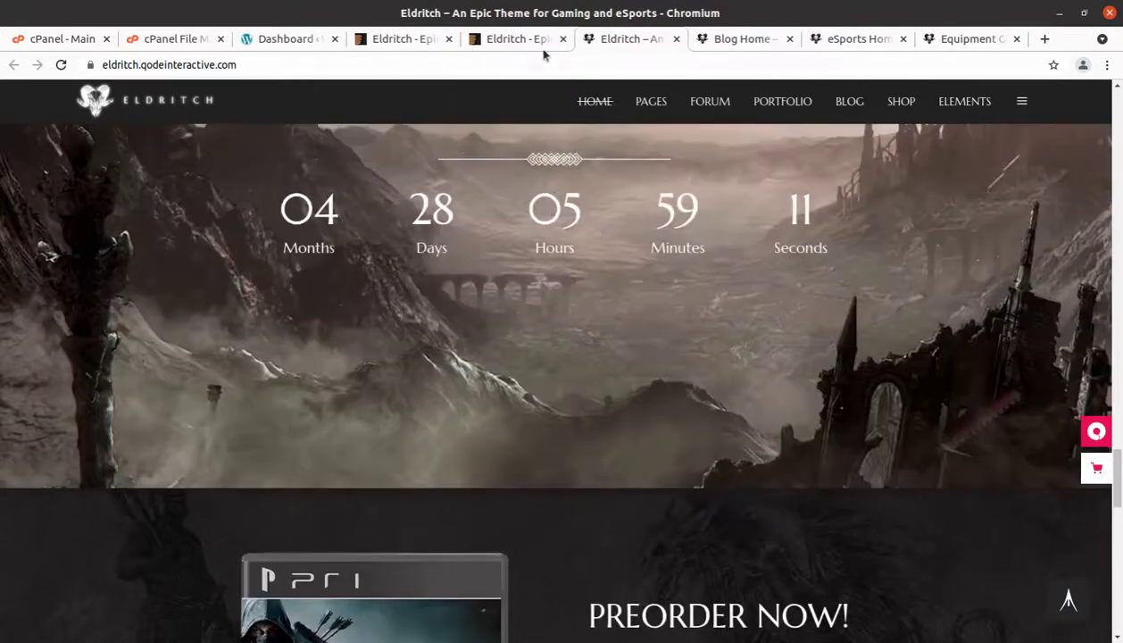
Look through the ThemeForest full-screen preview of Eldritch, up to its showcase of homepages.
left_click(537, 45)
scroll(556, 377, "up", 3)
scroll(636, 358, "up", 2)
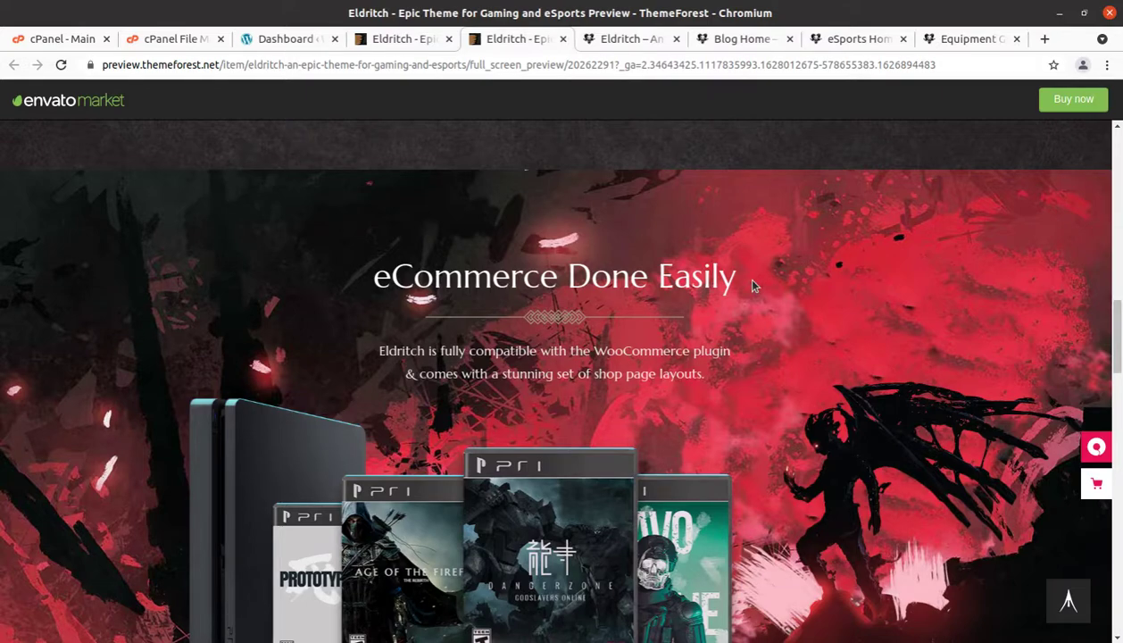
scroll(752, 284, "up", 8)
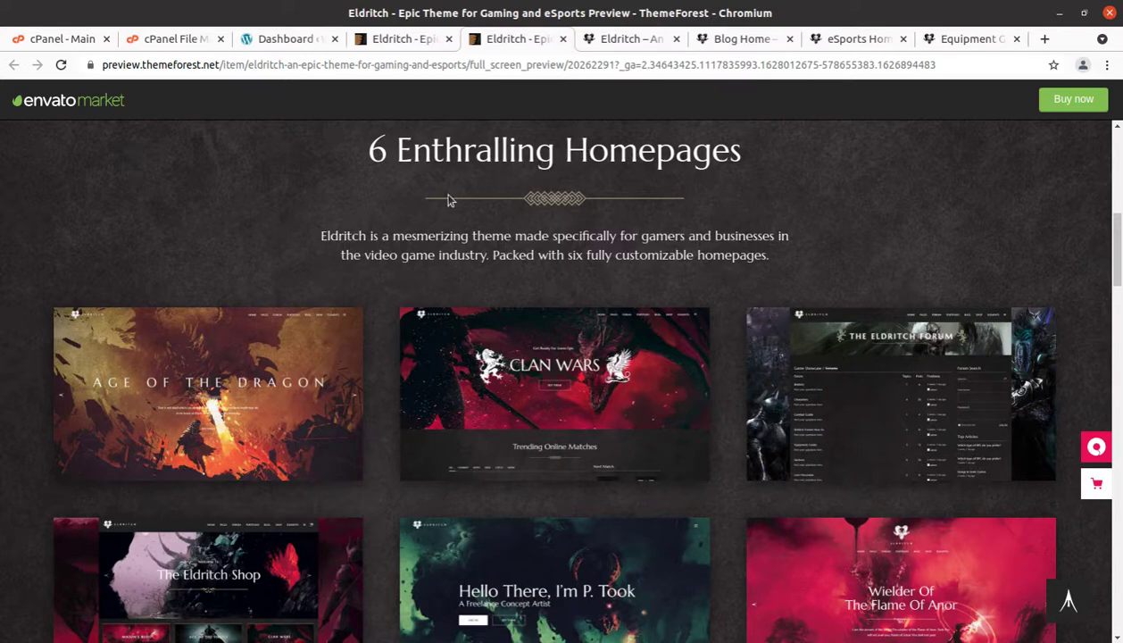
scroll(324, 207, "down", 1)
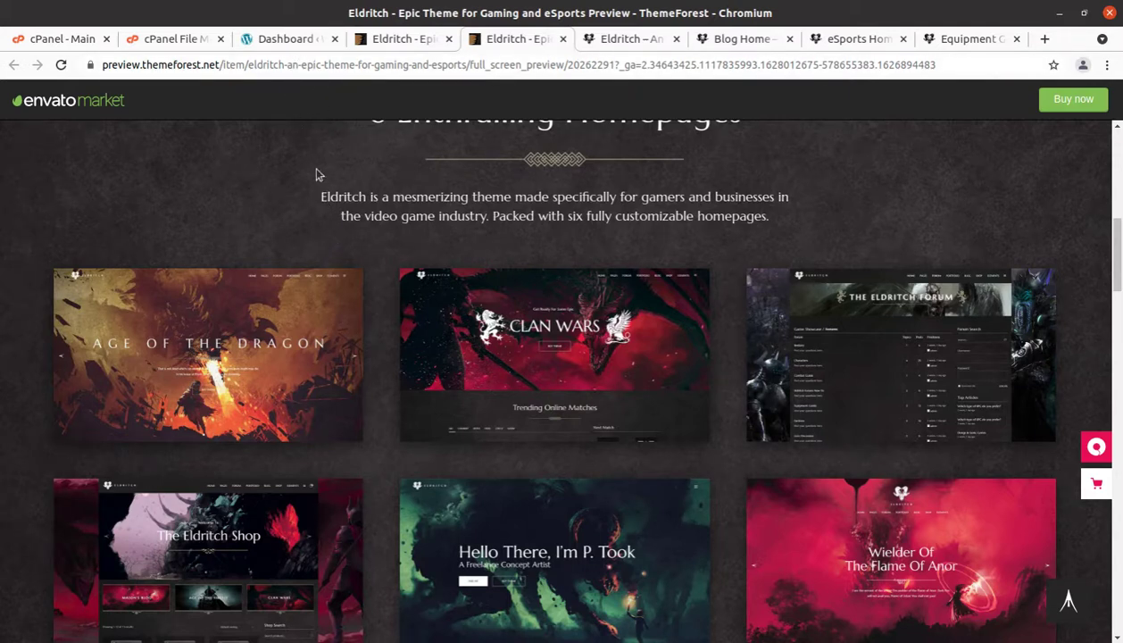
Check the WordPress version and the current theme in the At a Glance section of the site's dashboard.
left_click(287, 39)
scroll(363, 323, "down", 3)
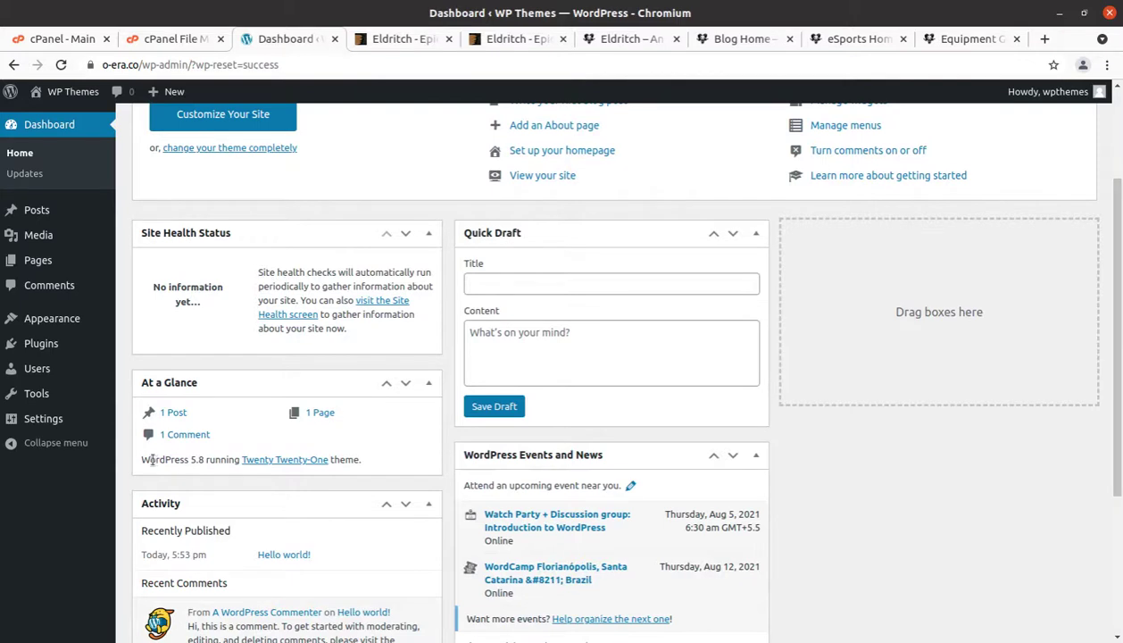
left_click_drag(141, 460, 203, 460)
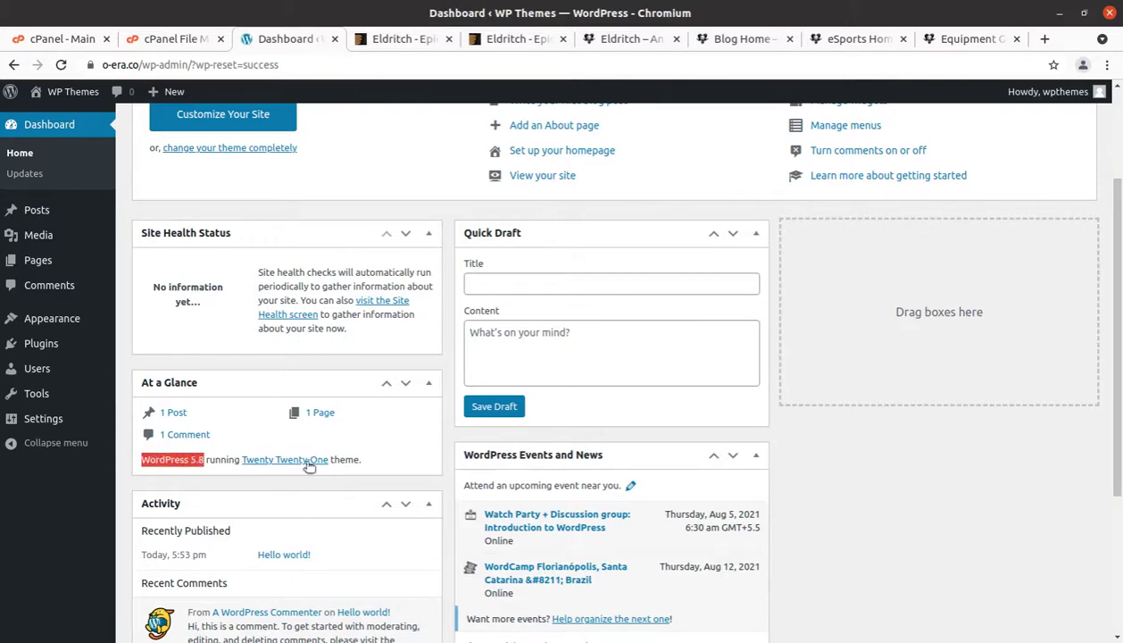
left_click_drag(362, 460, 244, 461)
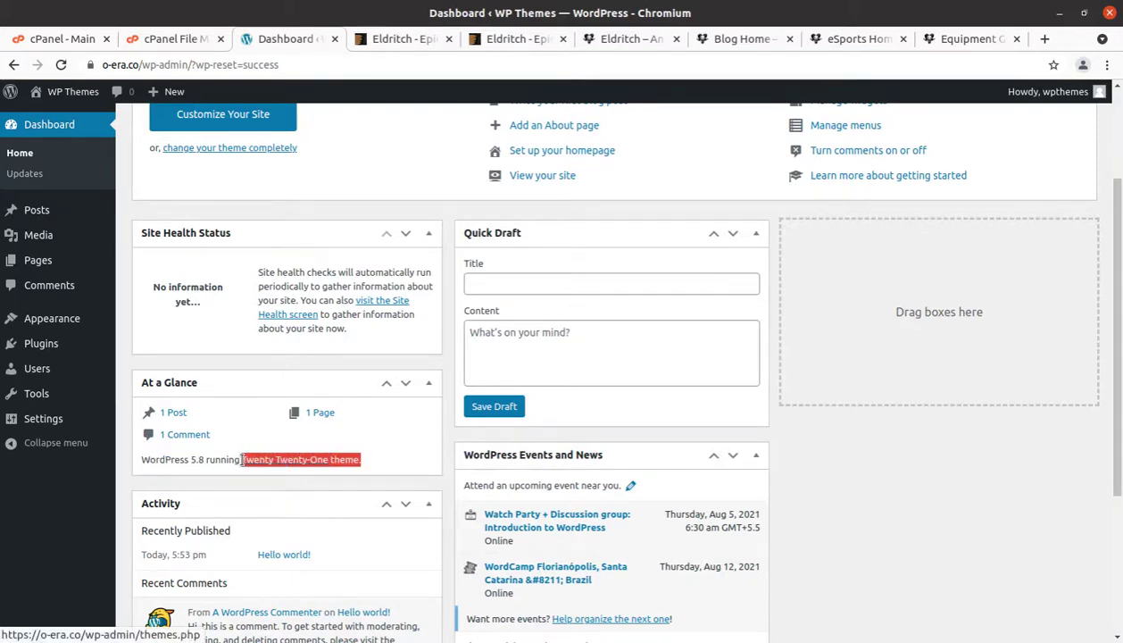
left_click(282, 433)
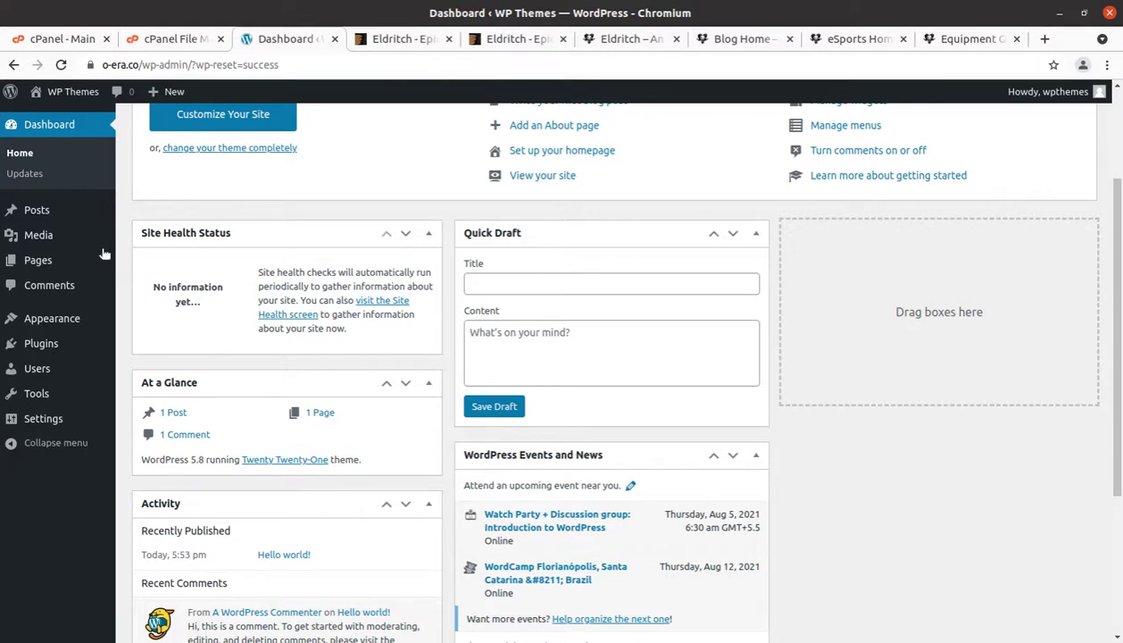
Switch to the file manager and examine the eldritch_v1.6.1 package, including its xml export folder and the two theme zip files.
key("alt+Tab")
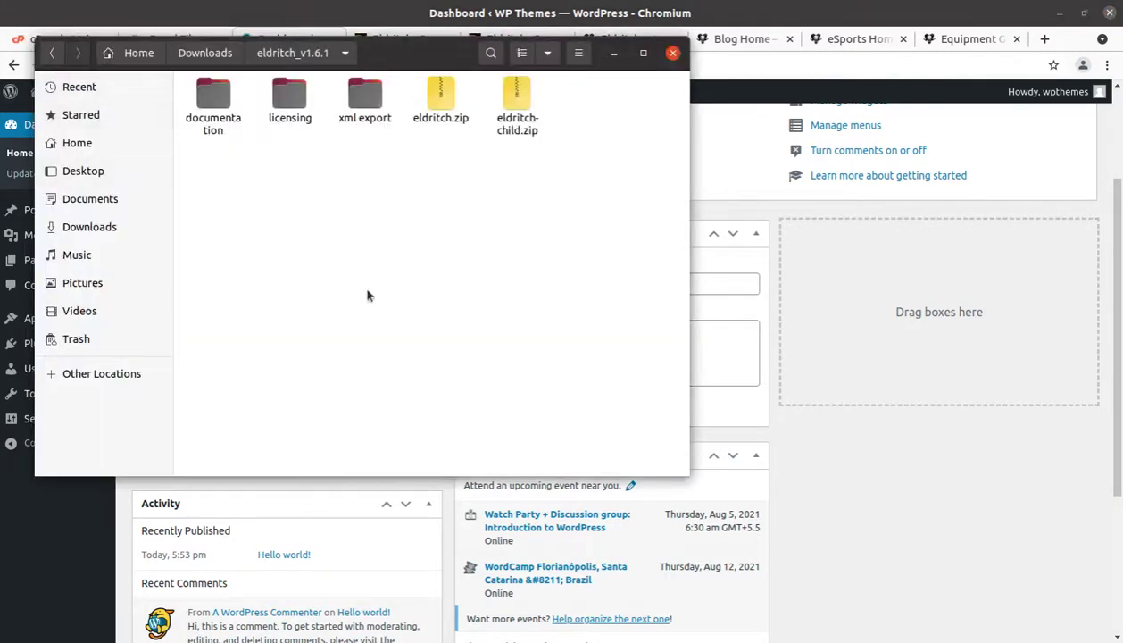
left_click(207, 107)
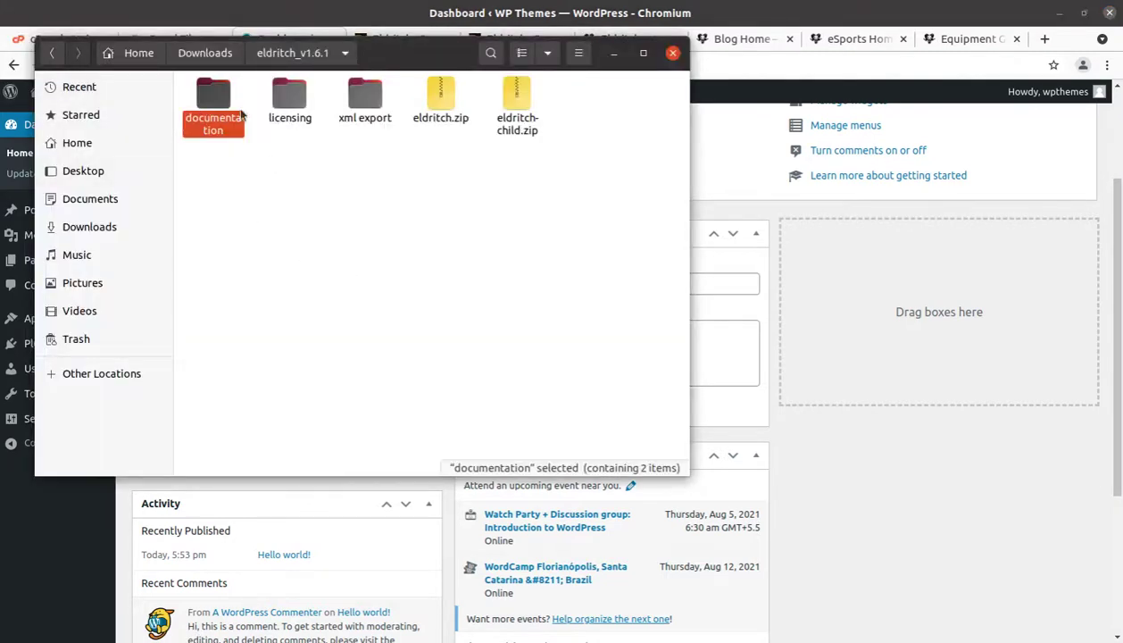
left_click(289, 97)
left_click(367, 98)
double_click(365, 96)
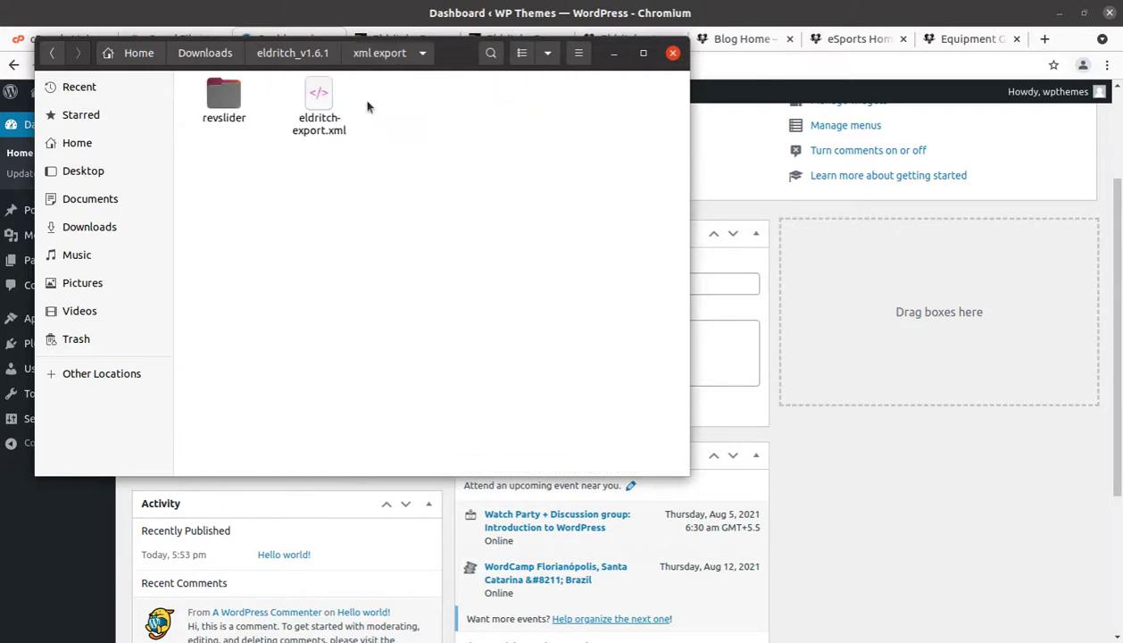
left_click(293, 53)
left_click(441, 106)
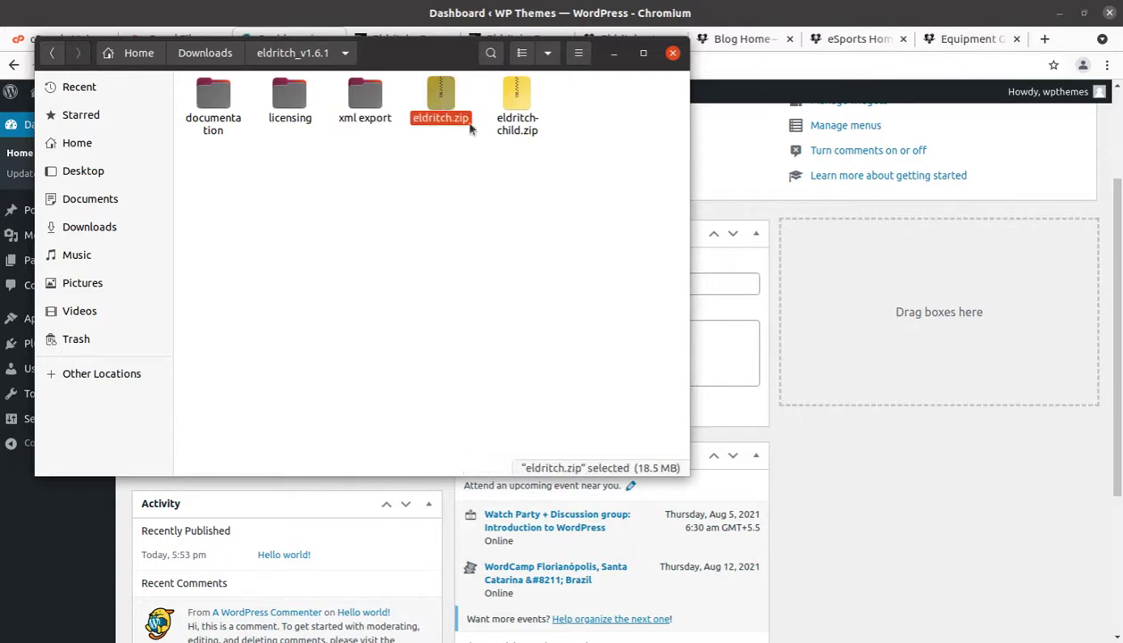
left_click(516, 132)
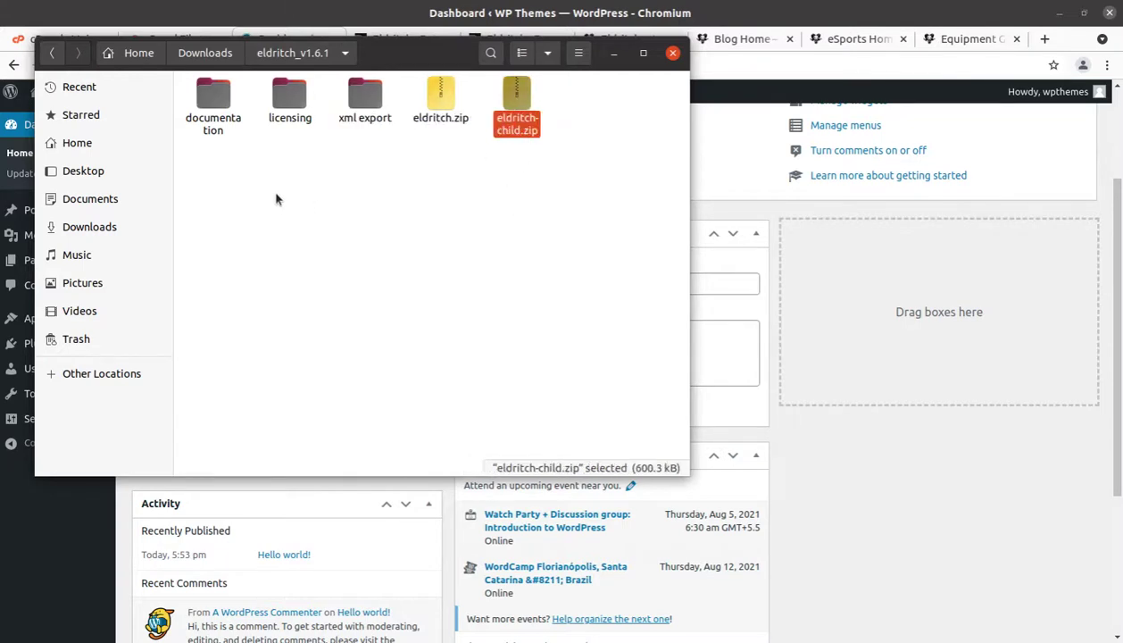
left_click_drag(212, 197, 539, 130)
left_click(562, 143)
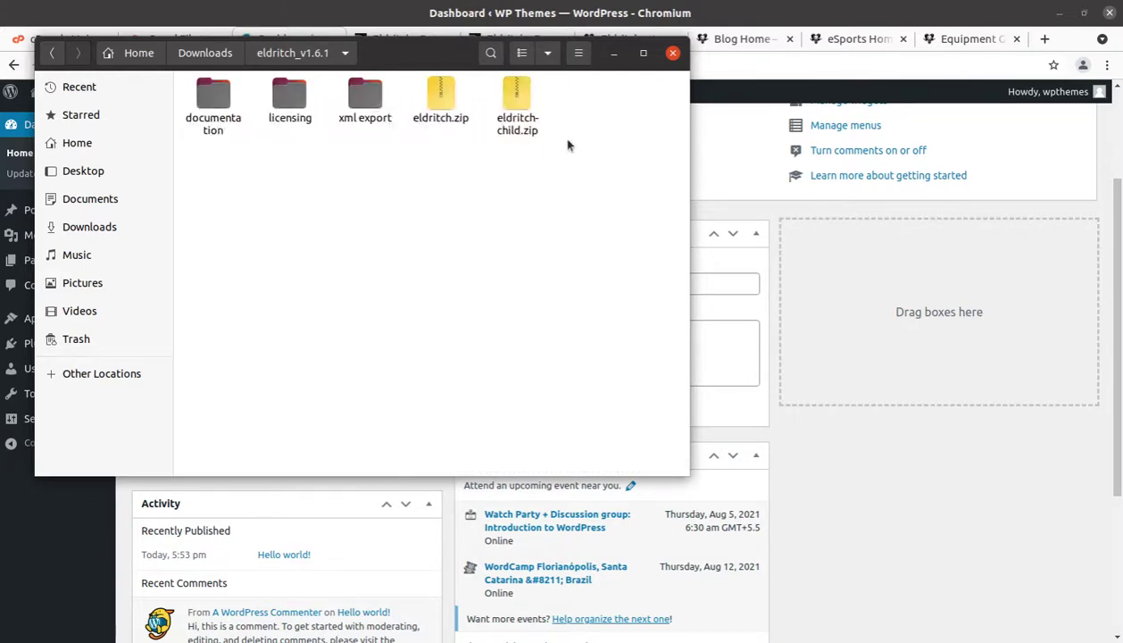
left_click(614, 55)
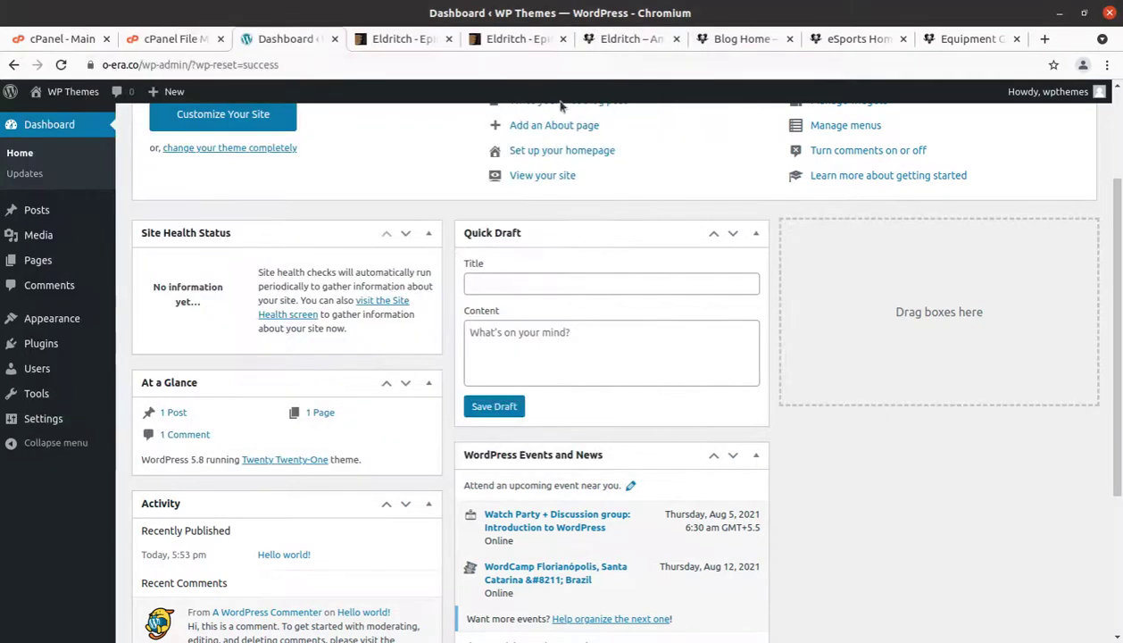
Go to the WordPress theme management and open the form for uploading a new theme.
mouse_move(76, 320)
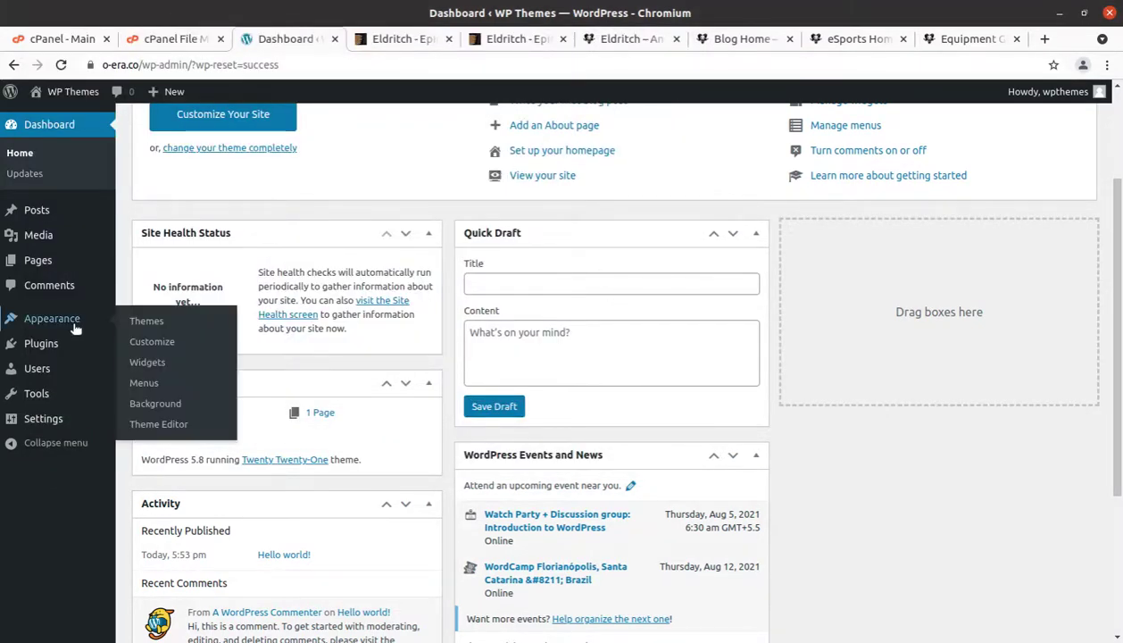
left_click(155, 323)
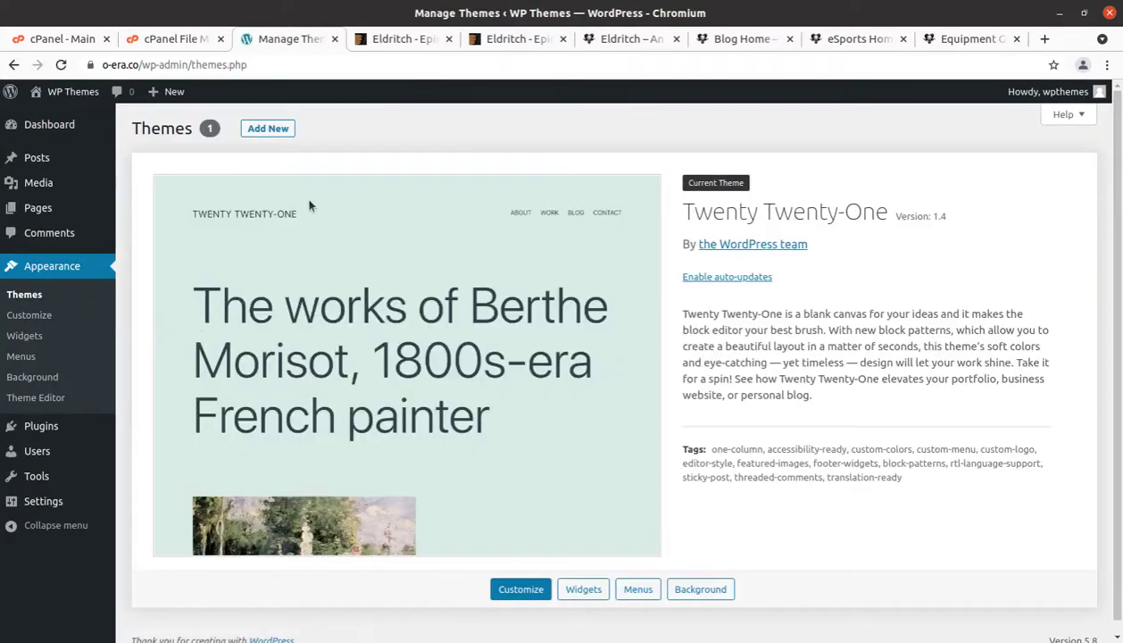
left_click(270, 130)
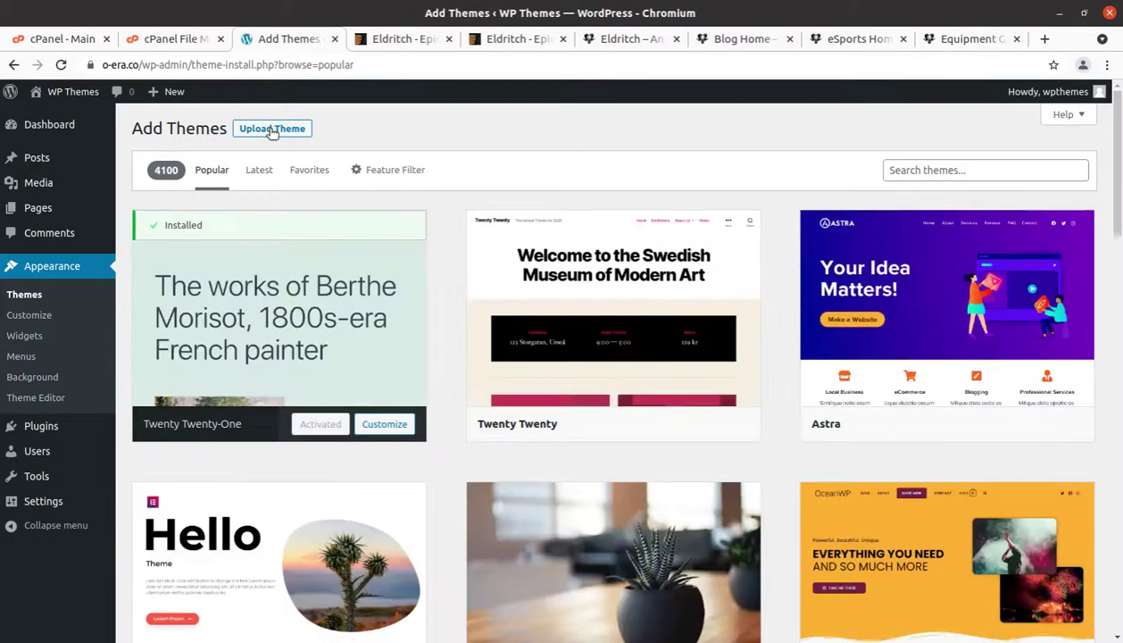
left_click(272, 130)
Choose eldritch.zip from the eldritch_v1.6.1 folder in Downloads and install it as a theme.
left_click(497, 266)
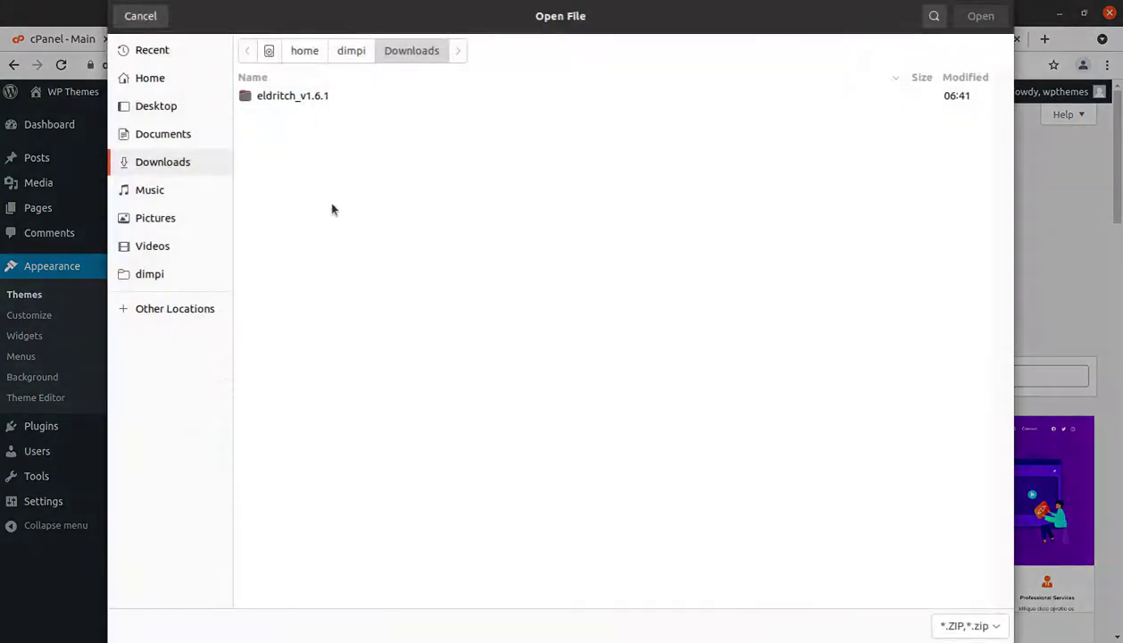
double_click(271, 96)
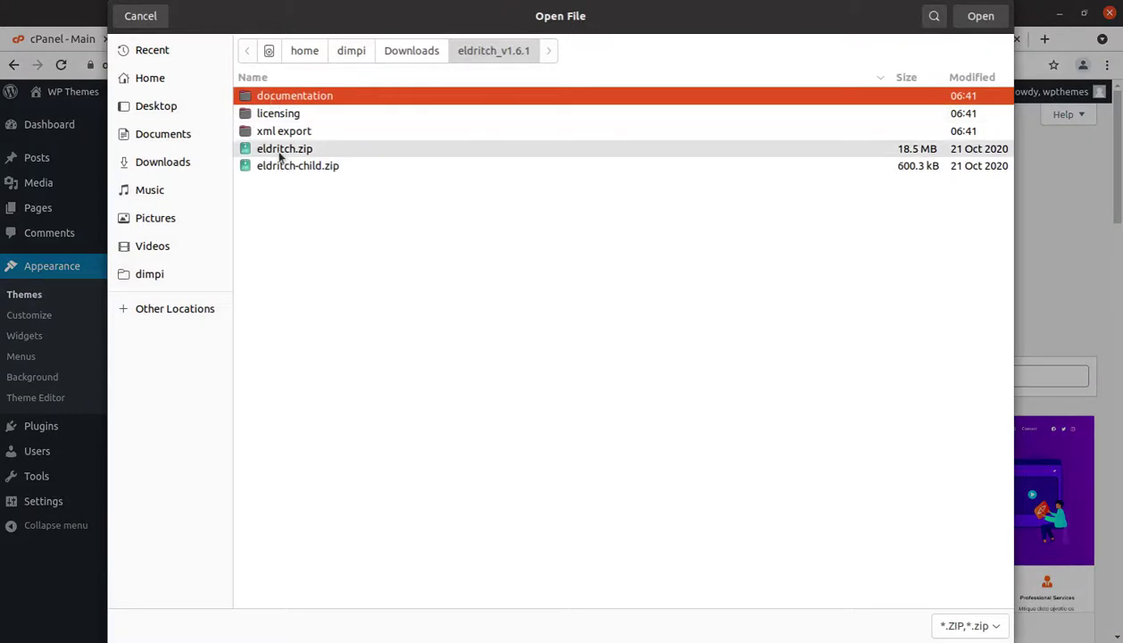
left_click(277, 150)
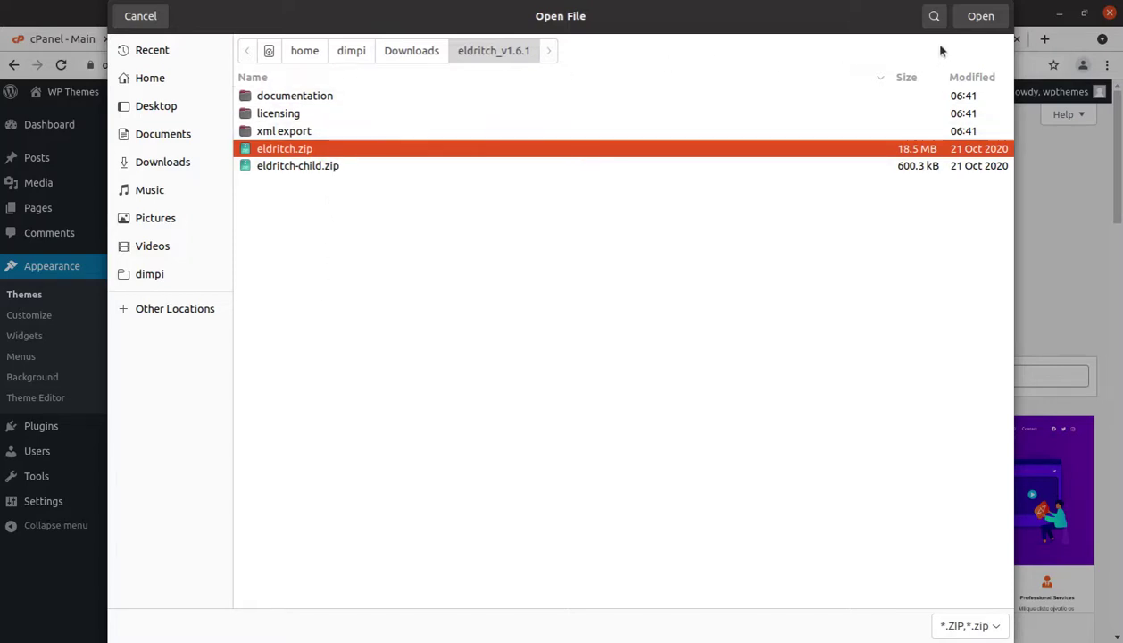
left_click(980, 18)
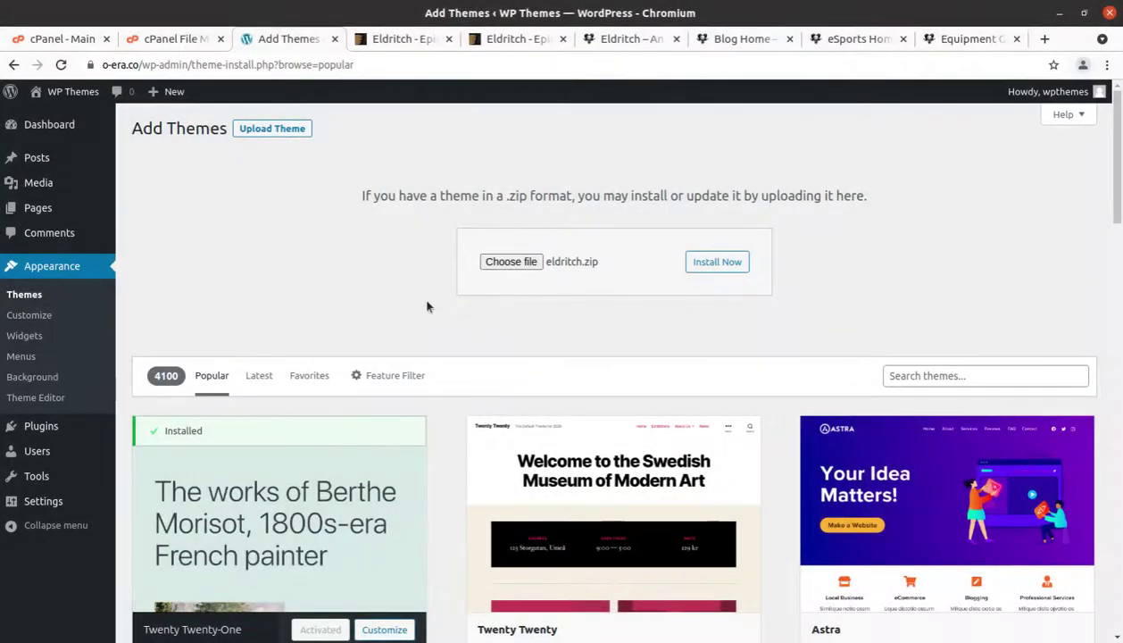
left_click(707, 270)
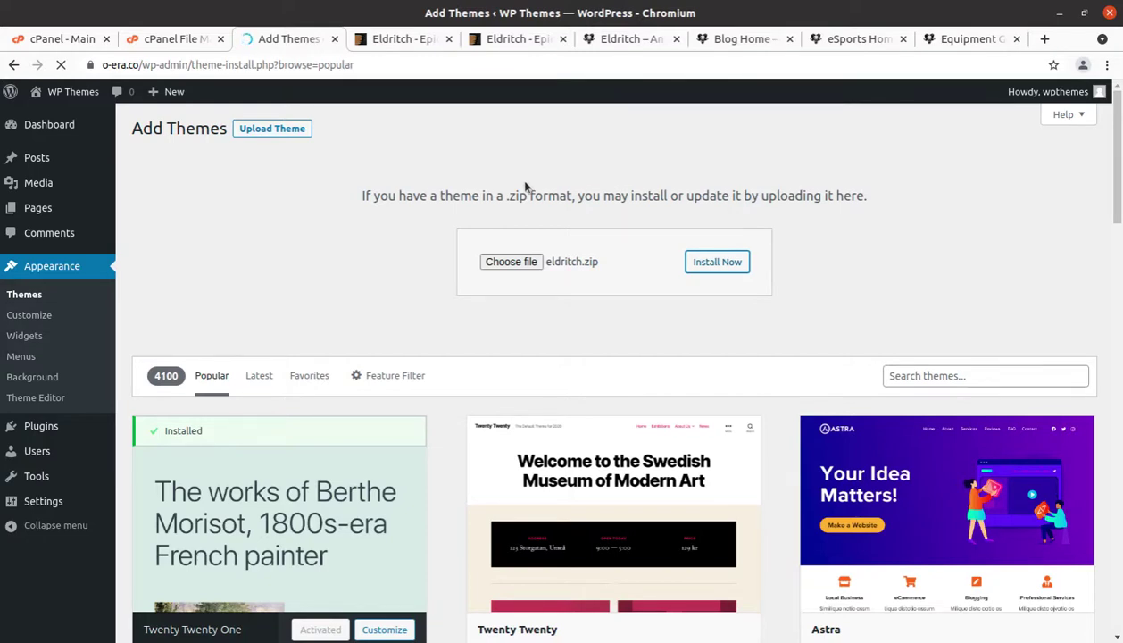
Check the wp-content/themes path in cPanel File Manager and return to the theme installation page.
left_click(168, 40)
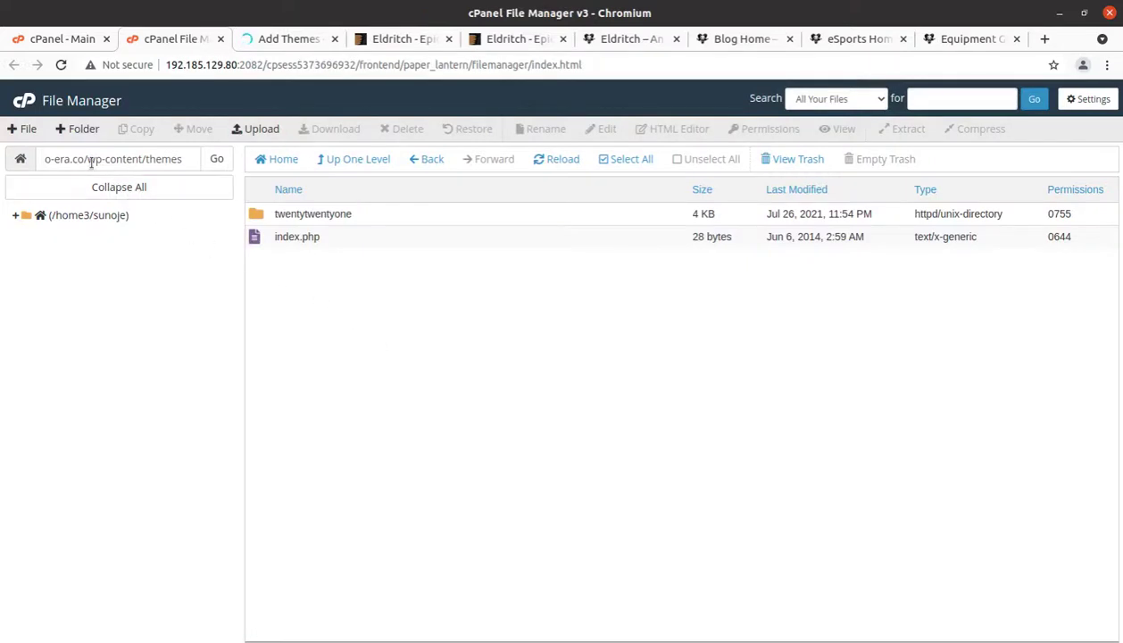
left_click_drag(87, 159, 180, 159)
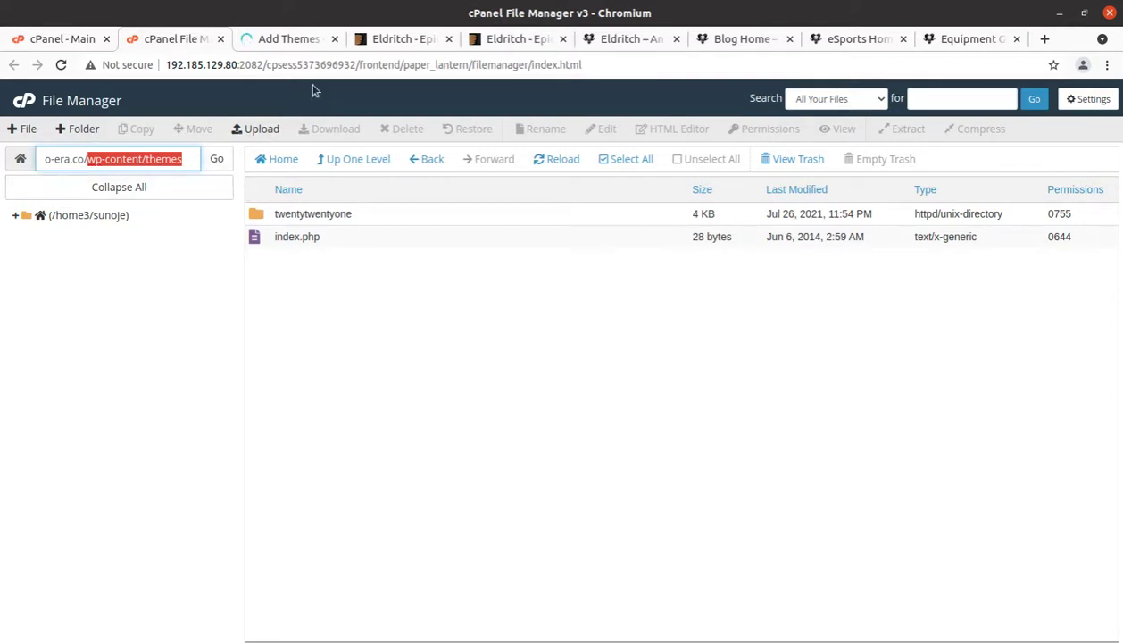
left_click(299, 43)
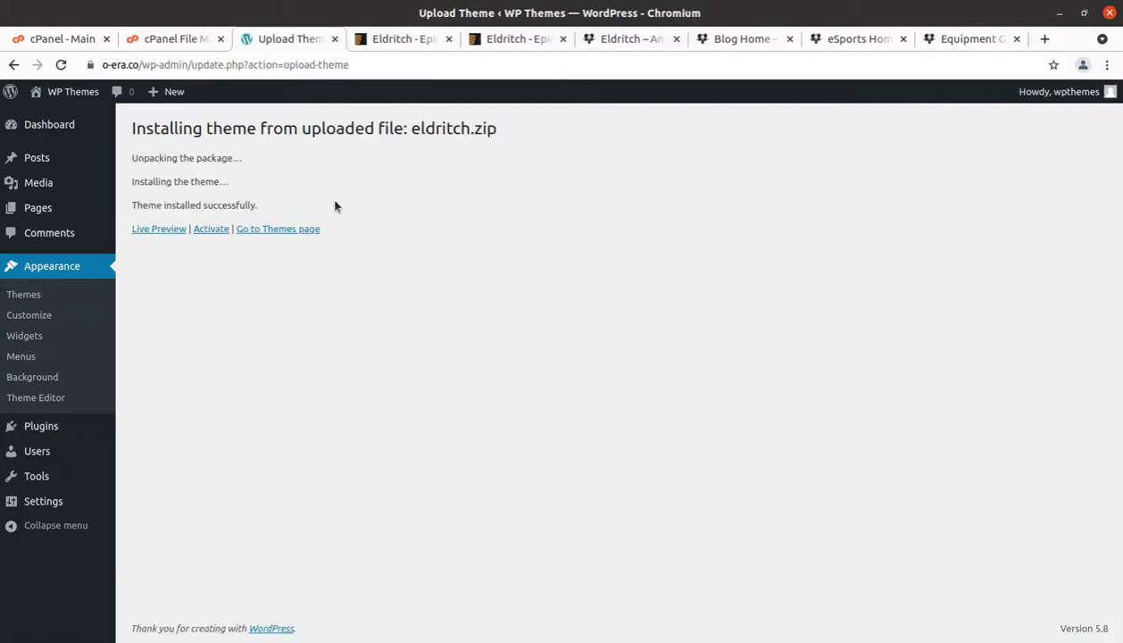
Review the live preview of the Eldritch theme, and activate and publish it.
left_click(158, 231)
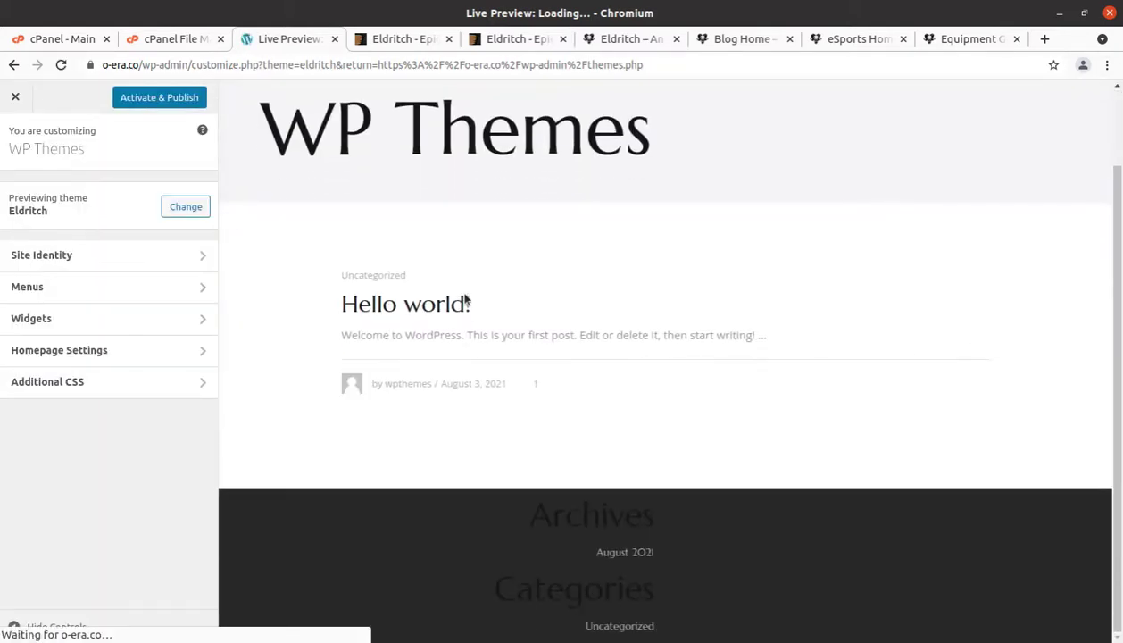
scroll(465, 300, "up", 1)
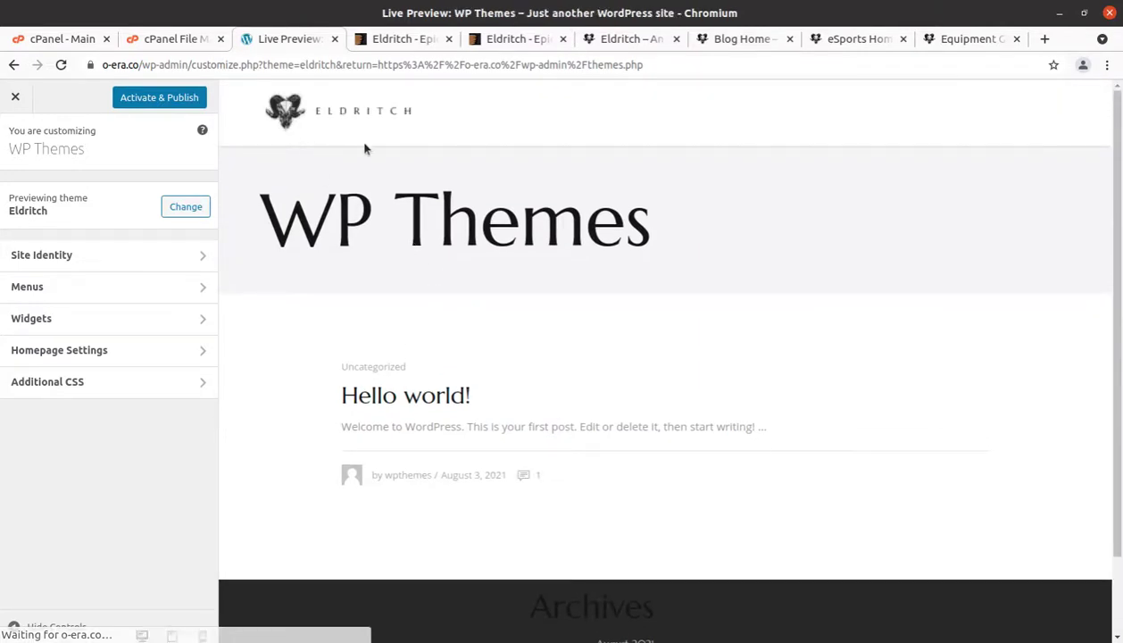
scroll(616, 349, "down", 1)
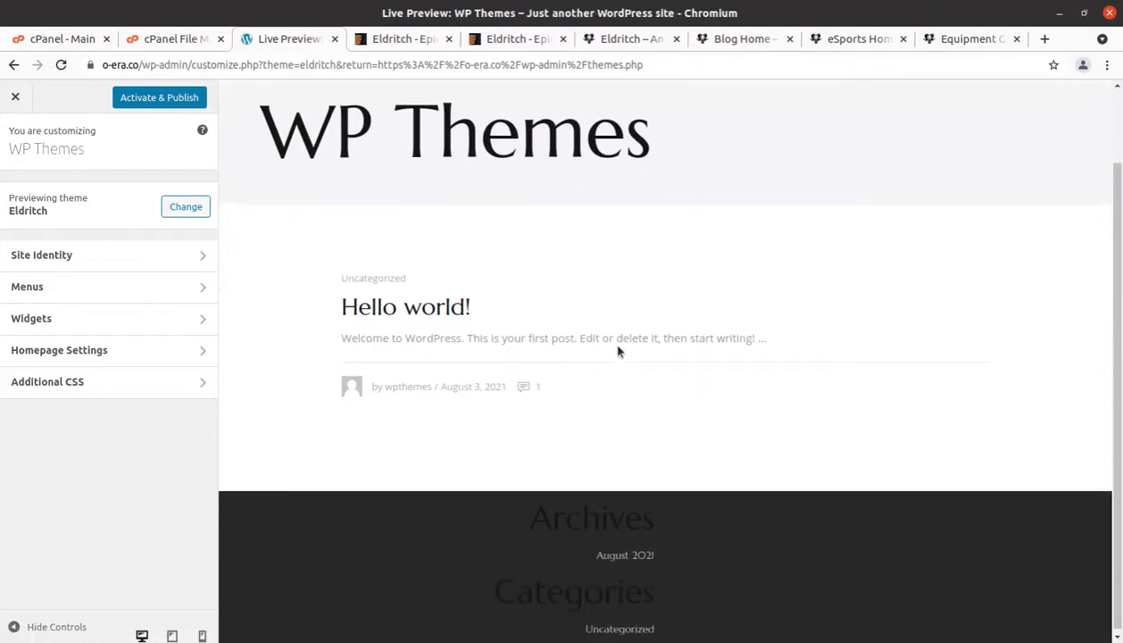
scroll(607, 344, "up", 1)
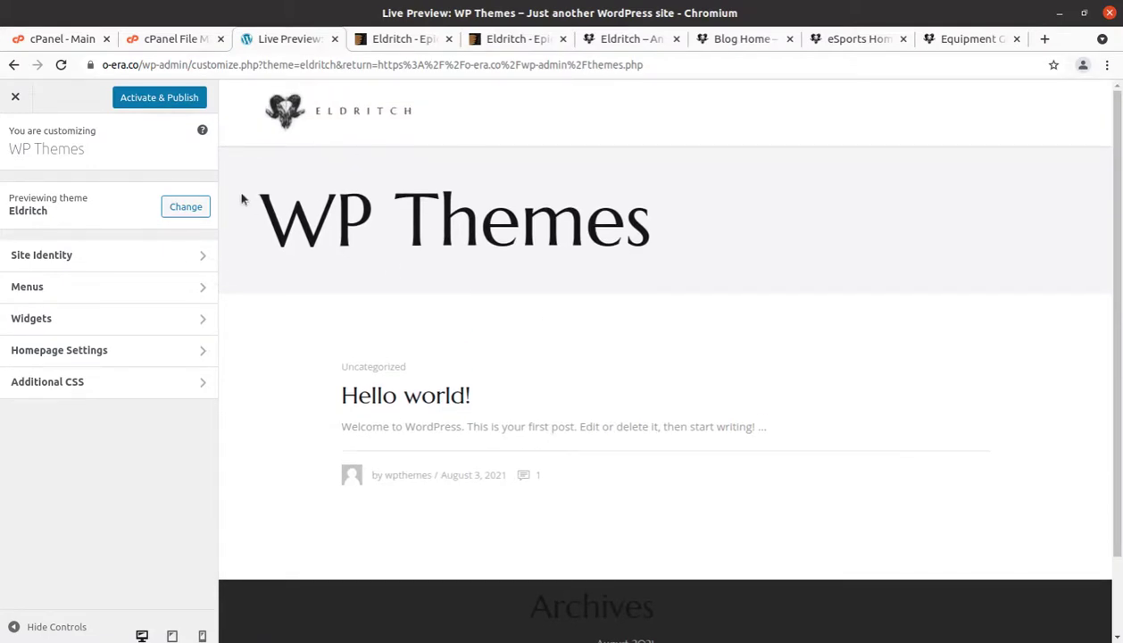
left_click(151, 98)
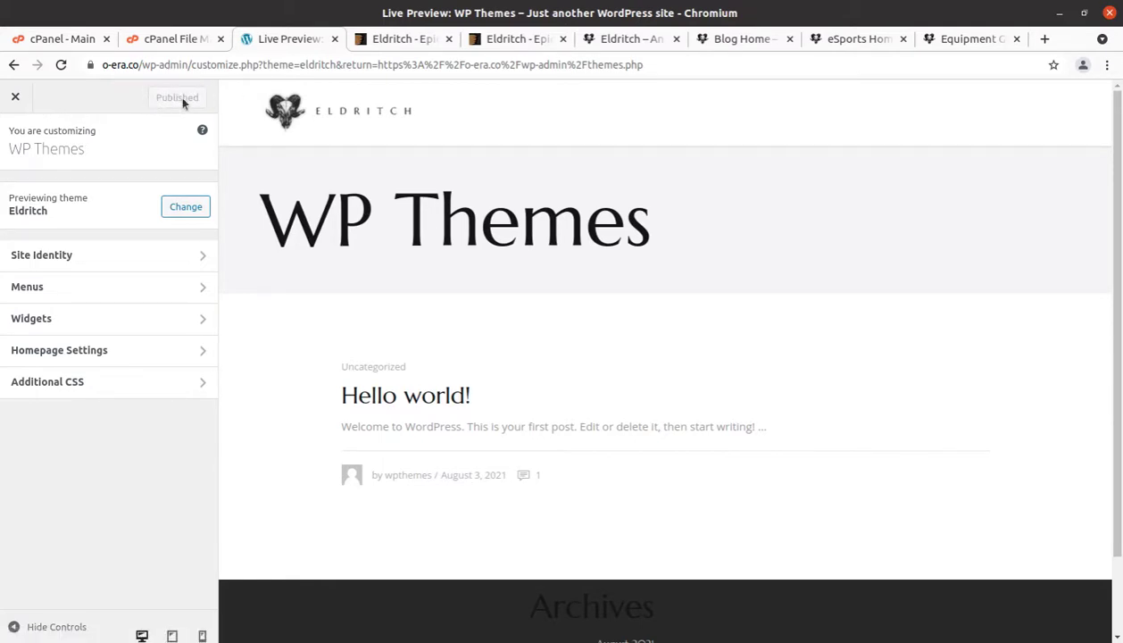
left_click(15, 98)
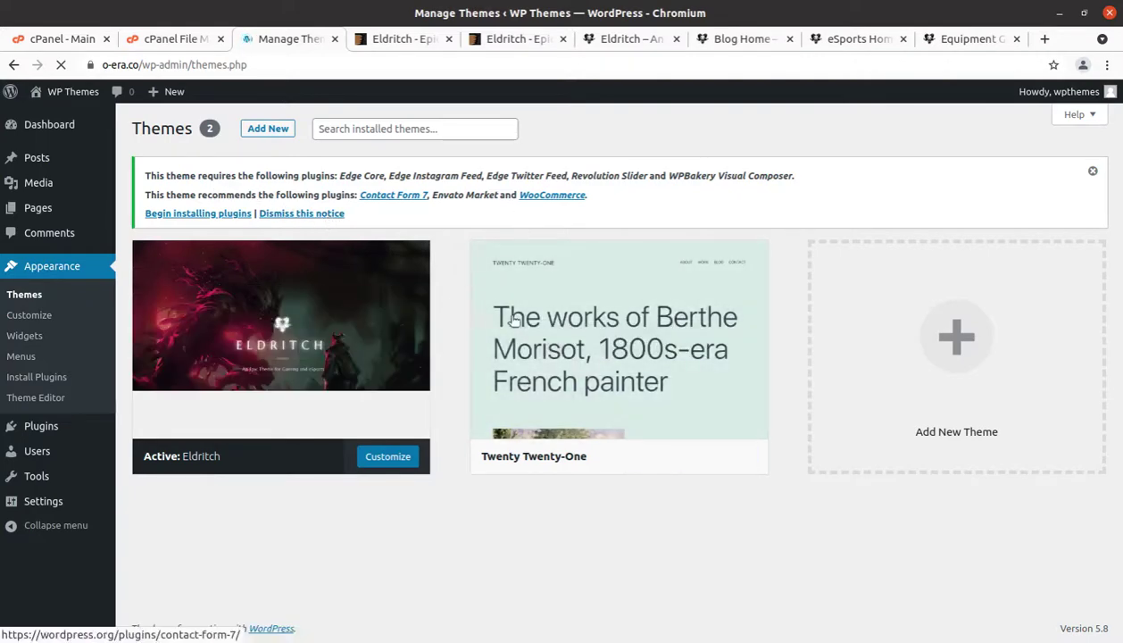
Examine the version and author in the active Eldritch theme's details, and switch to its ThemeForest item page.
left_click(272, 349)
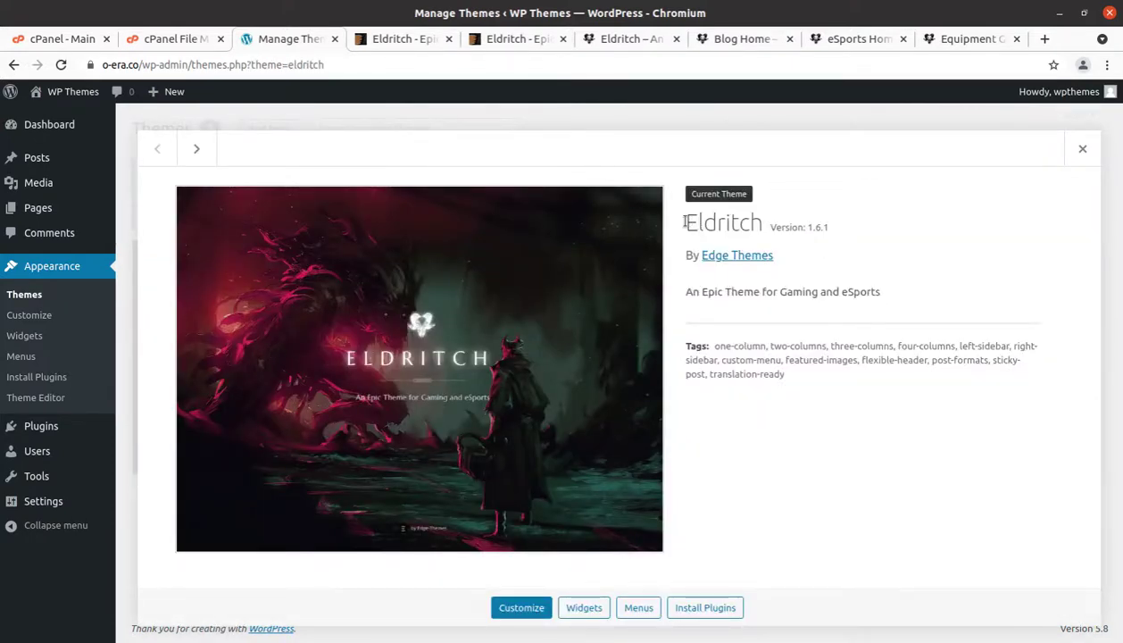
left_click_drag(681, 221, 829, 228)
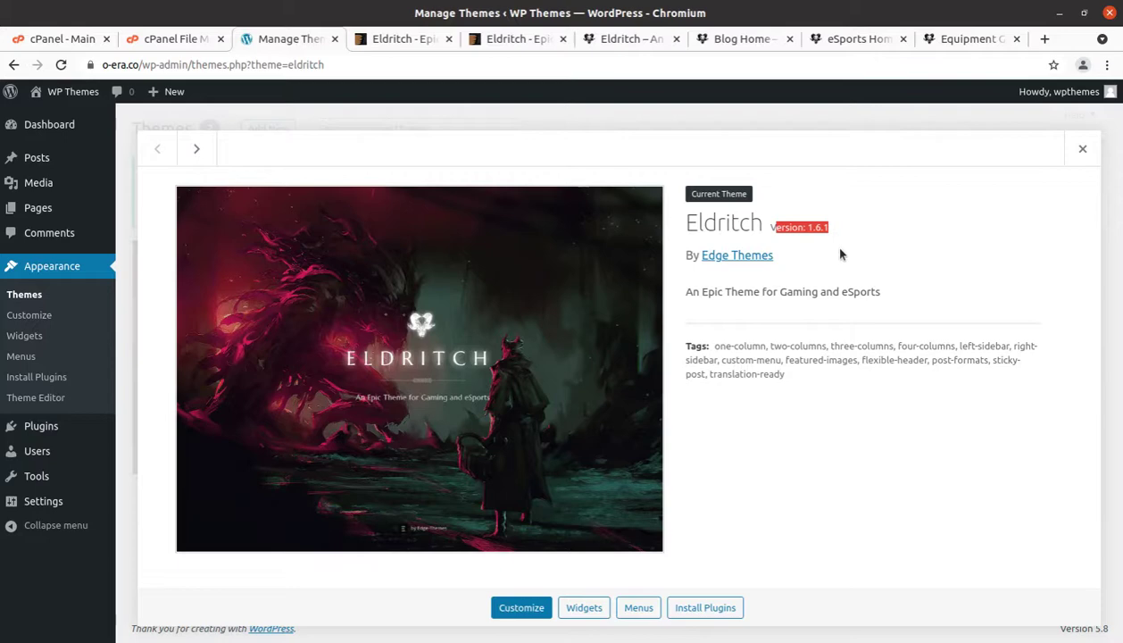
left_click_drag(809, 258, 703, 257)
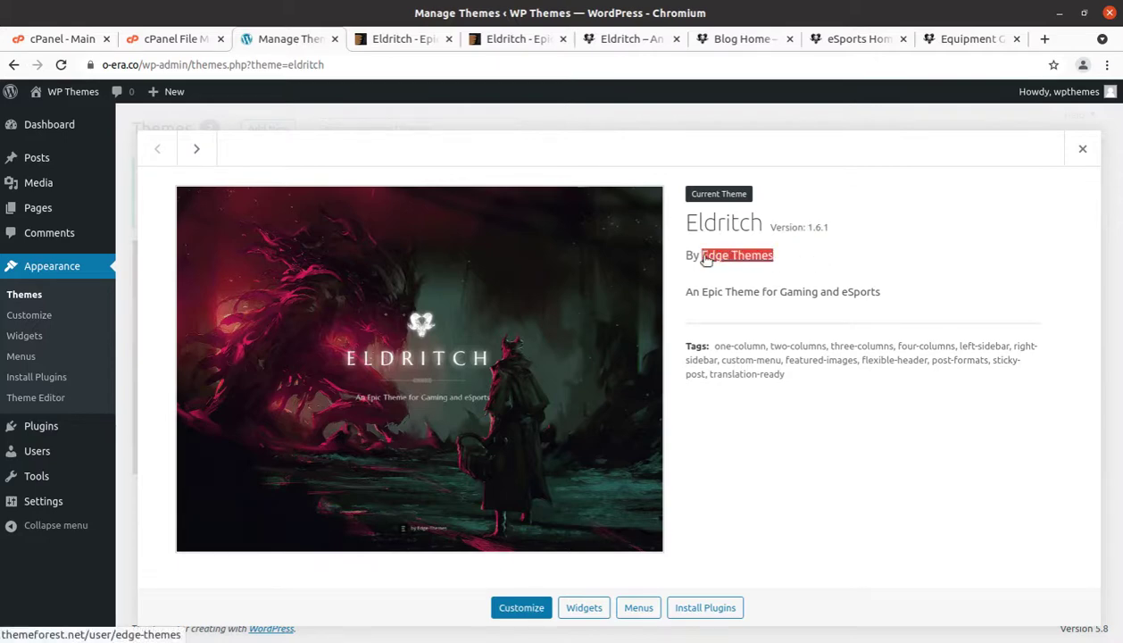
left_click(413, 44)
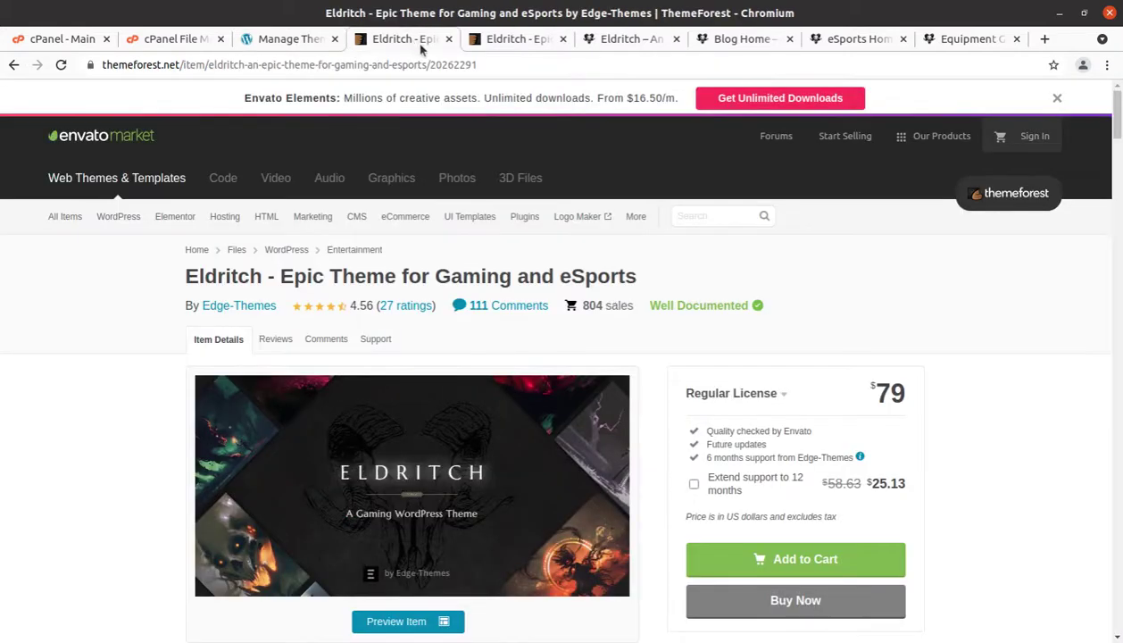
Check the ThemeForest item page against the active Eldritch theme's description in WordPress, and close the theme details.
scroll(858, 344, "down", 4)
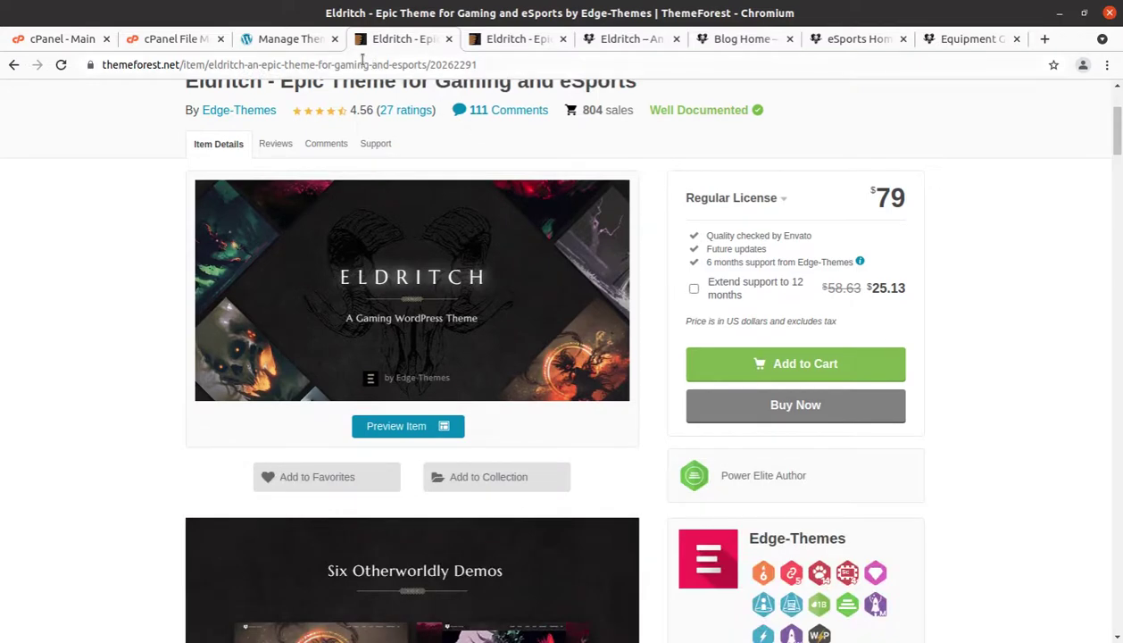
left_click(298, 41)
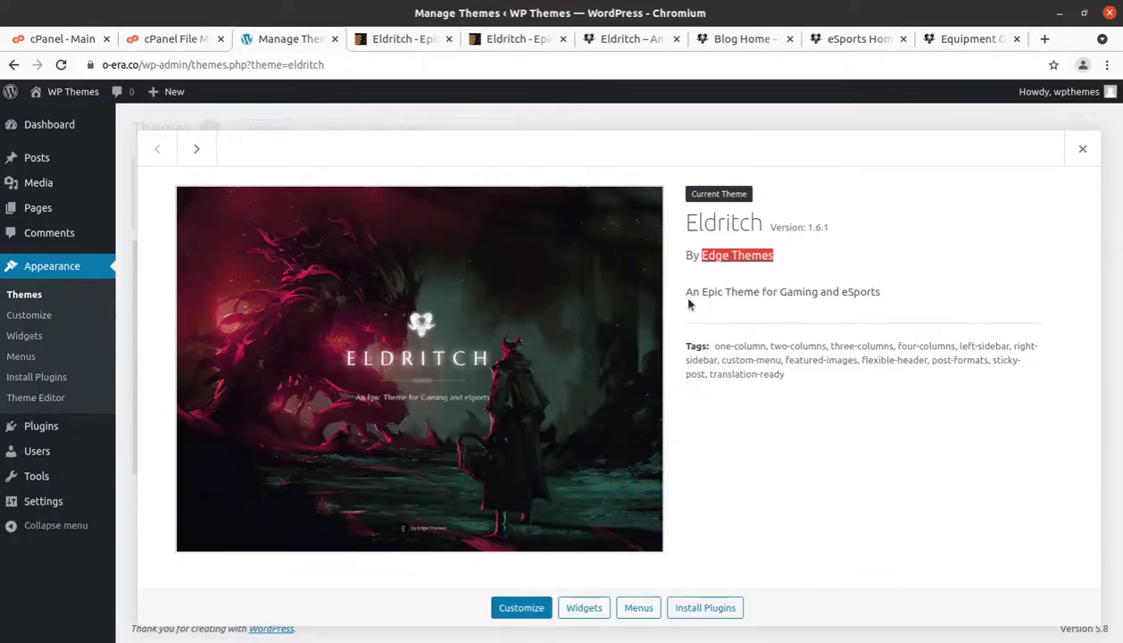
left_click_drag(684, 293, 890, 295)
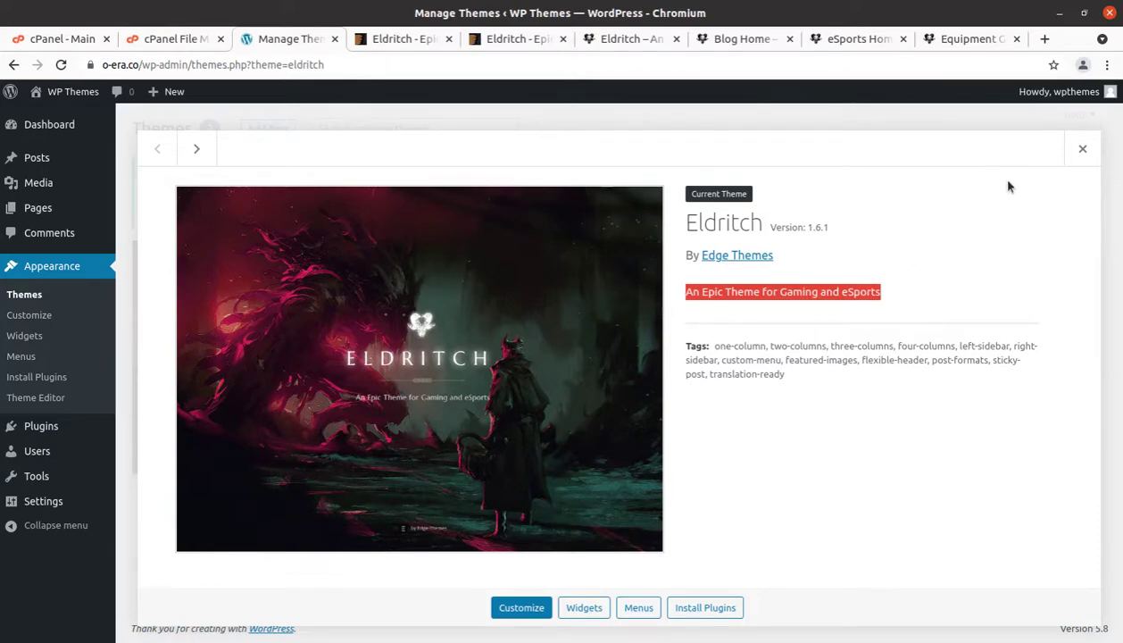
left_click(1080, 149)
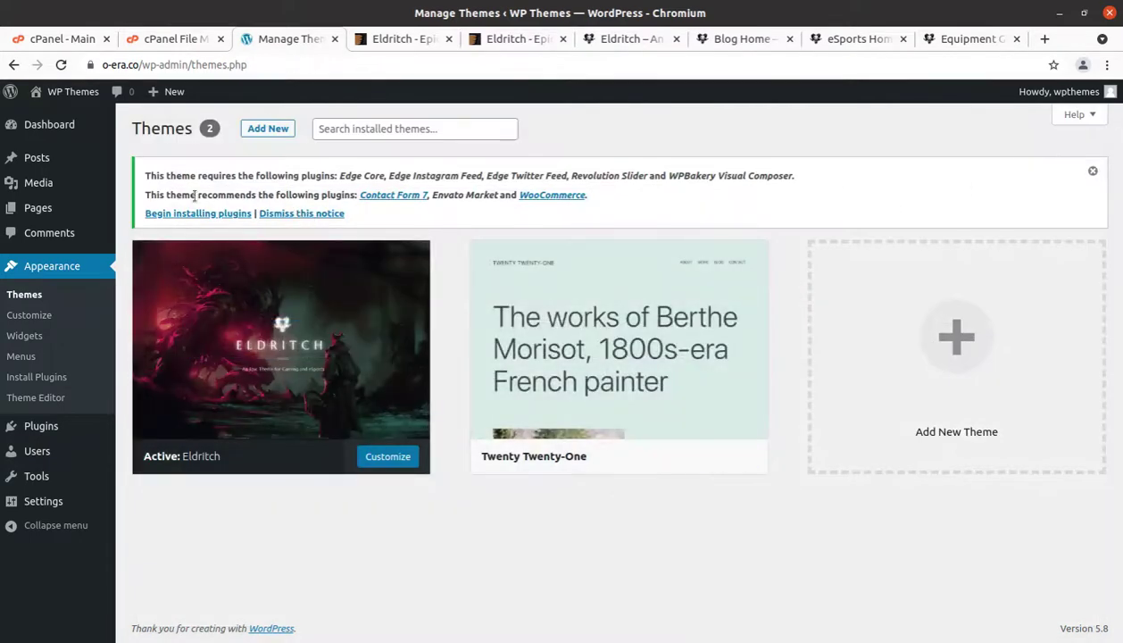
Read the theme's notice about required and recommended plugins, and begin installing the plugins.
left_click_drag(150, 175, 277, 185)
left_click(648, 202)
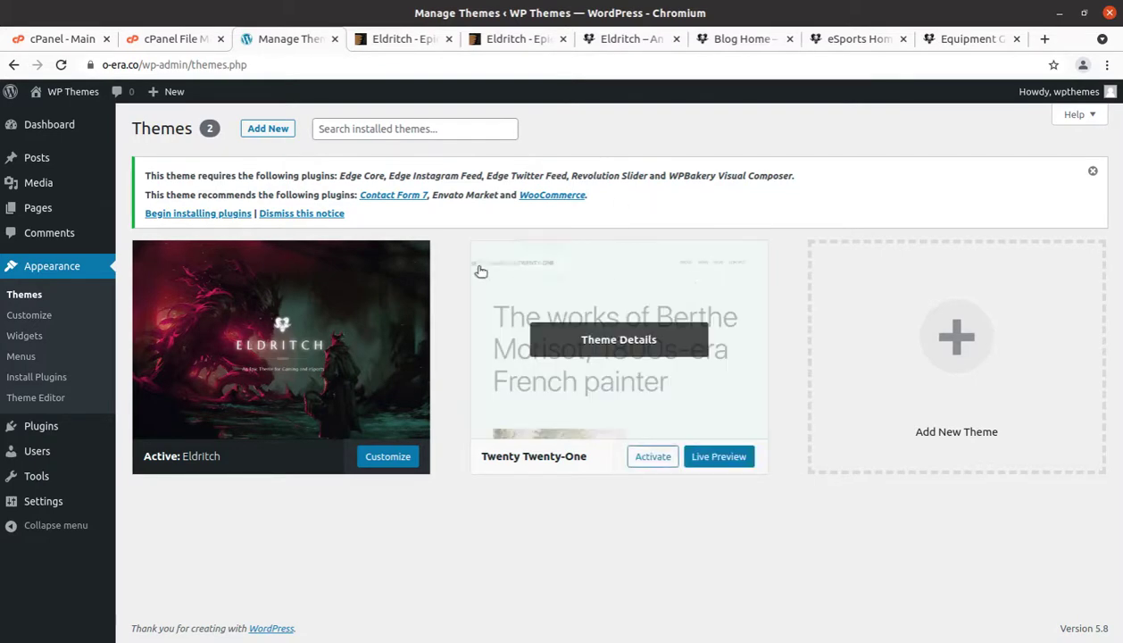
left_click(178, 214)
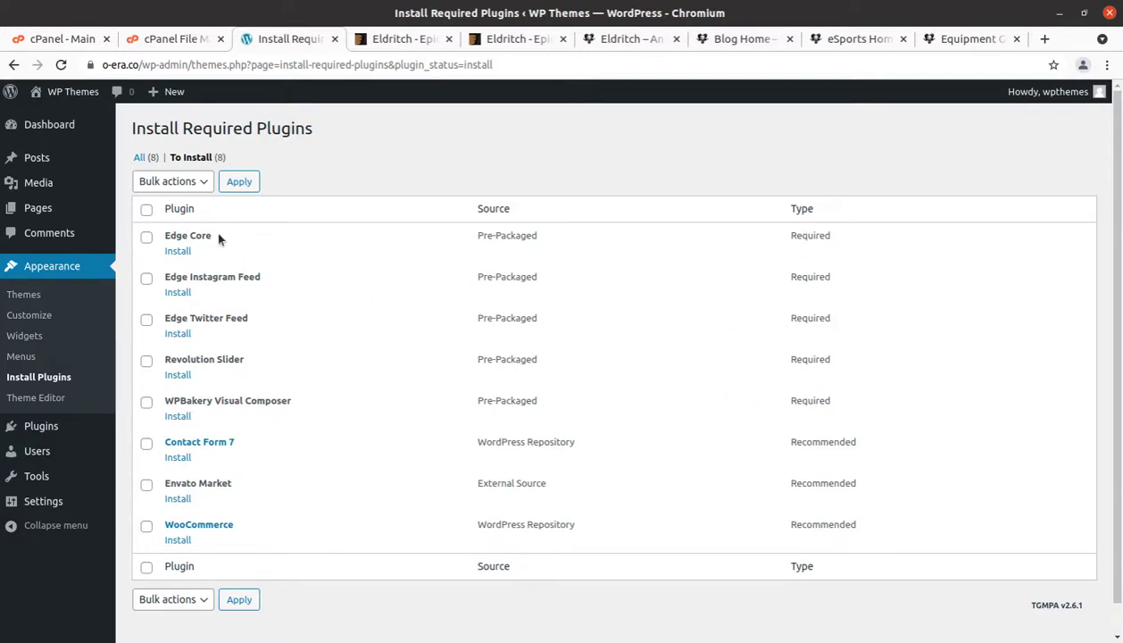
Examine the plugins offered for installation, including Edge Core, Revolution Slider, WPBakery Visual Composer and WooCommerce.
left_click_drag(219, 239, 158, 238)
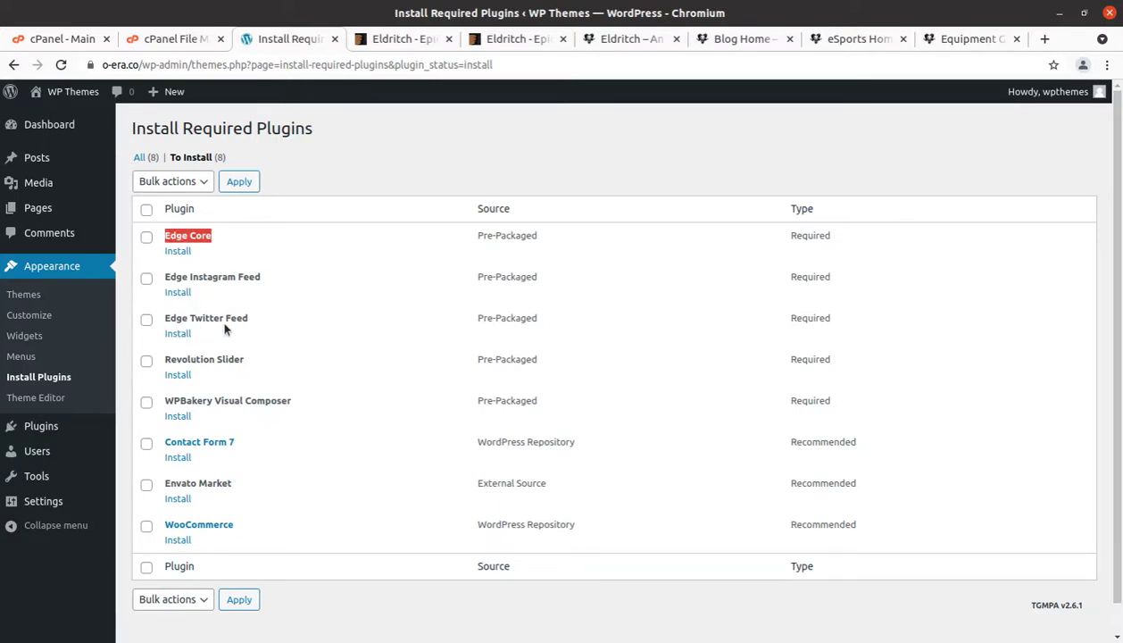
left_click_drag(260, 360, 164, 357)
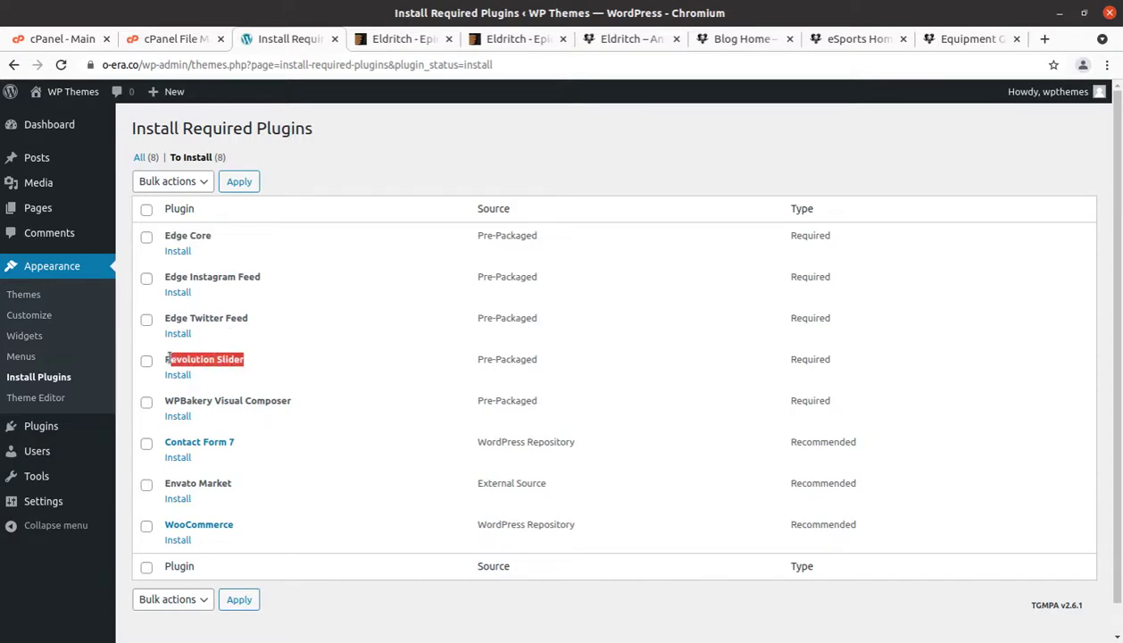
left_click(280, 399)
left_click_drag(280, 399, 162, 402)
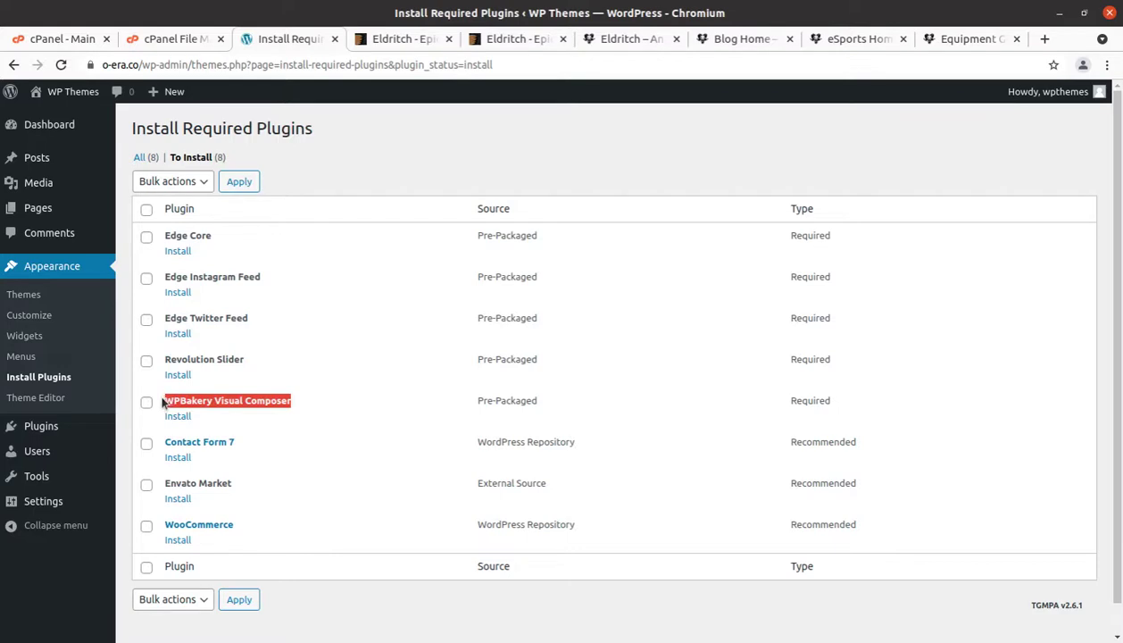
left_click(306, 402)
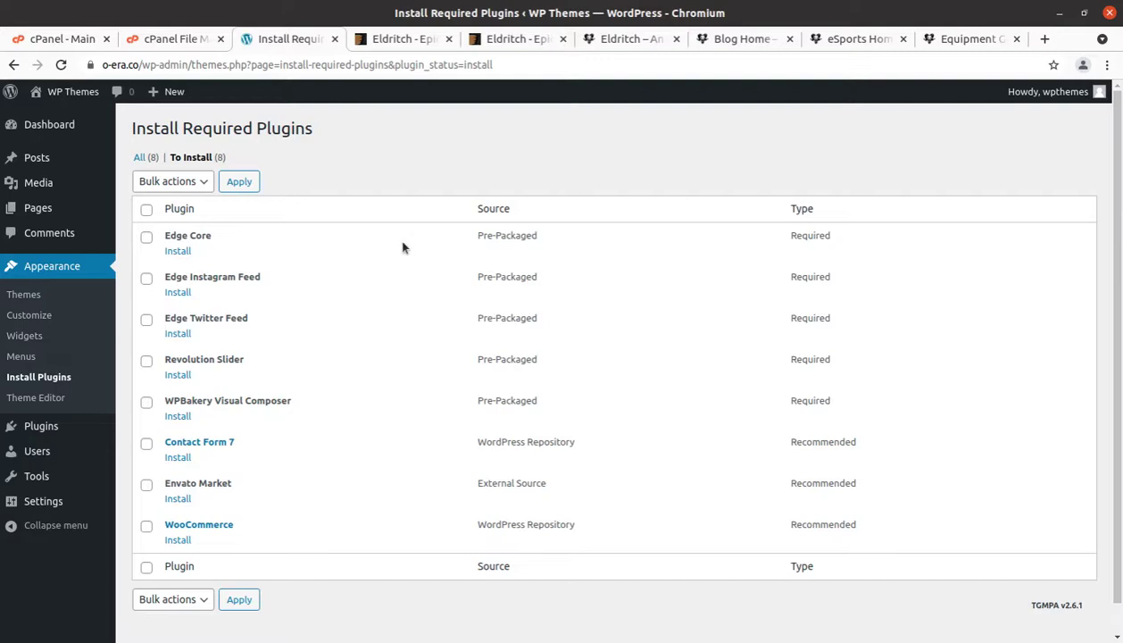
scroll(295, 409, "down", 1)
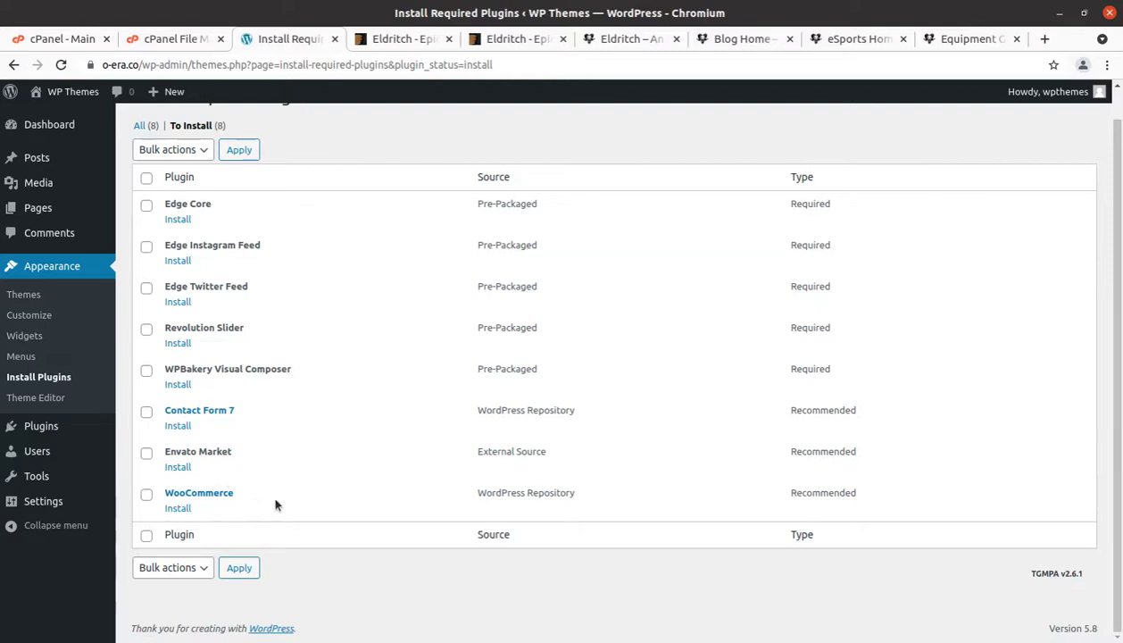
left_click_drag(216, 503, 158, 500)
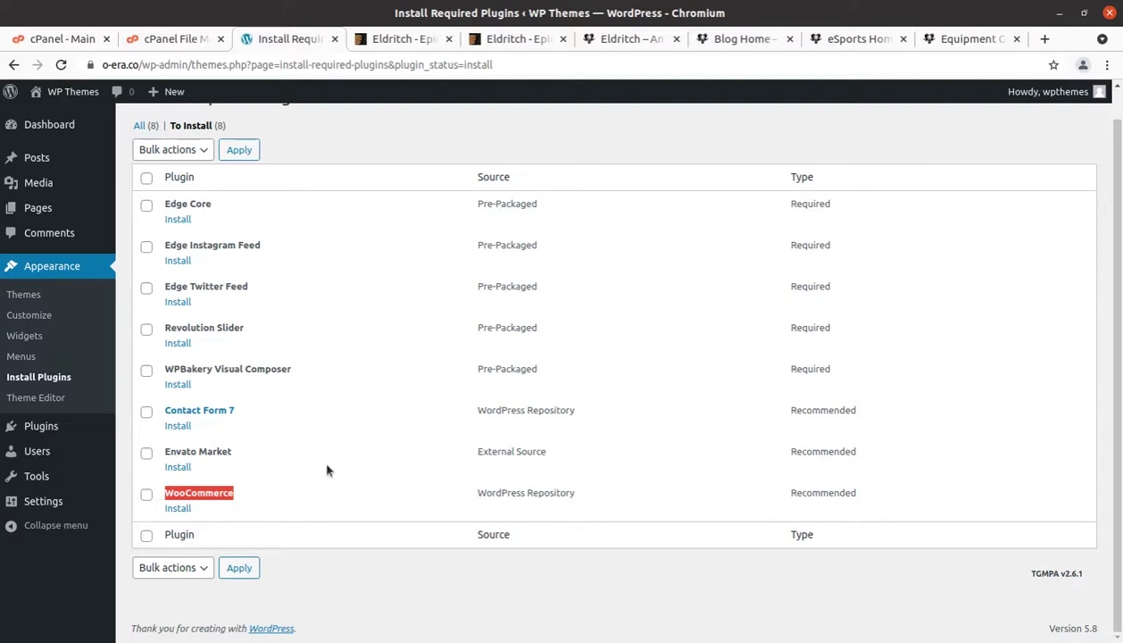
scroll(327, 469, "up", 1)
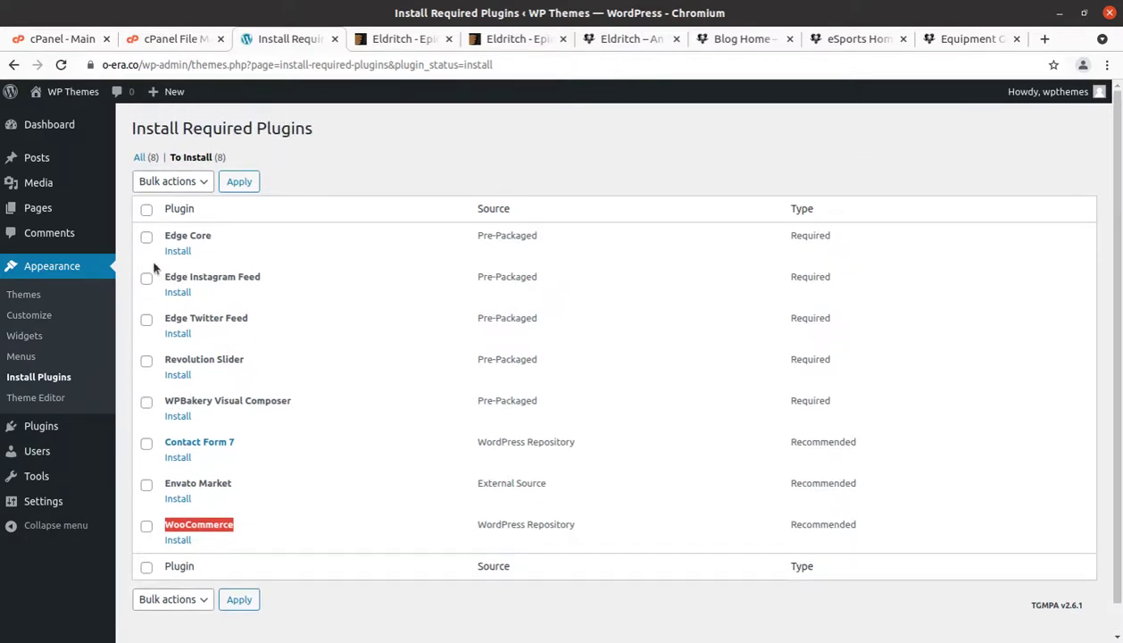
Bulk install all the listed plugins except Envato Market.
left_click(146, 209)
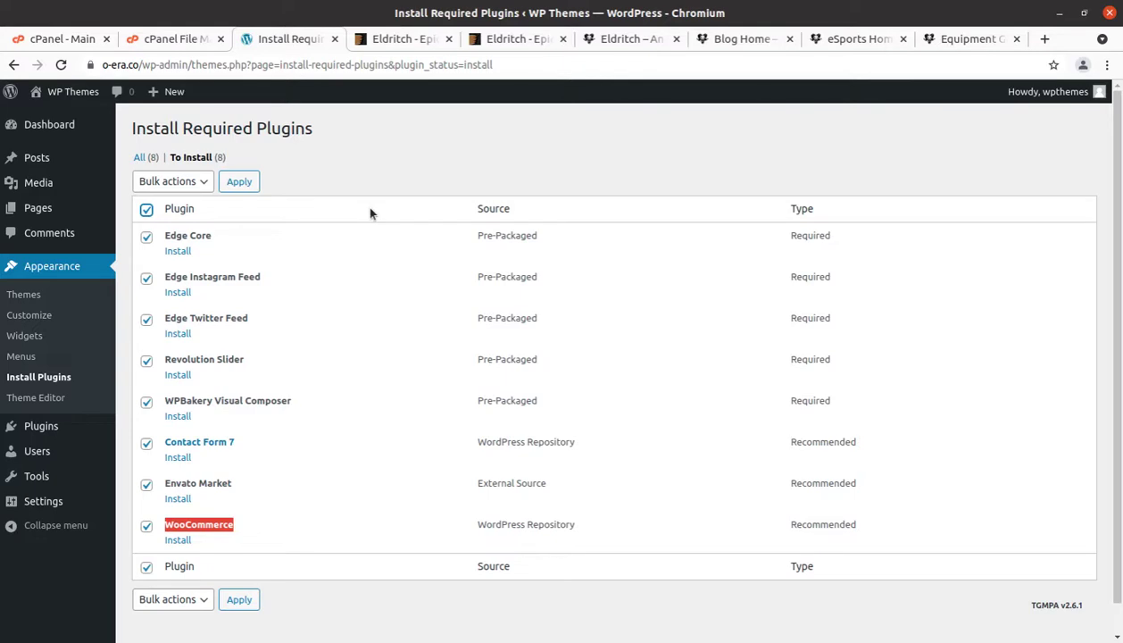
left_click(357, 451)
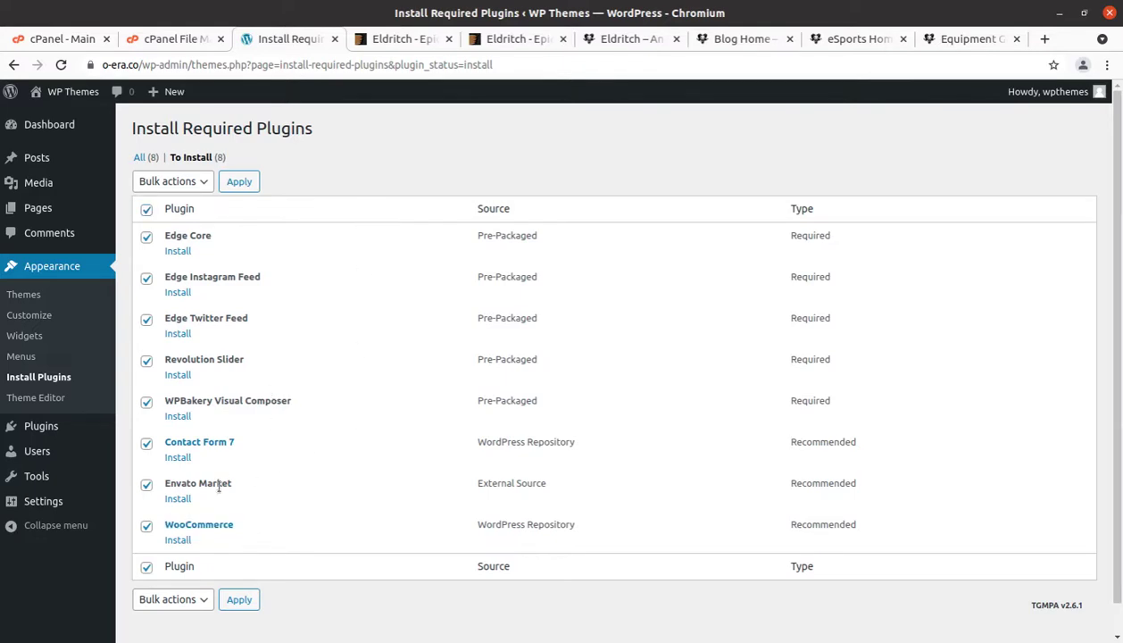
left_click(147, 485)
left_click(195, 180)
left_click(176, 208)
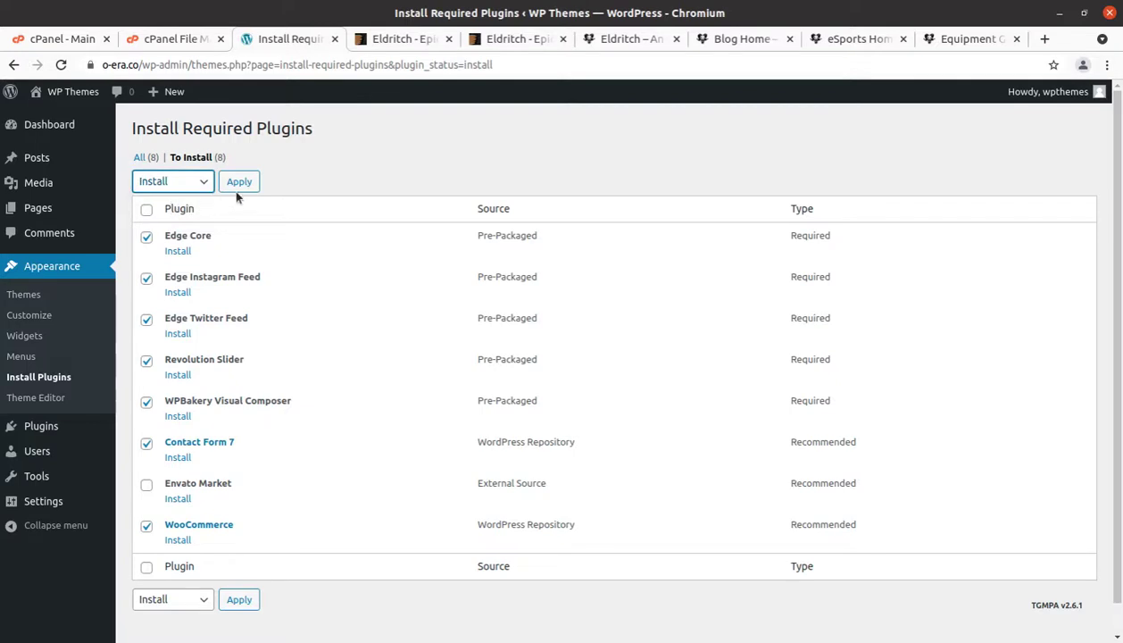
left_click(311, 178)
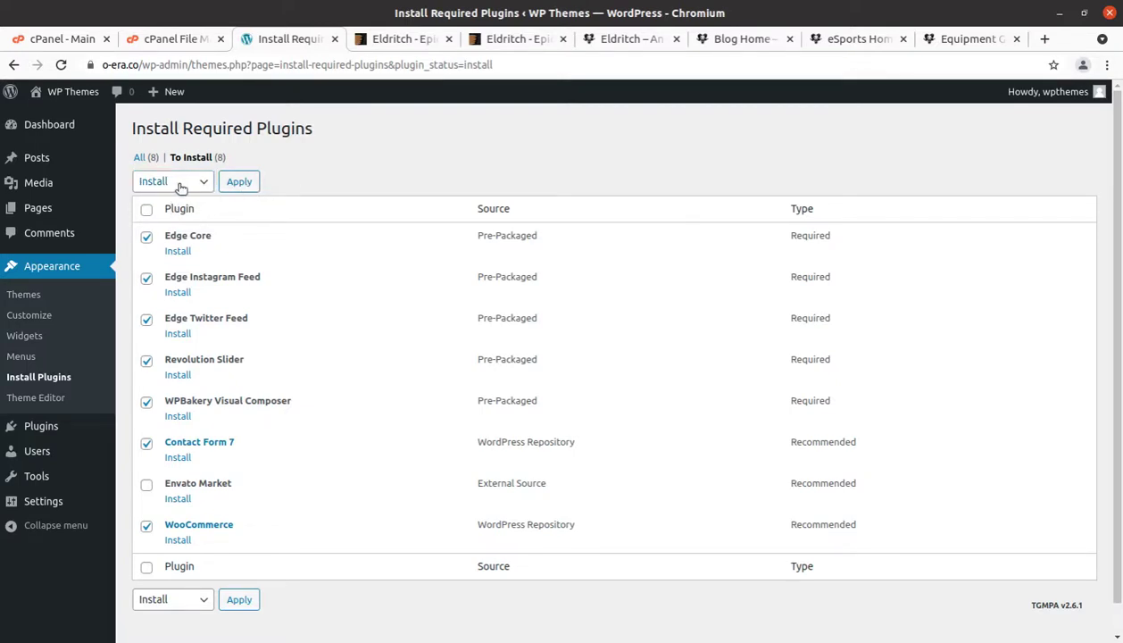
left_click(233, 186)
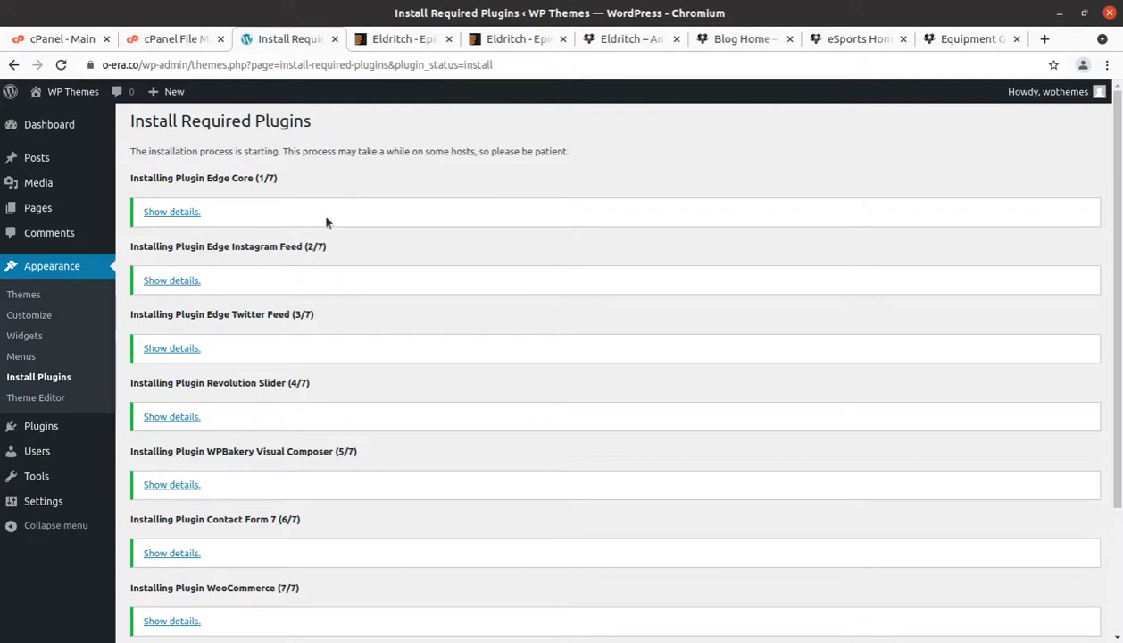
Review the installation progress of each plugin from Edge Core through WooCommerce.
scroll(278, 292, "down", 2)
scroll(278, 292, "up", 2)
scroll(278, 292, "down", 1)
scroll(278, 292, "down", 3)
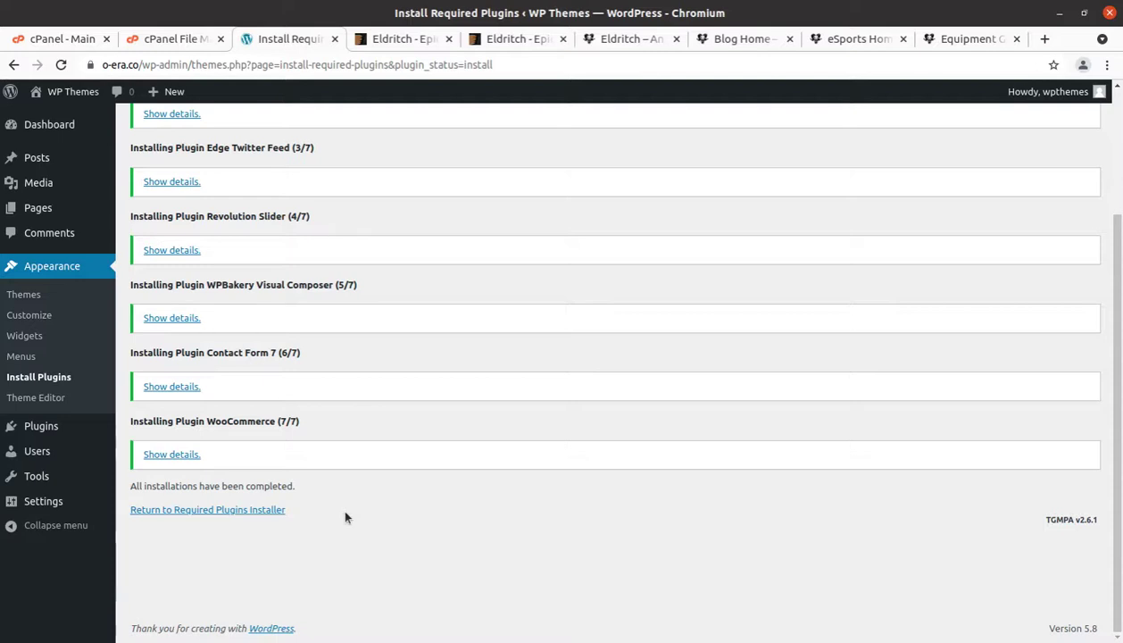
scroll(346, 515, "up", 2)
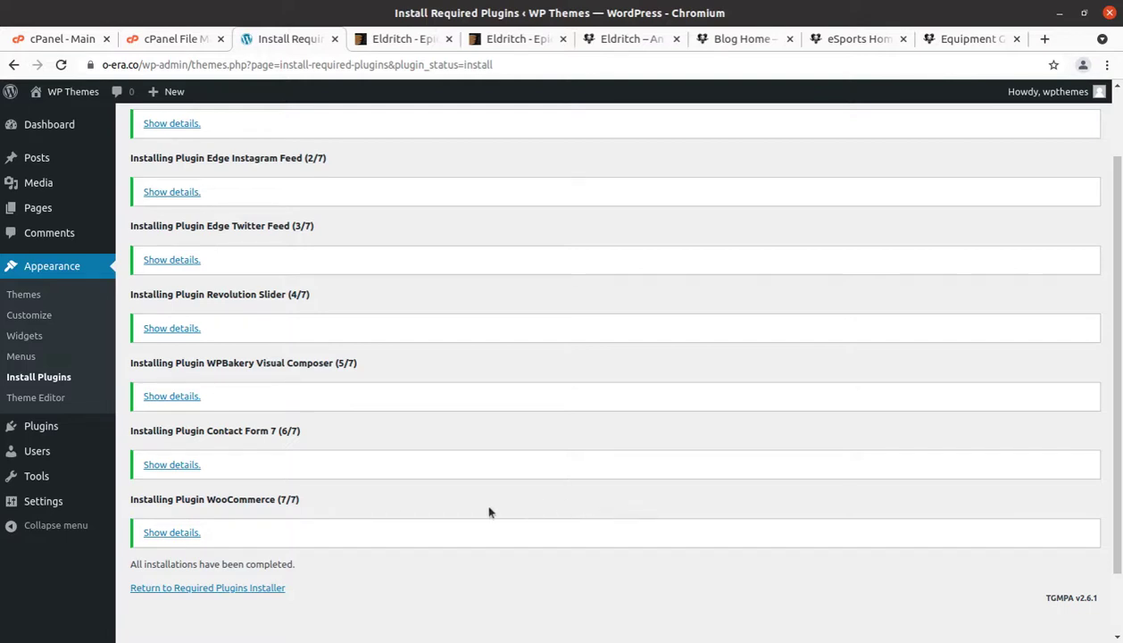
scroll(489, 512, "up", 2)
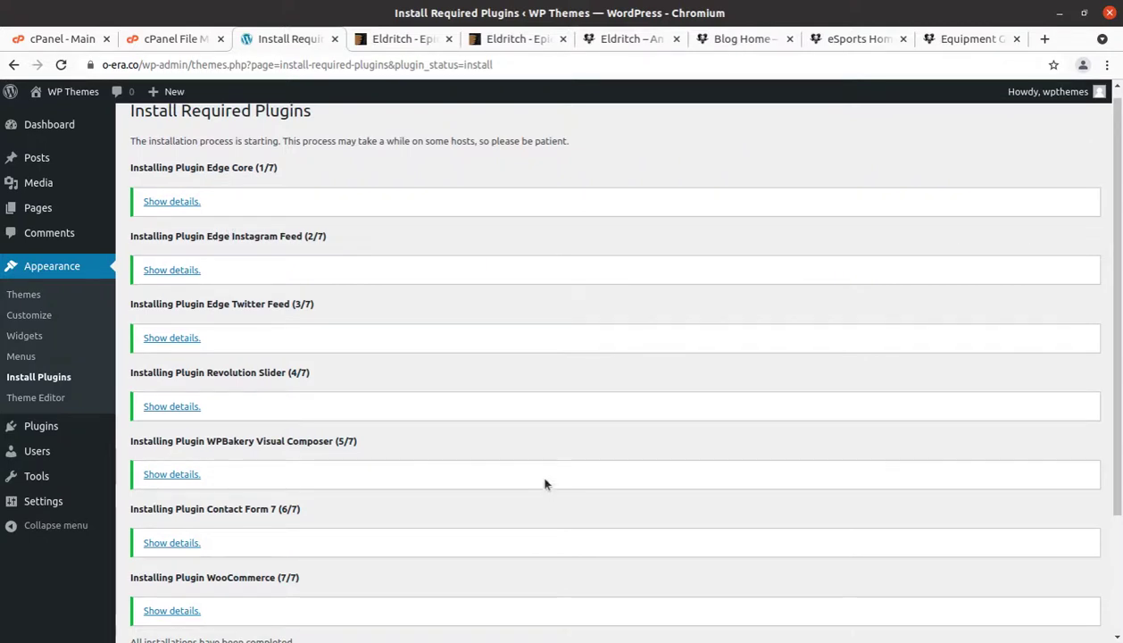
scroll(399, 416, "down", 1)
scroll(399, 416, "down", 3)
scroll(399, 416, "up", 2)
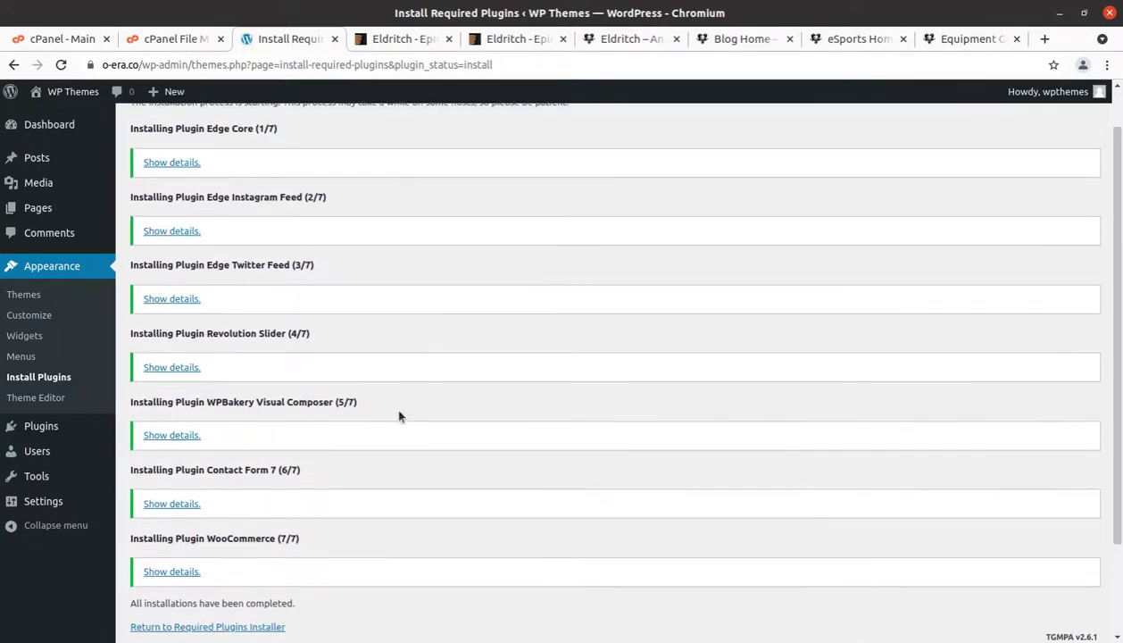
scroll(399, 417, "down", 3)
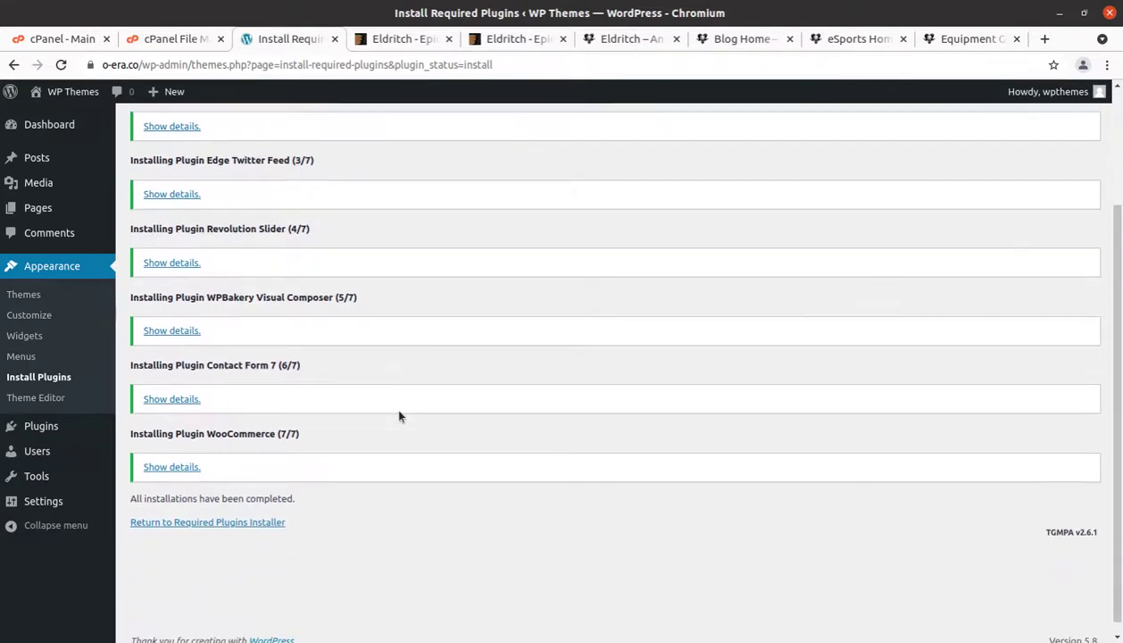
Return to the required plugins installer and bulk activate every plugin except Envato Market.
left_click(218, 511)
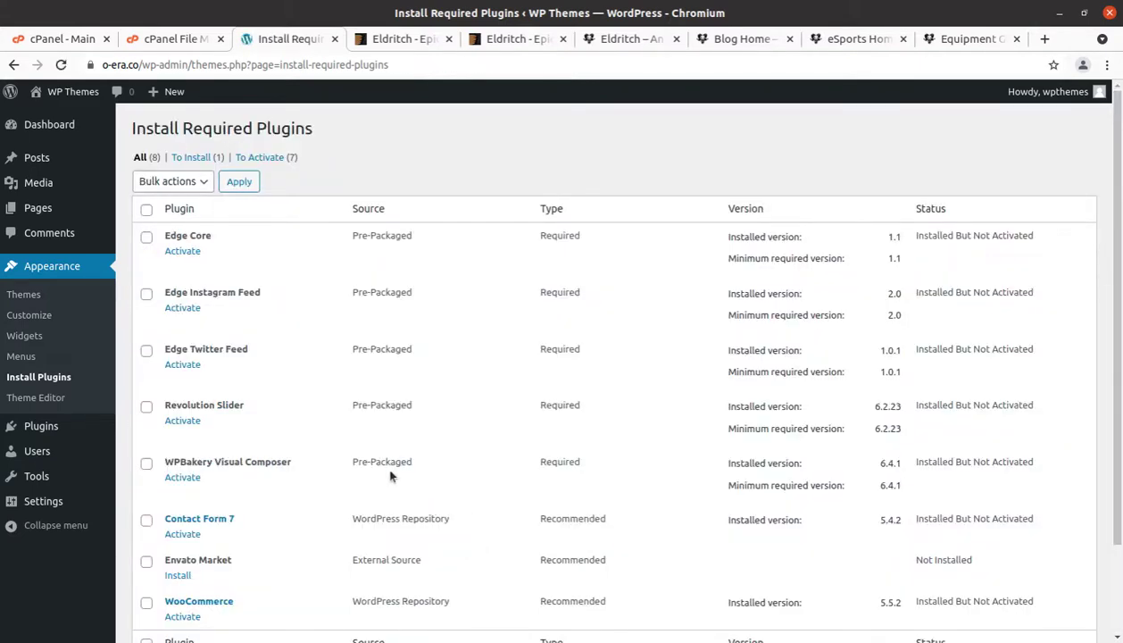
left_click(146, 212)
scroll(203, 453, "down", 2)
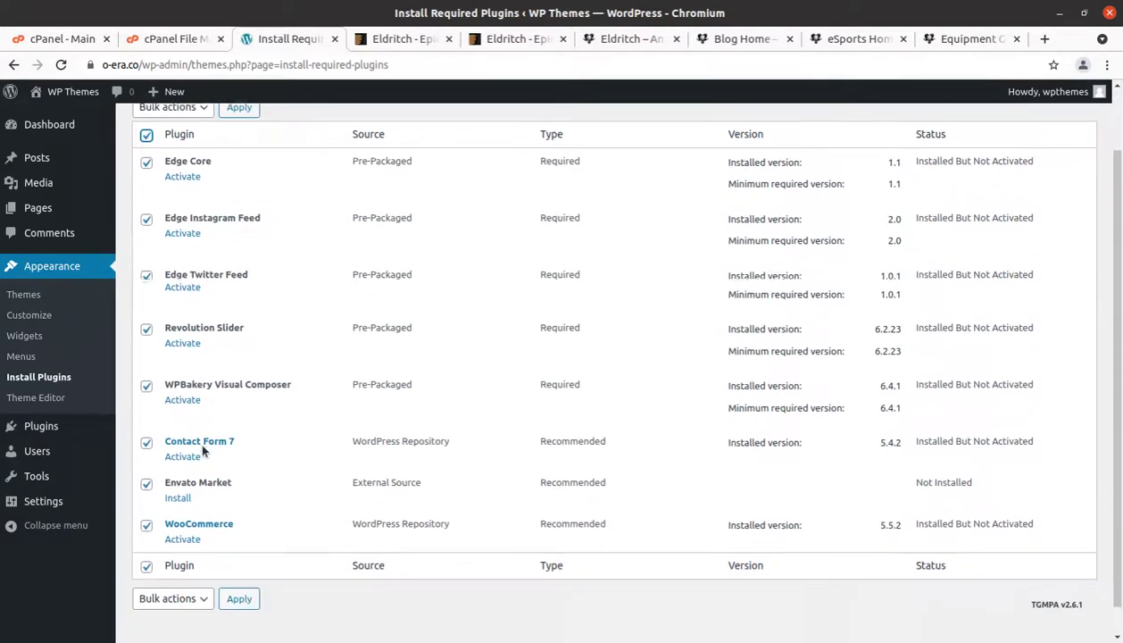
left_click(147, 483)
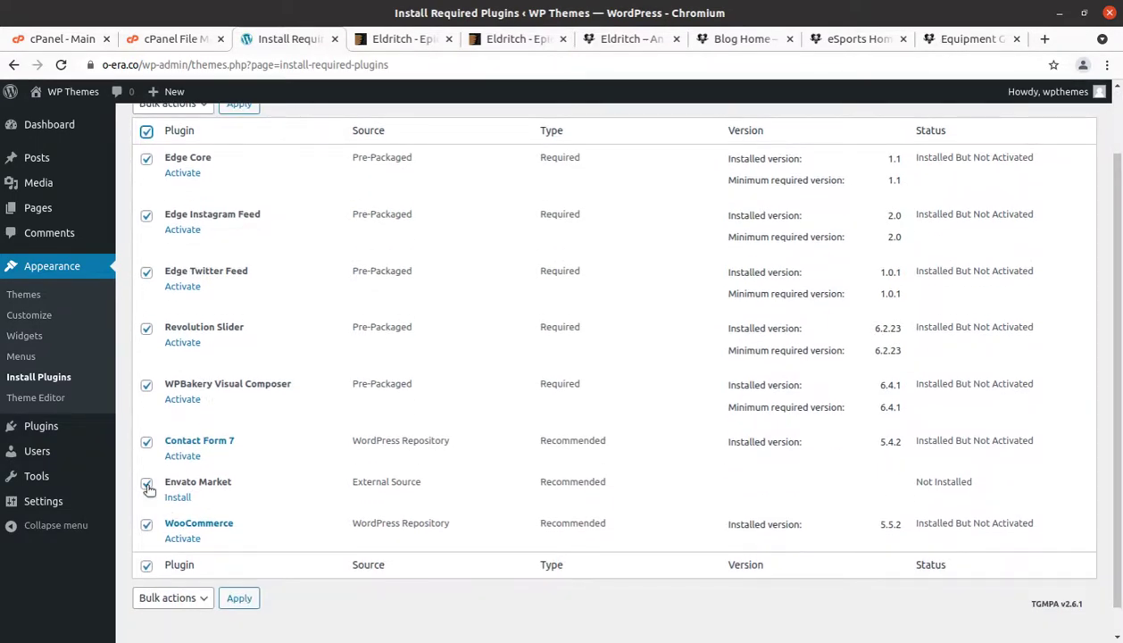
left_click(203, 600)
left_click(171, 581)
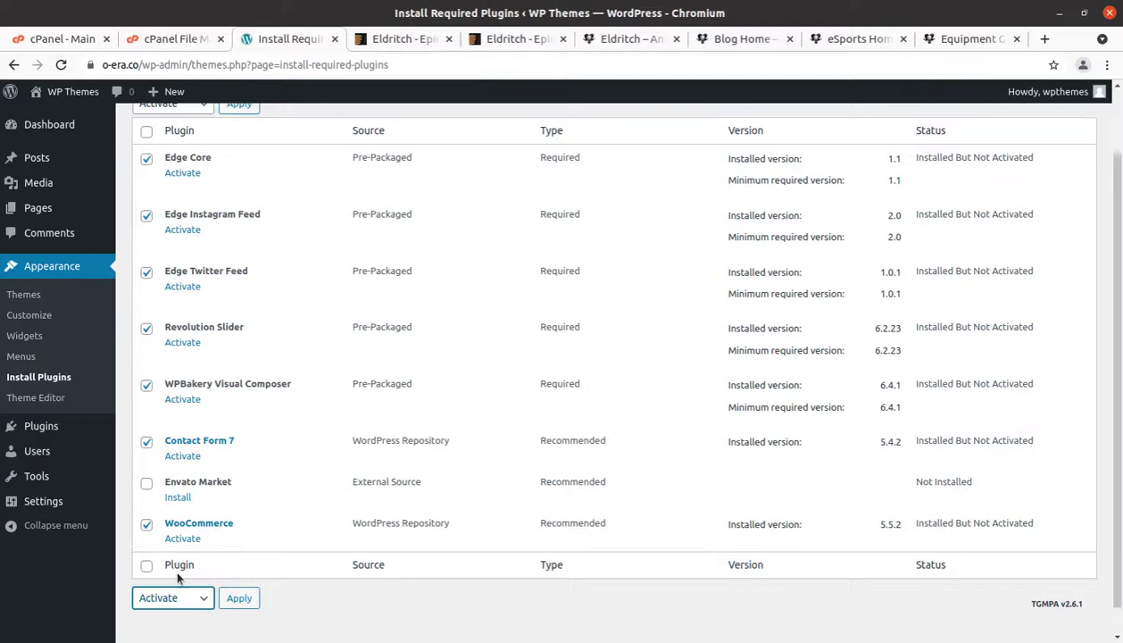
left_click(233, 606)
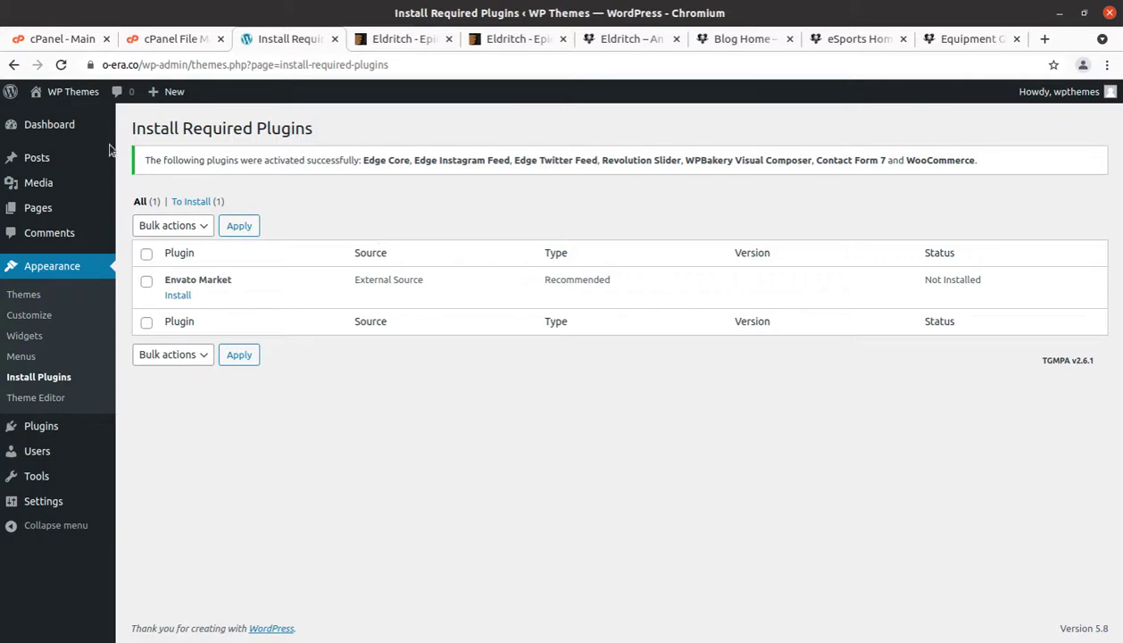
Go to the dashboard and, in the WooCommerce setup wizard, fill in the first address line and choose India — Andhra Pradesh as the region.
left_click(52, 131)
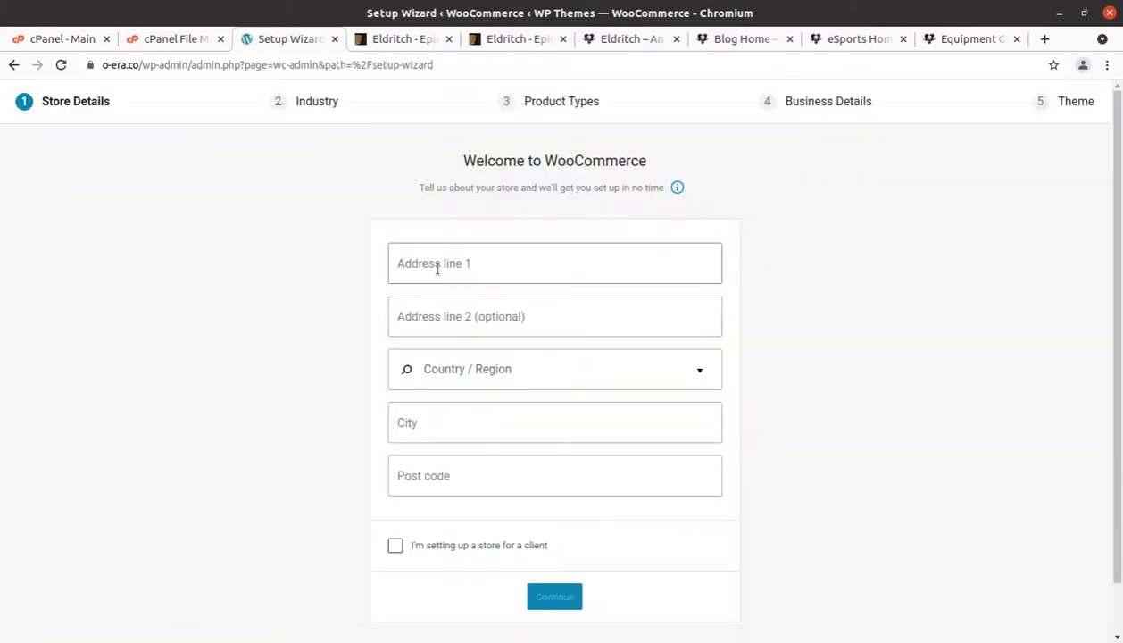
left_click(438, 268)
type("address")
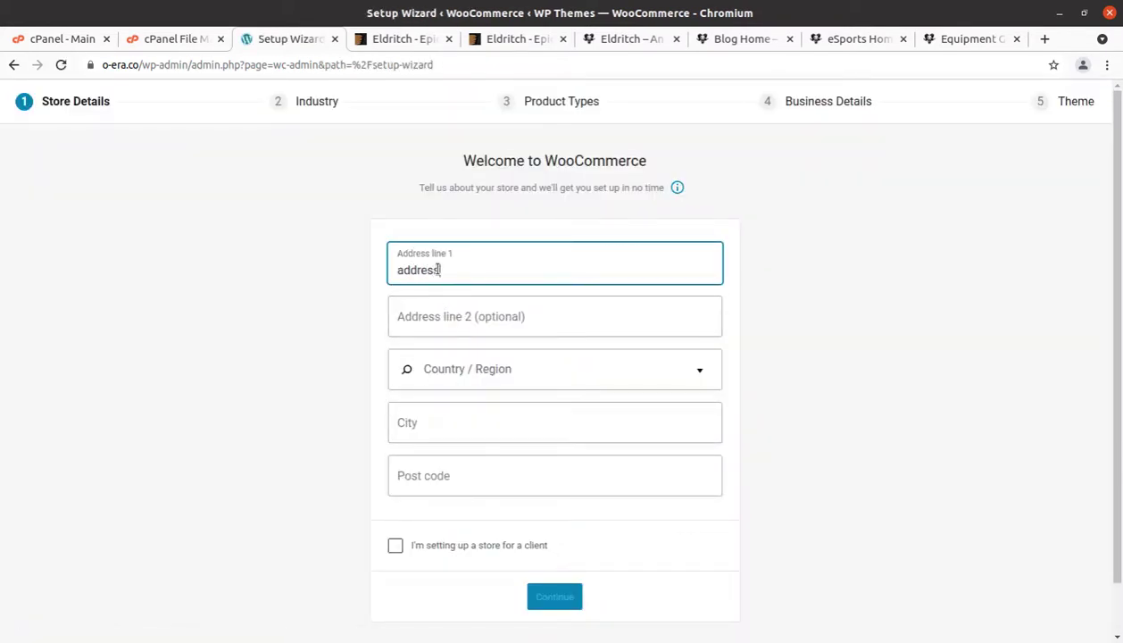
key("Tab")
key("Tab")
type("india")
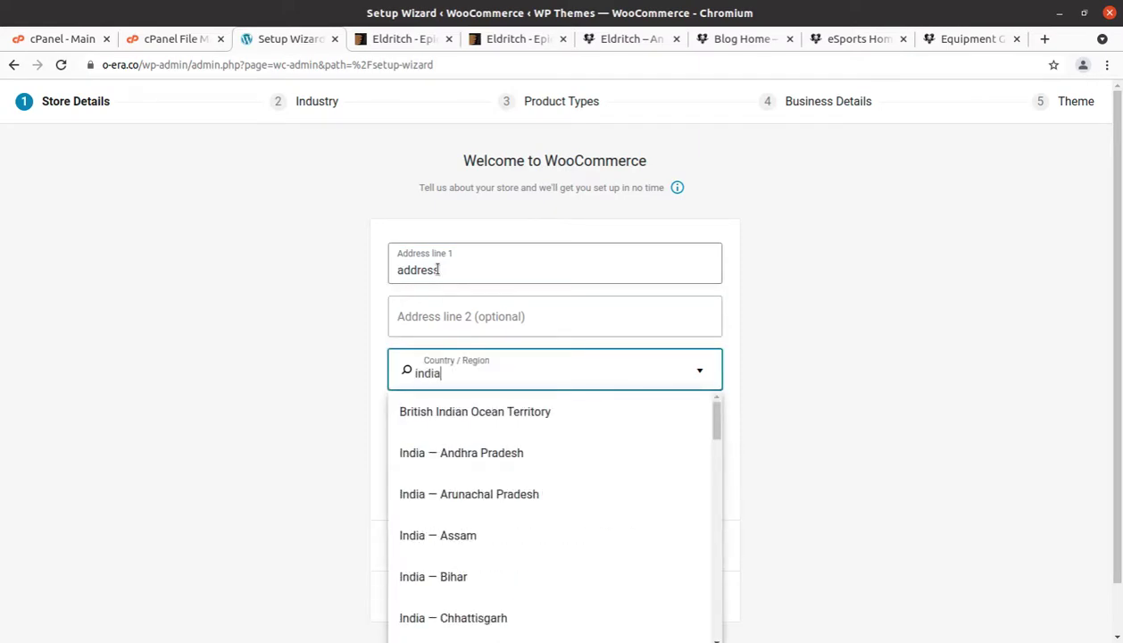
left_click(429, 453)
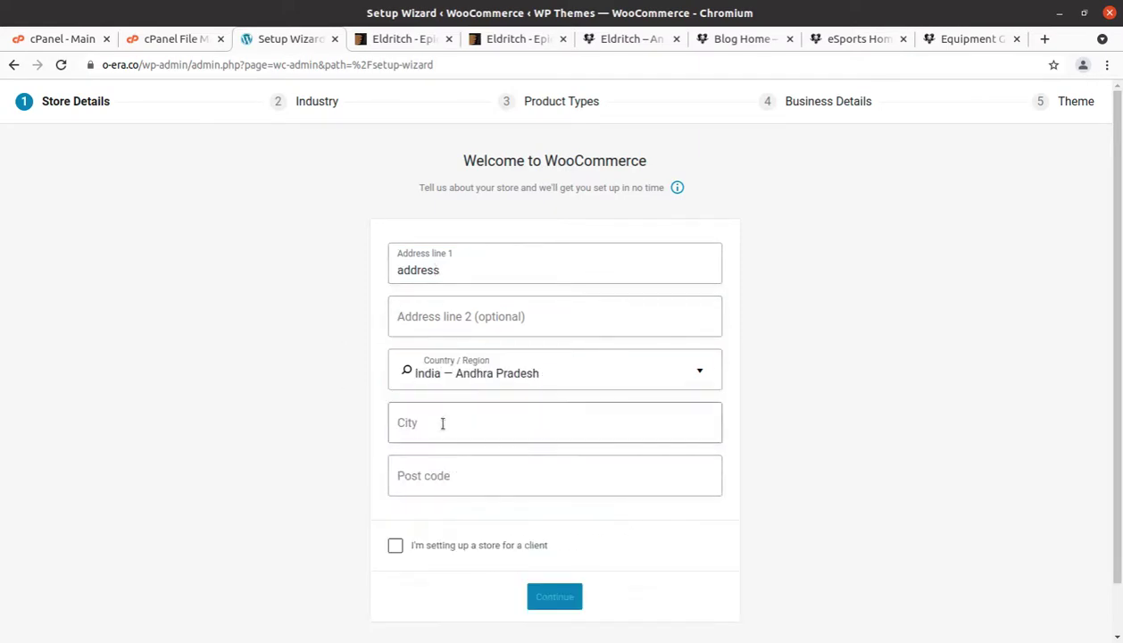
Fill in the store's city and post code, and submit the store details.
left_click(442, 422)
type("city name")
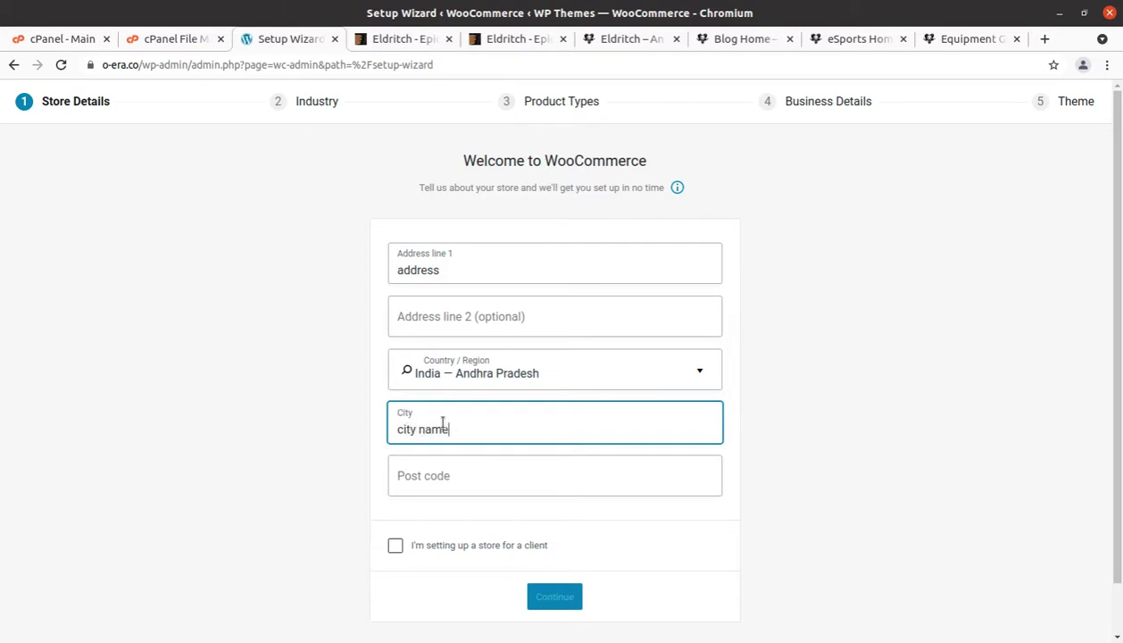
key("Tab")
type("1234")
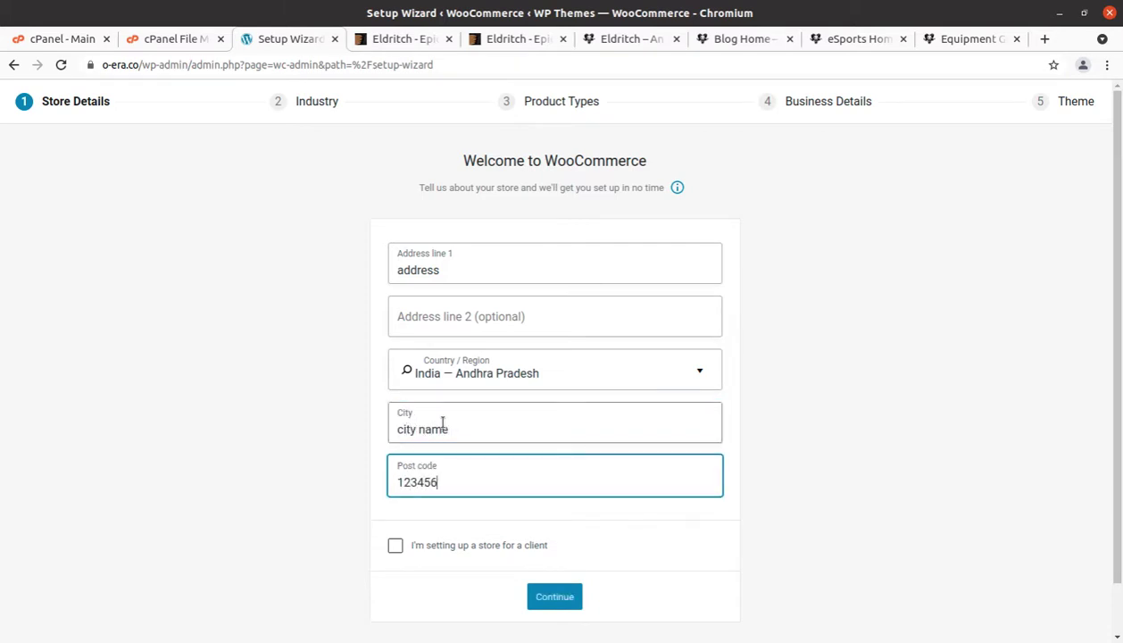
left_click(542, 596)
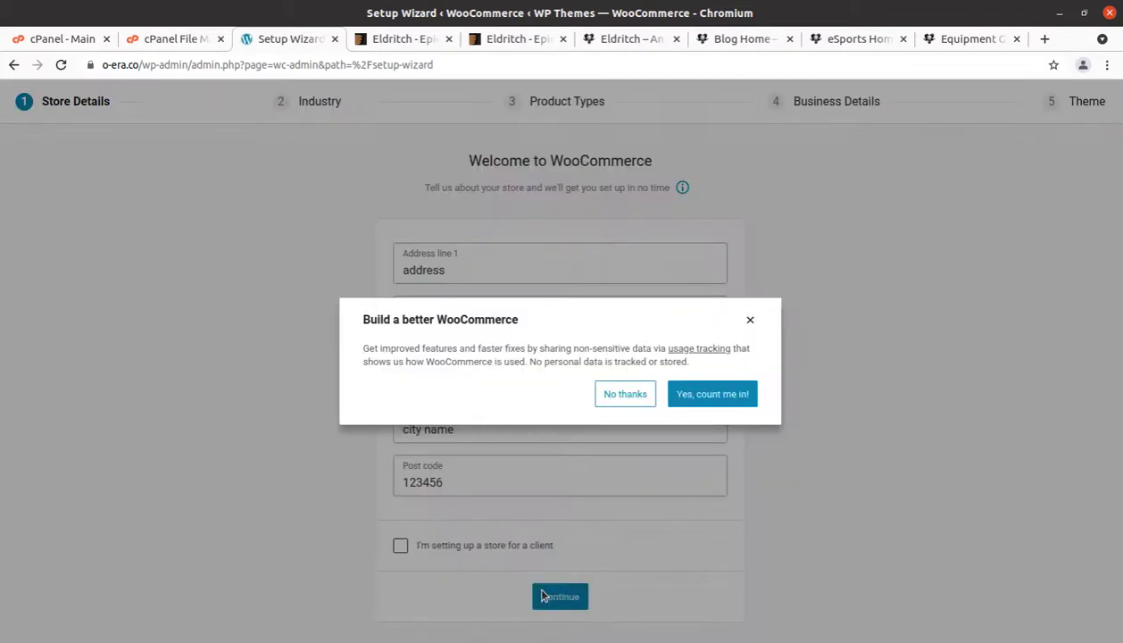
Decline WooCommerce usage tracking, and choose Education and learning as the store's industry.
left_click(644, 405)
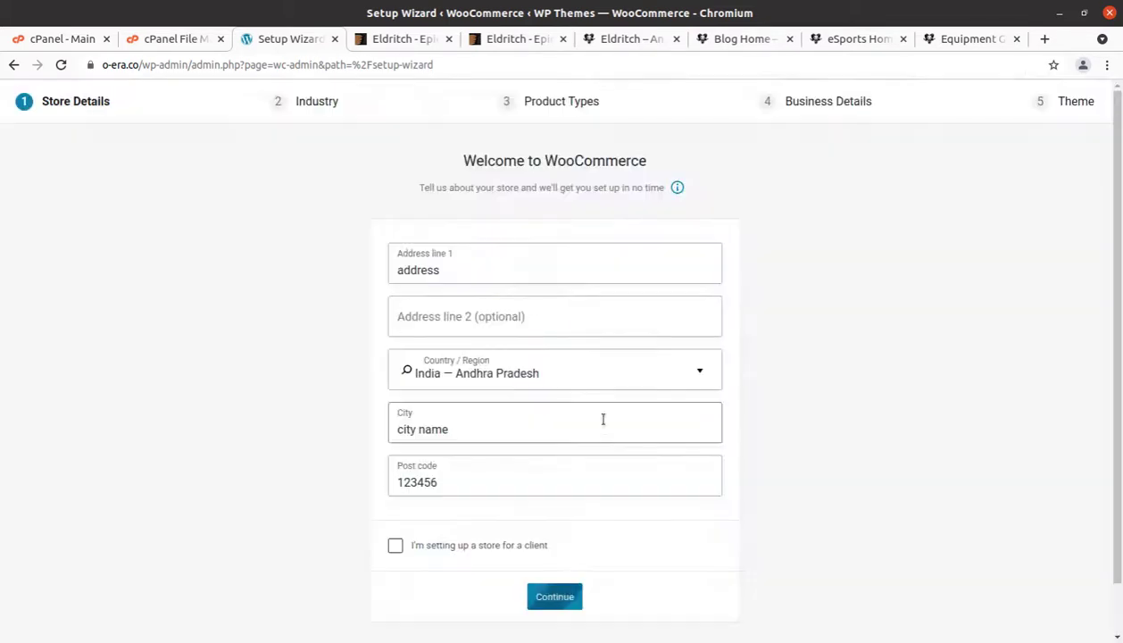
scroll(526, 429, "down", 1)
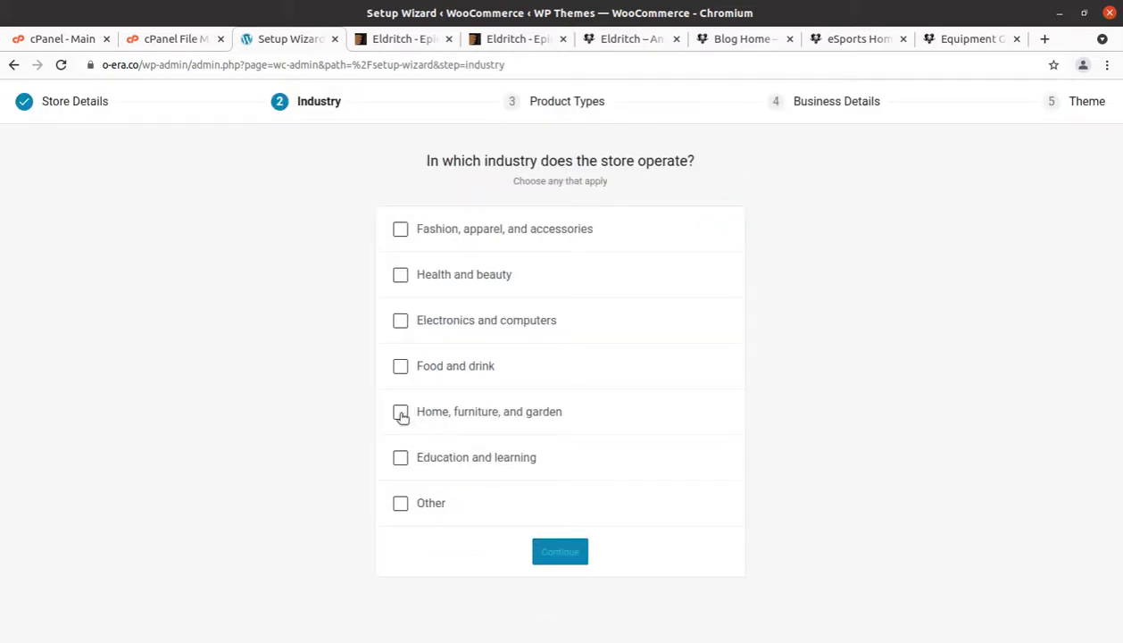
left_click(401, 458)
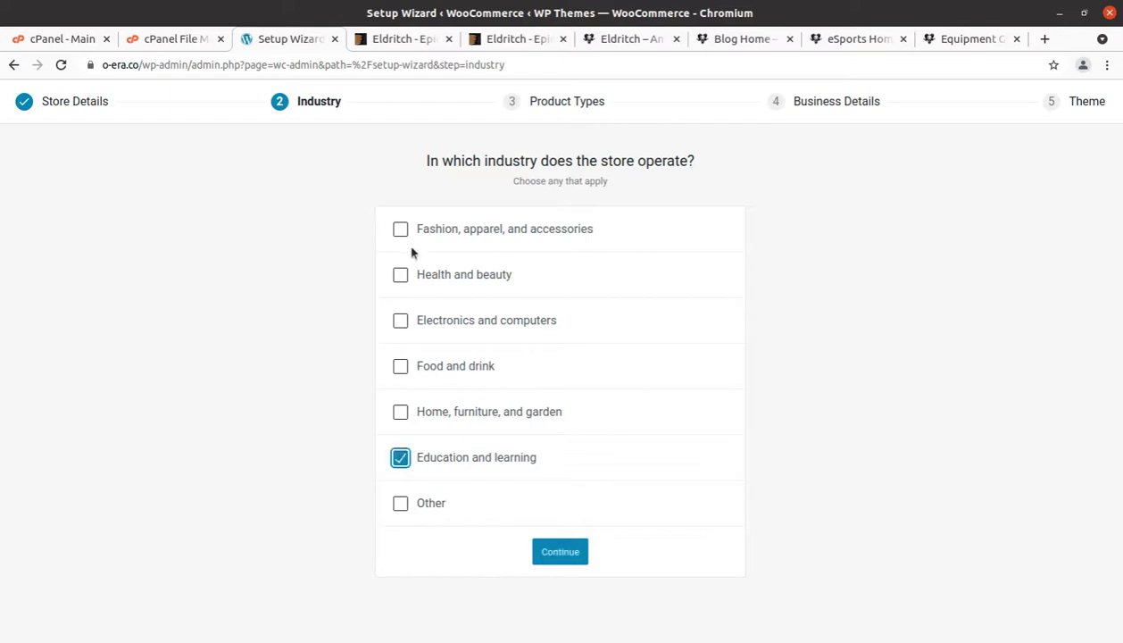
left_click(566, 556)
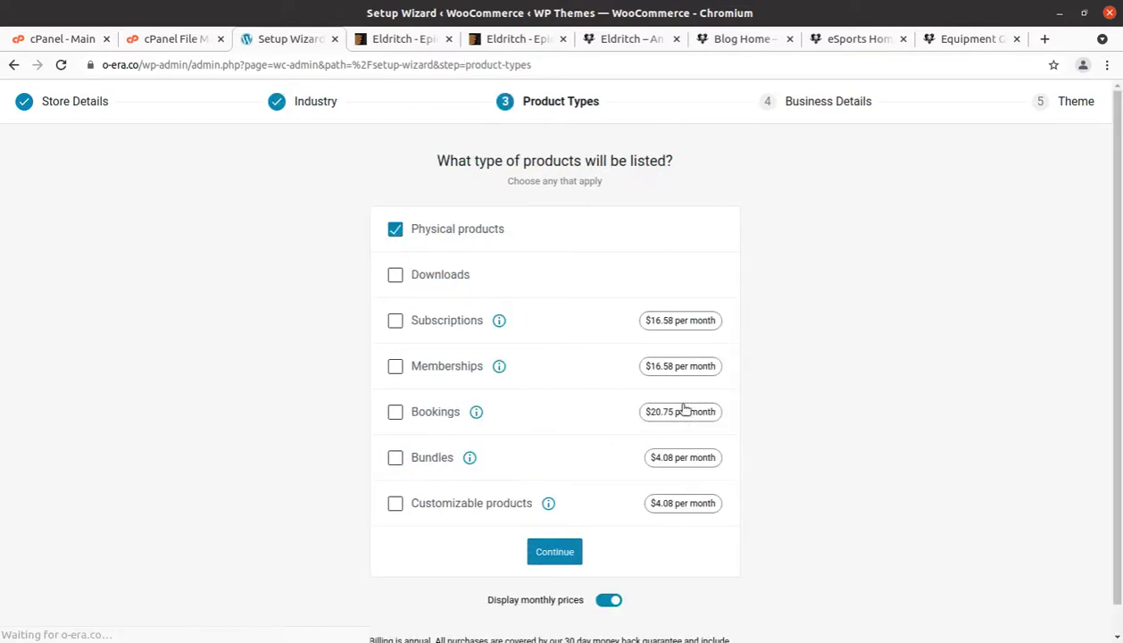
Continue with physical products, and submit business details with 101 - 1,000 planned products and an answer about selling elsewhere.
left_click(548, 561)
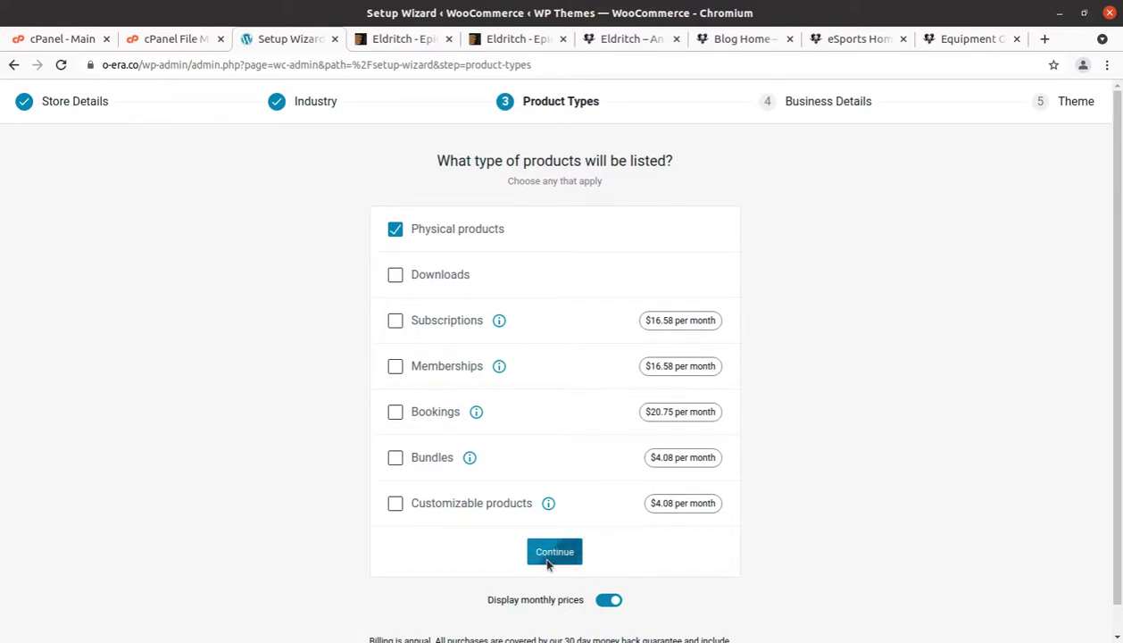
left_click(602, 308)
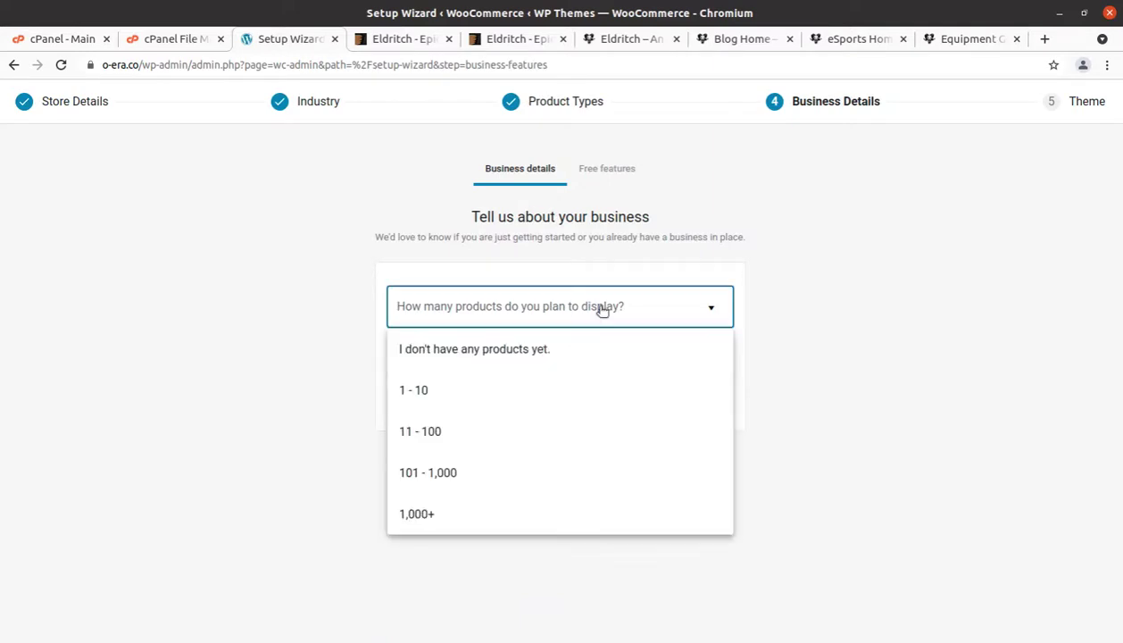
left_click(428, 473)
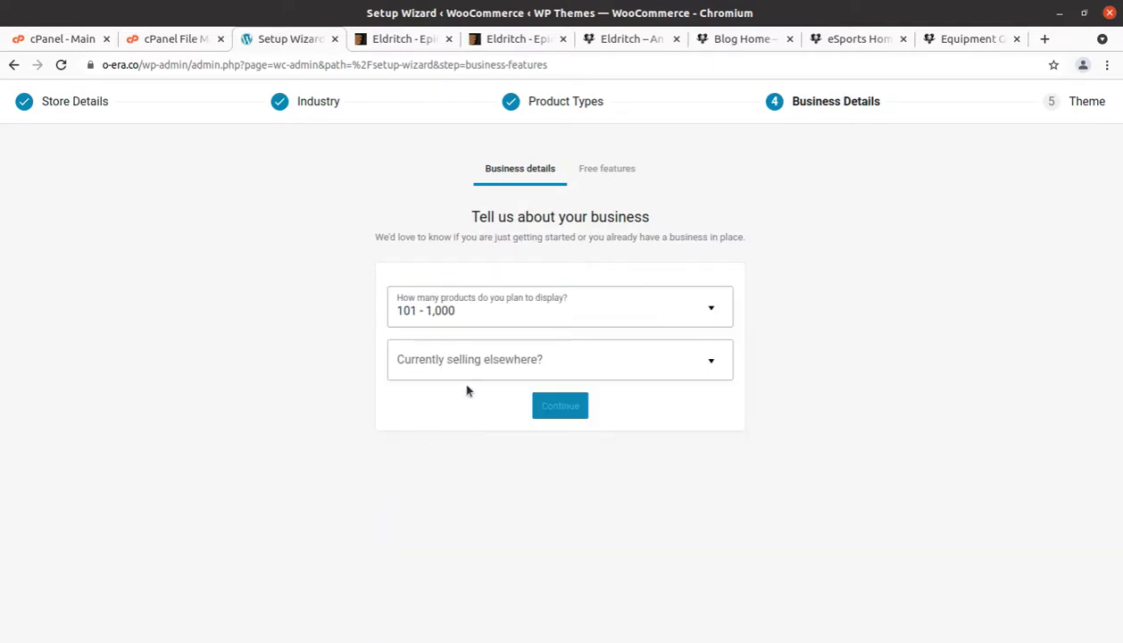
left_click(471, 362)
left_click(439, 412)
left_click(562, 407)
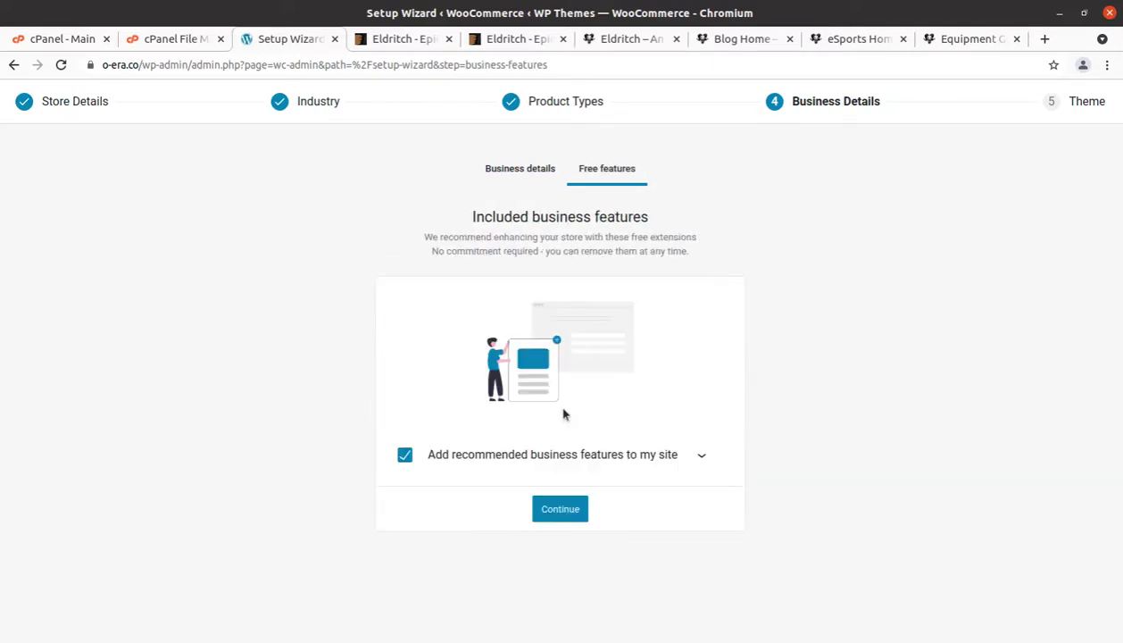
Submit the free business features page and finish the wizard with the active Eldritch theme, dismissing the welcome message.
left_click(404, 455)
key("space")
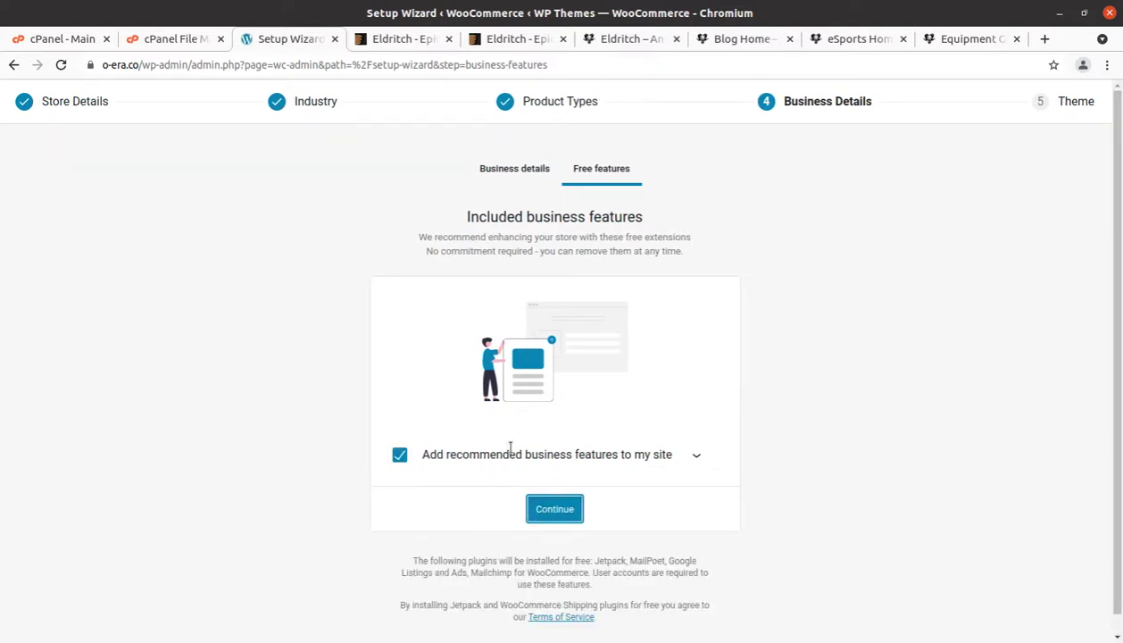
key("Return")
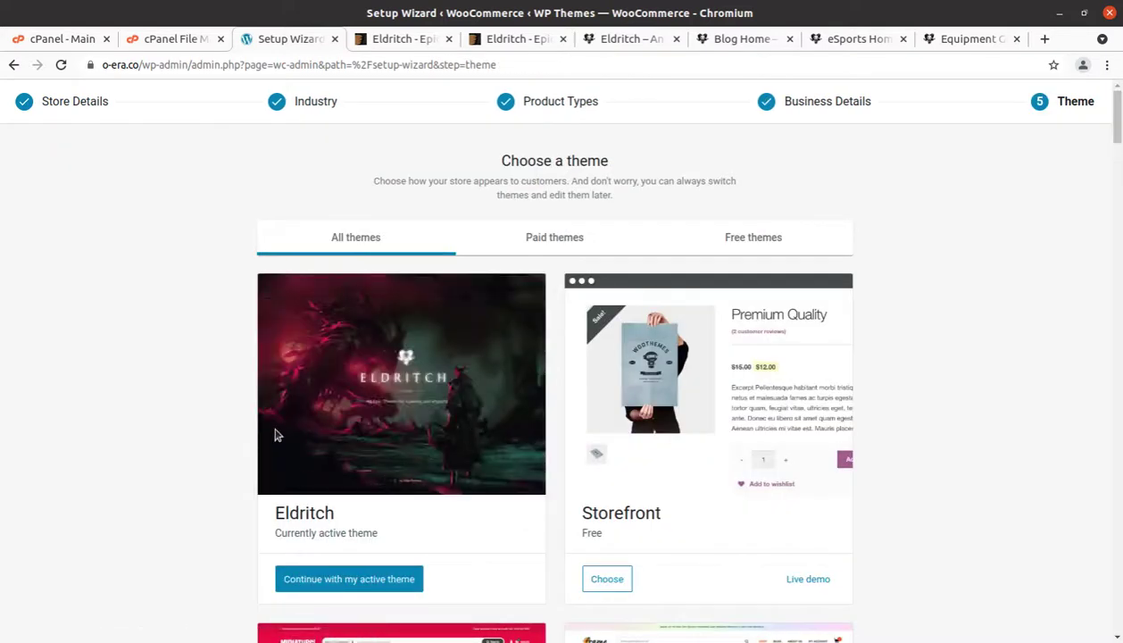
scroll(246, 394, "down", 2)
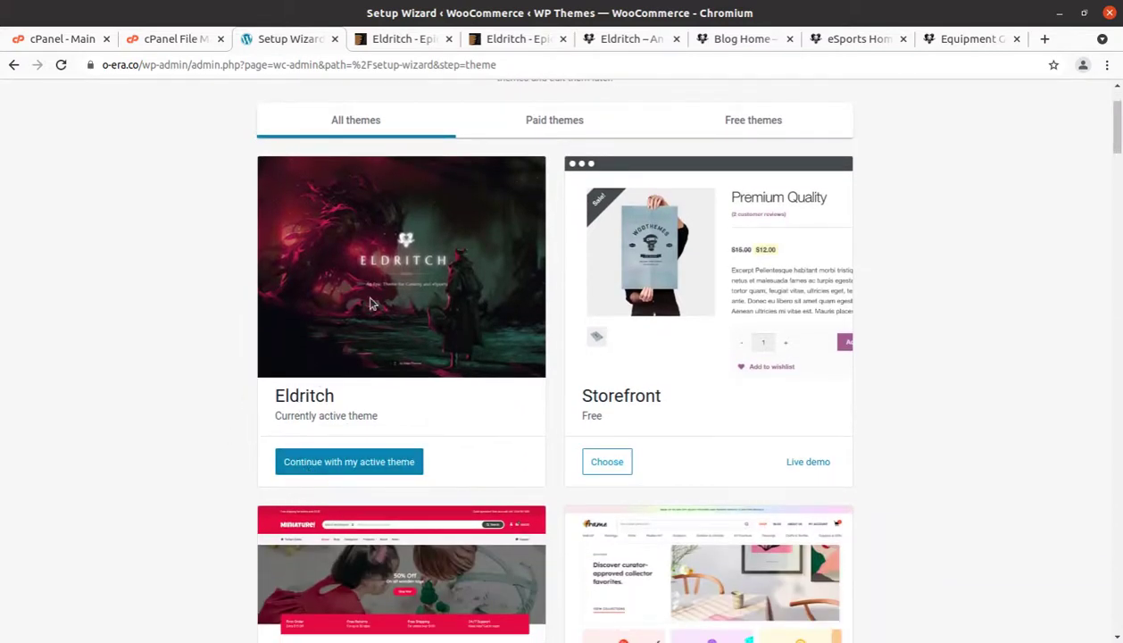
left_click(333, 463)
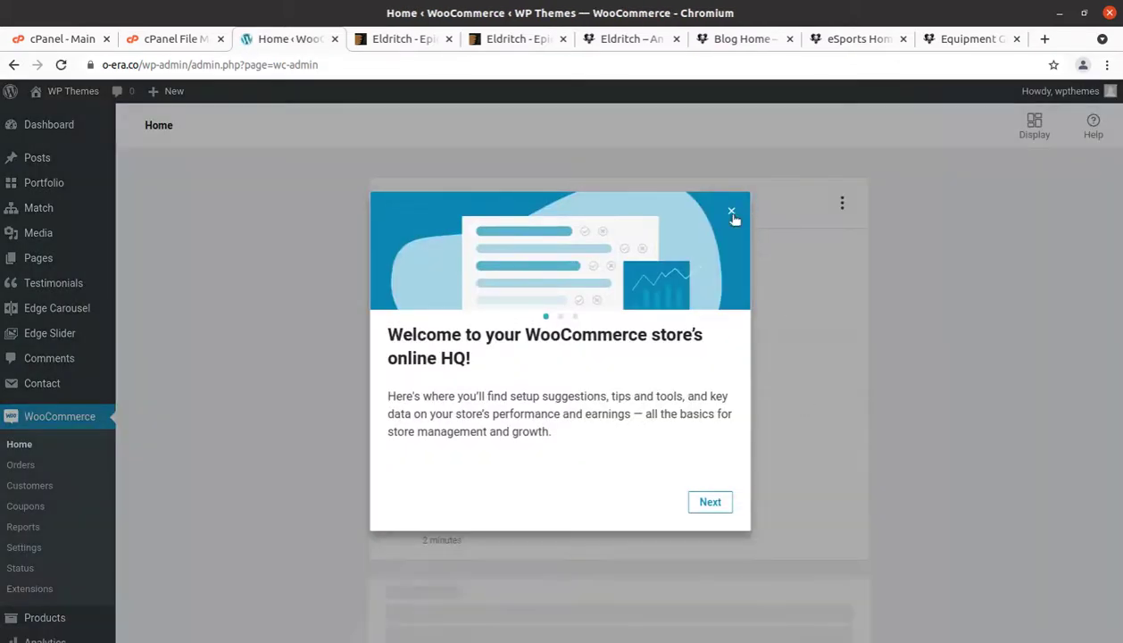
left_click(733, 212)
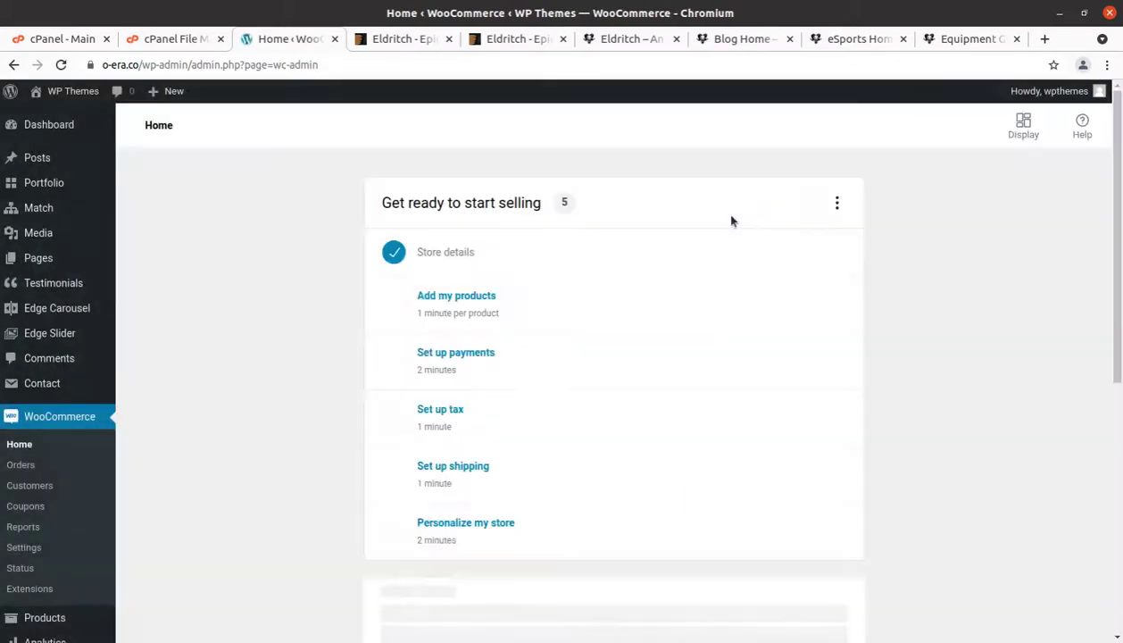
Return to the WordPress dashboard, open the live site in a new browser tab, and examine its home page.
left_click(46, 130)
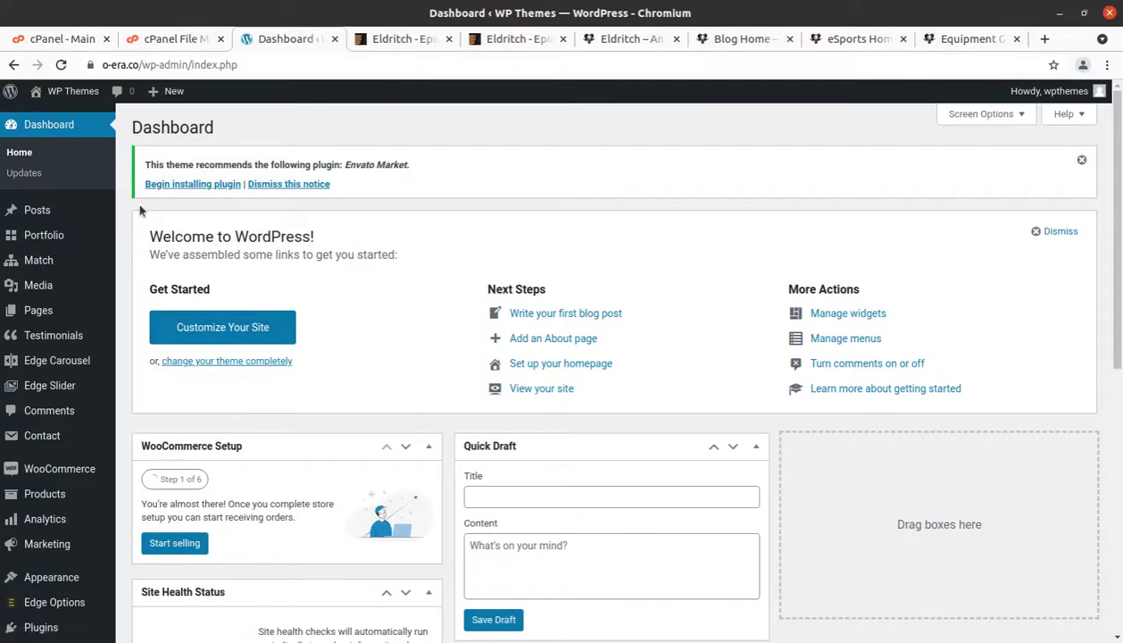
mouse_move(68, 90)
middle_click(63, 124)
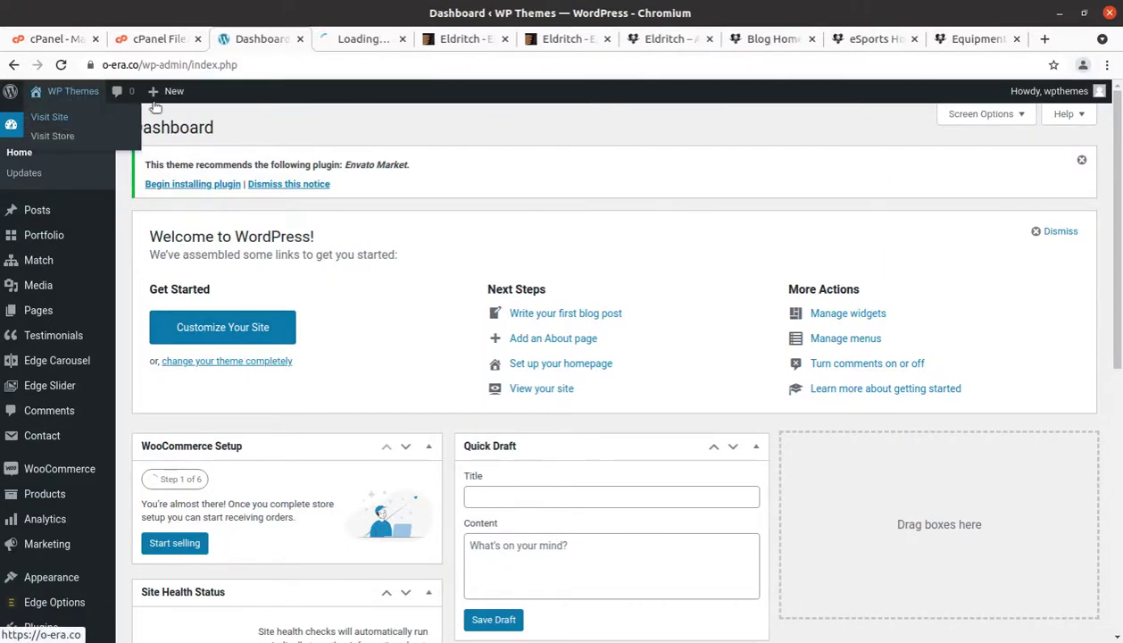
left_click(348, 37)
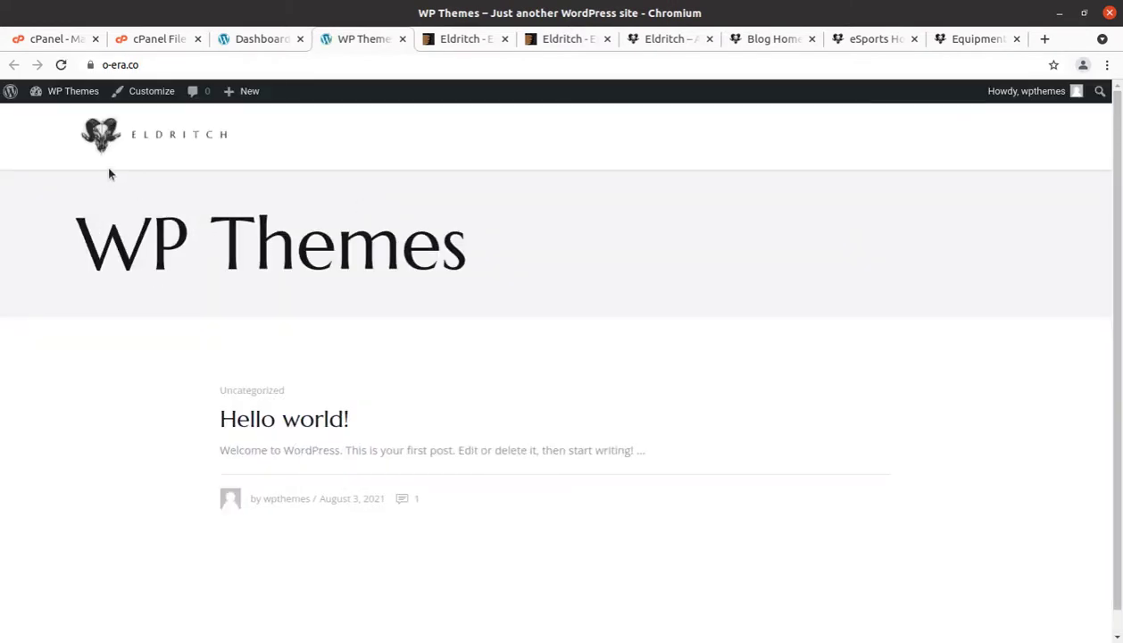
scroll(227, 299, "down", 1)
scroll(227, 300, "up", 1)
scroll(391, 332, "down", 1)
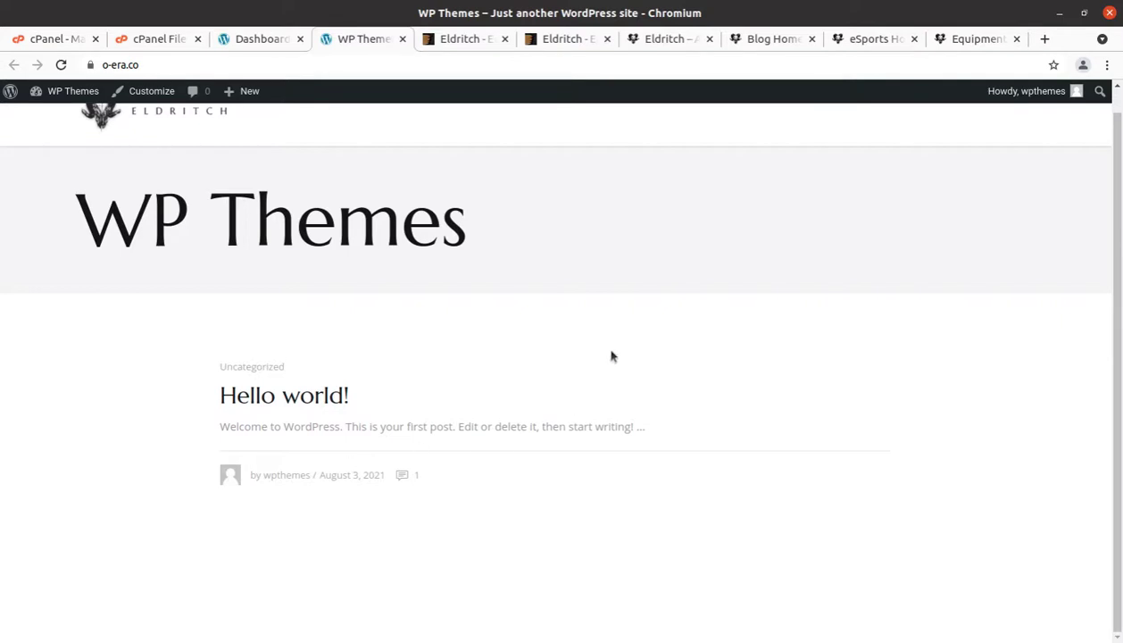
scroll(565, 345, "up", 1)
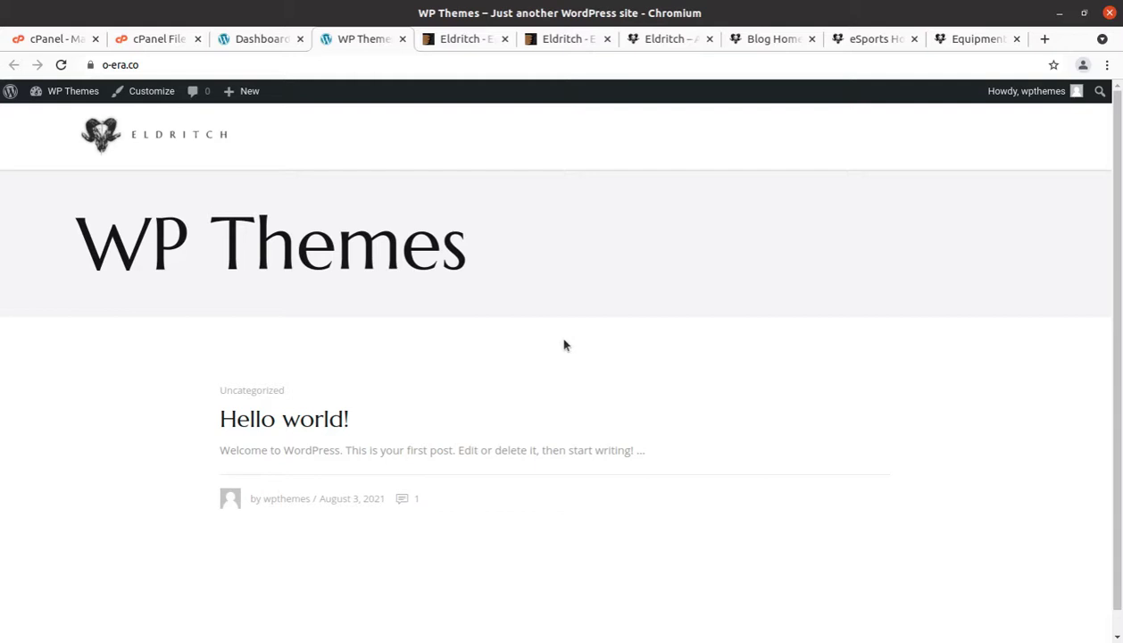
Examine the demo homepages in the ThemeForest preview of Eldritch and compare them with the live site.
left_click(554, 45)
scroll(382, 334, "down", 2)
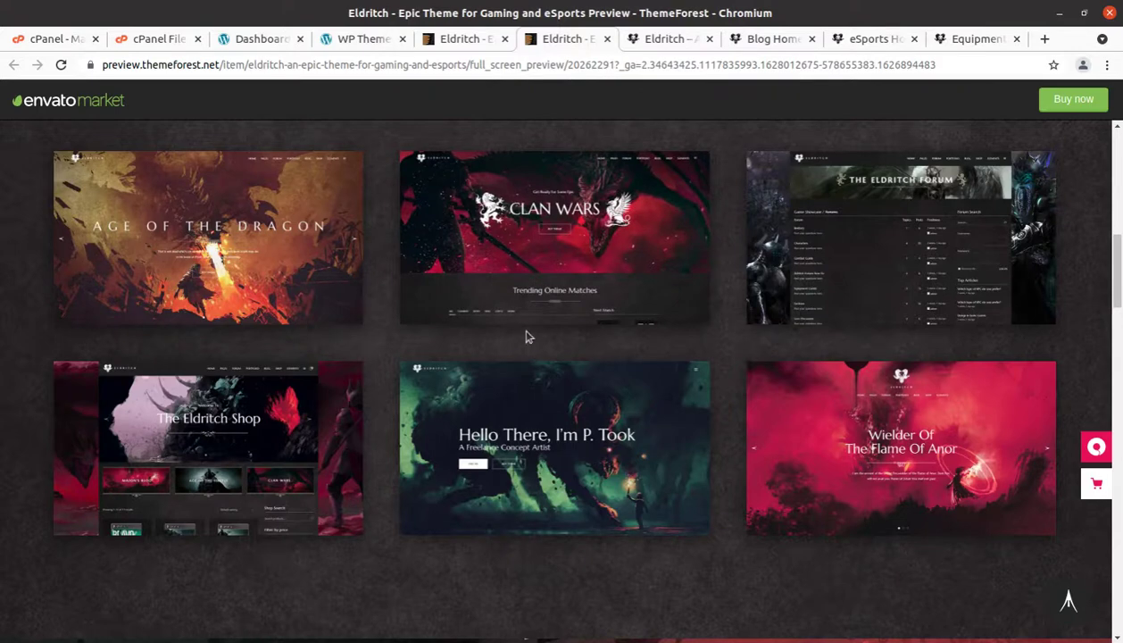
scroll(620, 259, "up", 2)
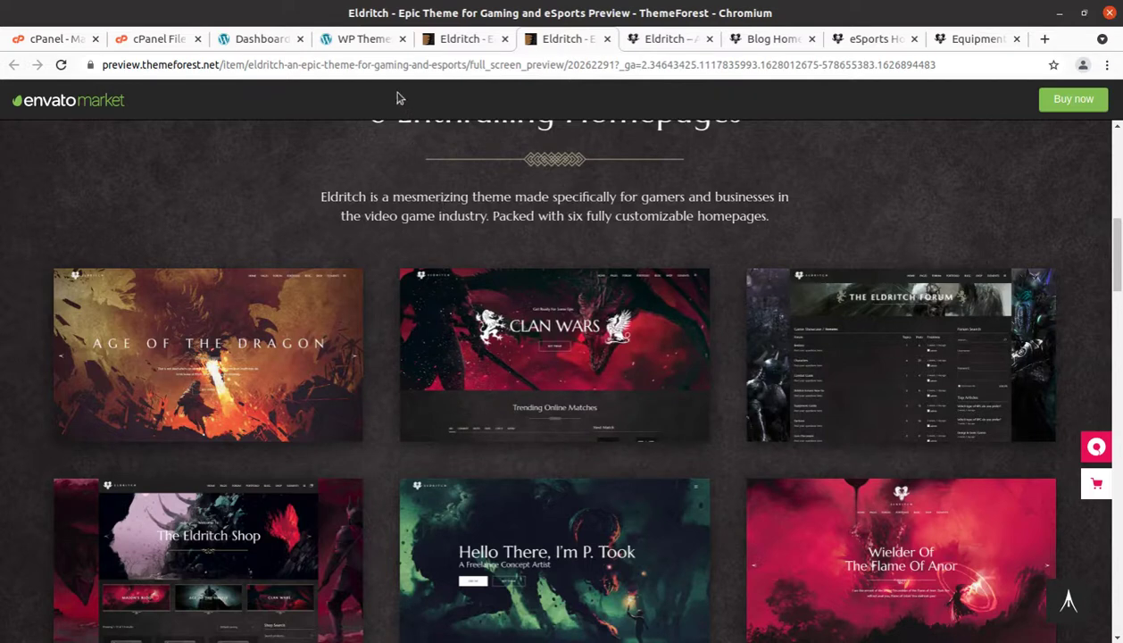
left_click(363, 40)
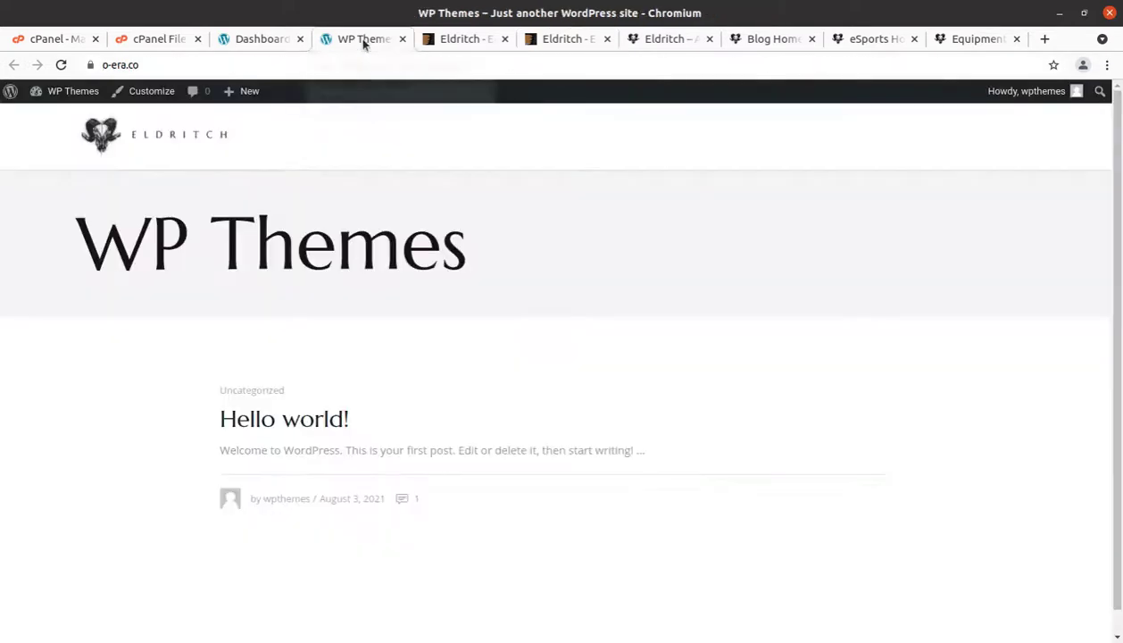
Return to the WordPress dashboard and open the Import page of Edge Options.
left_click(280, 40)
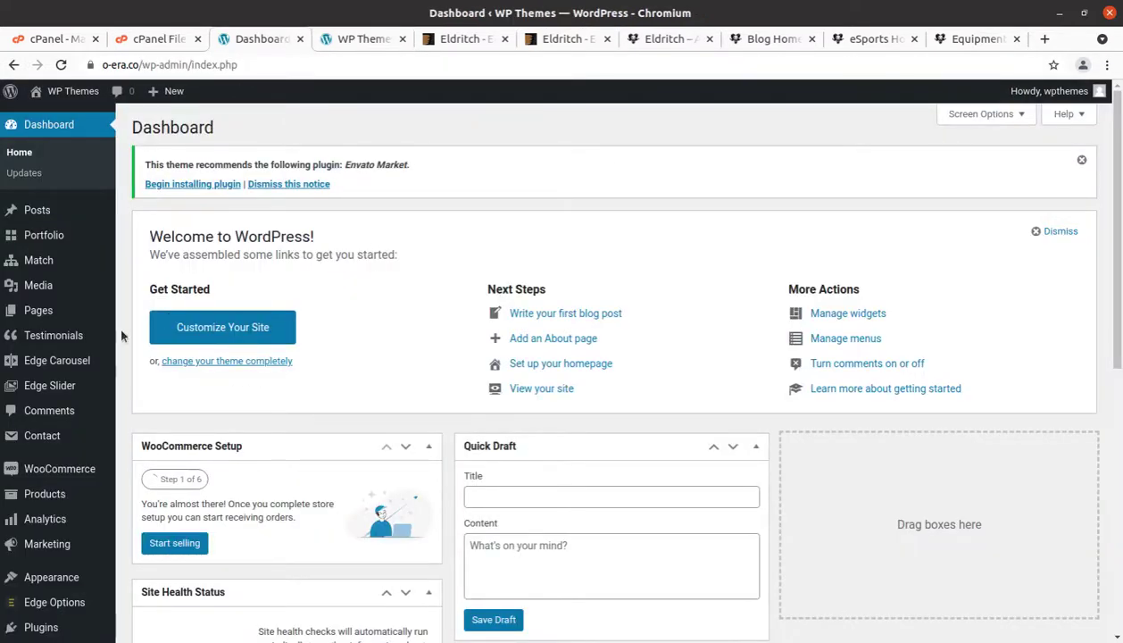
mouse_move(18, 437)
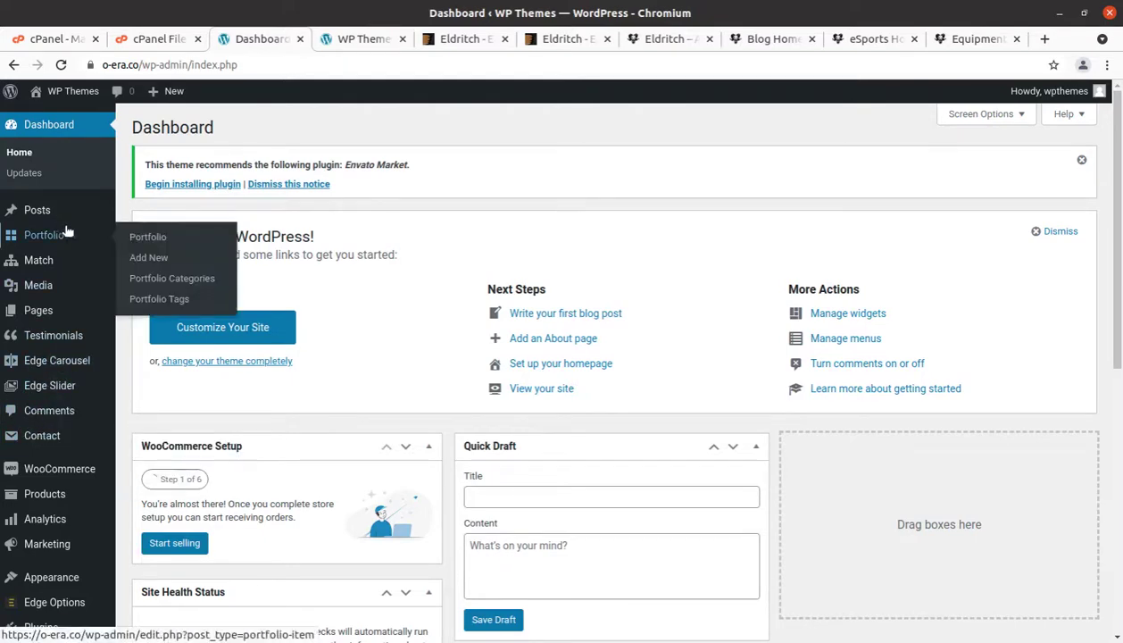
scroll(58, 338, "down", 1)
mouse_move(59, 473)
mouse_move(64, 507)
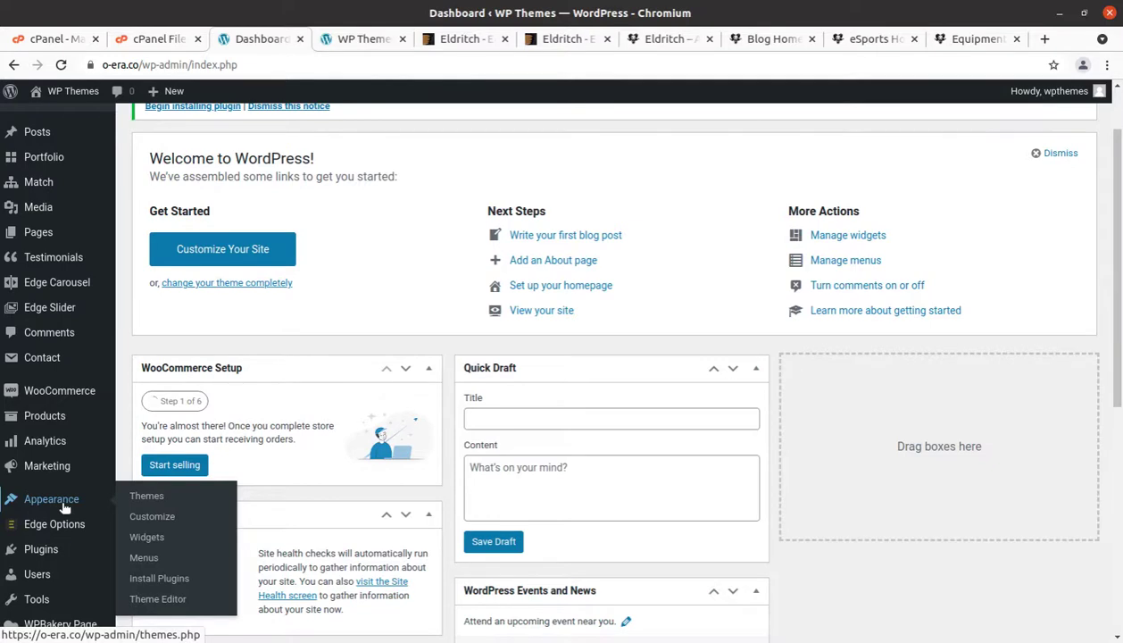
mouse_move(58, 533)
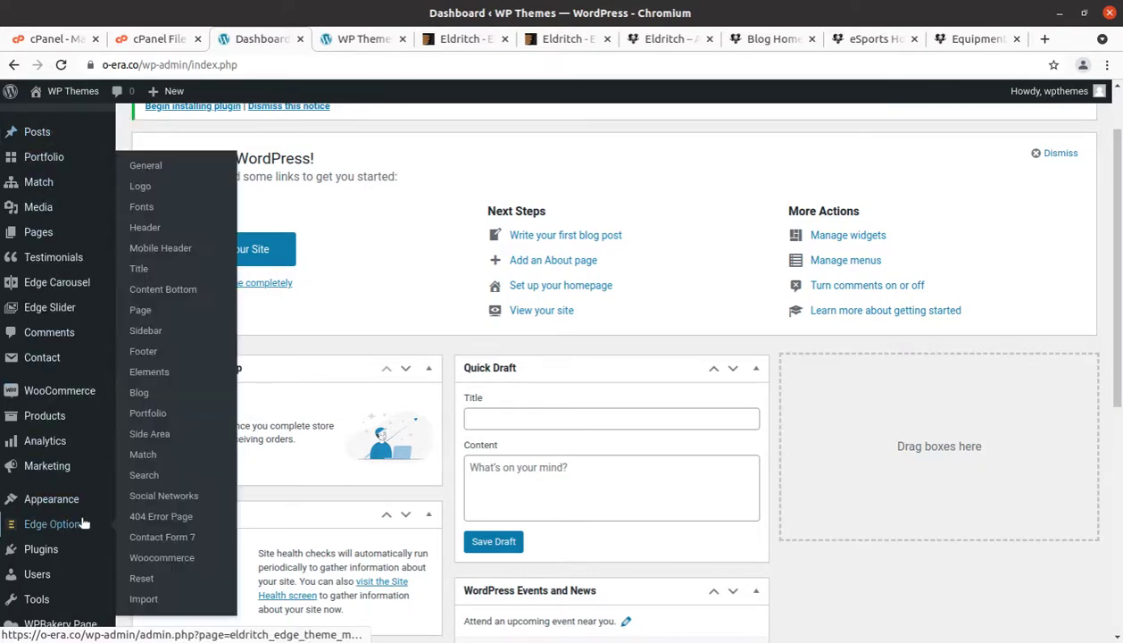
scroll(49, 446, "down", 3)
mouse_move(52, 425)
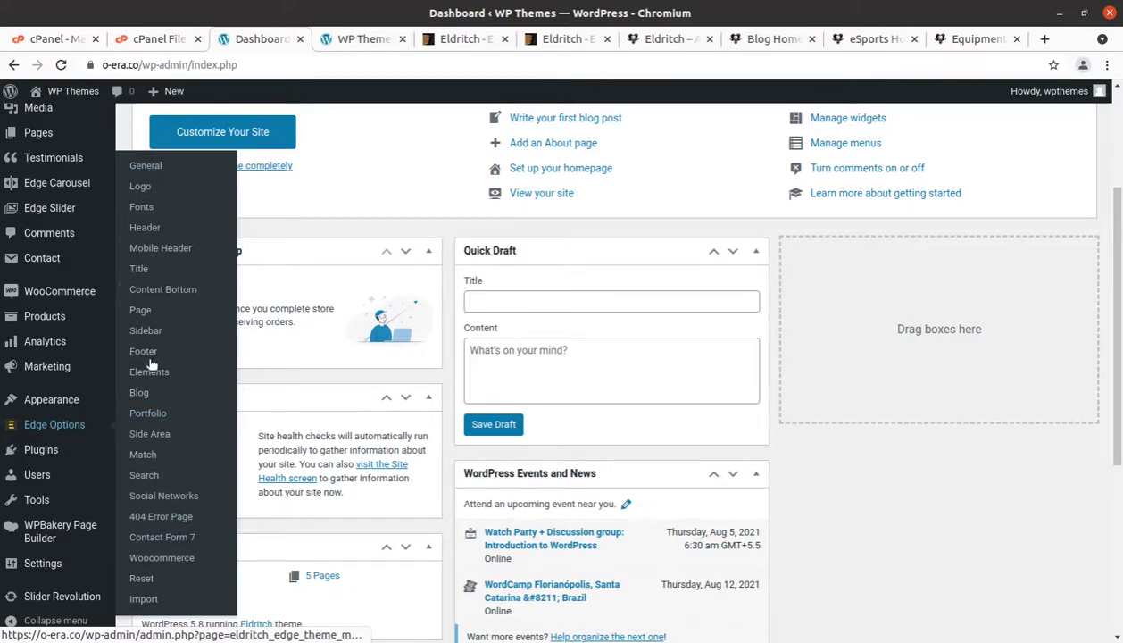
left_click(145, 600)
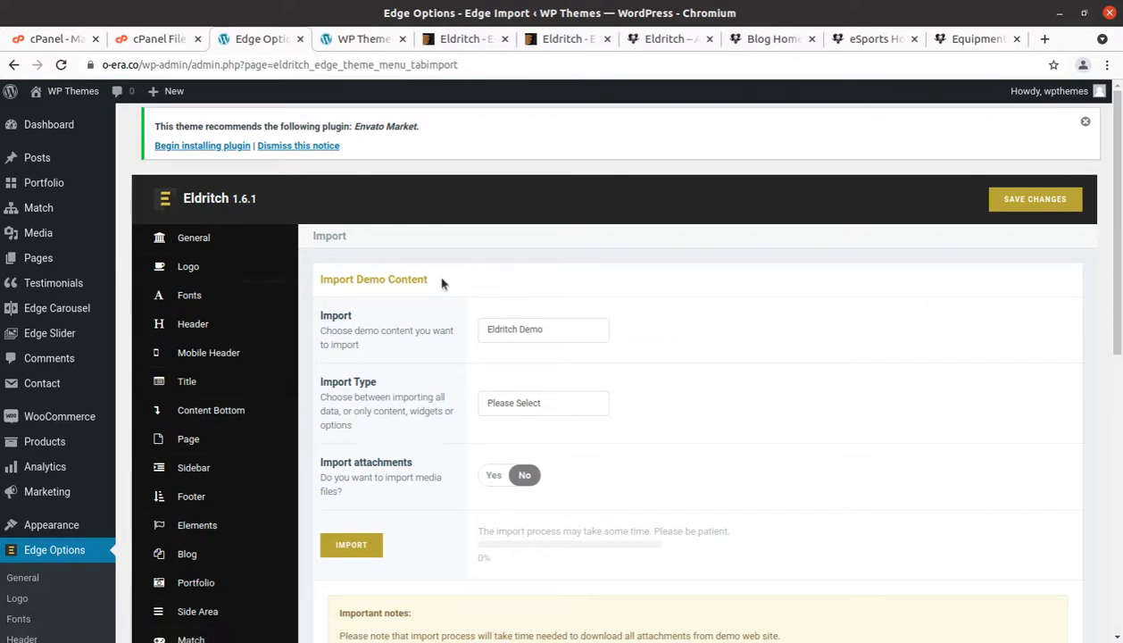
Configure the demo content import with Eldritch Demo, import type All, and attachments set to Yes.
left_click_drag(441, 283, 314, 281)
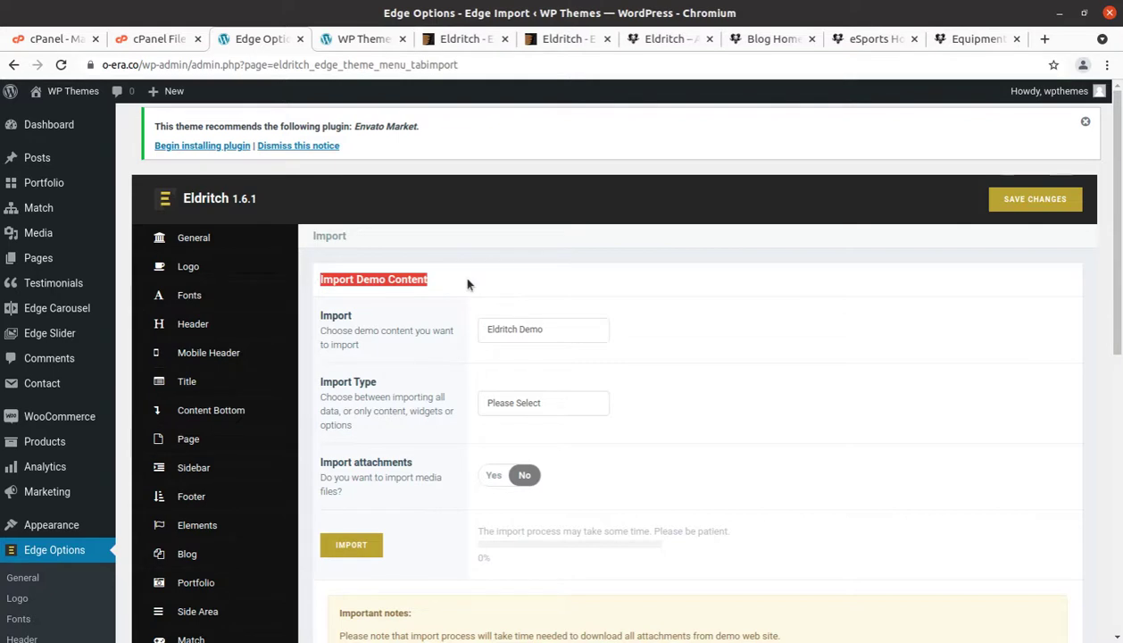
scroll(465, 282, "down", 1)
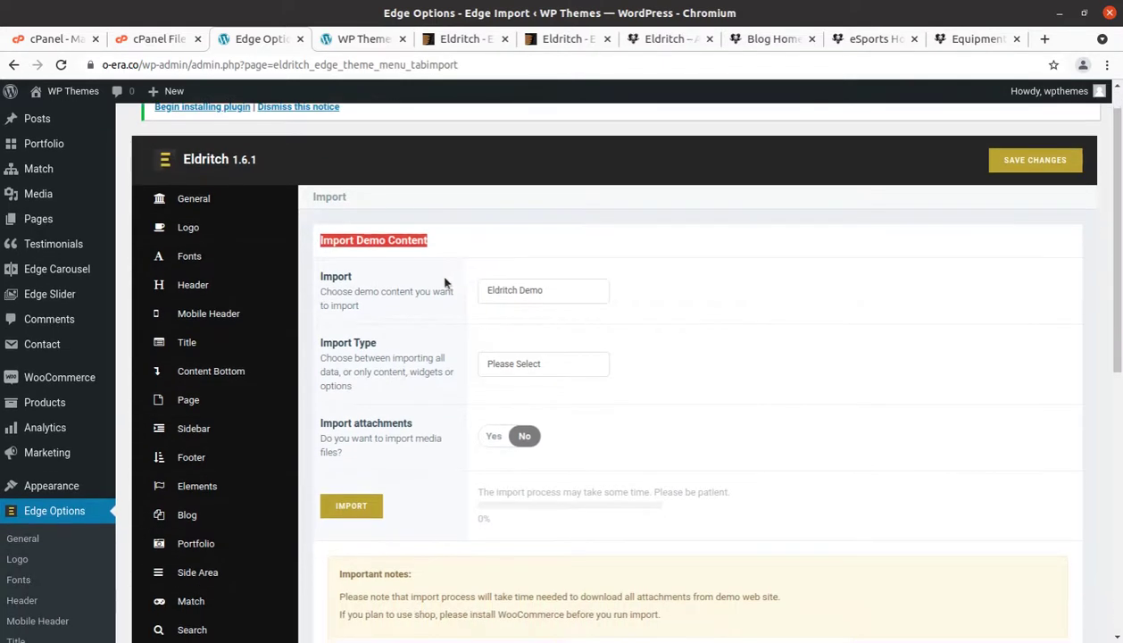
left_click(412, 279)
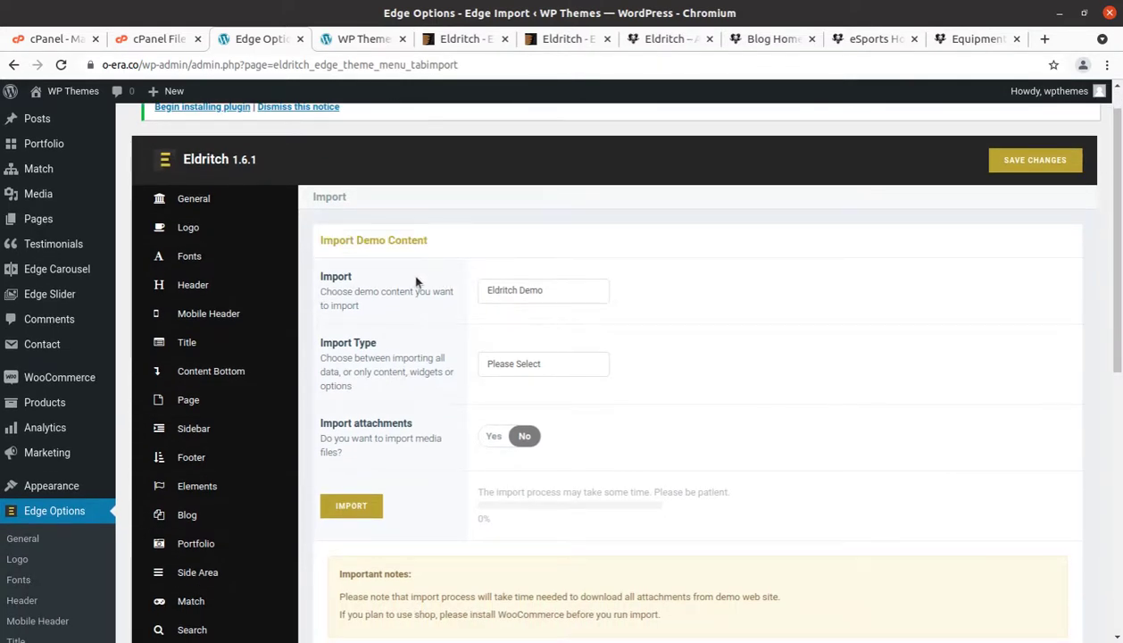
left_click(540, 298)
left_click(541, 308)
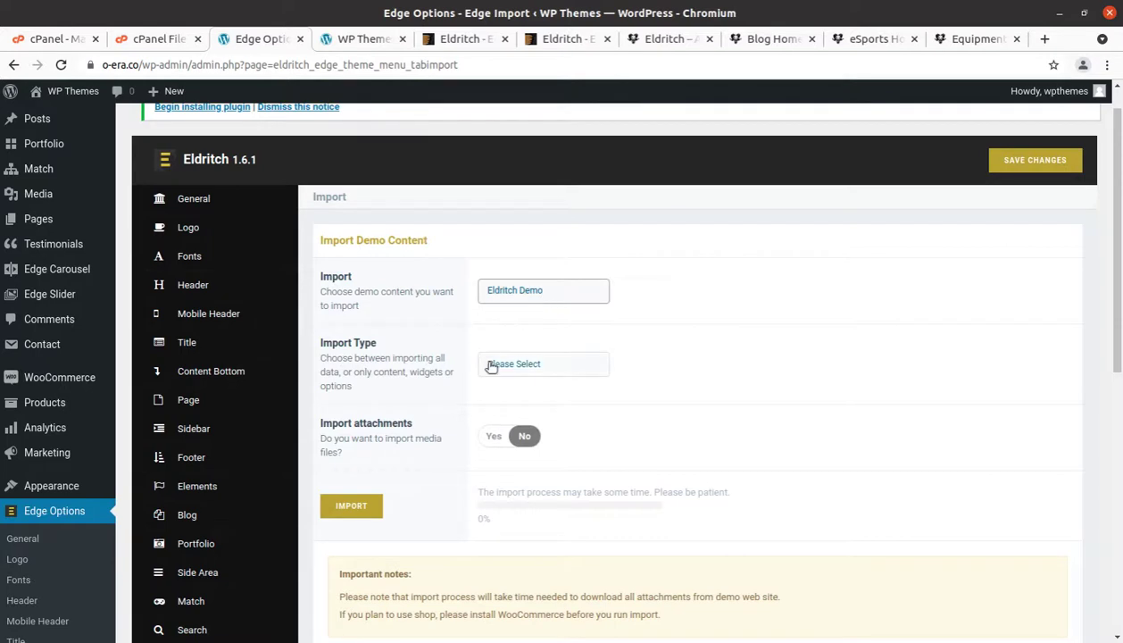
left_click(518, 366)
left_click(513, 396)
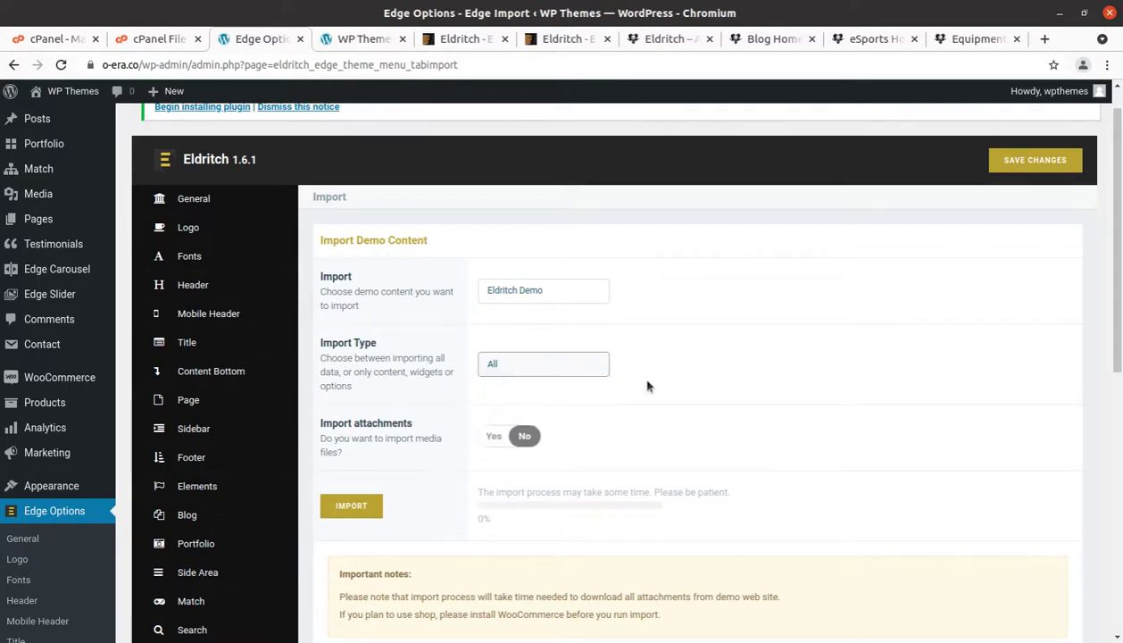
scroll(670, 384, "down", 2)
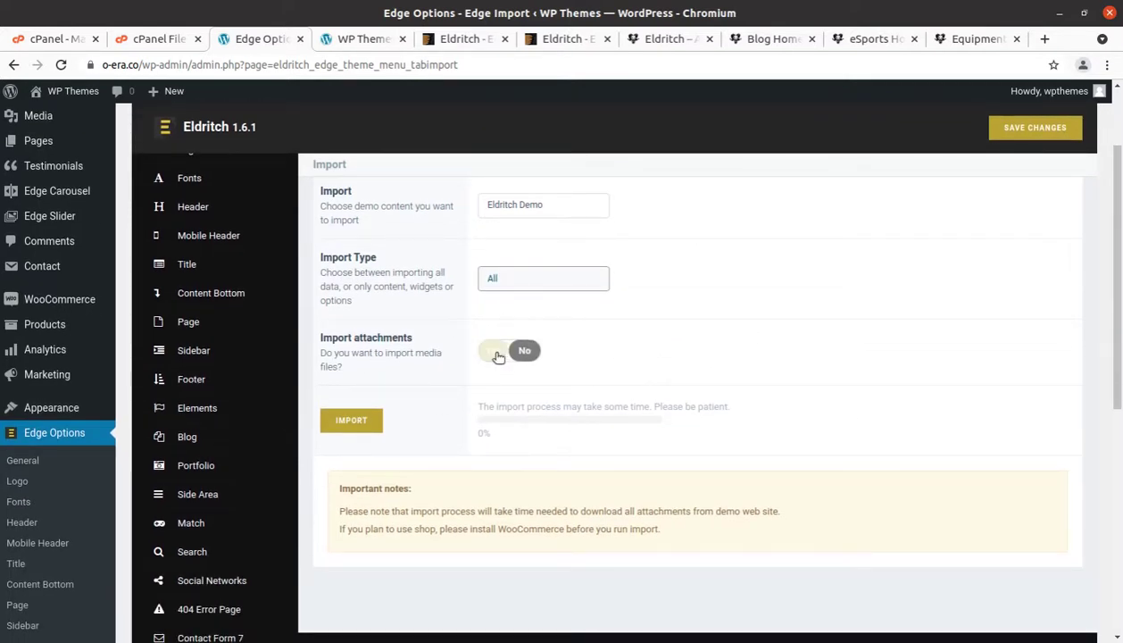
left_click(493, 351)
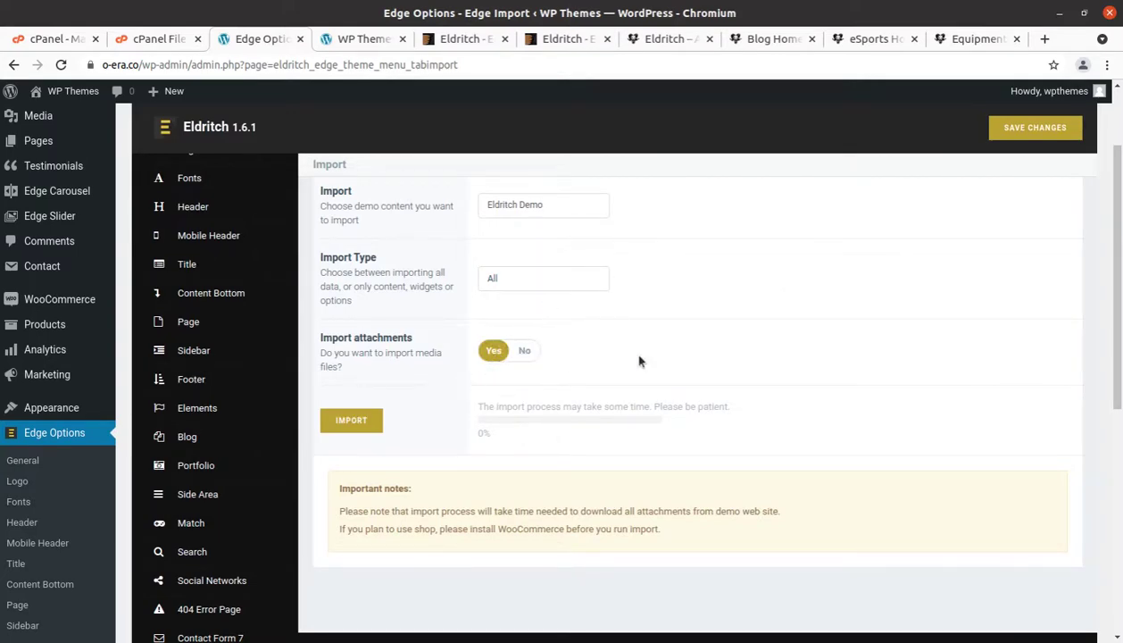
Start the Eldritch demo content import and confirm it.
scroll(635, 362, "down", 3)
scroll(589, 375, "up", 3)
left_click(351, 424)
left_click(676, 157)
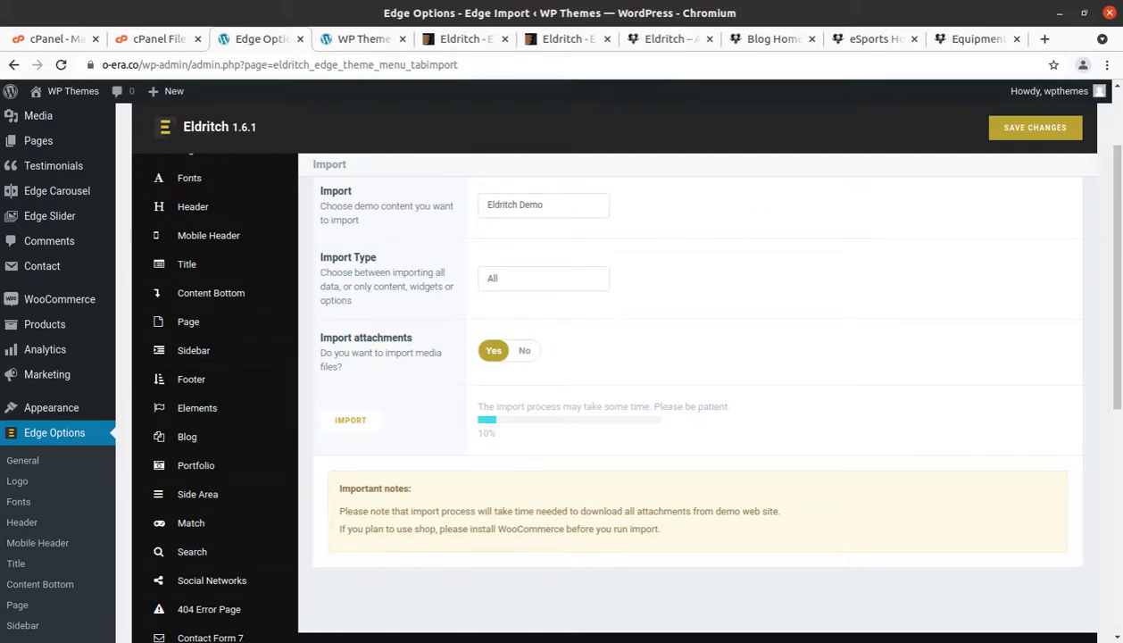
Look through the open Eldritch demo homepages and the live site, and return to the Edge Import page.
left_click(665, 38)
left_click(773, 41)
left_click(853, 43)
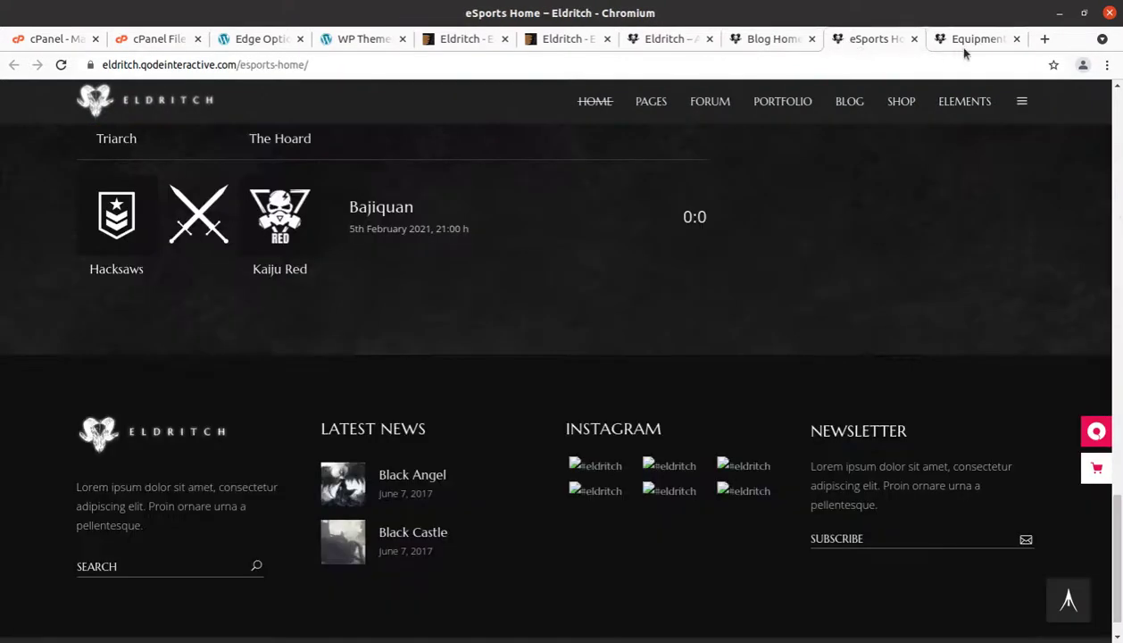
left_click(963, 45)
left_click(344, 41)
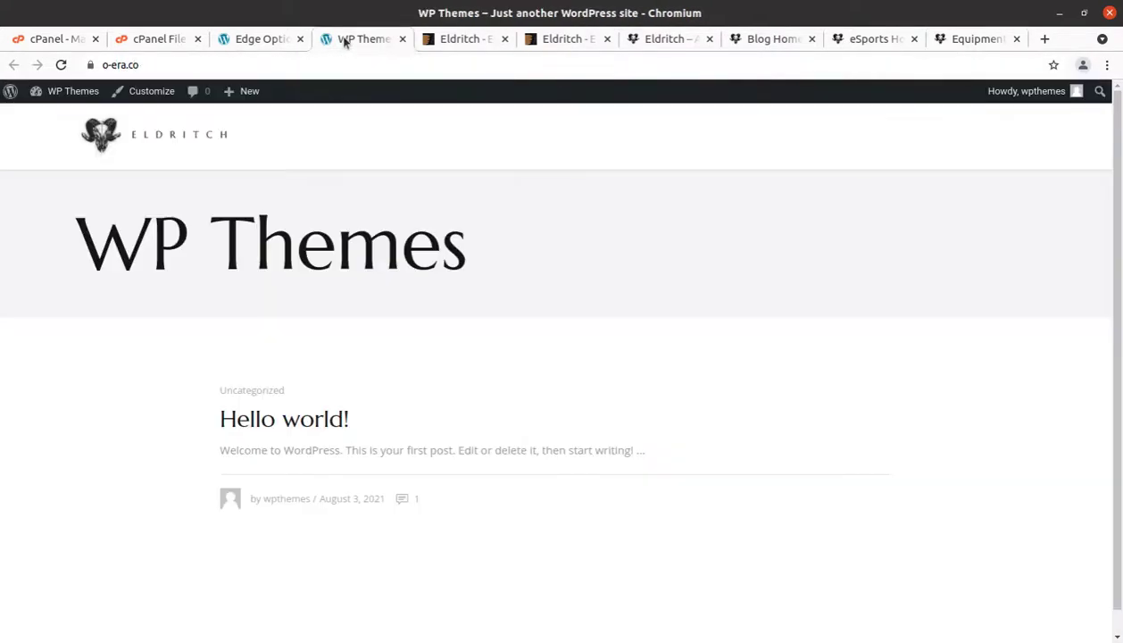
left_click(268, 43)
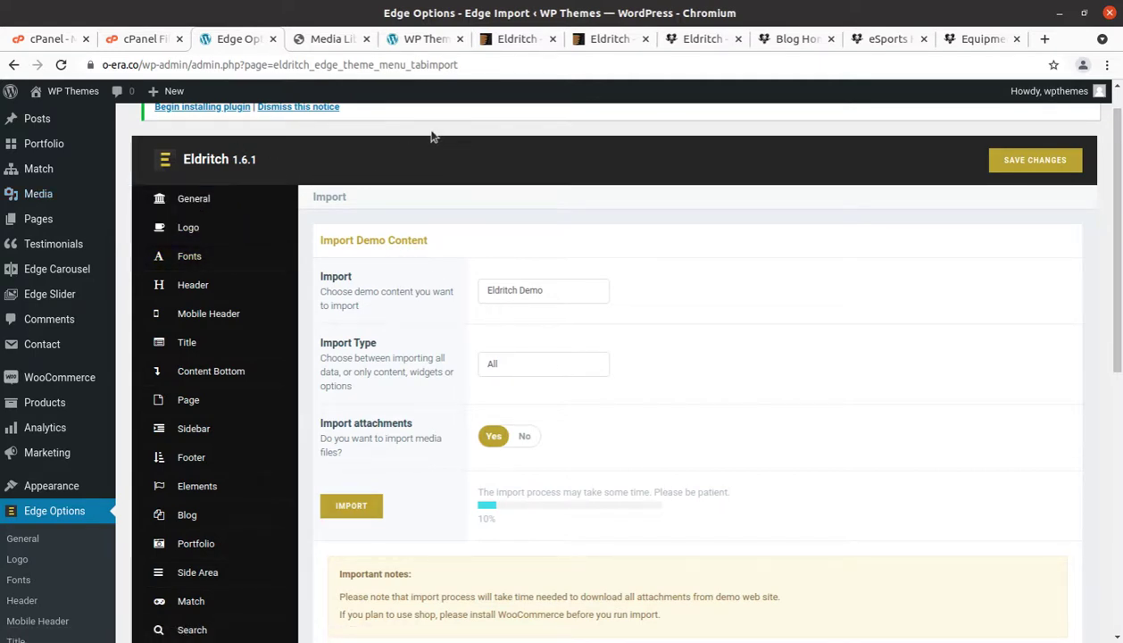
Open the Media Library and check how many media items have been imported.
mouse_move(84, 194)
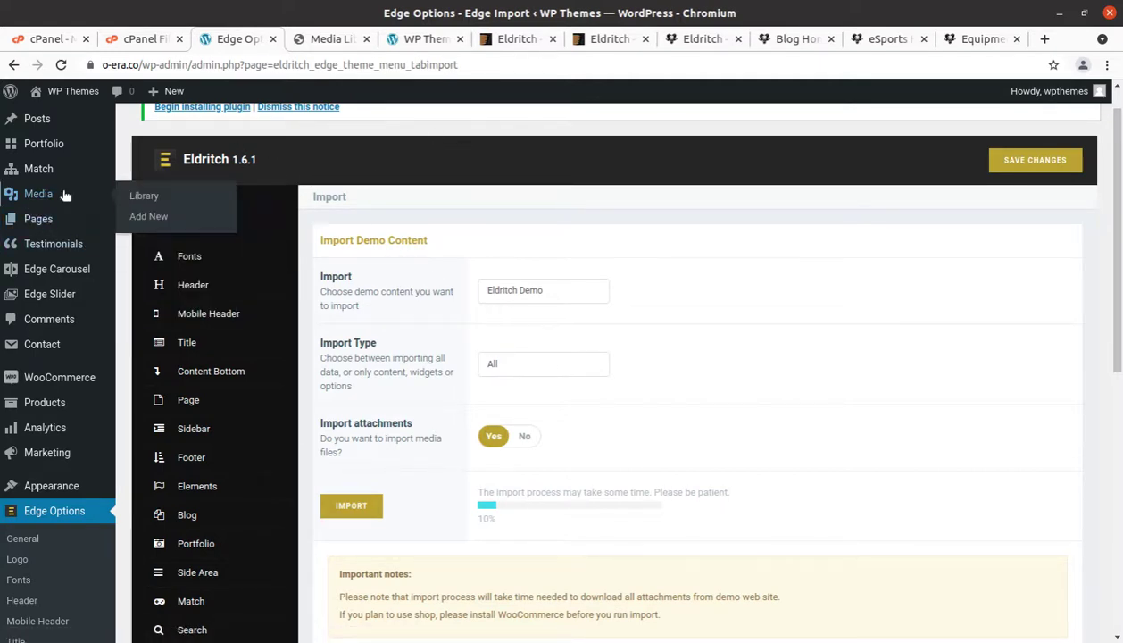
left_click(345, 36)
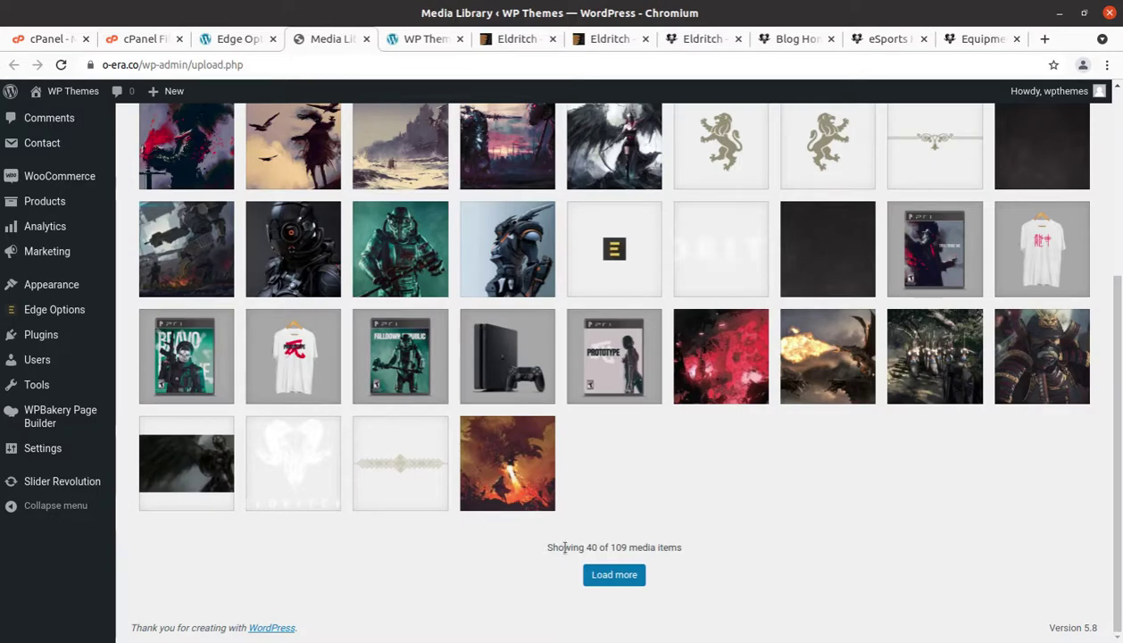
left_click_drag(546, 547, 677, 559)
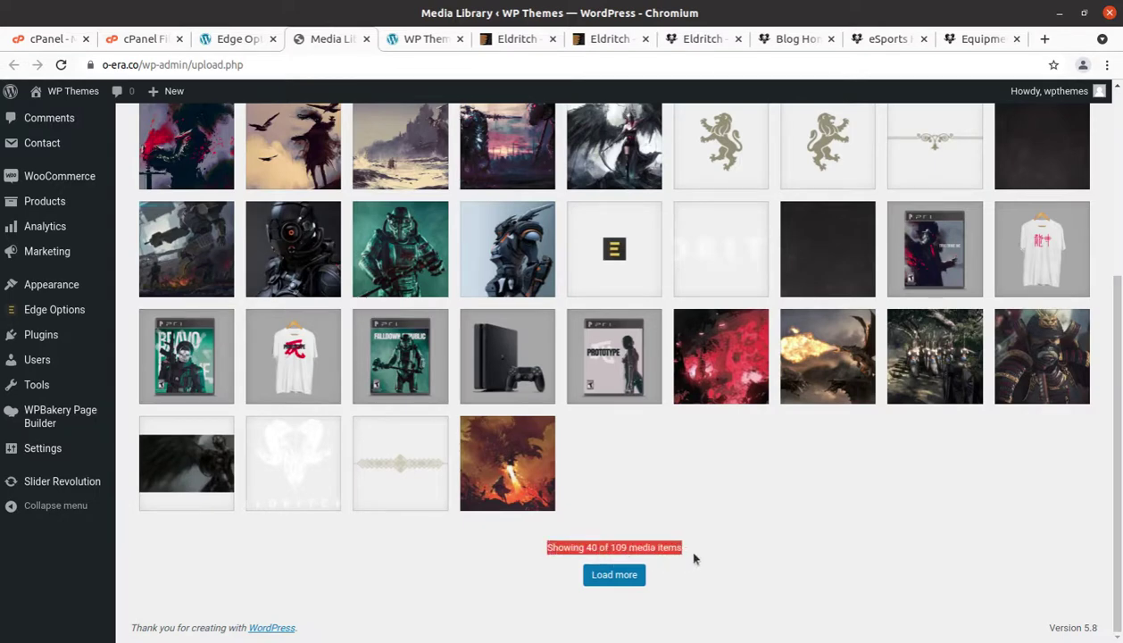
left_click(701, 540)
left_click_drag(553, 547, 692, 553)
left_click(520, 550)
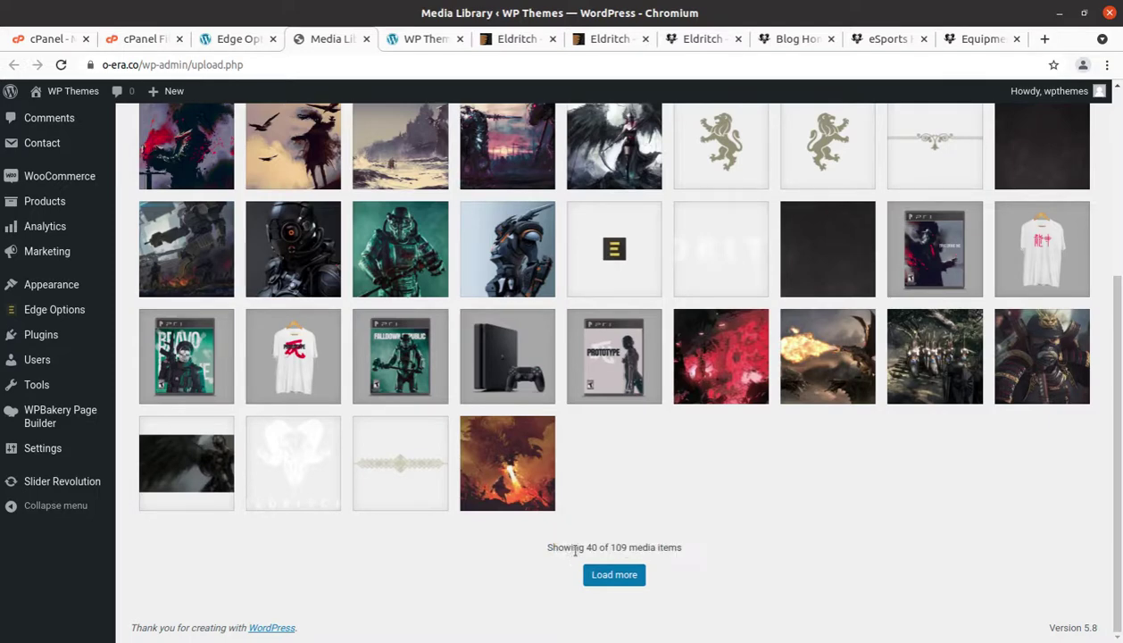
left_click_drag(611, 548, 628, 547)
Reload the Media Library, recheck the media item total, and return to the import progress.
left_click(60, 65)
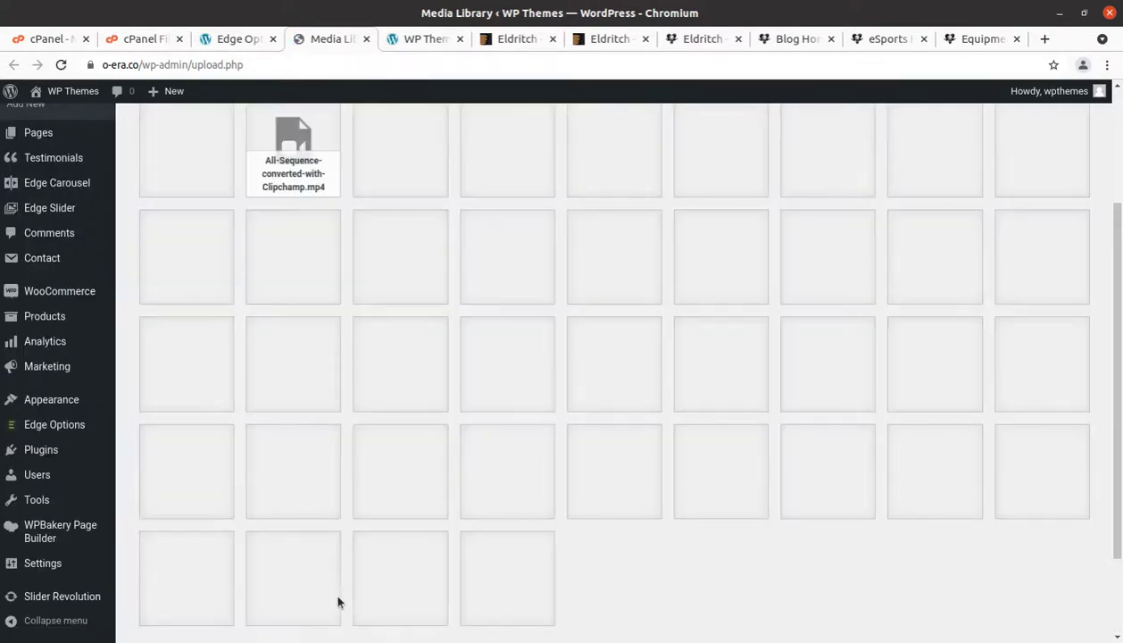
scroll(487, 593, "down", 3)
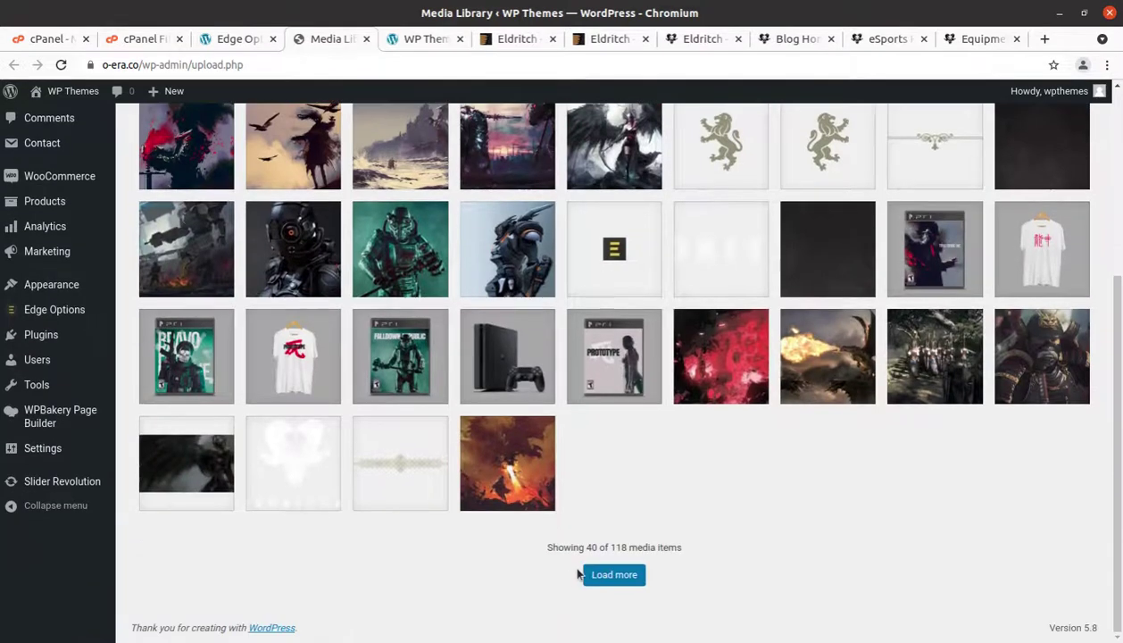
double_click(616, 548)
left_click(218, 41)
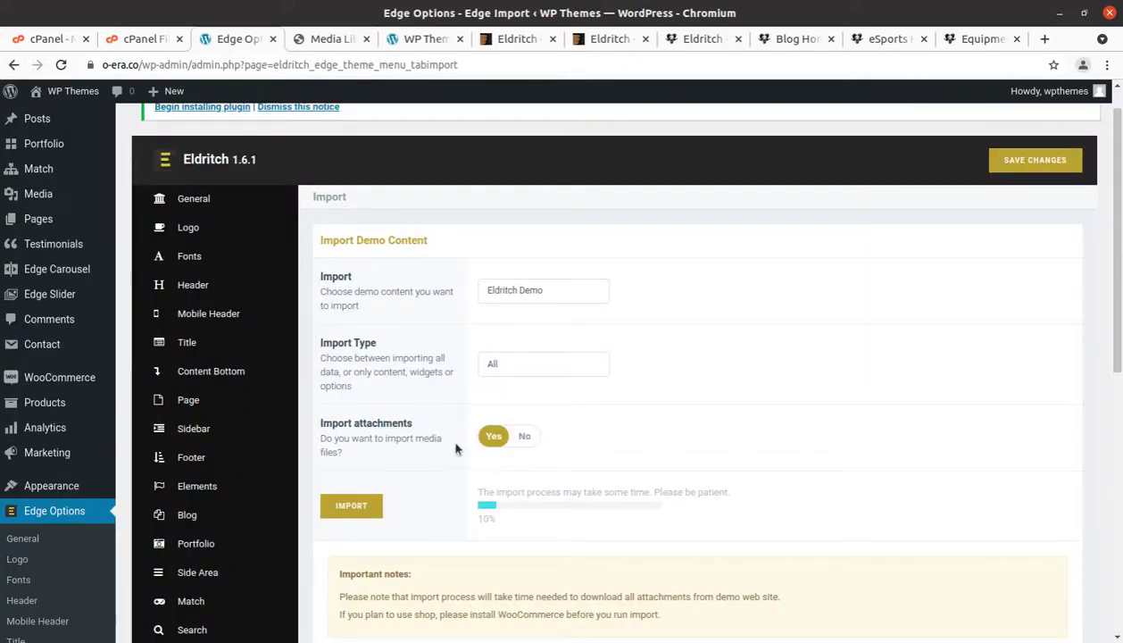
Review the imported thumbnails and item total in the Media Library, and go back to the Edge Import page.
left_click(333, 40)
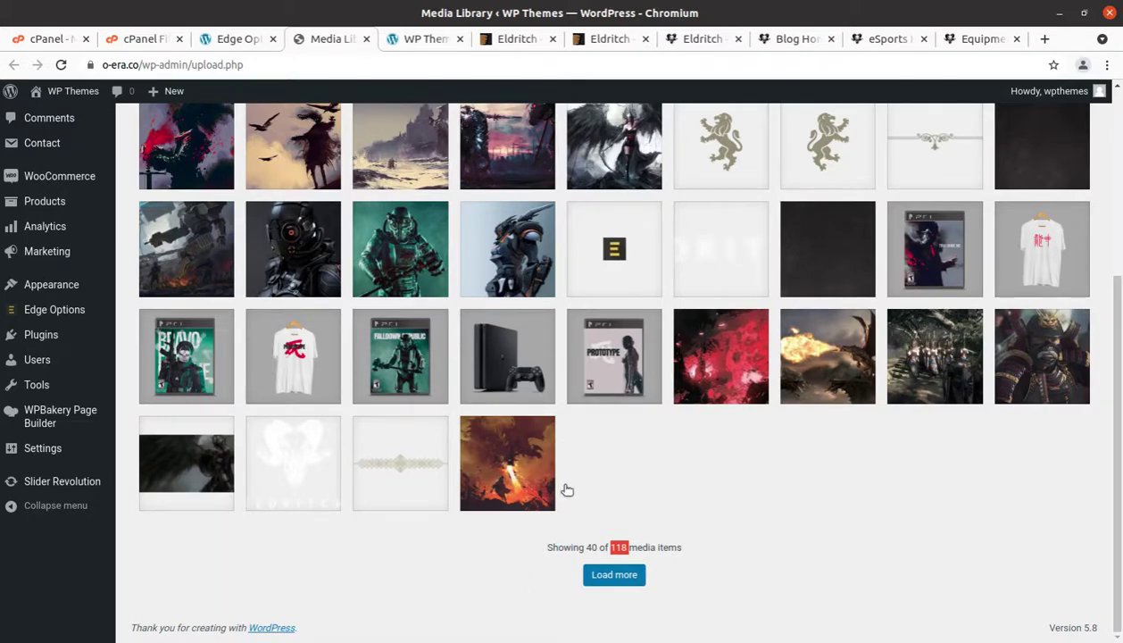
scroll(711, 437, "up", 4)
scroll(711, 444, "down", 5)
left_click_drag(610, 547, 626, 546)
left_click(705, 524)
left_click(238, 41)
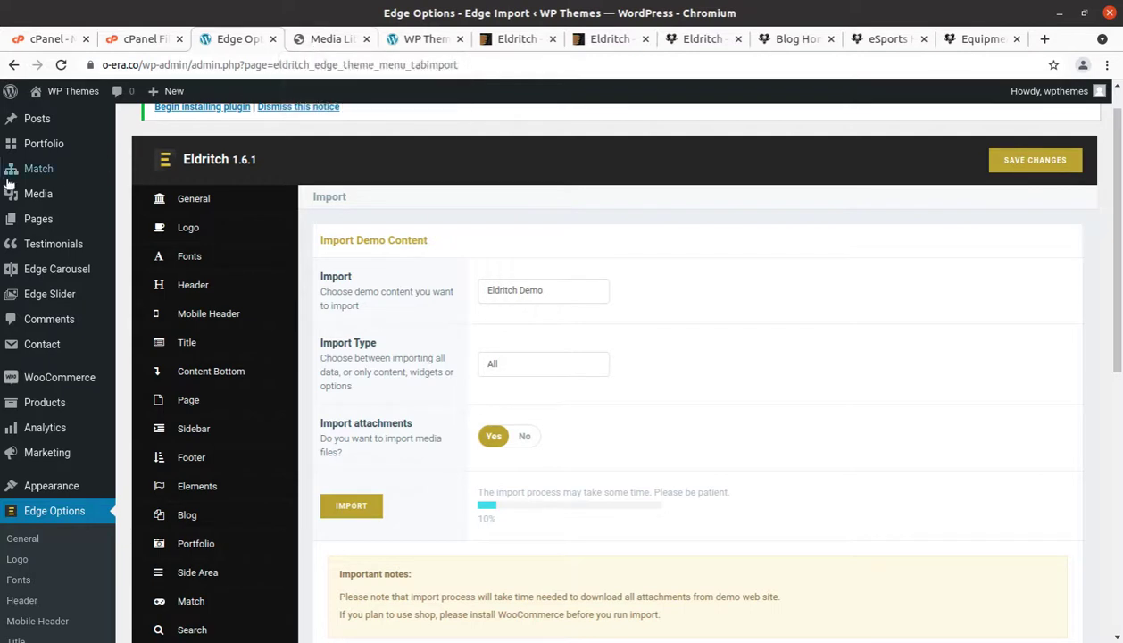
Open the list of all pages in a separate tab, check it for imported demo pages, and close it.
mouse_move(38, 221)
middle_click(152, 222)
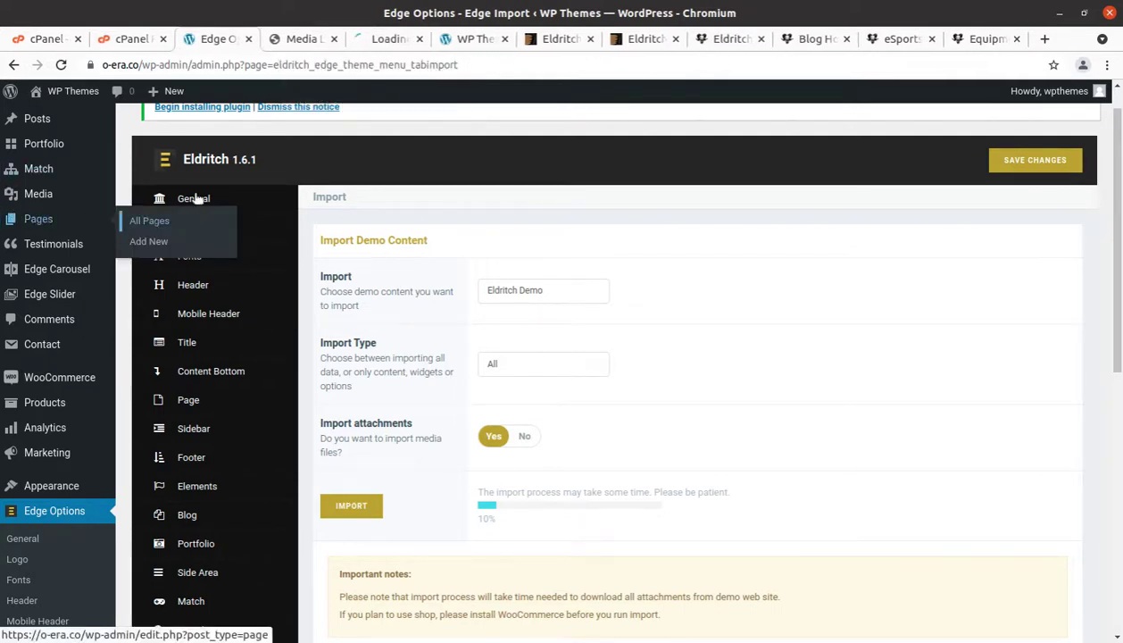
left_click(393, 50)
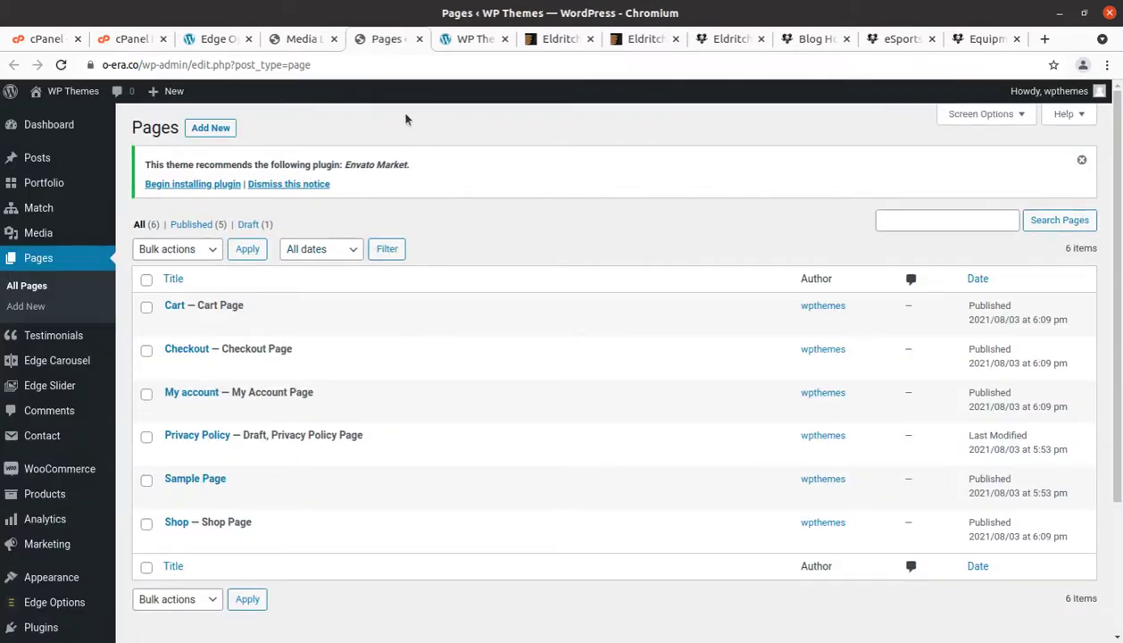
left_click(419, 38)
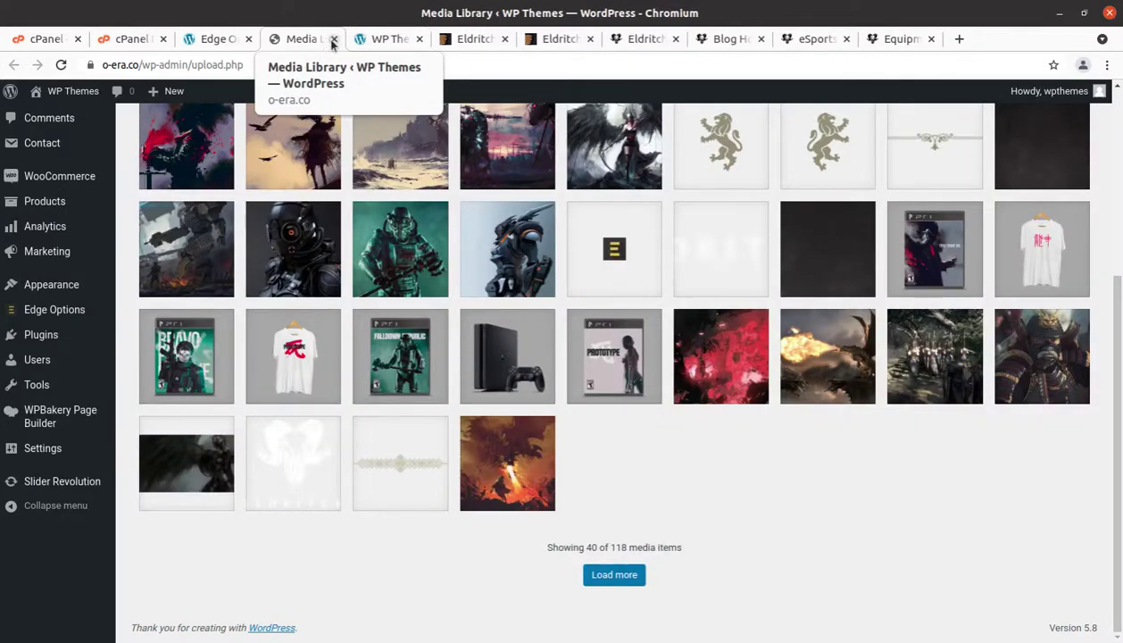
Start the Eldritch Demo import again from the Edge Import page and confirm it.
left_click(215, 39)
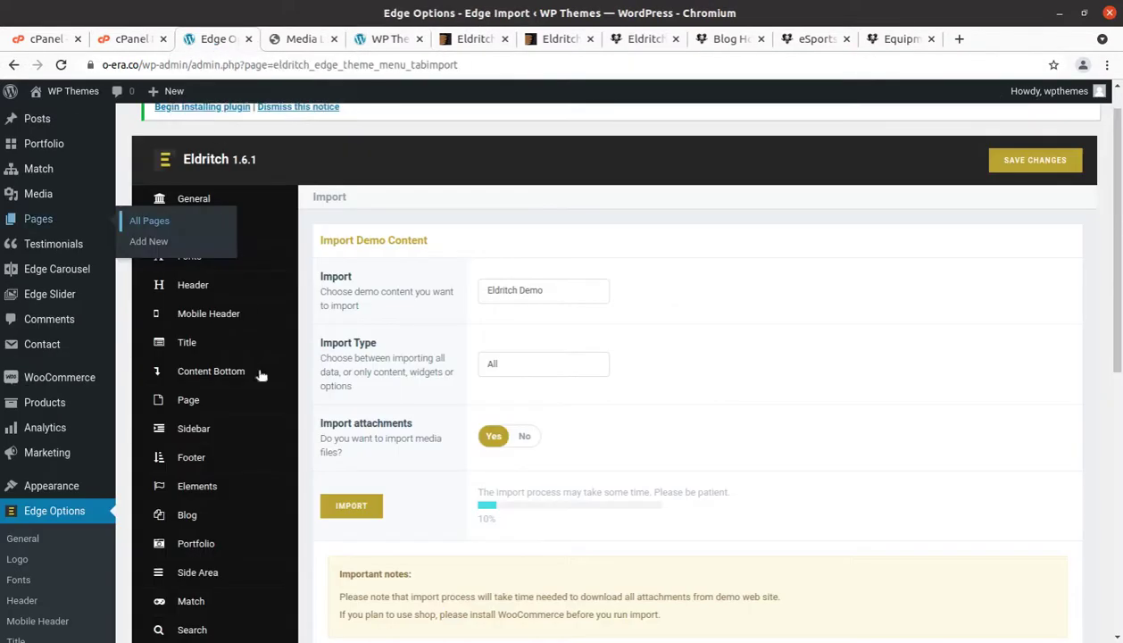
left_click(353, 507)
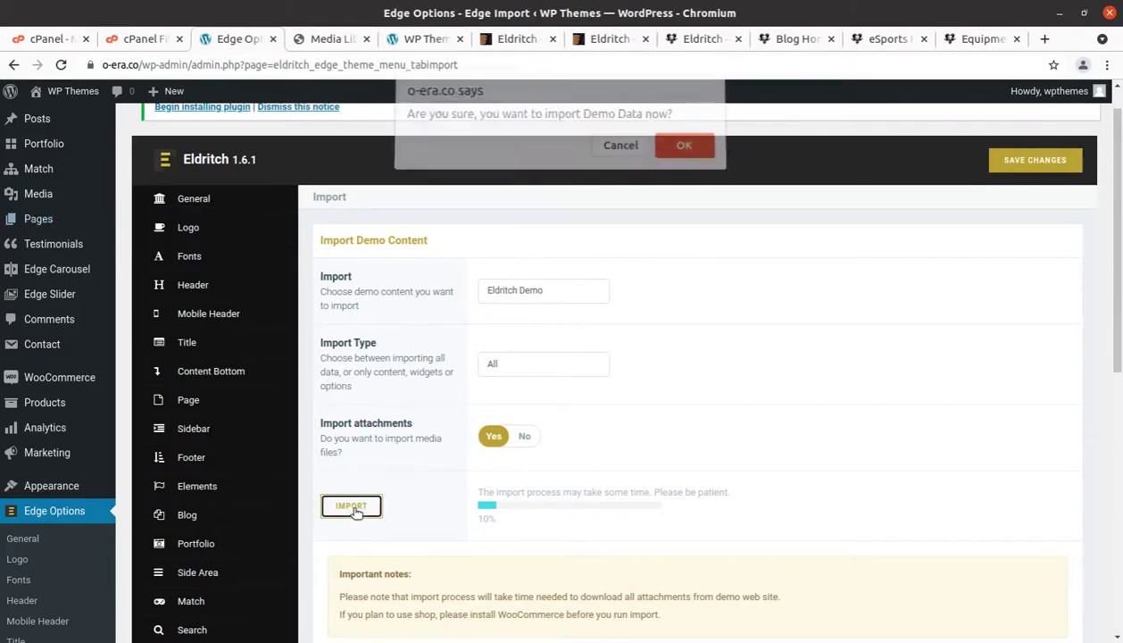
left_click(676, 157)
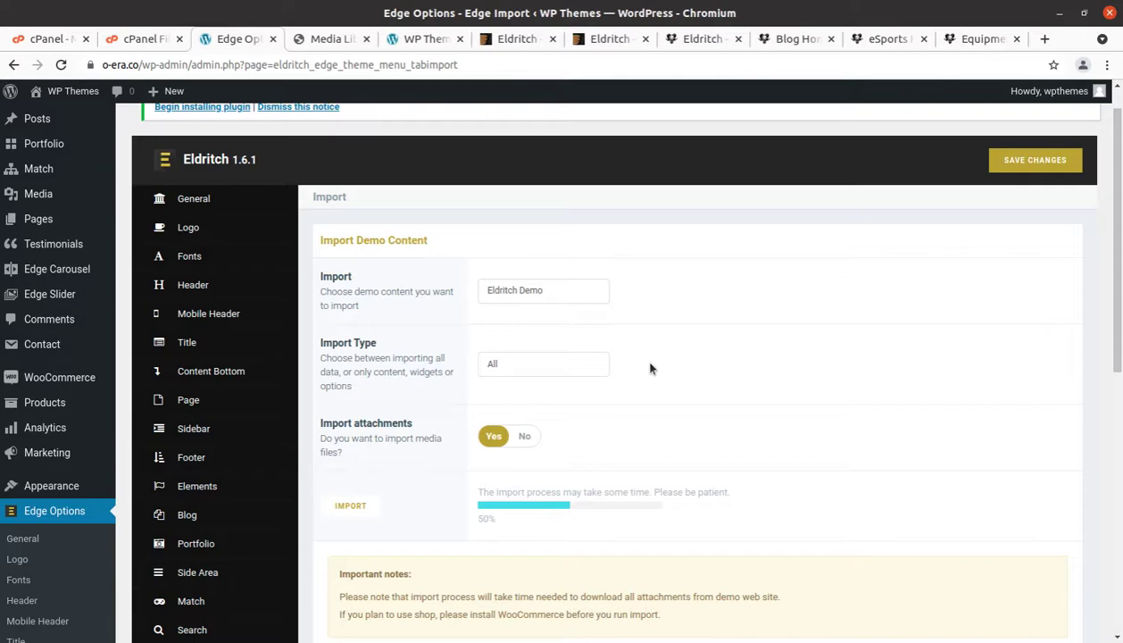
Reload the Media Library during the restarted import and check the media item total.
left_click(330, 38)
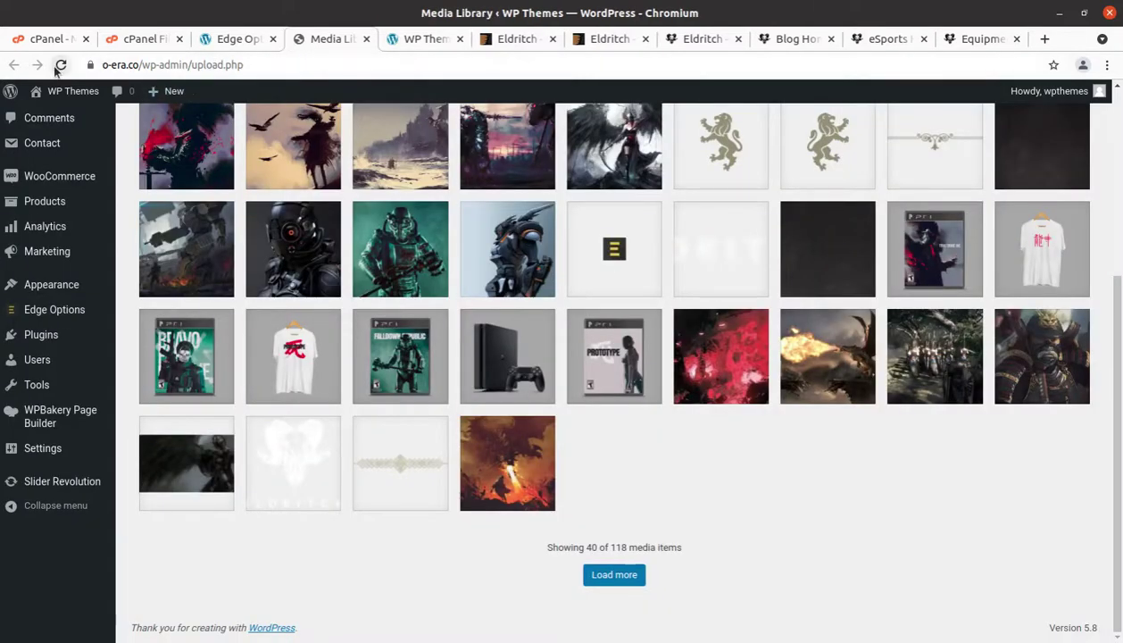
left_click(61, 65)
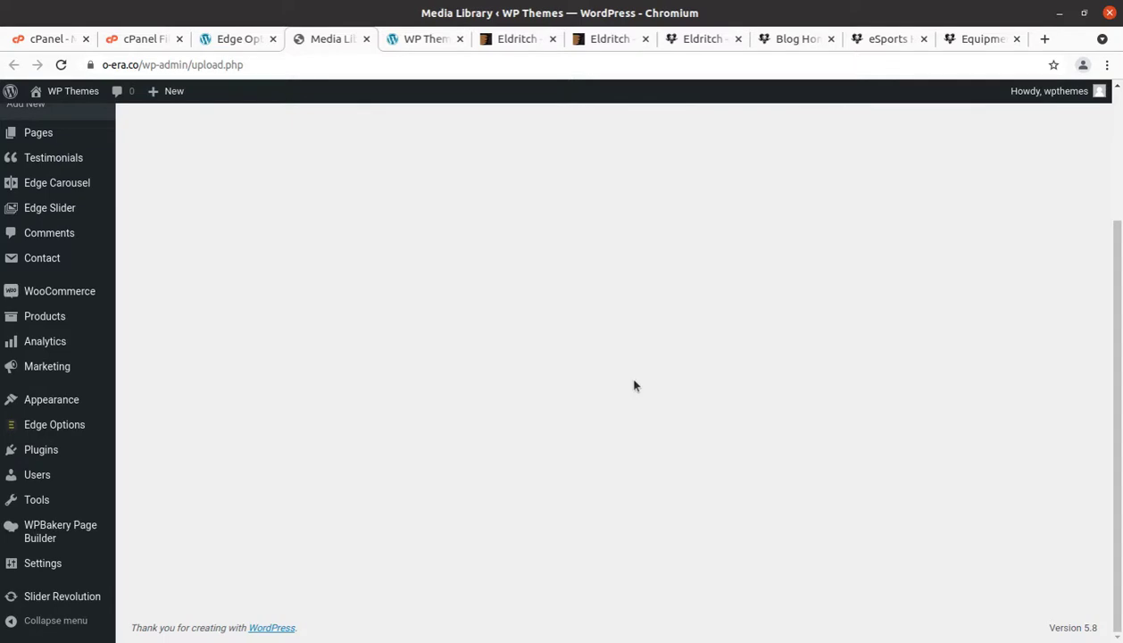
scroll(696, 447, "down", 3)
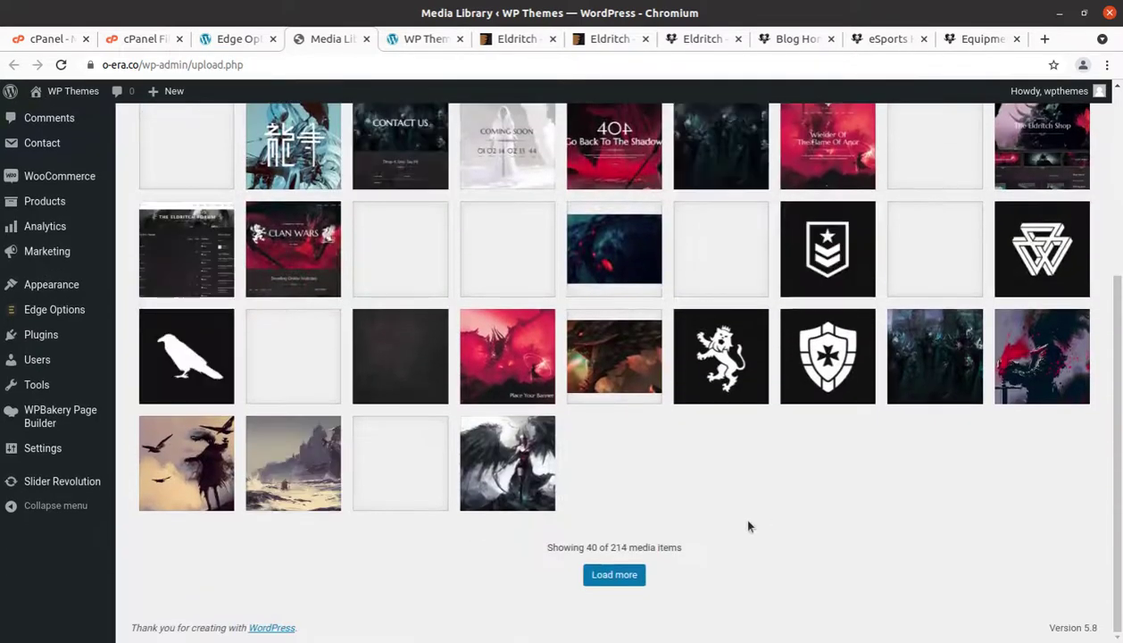
double_click(616, 547)
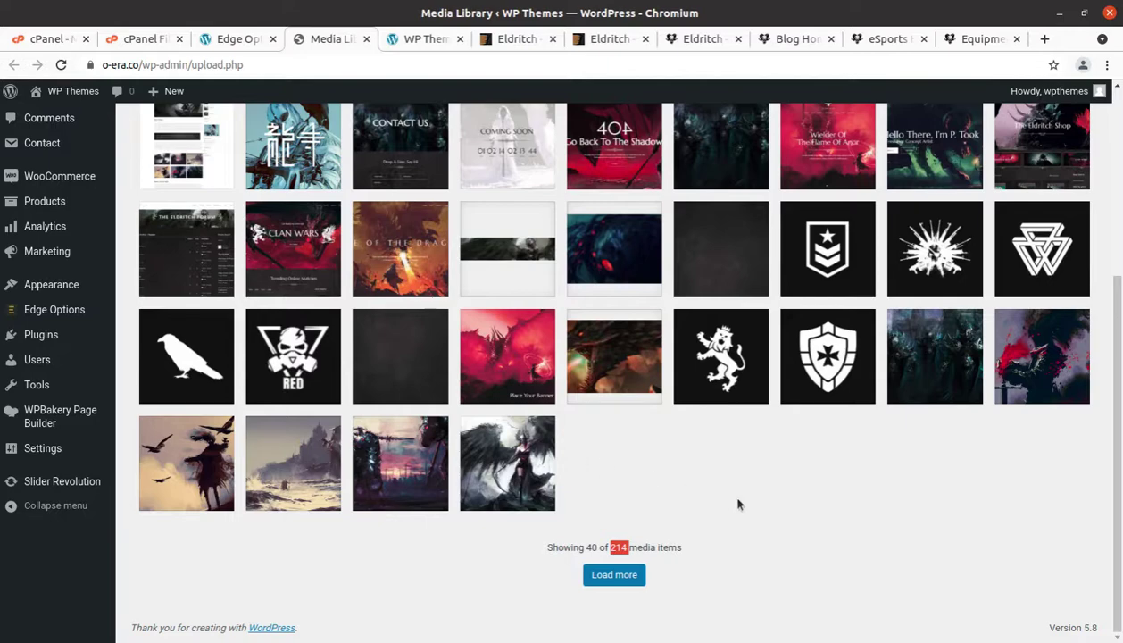
Browse the newly imported media thumbnails and check the demo import's progress on the Edge Import page.
scroll(733, 493, "up", 3)
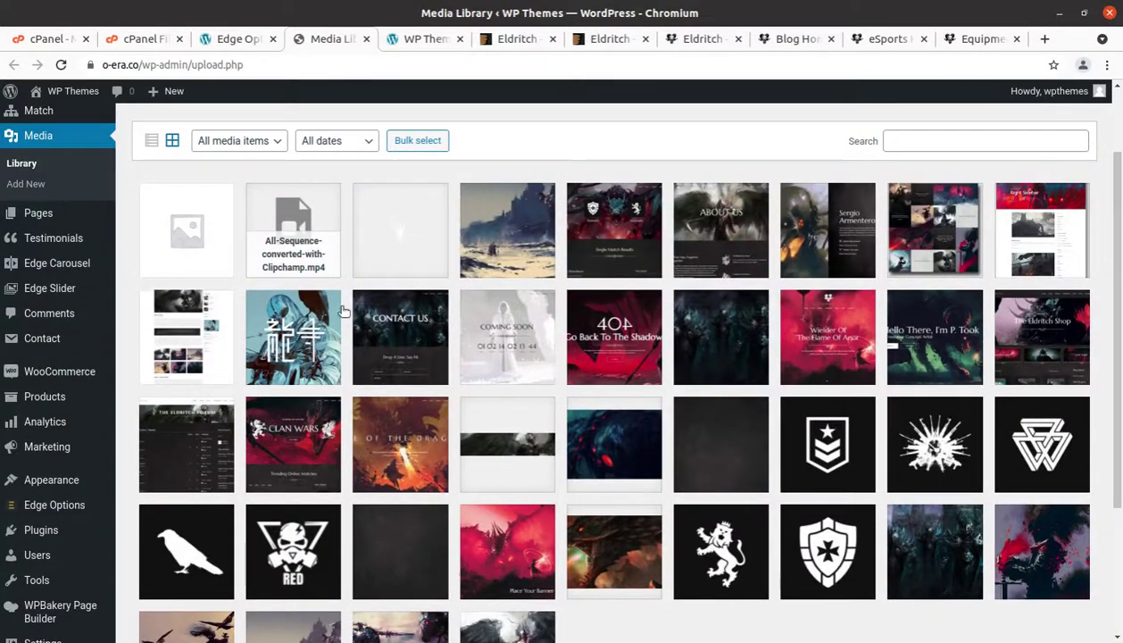
scroll(702, 317, "down", 2)
scroll(701, 316, "down", 1)
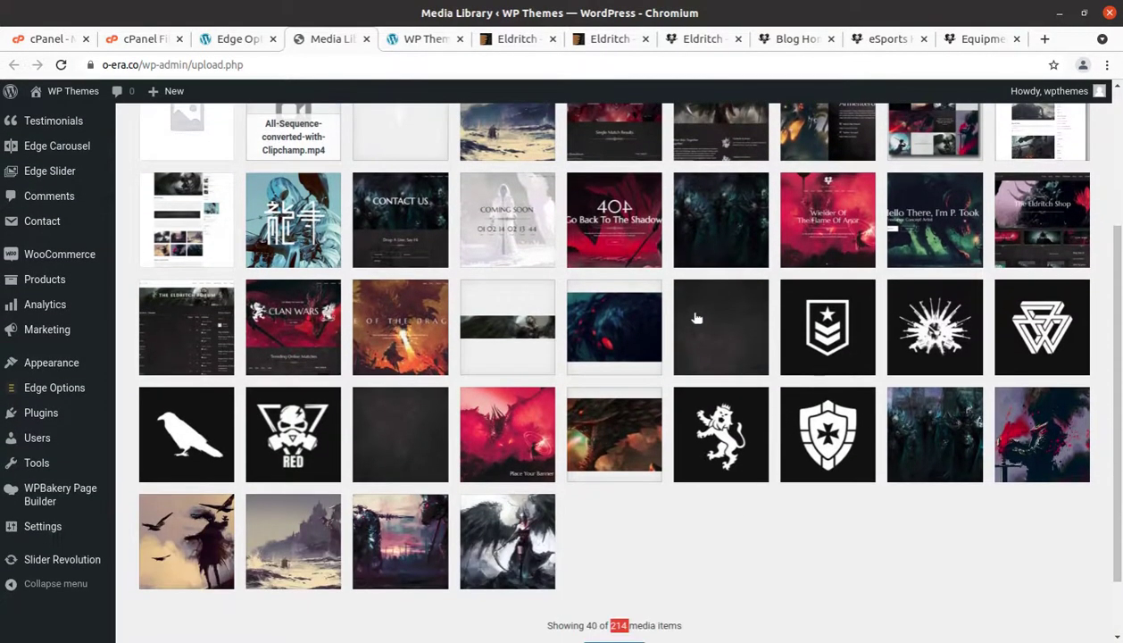
scroll(639, 420, "down", 2)
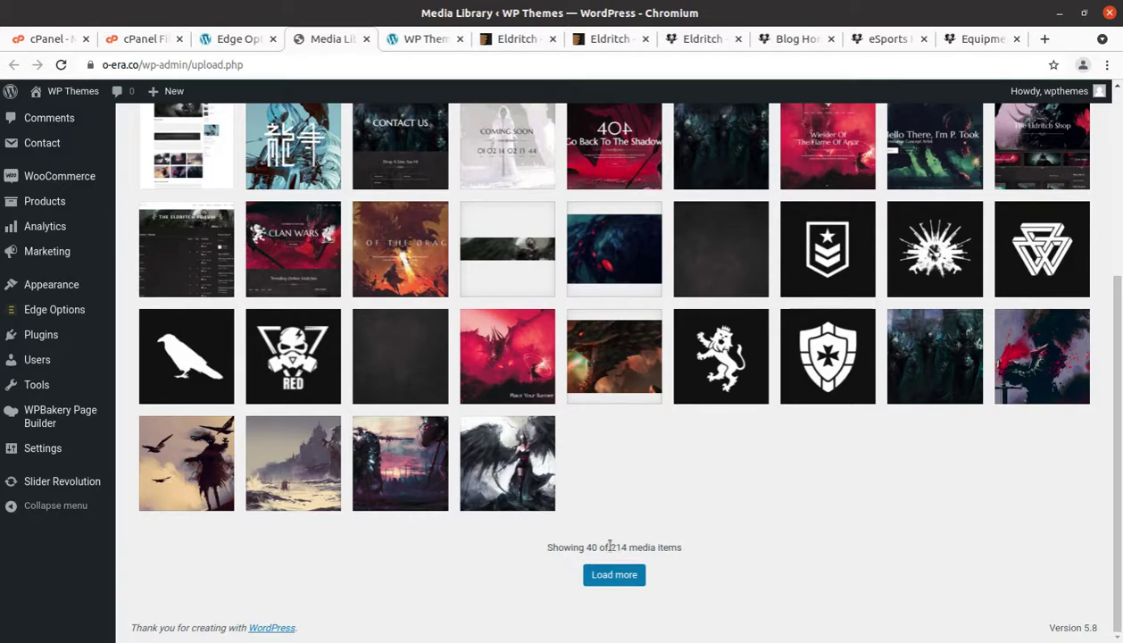
left_click_drag(611, 546, 629, 547)
left_click(231, 40)
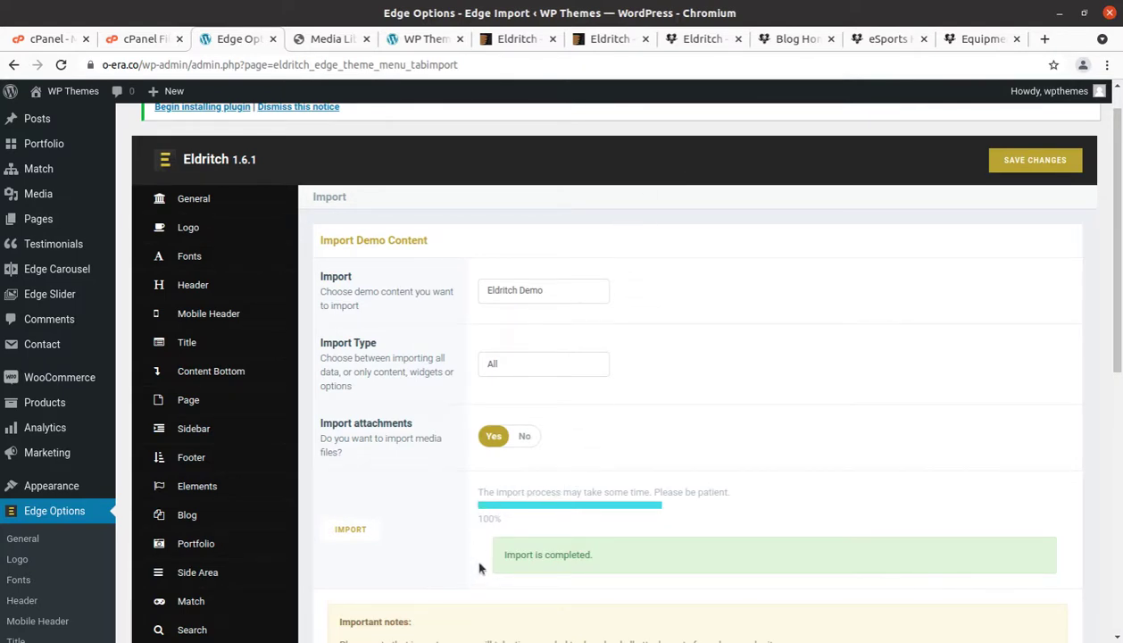
left_click_drag(504, 523, 486, 519)
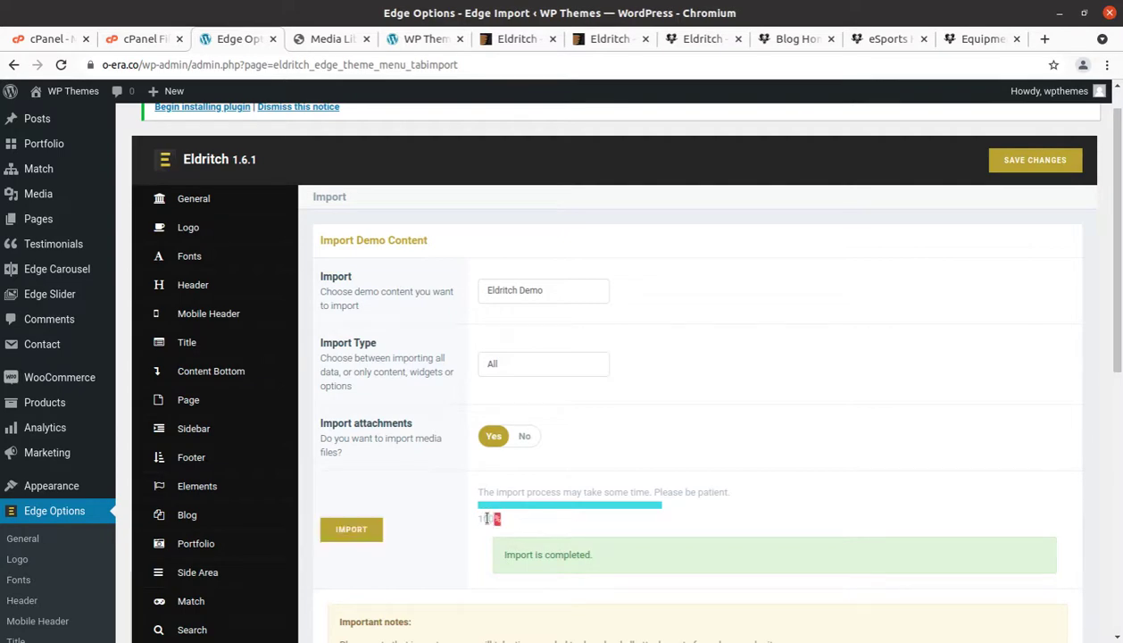
Refresh the Media Library and check the final number of imported media items.
left_click(330, 40)
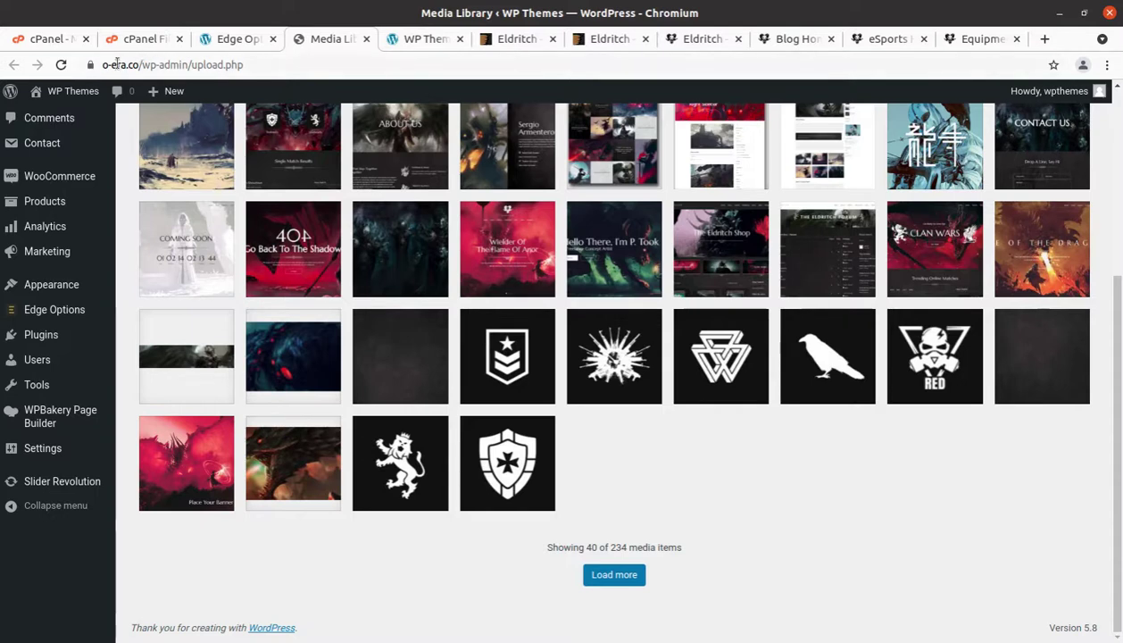
left_click(64, 66)
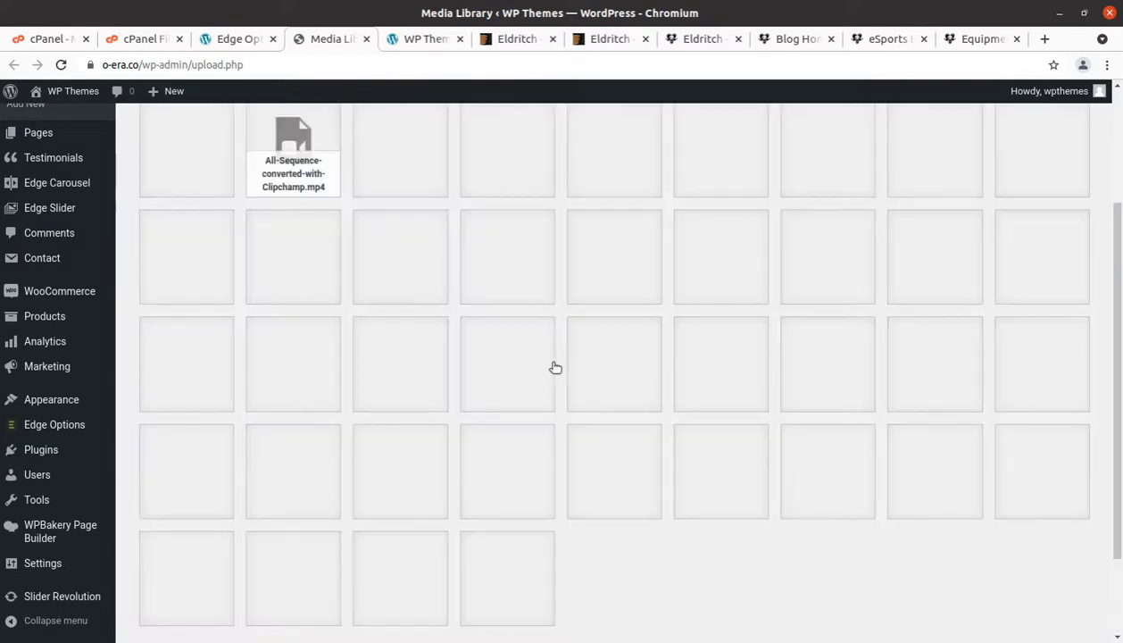
scroll(801, 465, "down", 2)
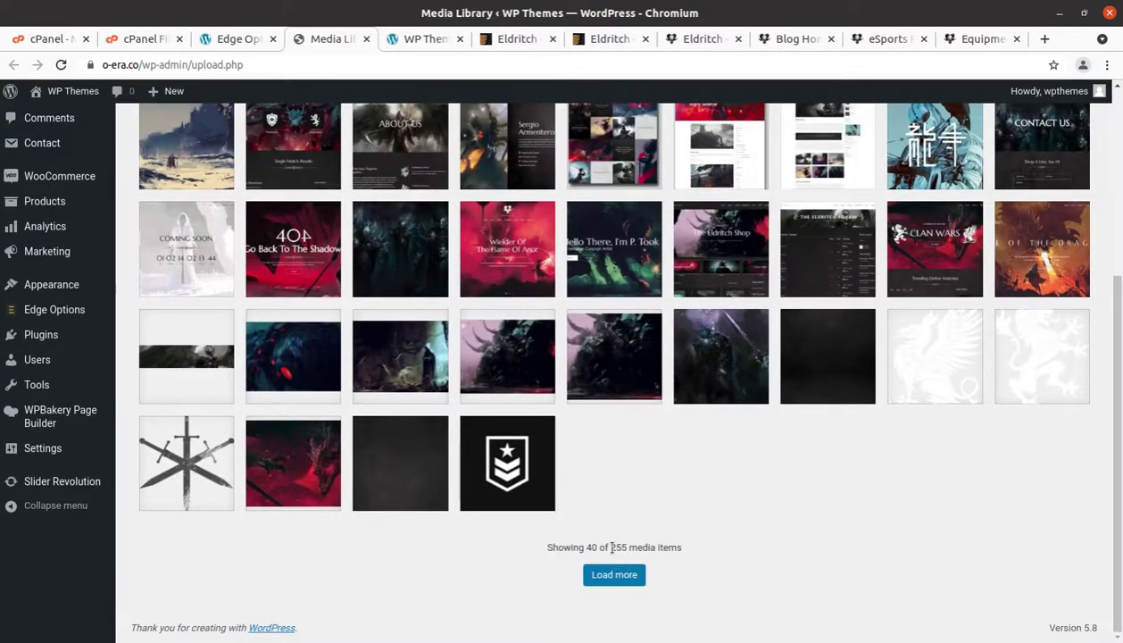
left_click_drag(624, 548, 628, 549)
Open the list of all pages in a separate tab, close the Media Library, and look through the imported pages.
scroll(664, 410, "up", 3)
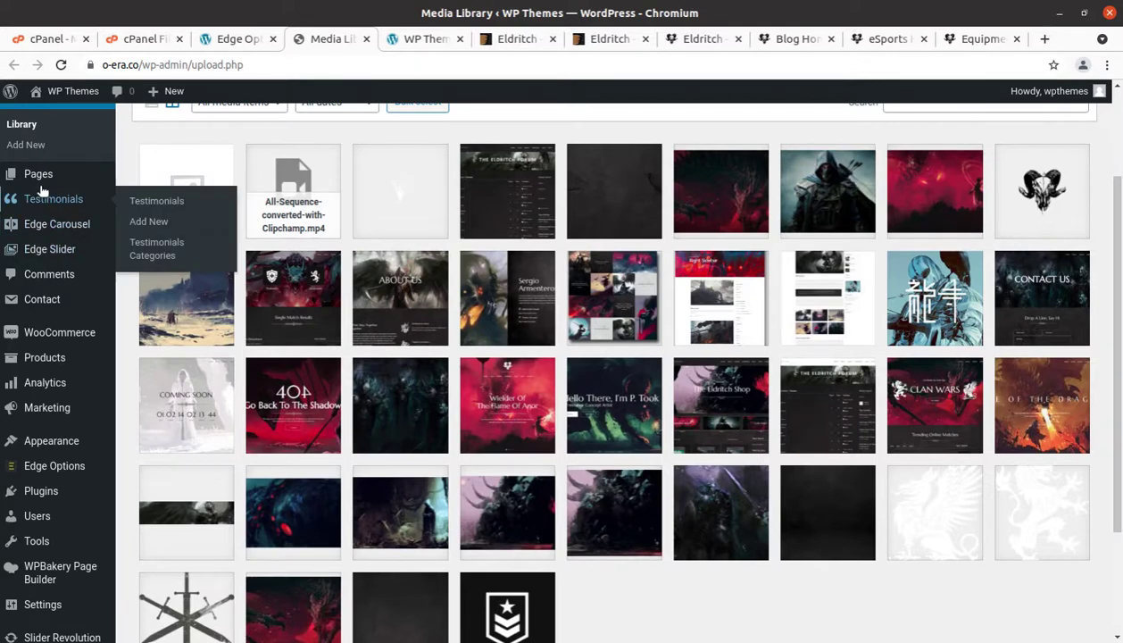
mouse_move(67, 181)
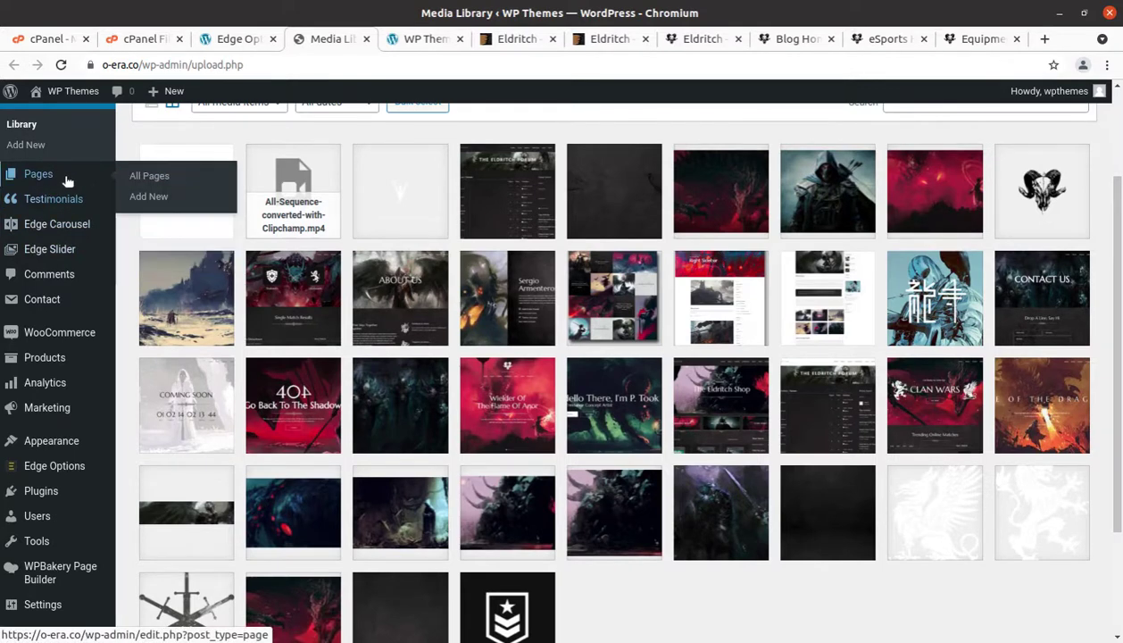
middle_click(138, 177)
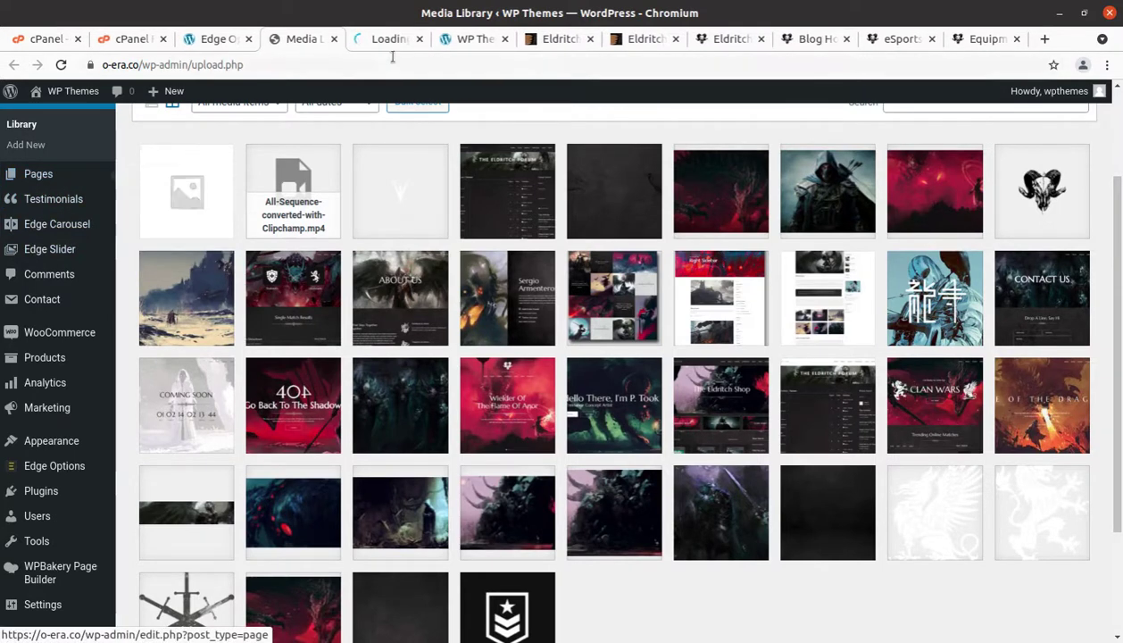
left_click(332, 40)
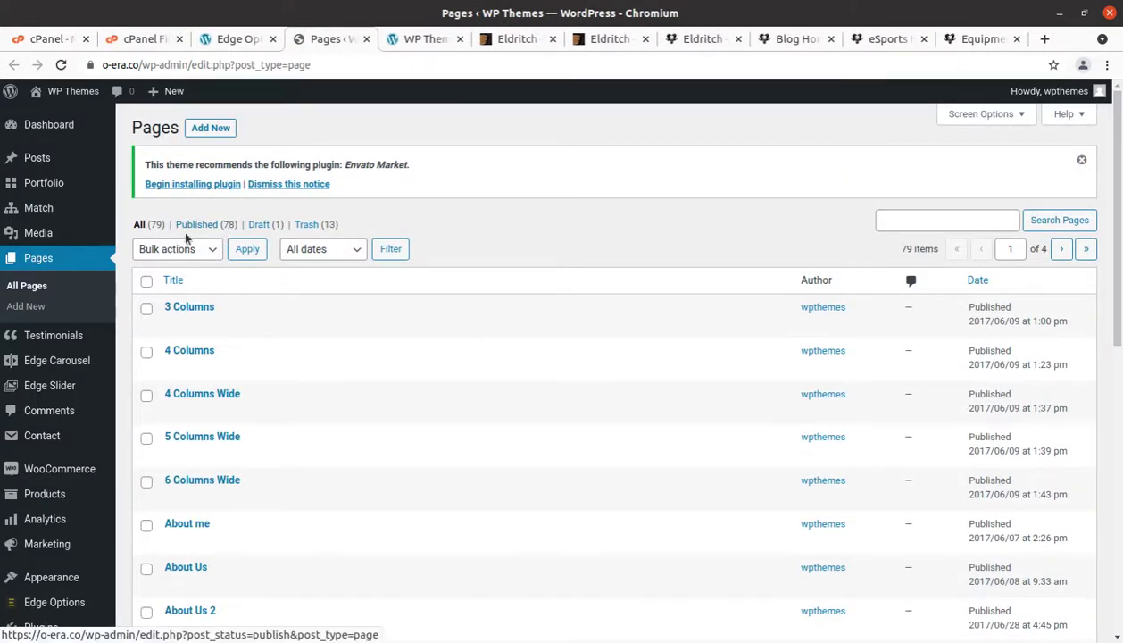
scroll(376, 467, "down", 2)
scroll(377, 473, "down", 5)
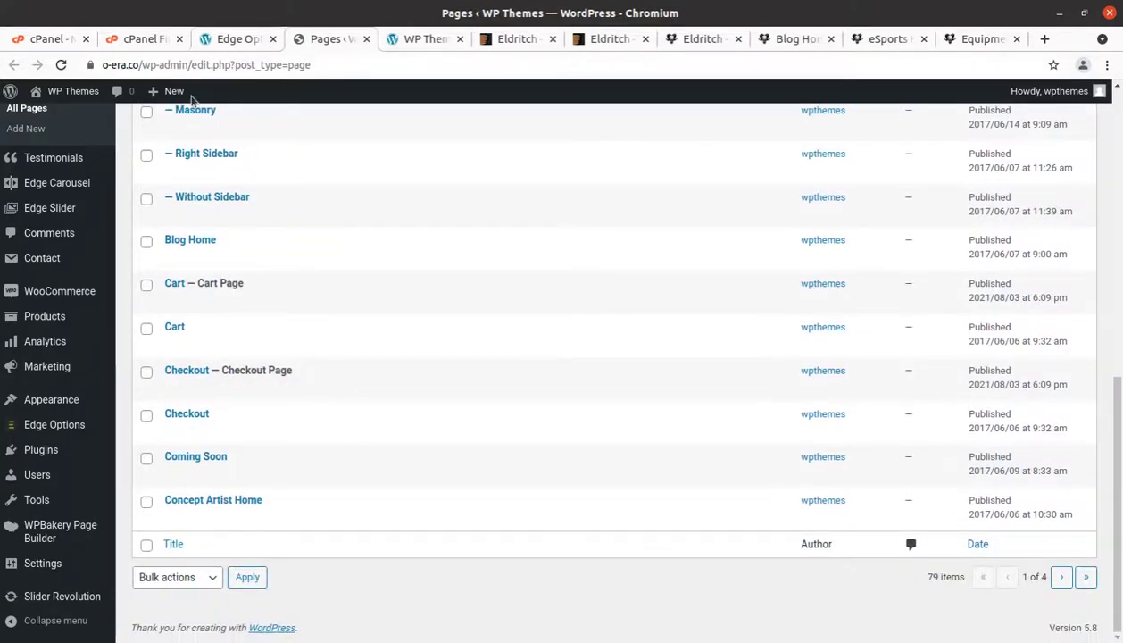
Reload the site's front page and look through the imported home page sections down to the footer.
scroll(472, 174, "up", 4)
scroll(472, 175, "up", 3)
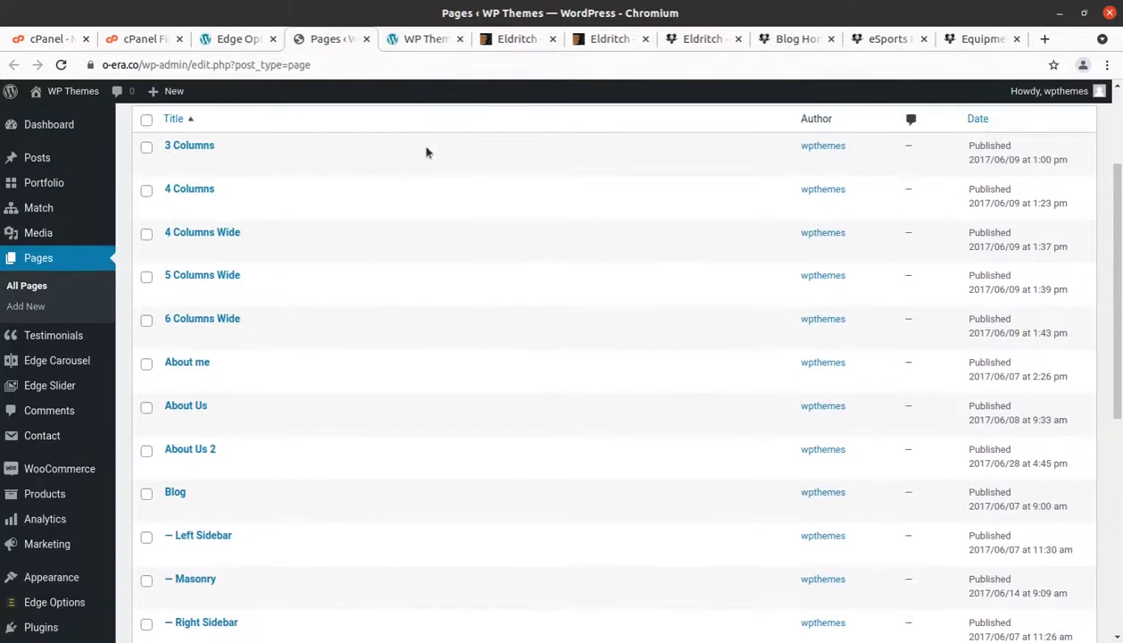
left_click(426, 40)
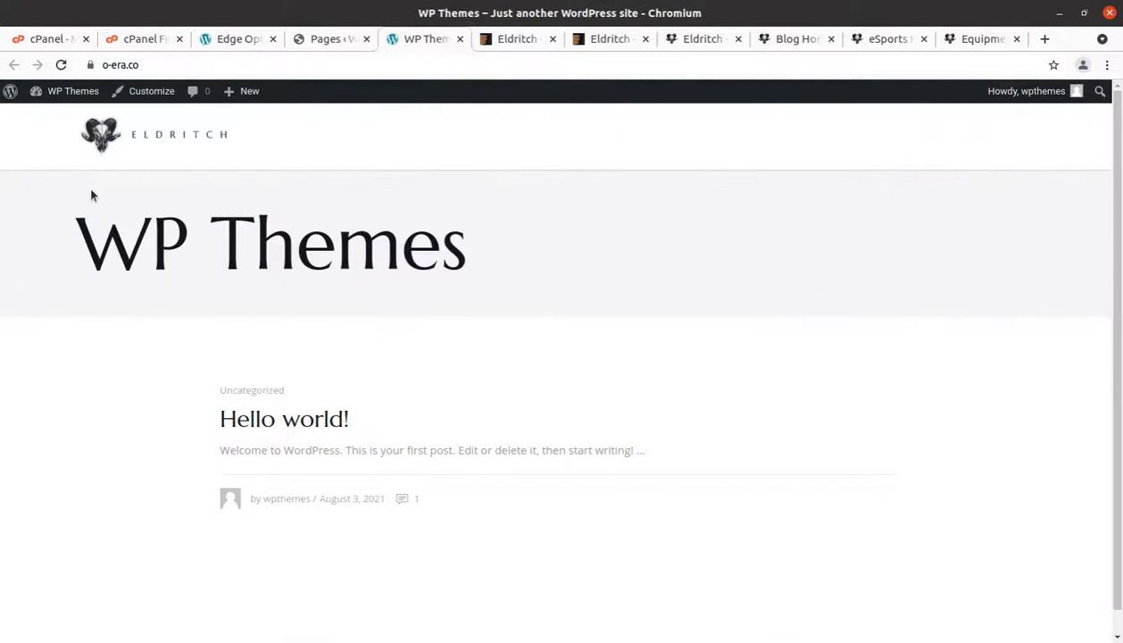
left_click(60, 65)
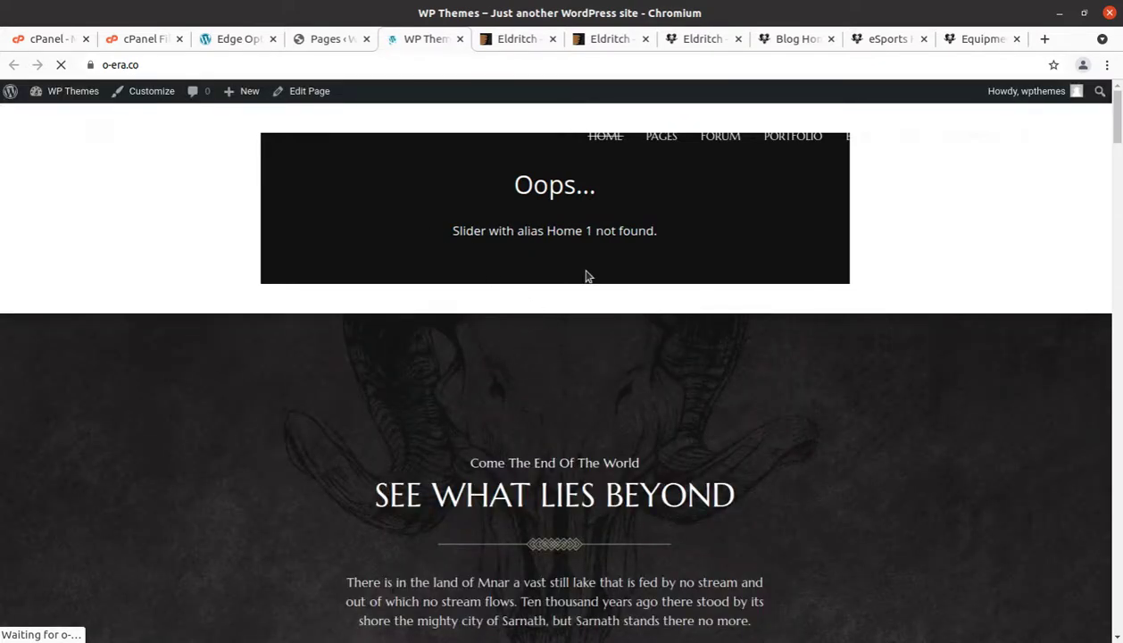
scroll(586, 270, "down", 10)
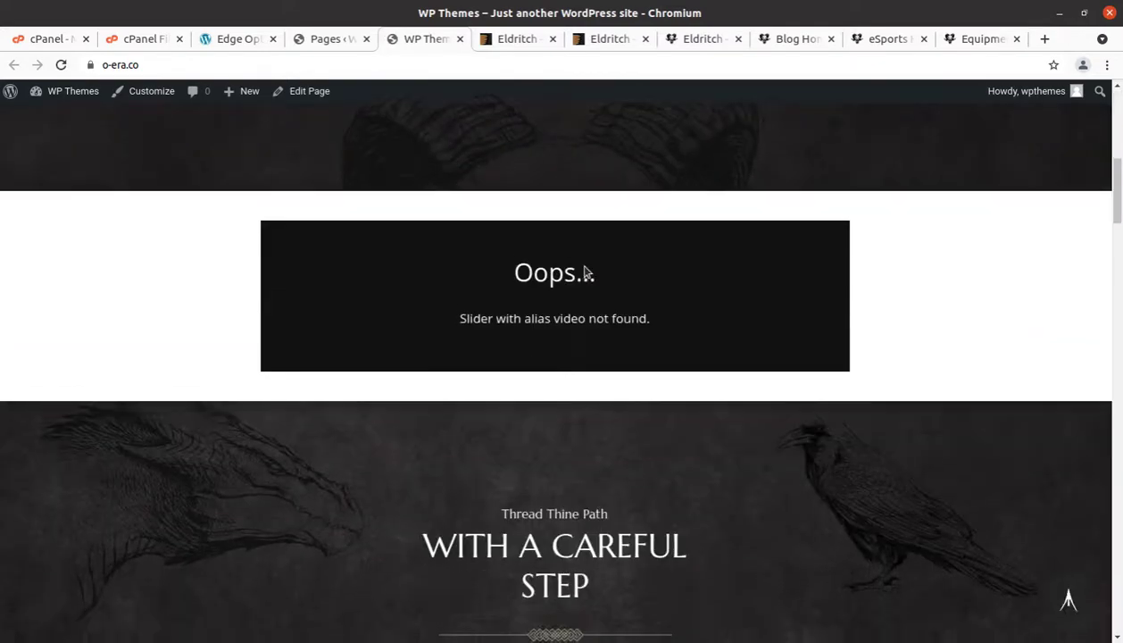
scroll(587, 270, "down", 12)
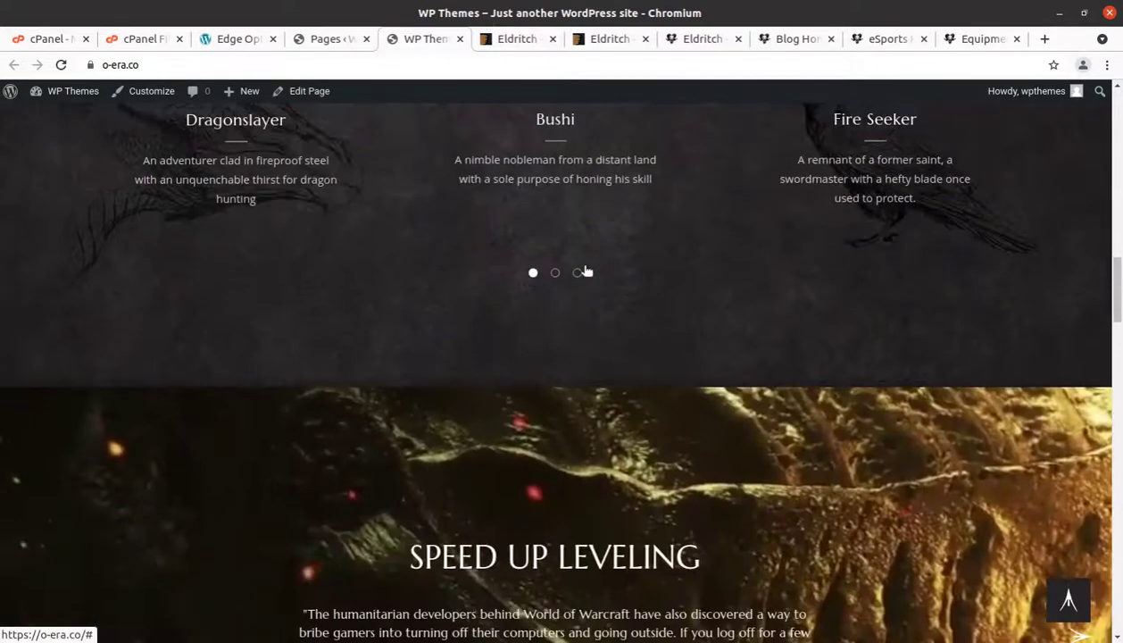
scroll(586, 270, "down", 12)
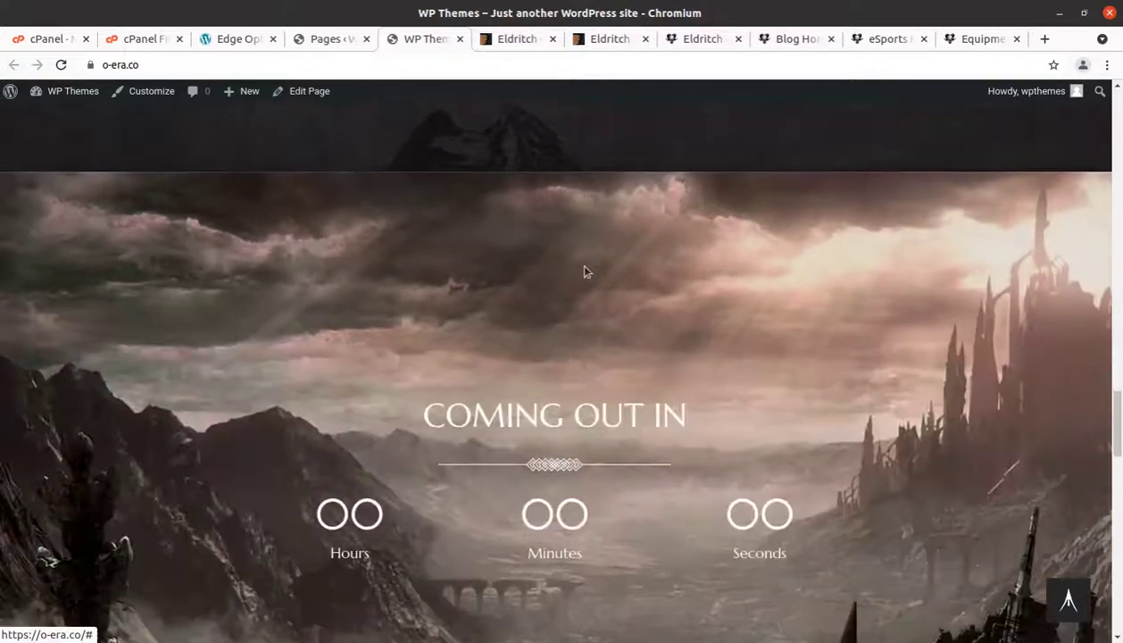
scroll(587, 270, "down", 12)
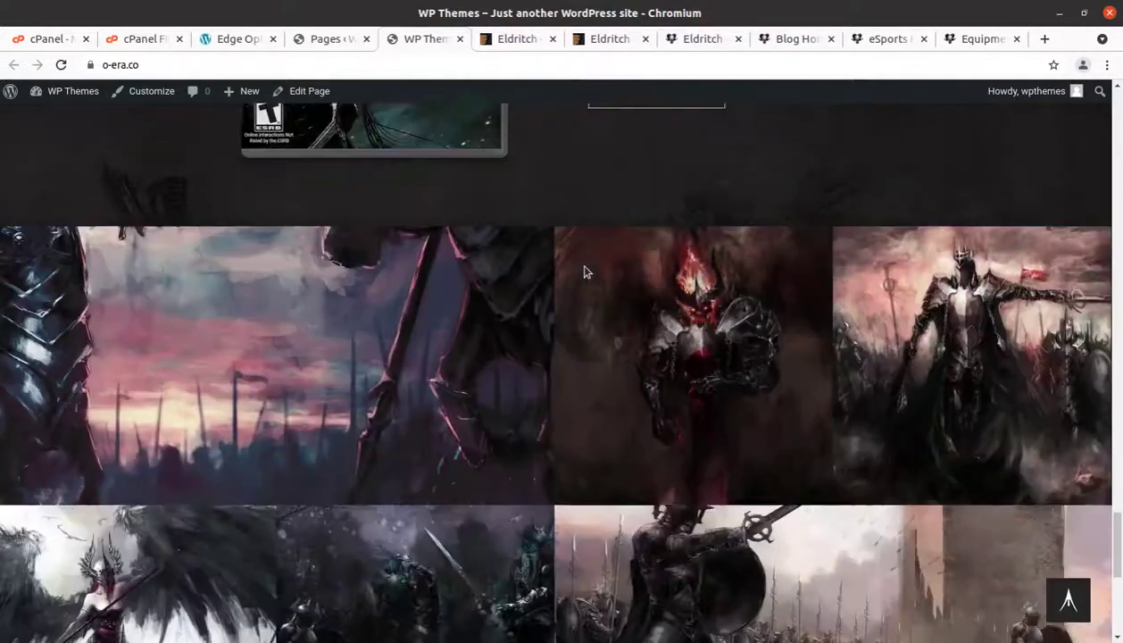
scroll(589, 321, "down", 3)
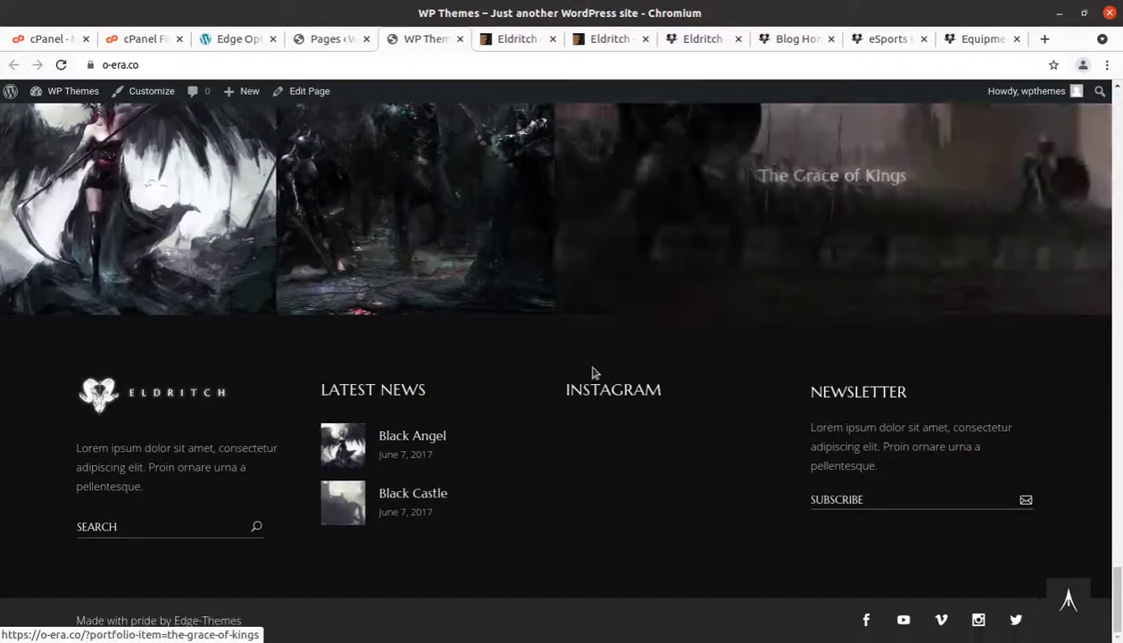
scroll(593, 371, "up", 2)
scroll(592, 373, "up", 8)
Open the eSports Home demo page from the site navigation and look through its match listings down to the footer.
mouse_move(594, 125)
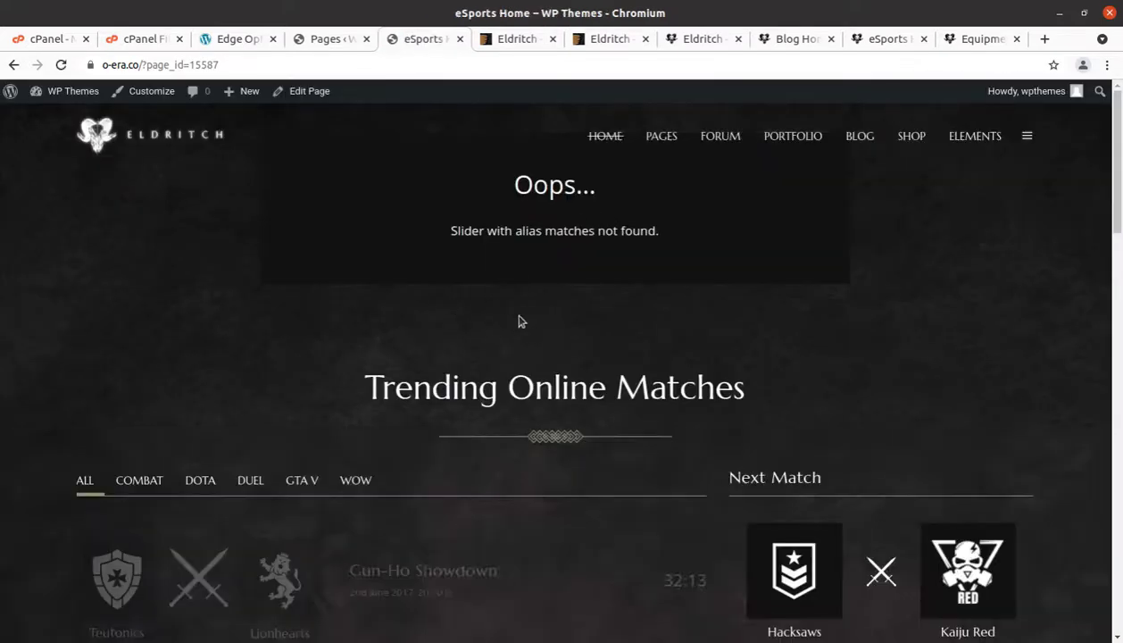
scroll(523, 324, "down", 4)
scroll(525, 325, "up", 4)
scroll(495, 295, "down", 10)
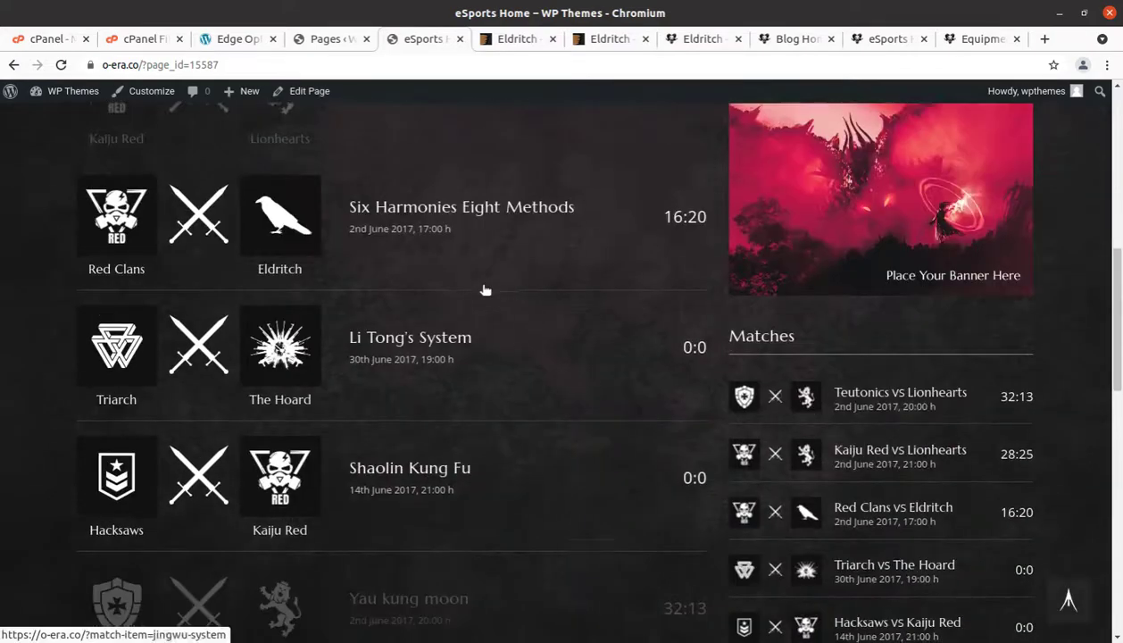
scroll(485, 293, "down", 7)
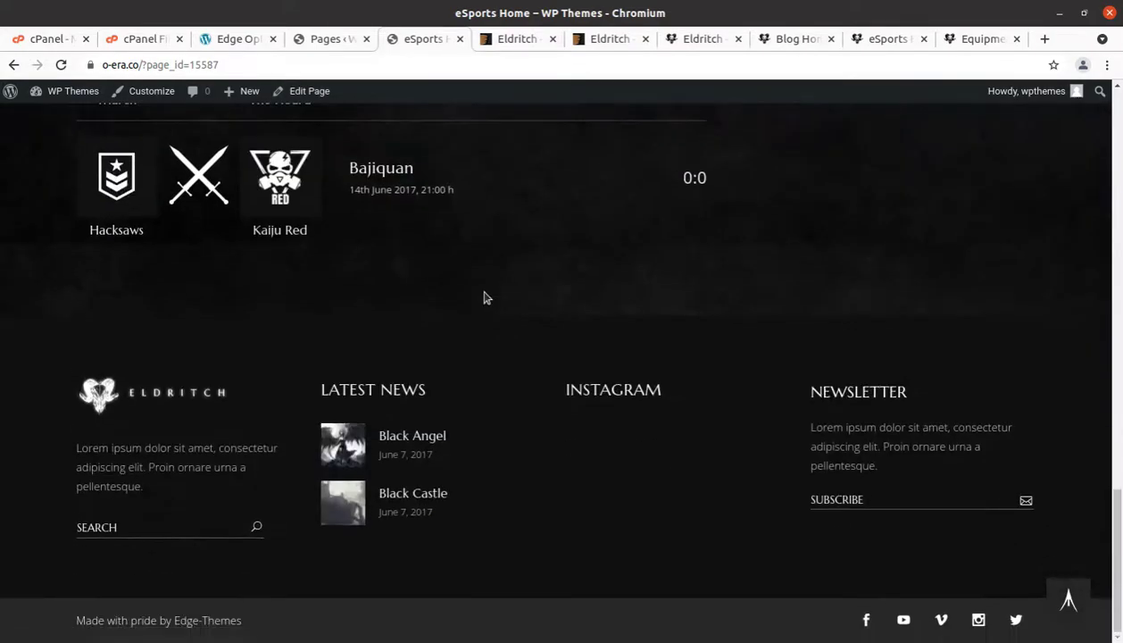
scroll(486, 297, "up", 5)
scroll(485, 298, "up", 12)
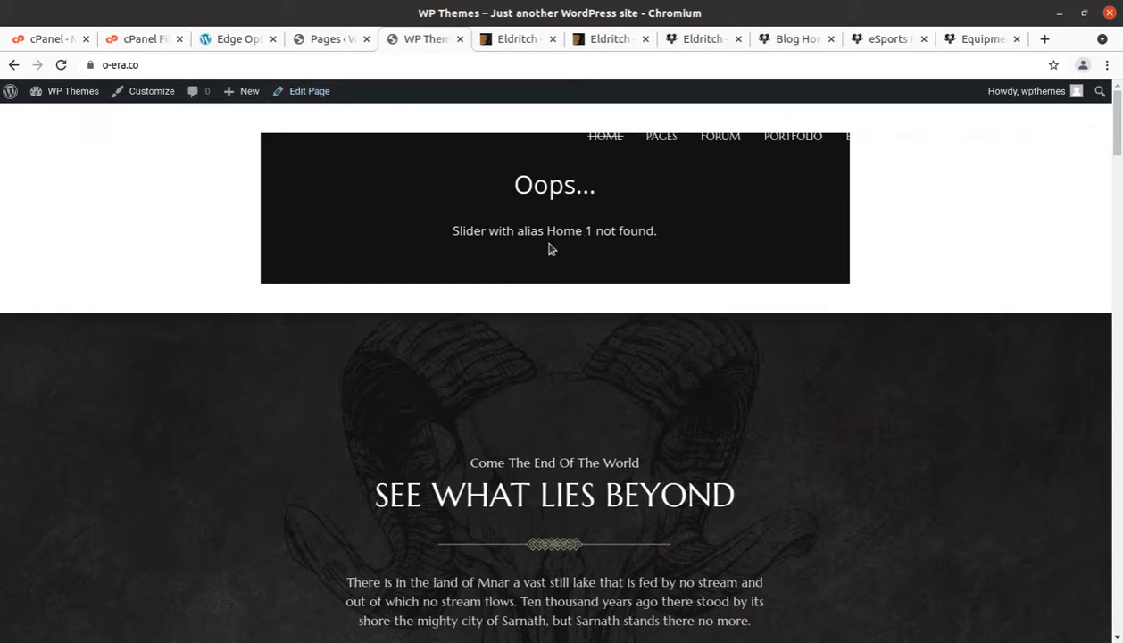
Open Slider Revolution in the WordPress admin and look over its module creation and import options.
left_click(242, 40)
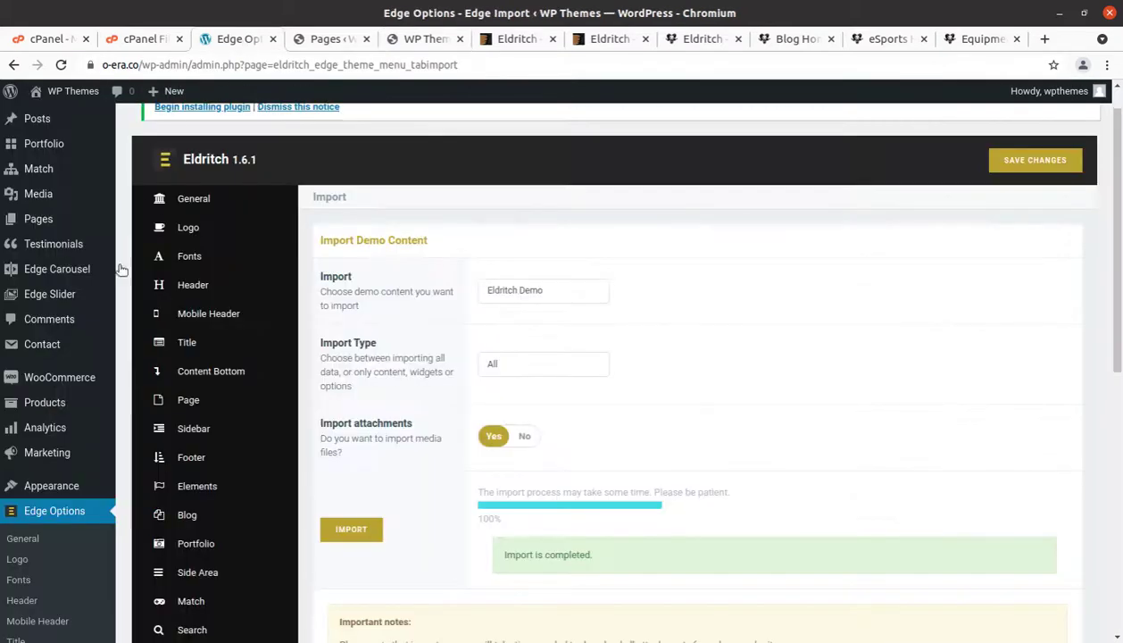
scroll(71, 441, "down", 6)
mouse_move(63, 500)
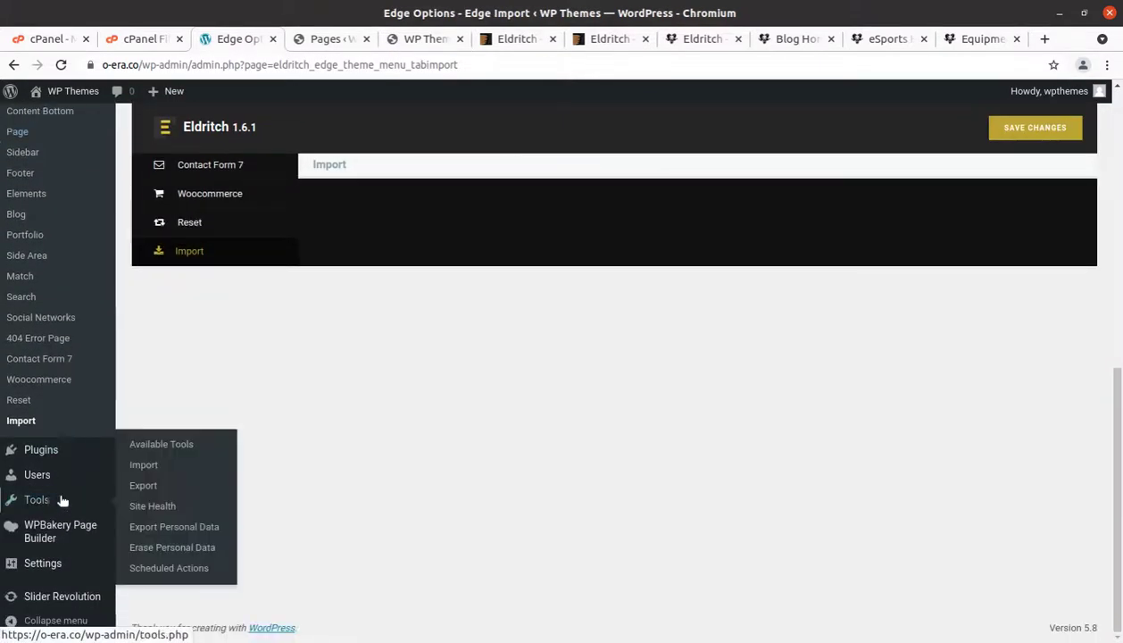
left_click(63, 598)
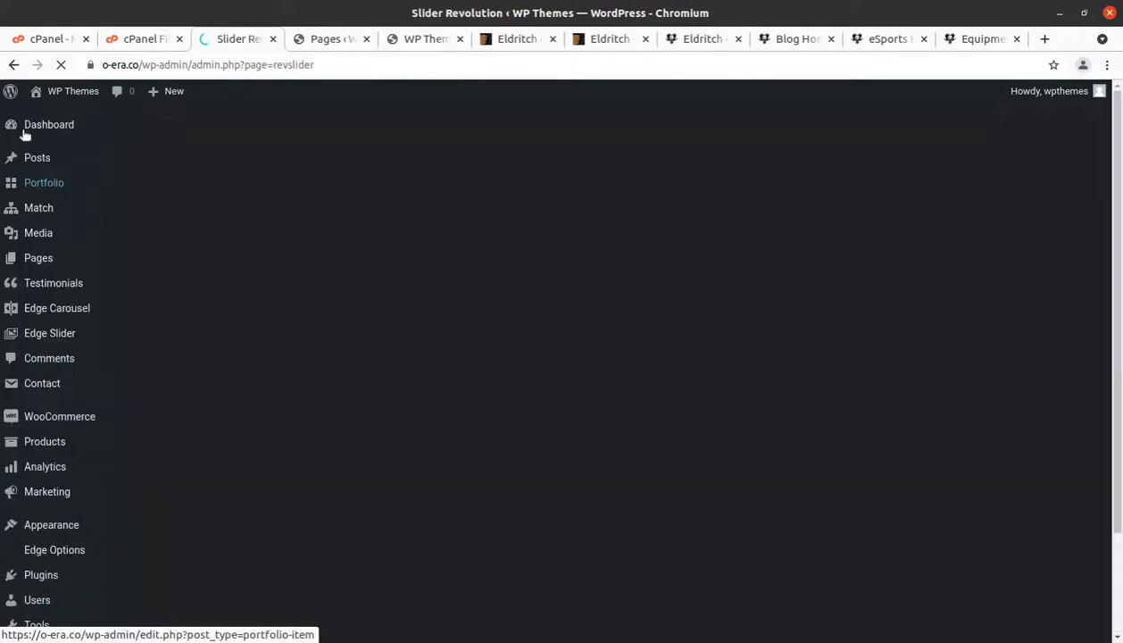
scroll(577, 323, "down", 5)
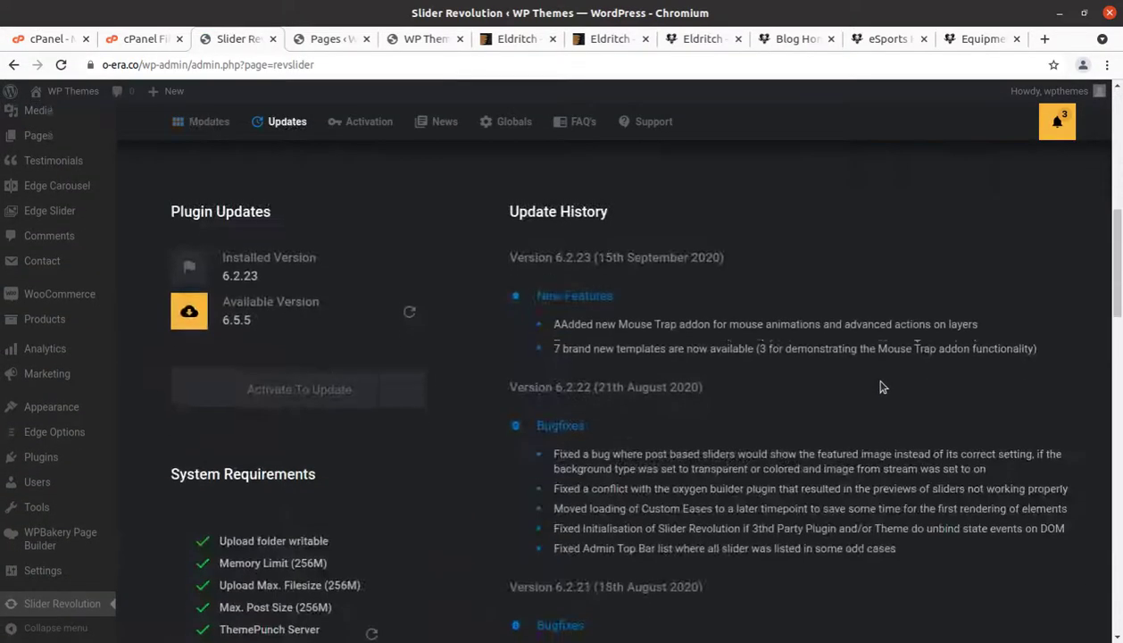
scroll(376, 321, "up", 3)
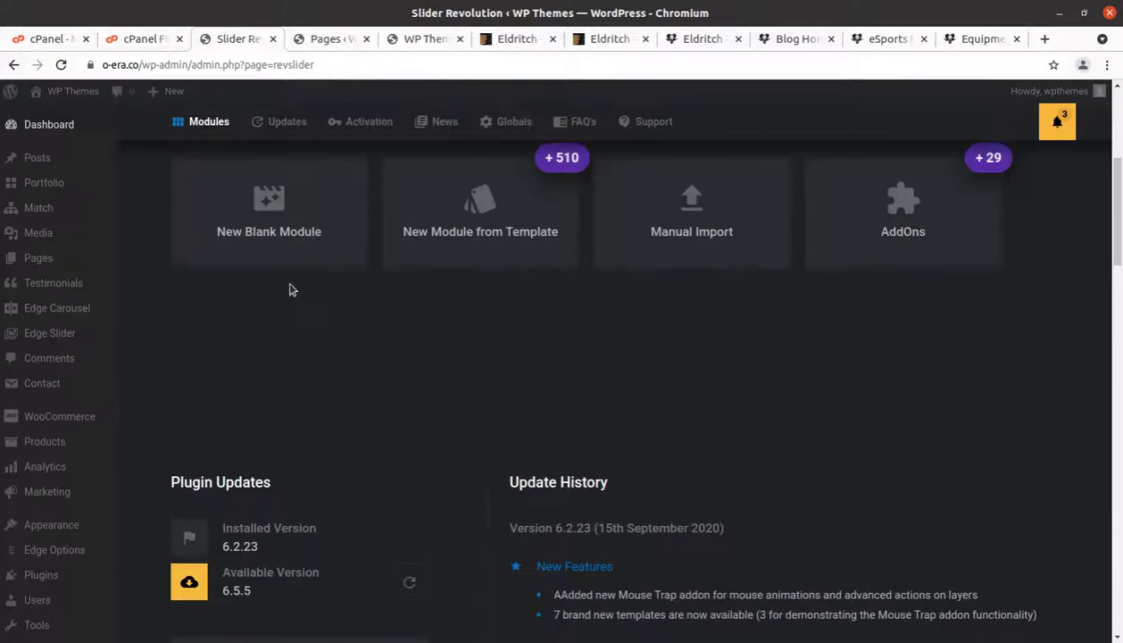
Switch to the file manager and examine the slider packages in the revslider folder inside eldritch_v1.6.1's xml export folder.
key("alt+Tab")
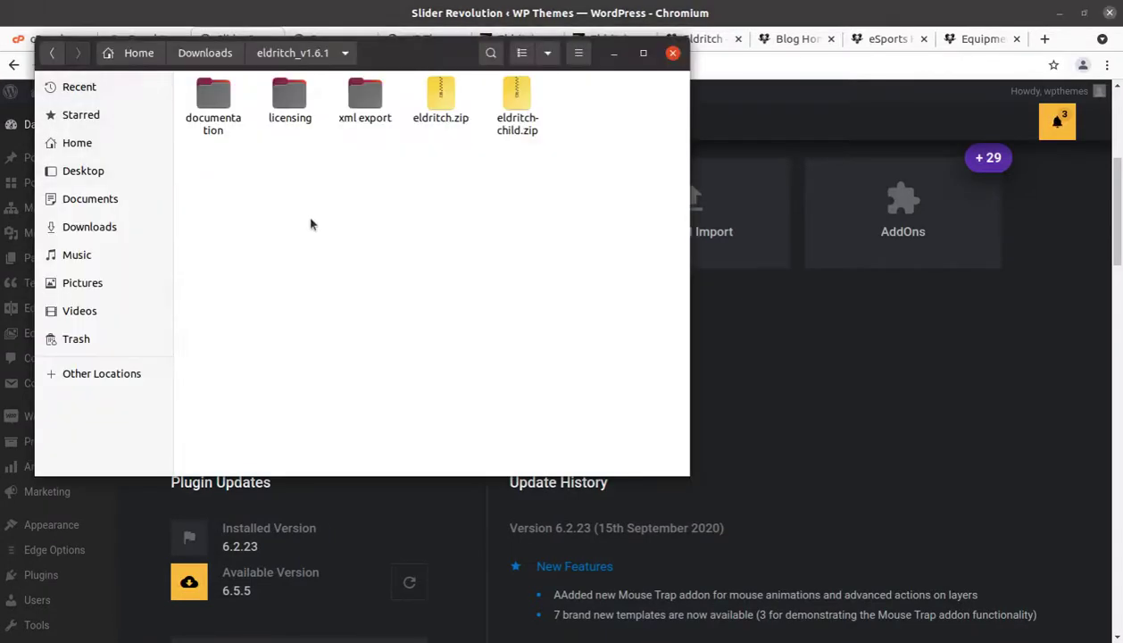
double_click(366, 109)
double_click(226, 101)
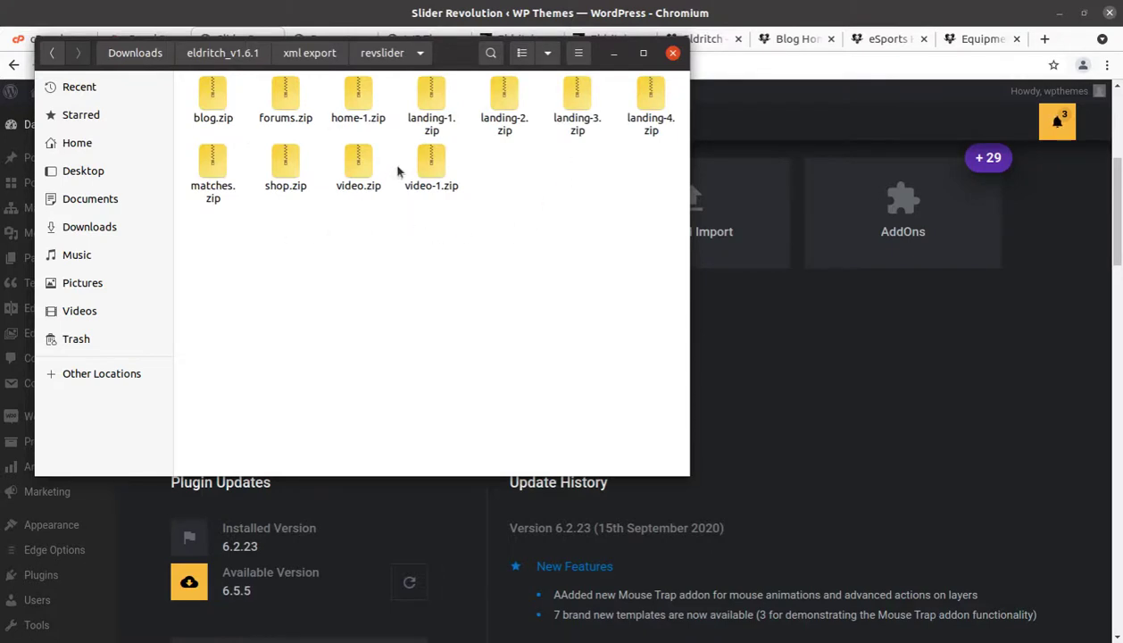
left_click(418, 127)
left_click(358, 98)
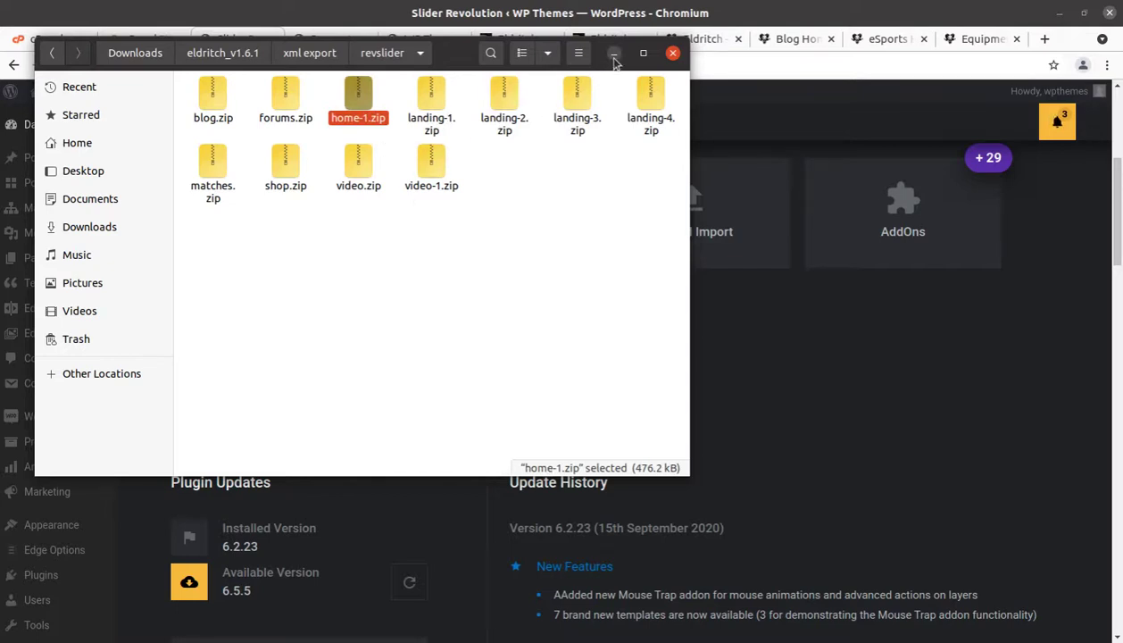
left_click(416, 266)
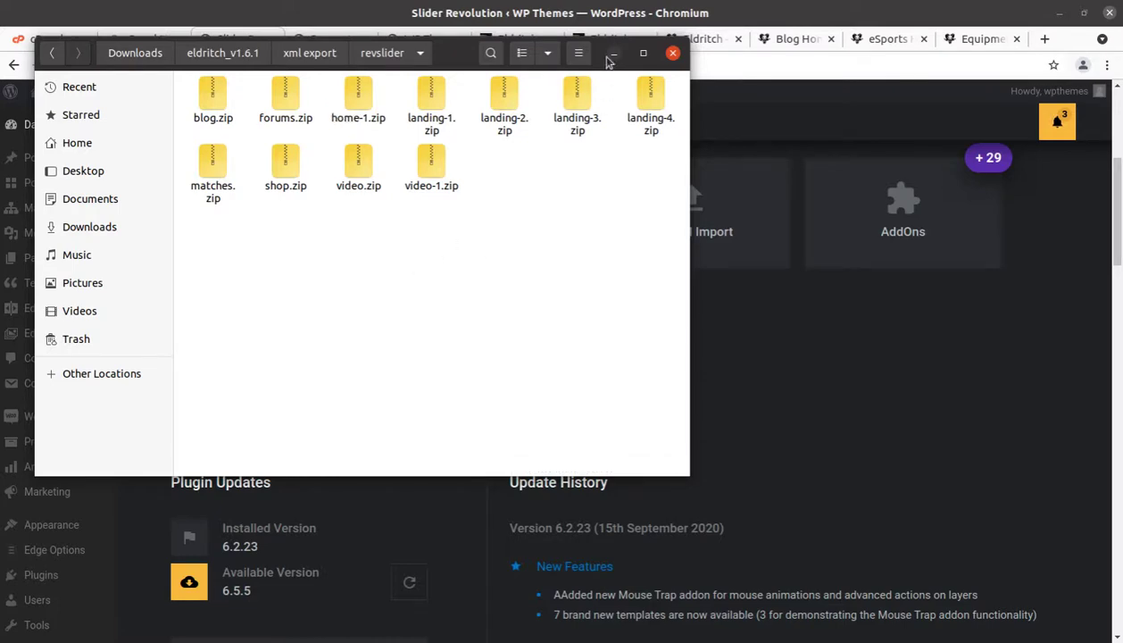
left_click(613, 55)
Manually import the slider package home-1.zip from xml export/revslider into Slider Revolution and check the module list.
scroll(399, 398, "down", 1)
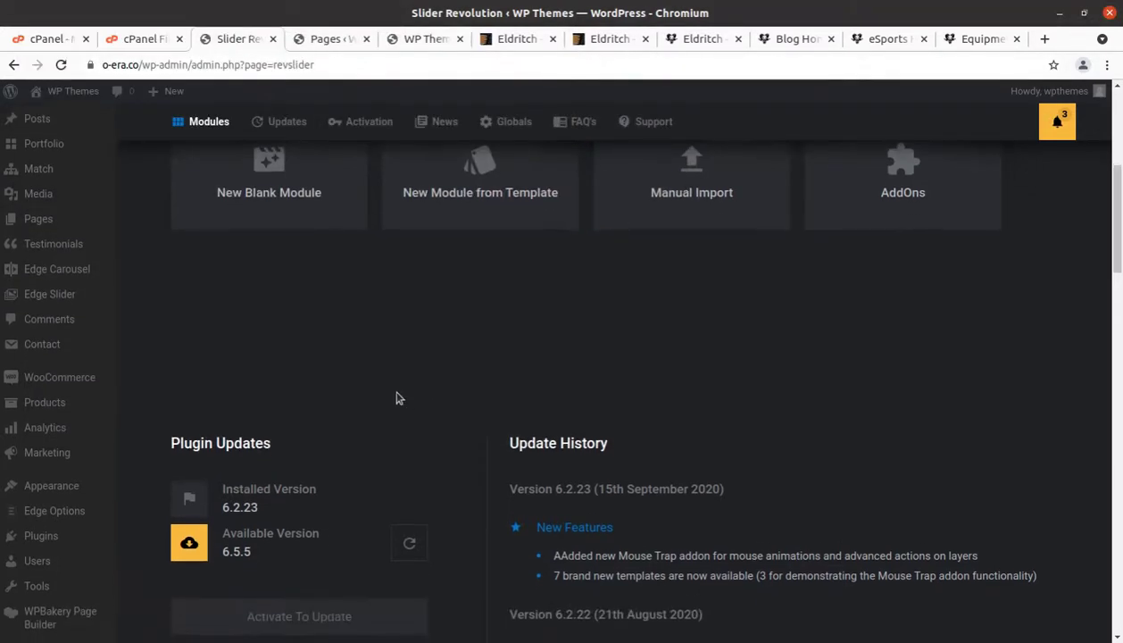
scroll(384, 385, "down", 3)
scroll(384, 386, "up", 10)
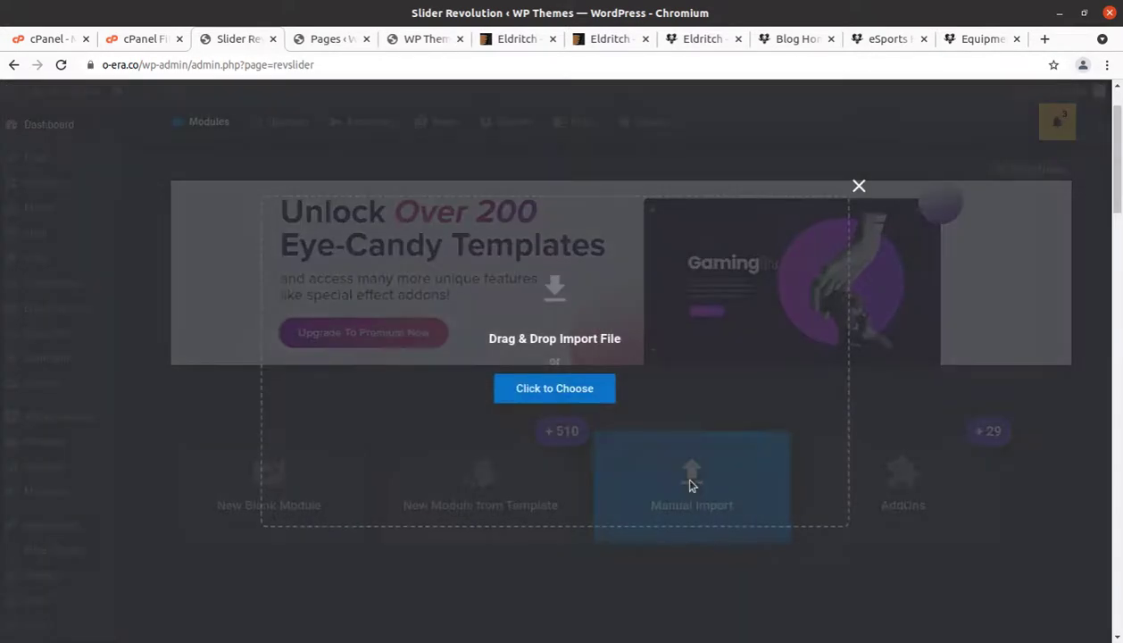
left_click(690, 486)
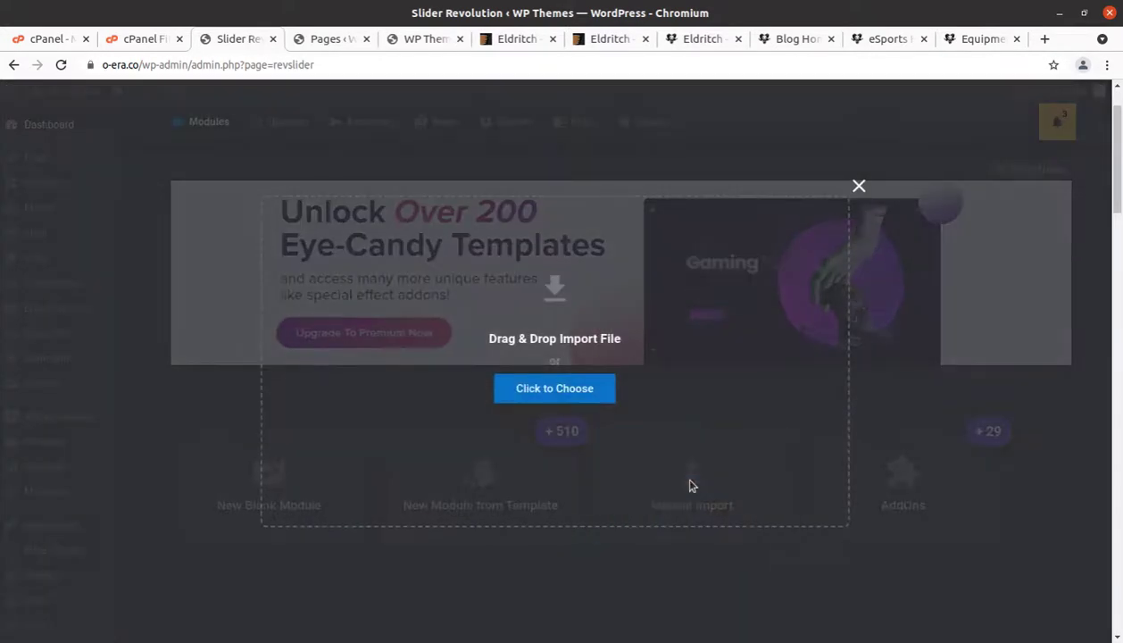
left_click(547, 392)
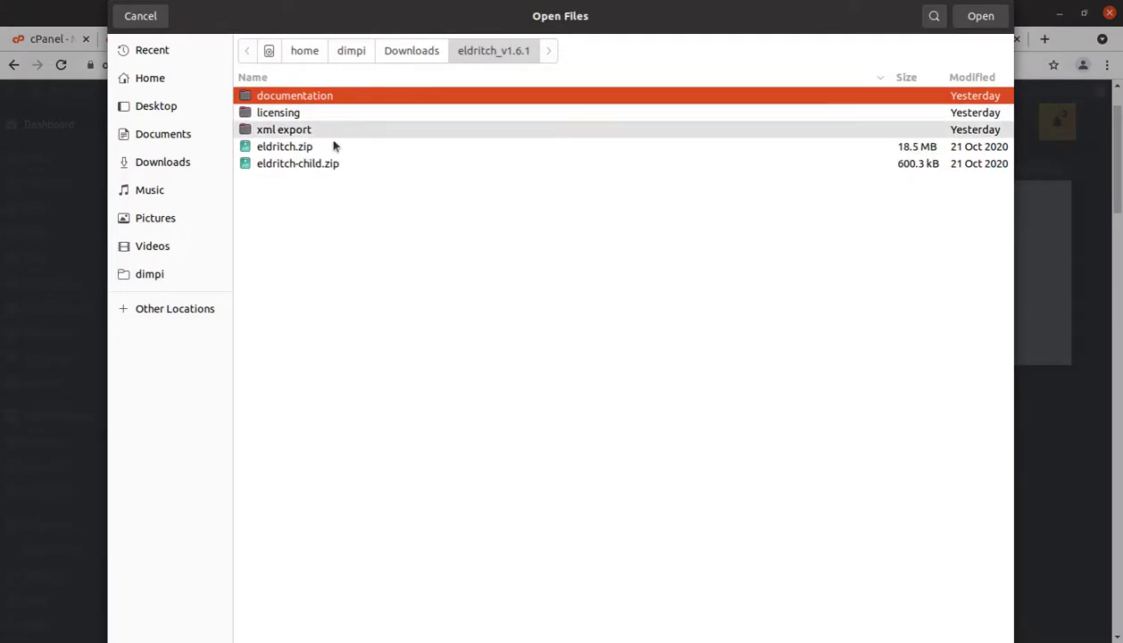
double_click(328, 132)
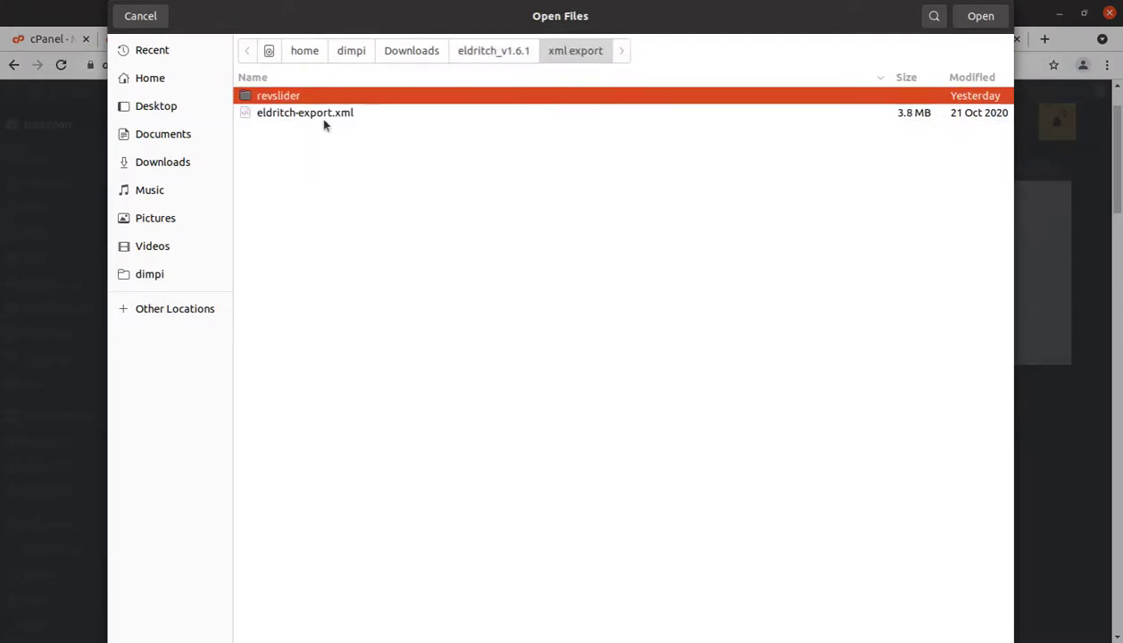
double_click(327, 97)
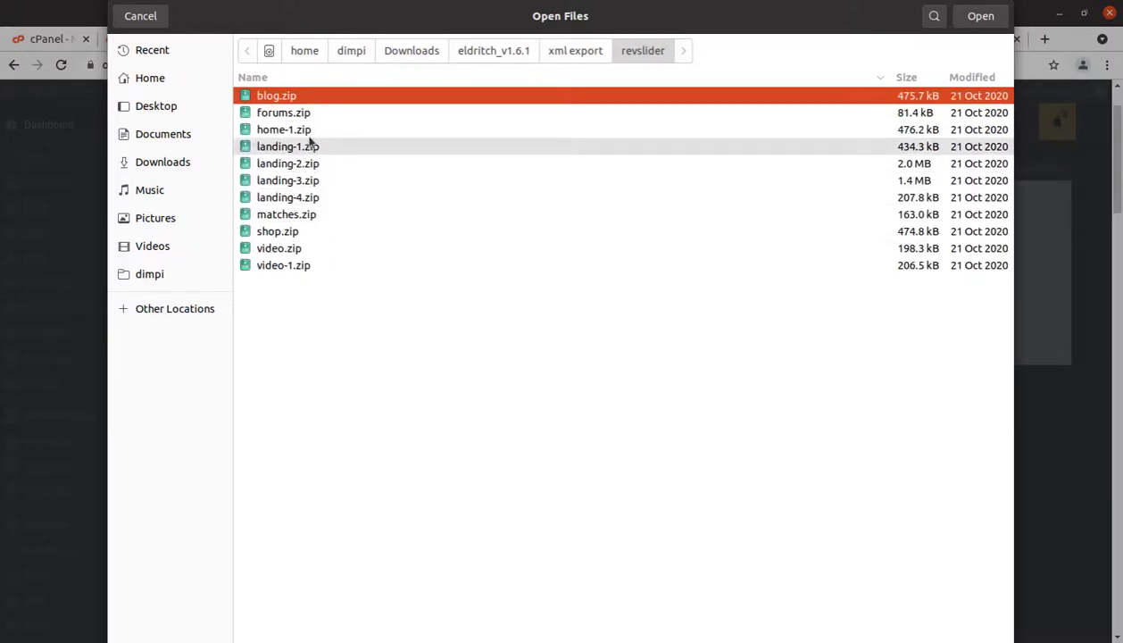
left_click(343, 132)
left_click(978, 18)
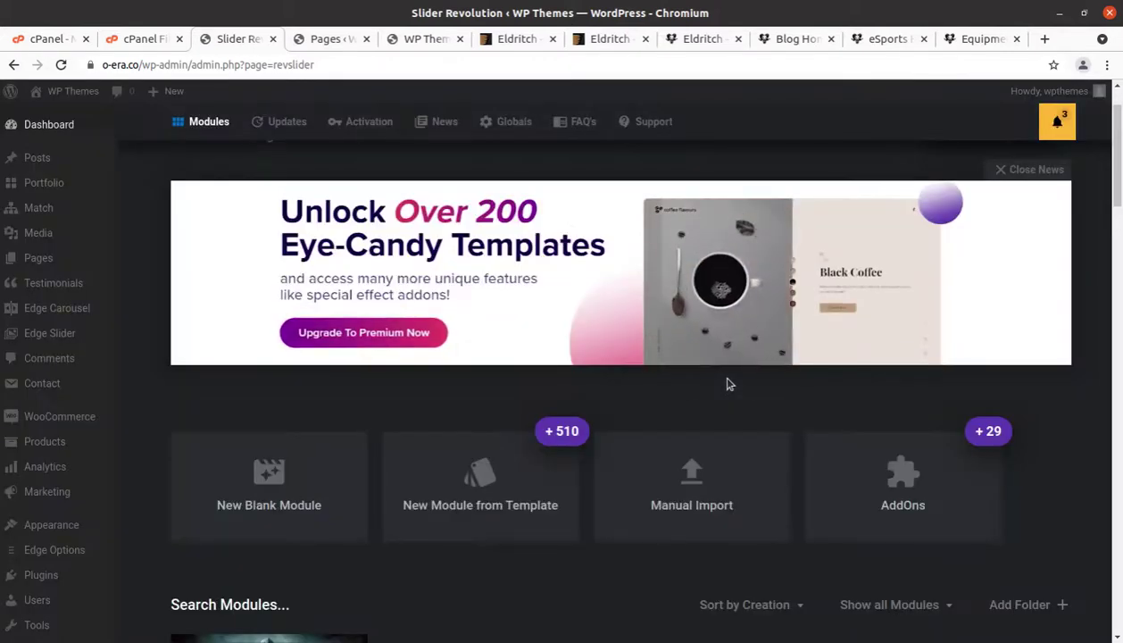
scroll(238, 572, "down", 2)
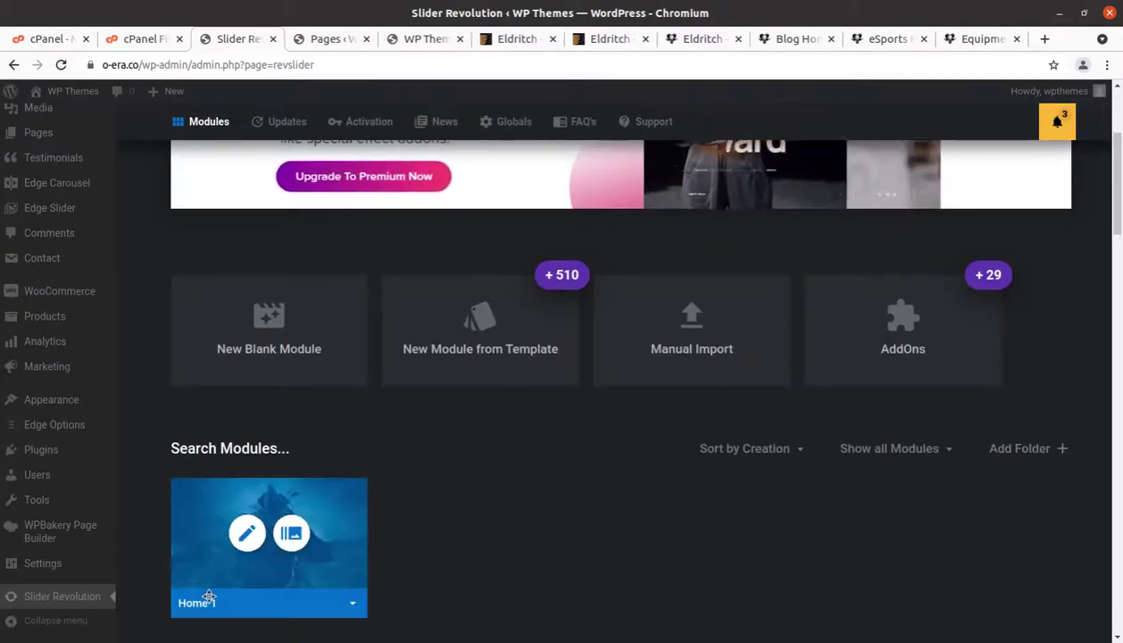
Reload the site's home page, close the pages list, and check how the imported Home 1 slider displays.
left_click(400, 43)
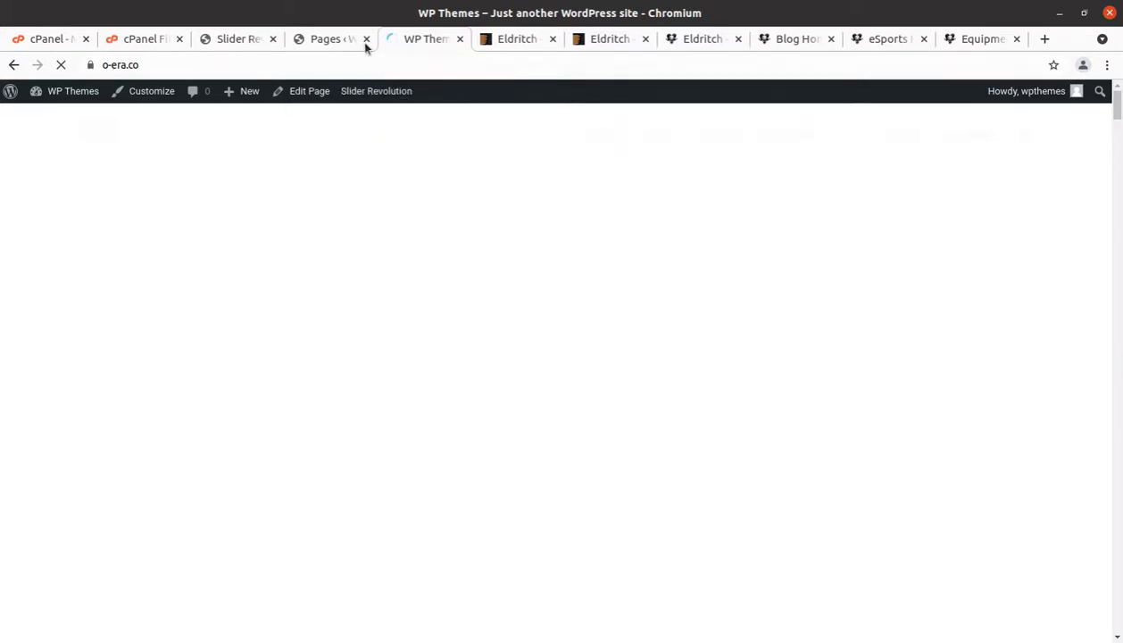
left_click(367, 39)
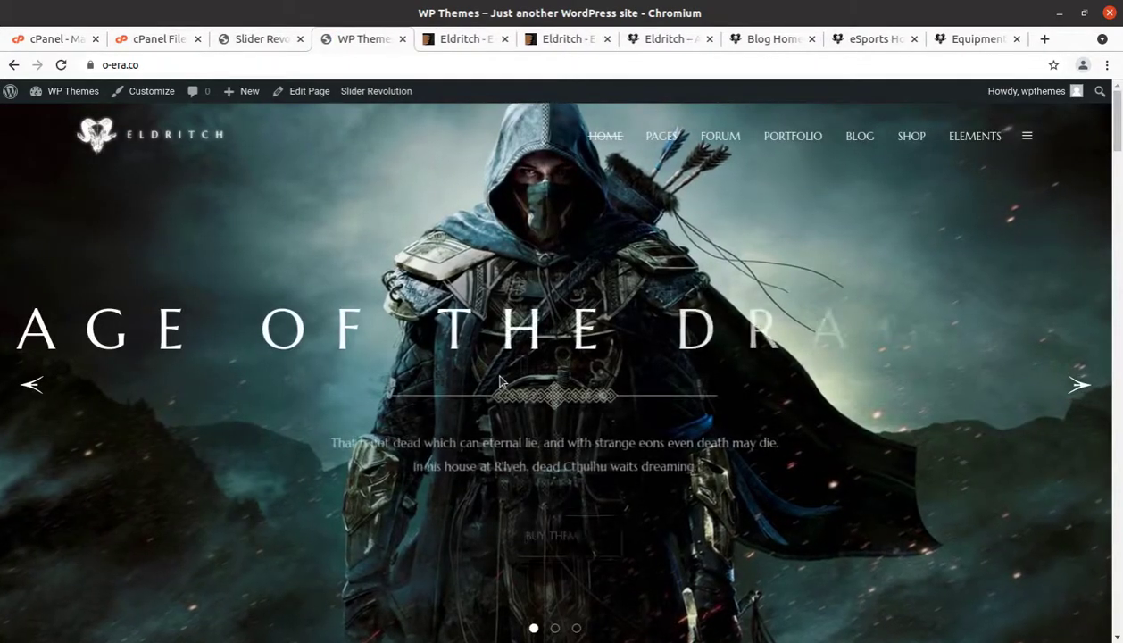
scroll(493, 382, "down", 2)
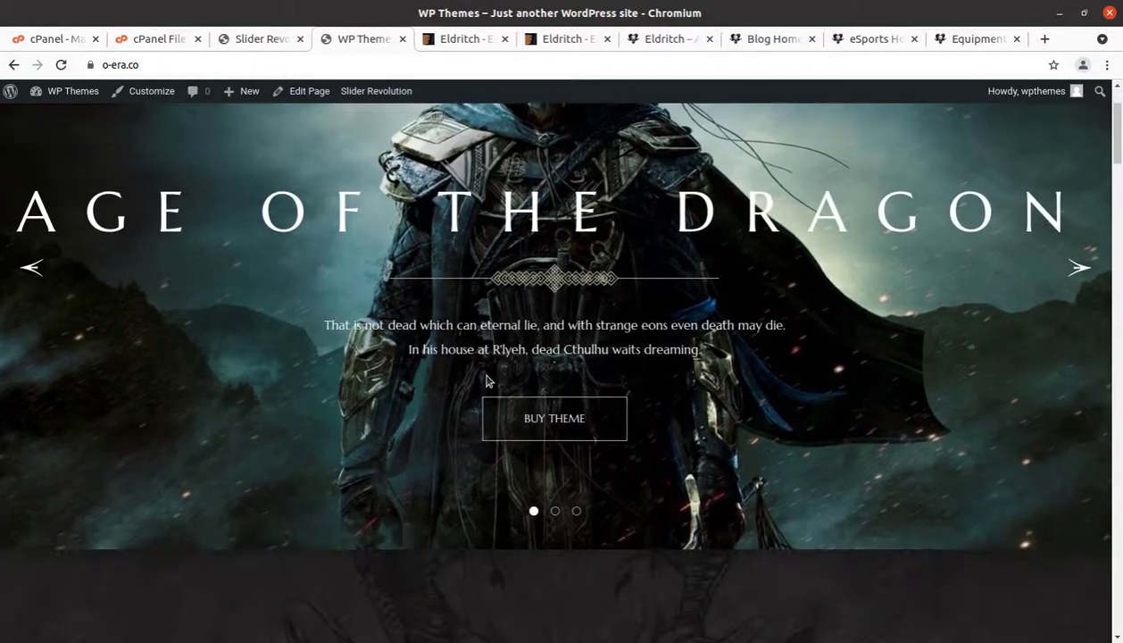
scroll(677, 385, "up", 2)
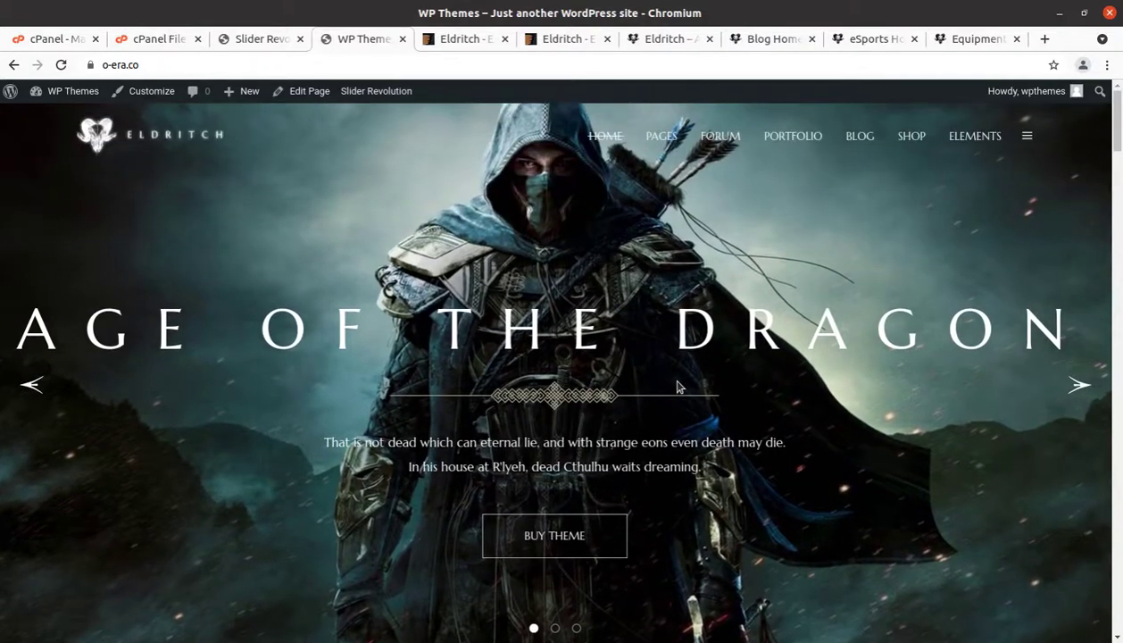
scroll(640, 386, "down", 2)
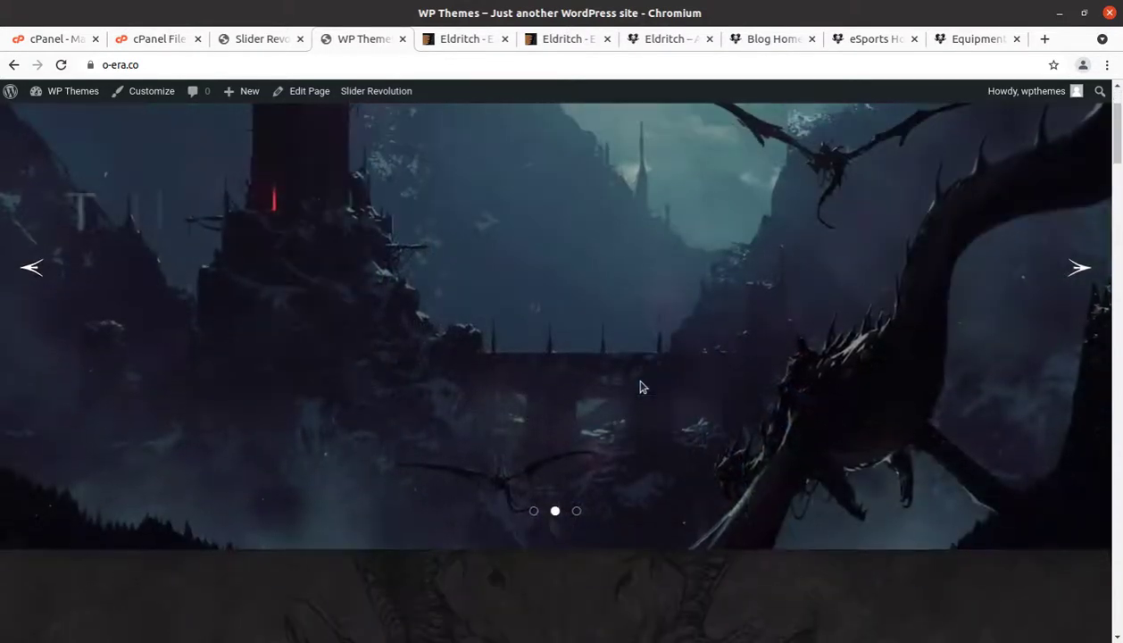
scroll(640, 387, "down", 3)
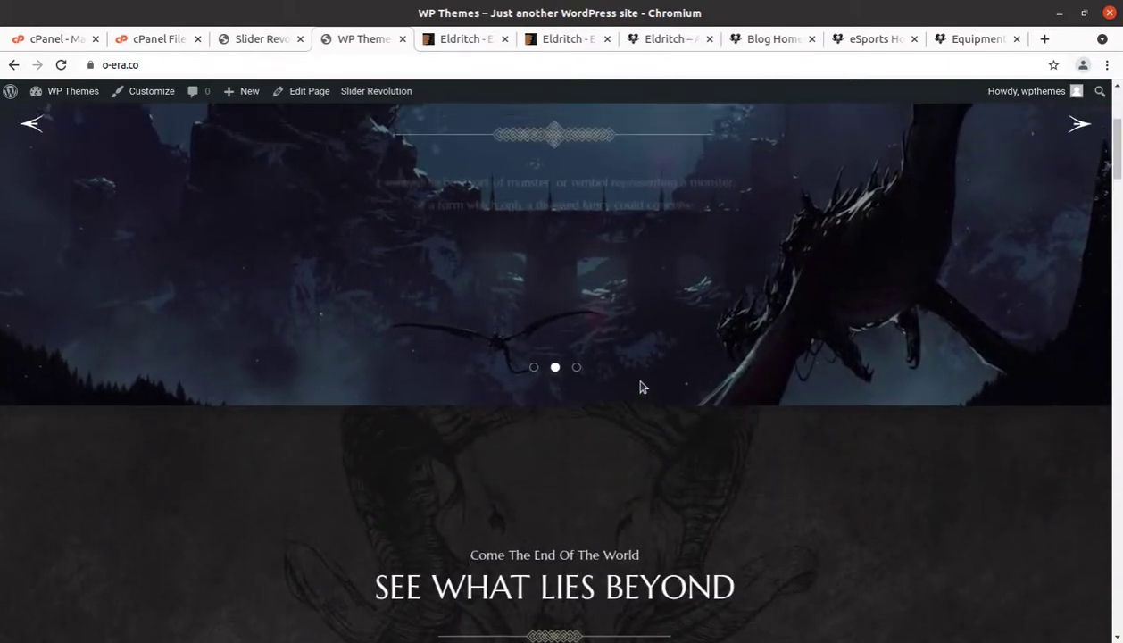
Check the home page below the hero slider for sections whose slider is missing.
scroll(640, 387, "up", 4)
scroll(625, 390, "down", 3)
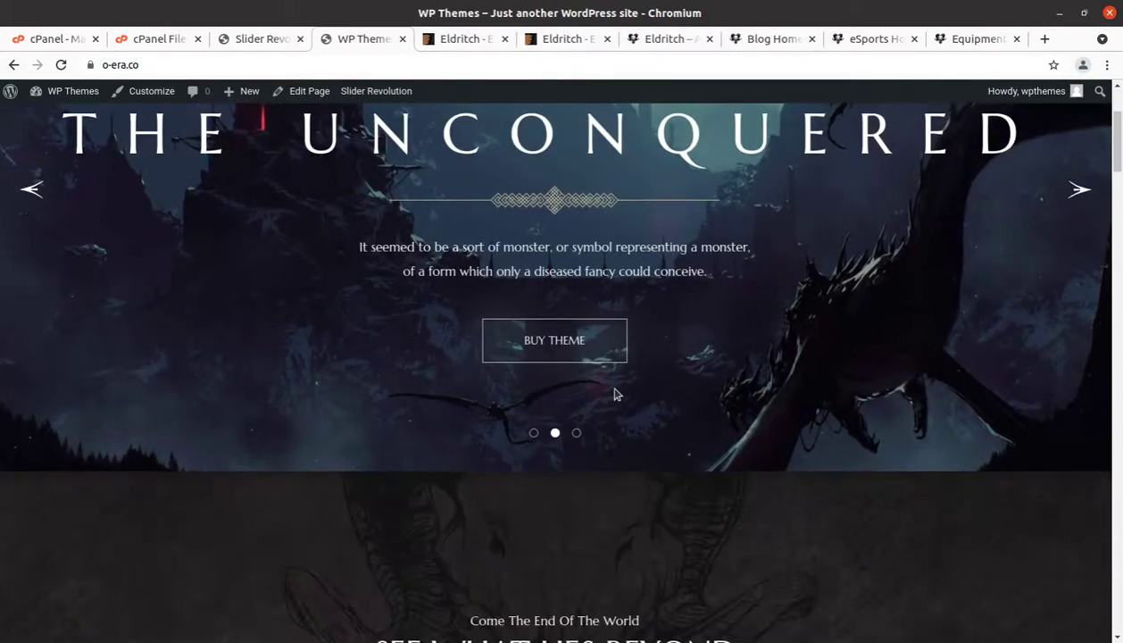
scroll(615, 393, "down", 10)
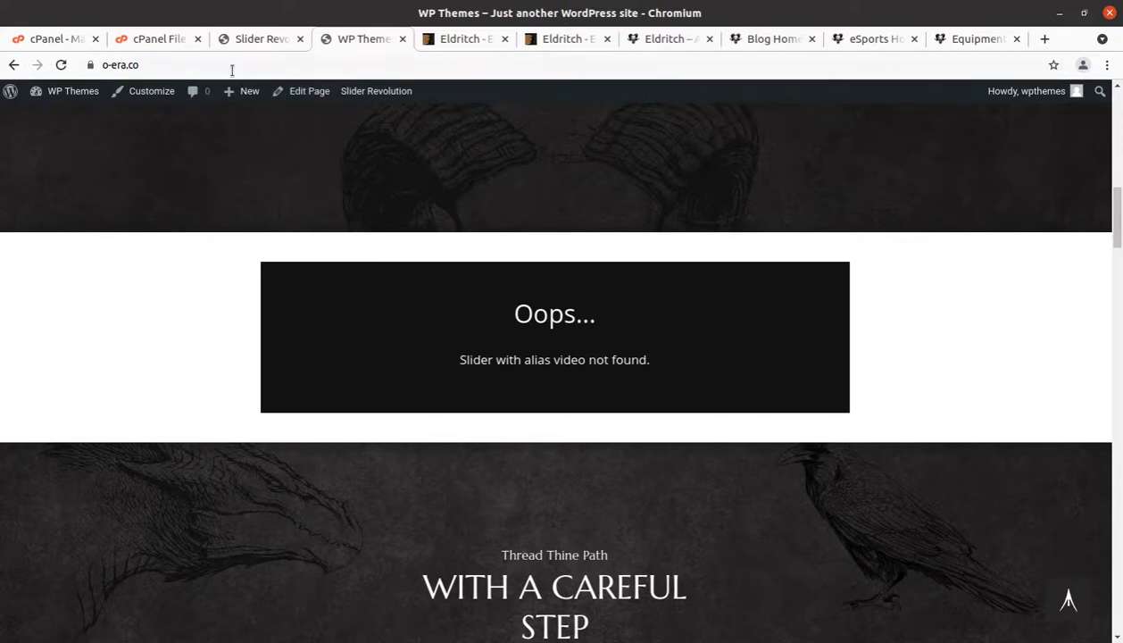
Manually import the slider package video.zip from the revslider folder into Slider Revolution and check the module list.
left_click(241, 45)
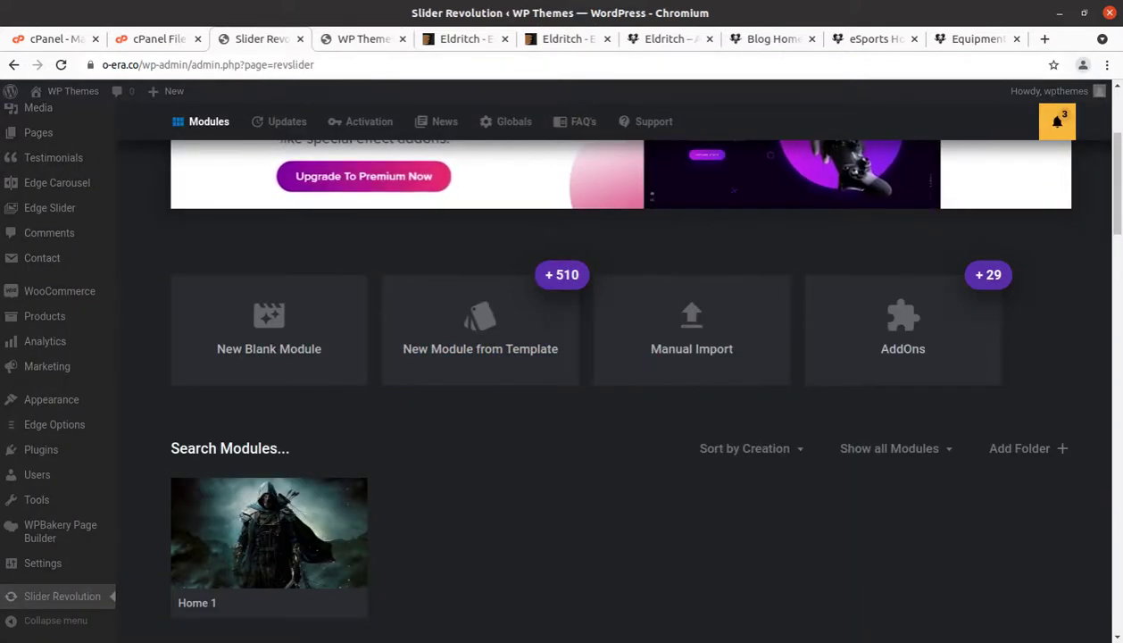
left_click(696, 353)
left_click(286, 170)
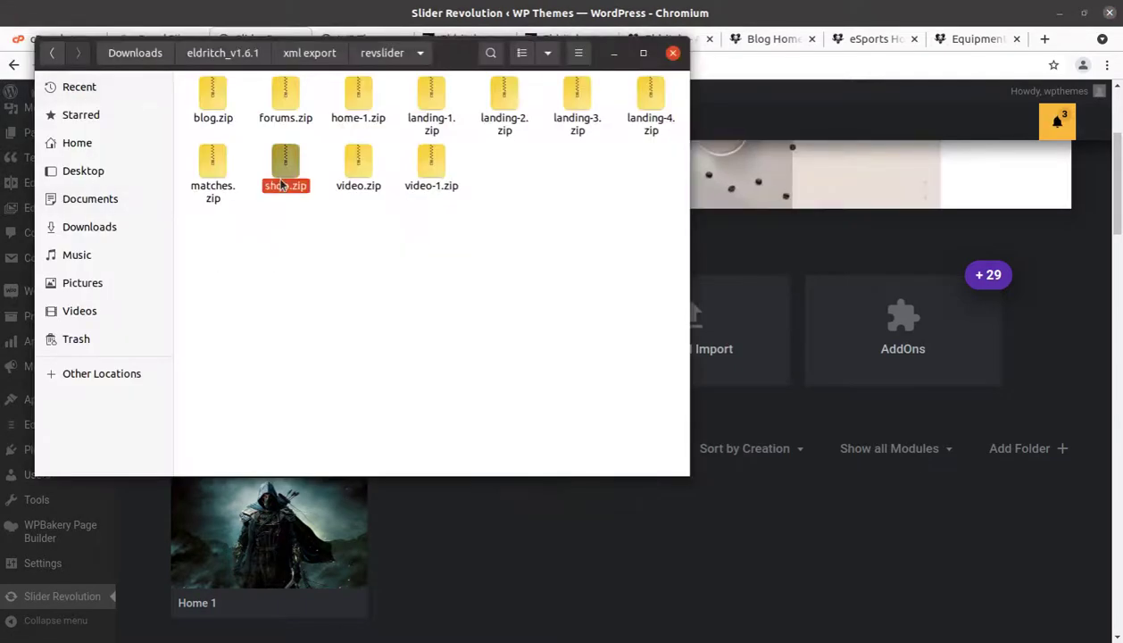
left_click(368, 174)
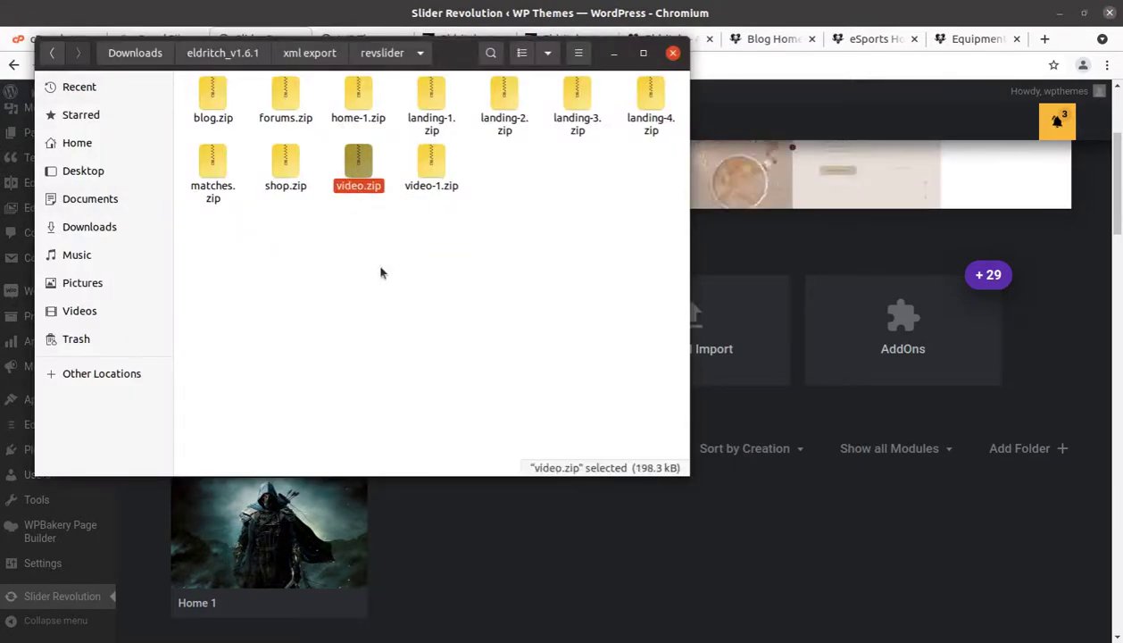
left_click(613, 54)
left_click(692, 366)
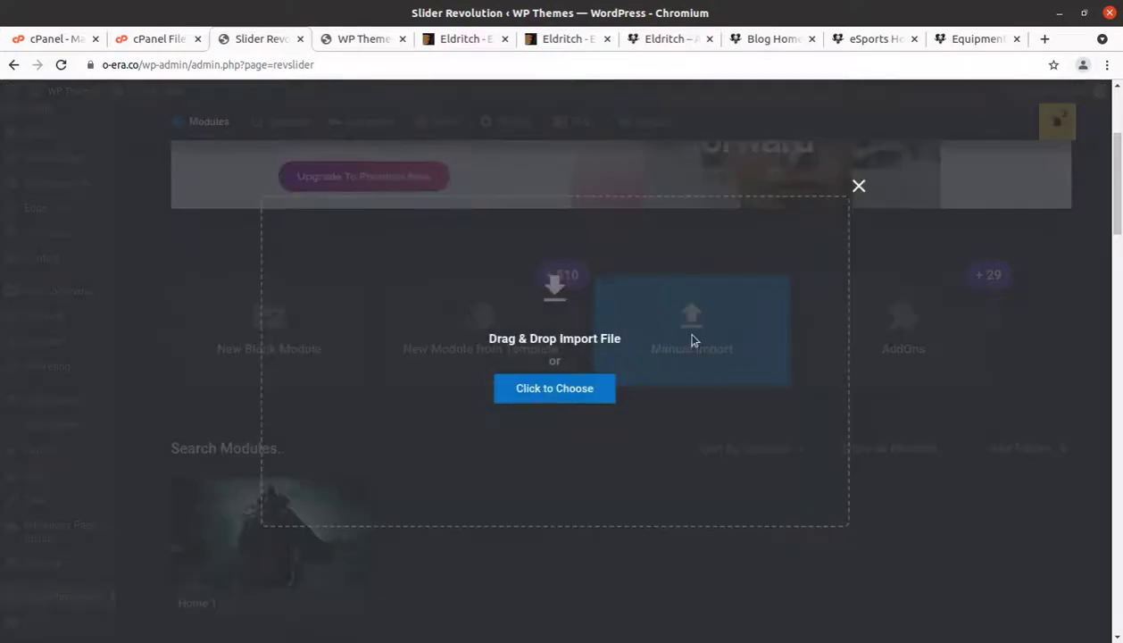
left_click(574, 402)
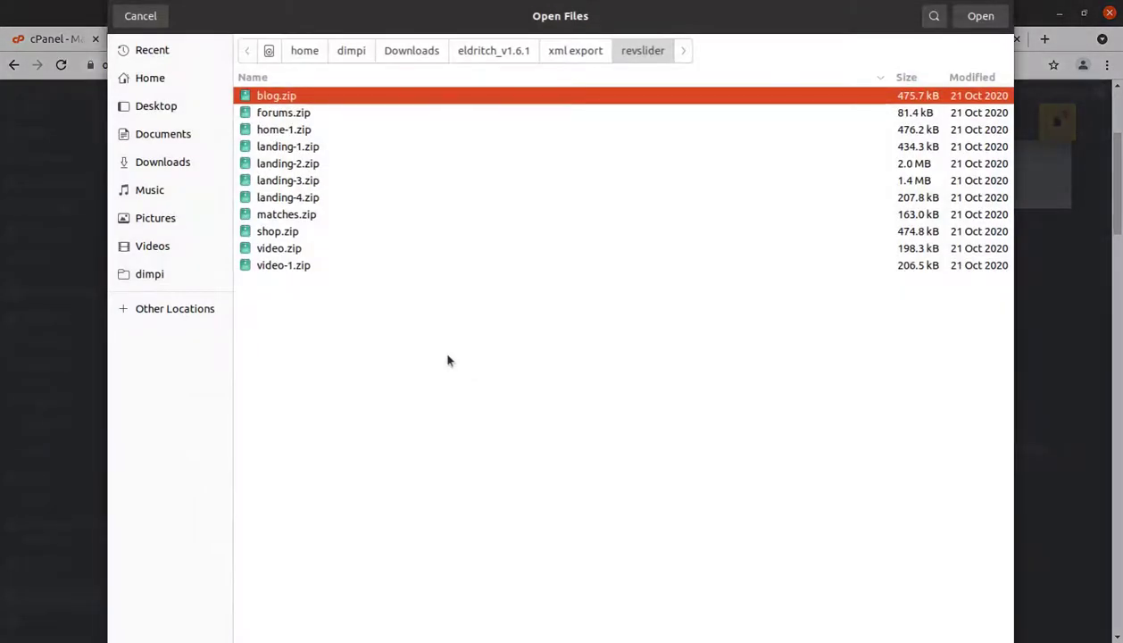
left_click(294, 251)
left_click(979, 16)
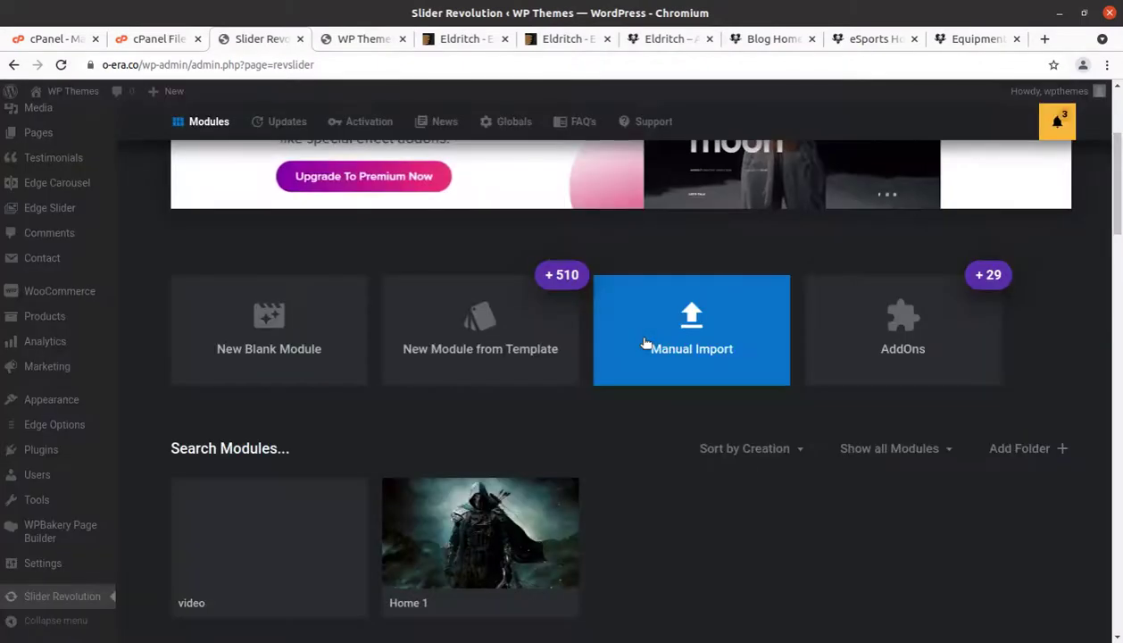
scroll(527, 465, "down", 2)
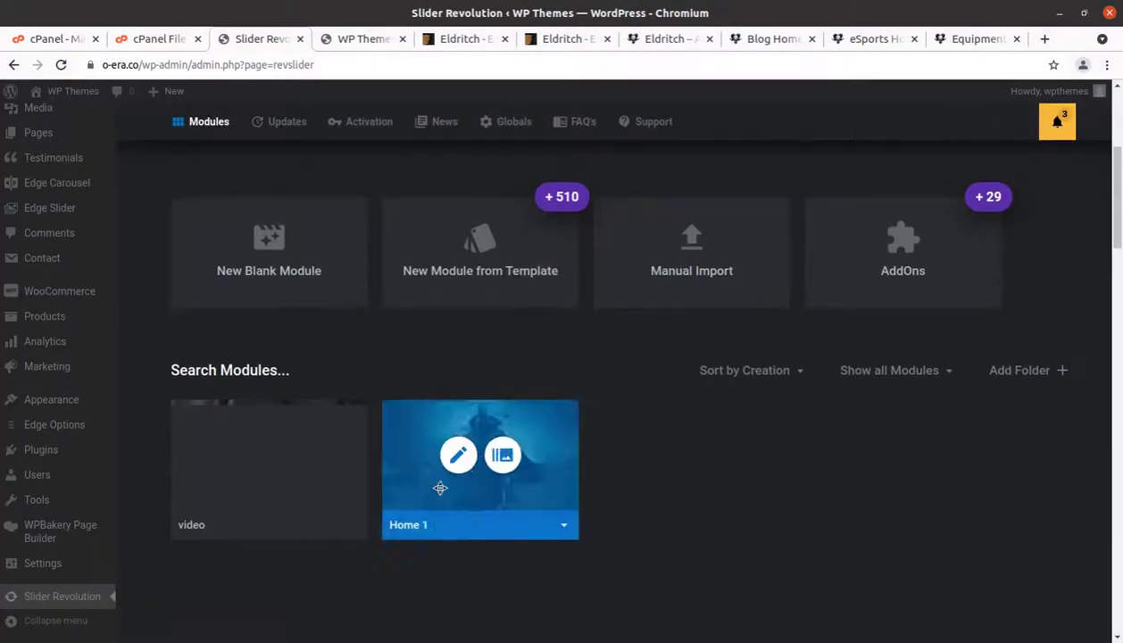
Reload the site's home page and check how the video slider and the hero slider display.
left_click(362, 43)
left_click(60, 65)
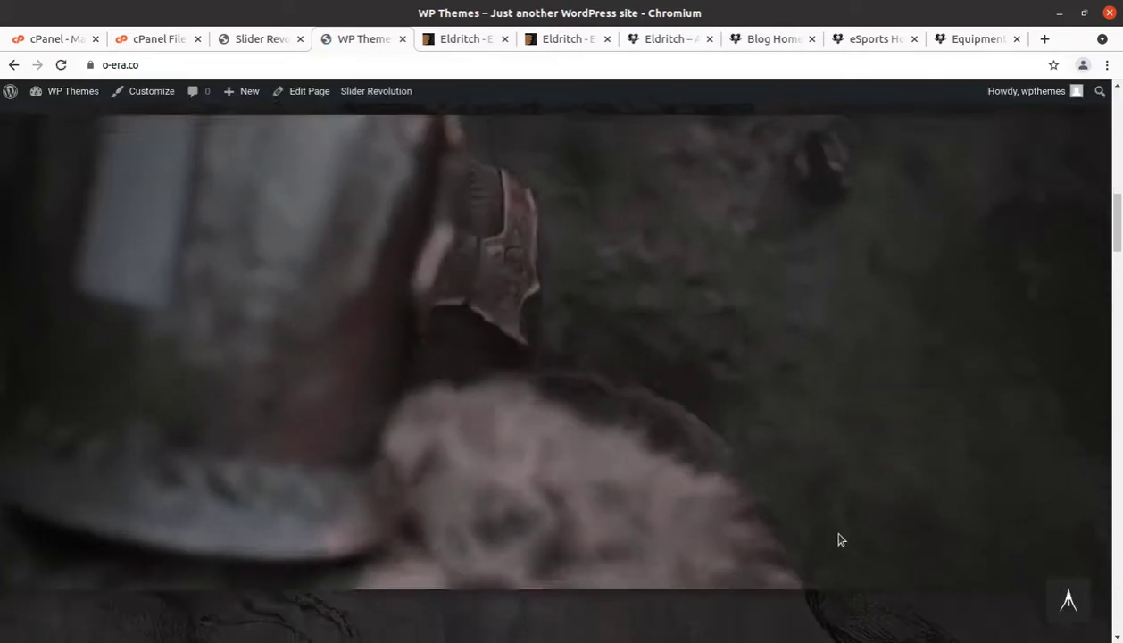
scroll(839, 538, "up", 10)
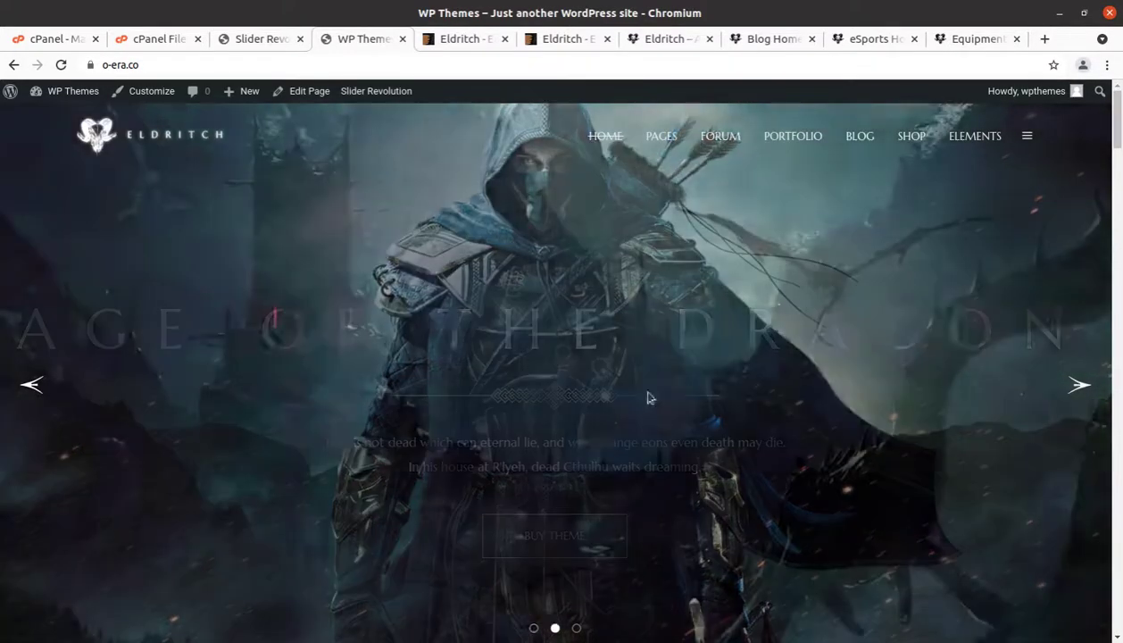
scroll(638, 376, "down", 1)
scroll(638, 376, "down", 2)
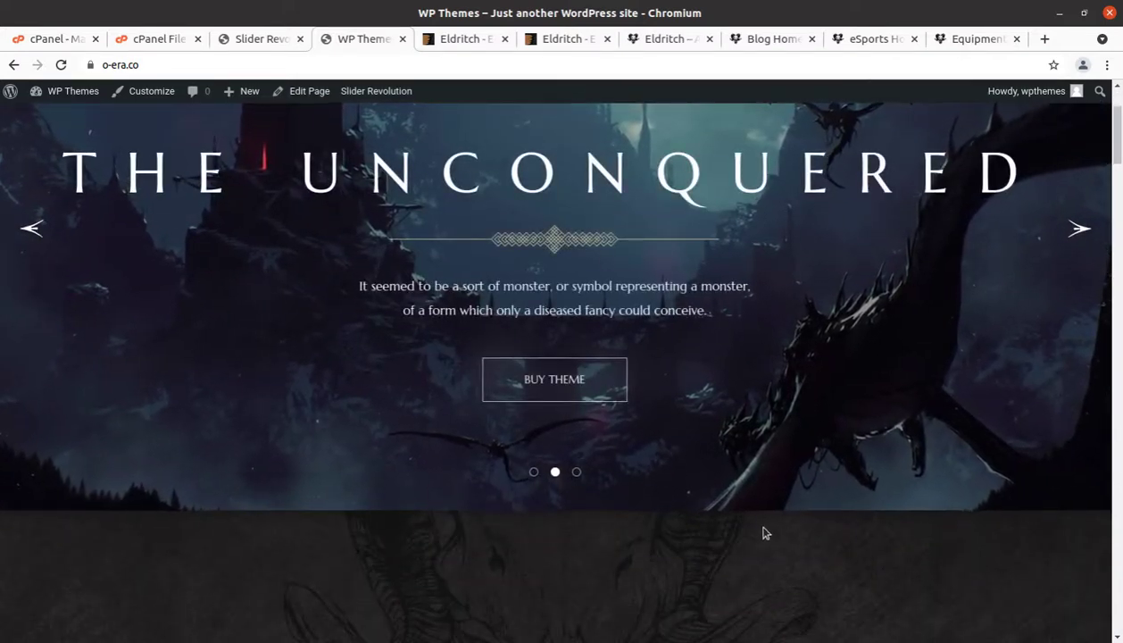
scroll(764, 533, "up", 3)
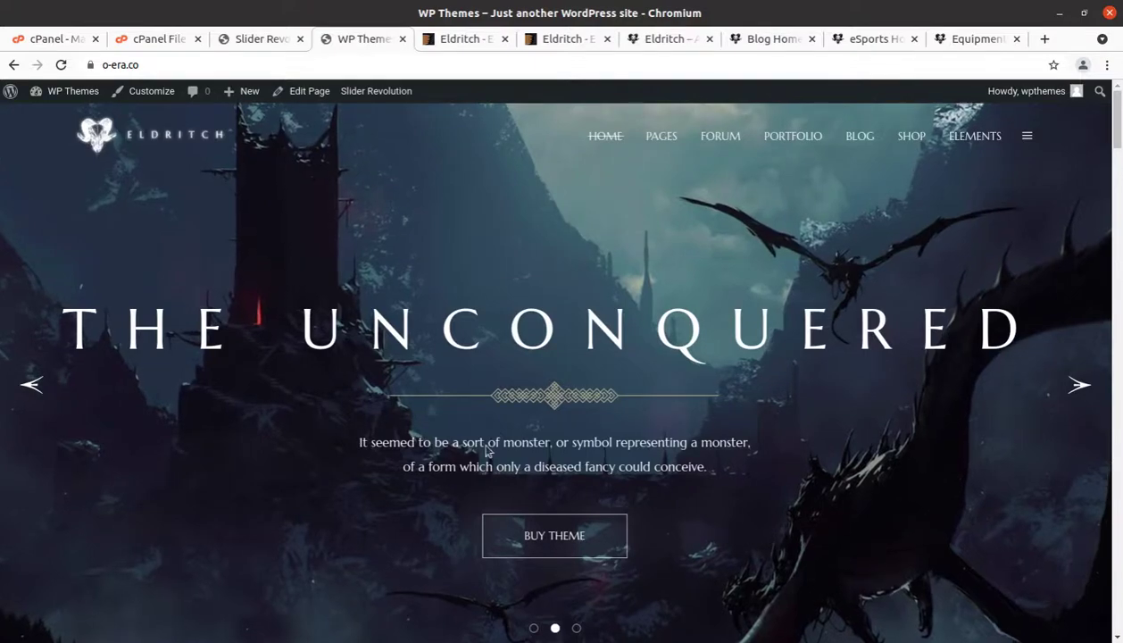
Examine the home page sections from the hero slider down to the portfolio image gallery.
scroll(333, 449, "down", 8)
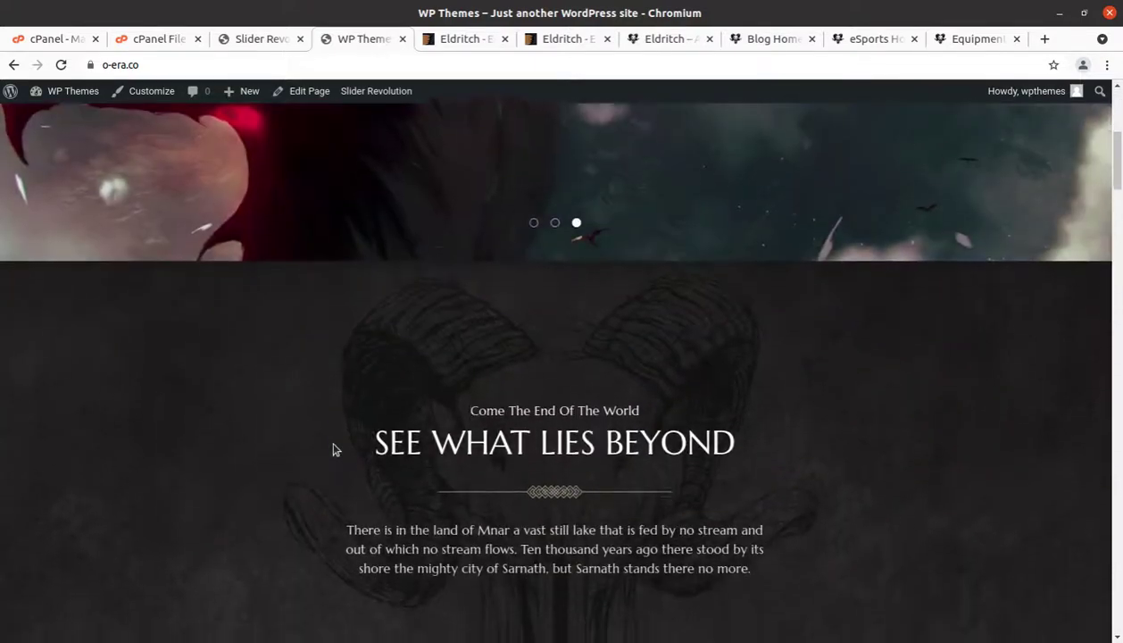
scroll(431, 421, "down", 4)
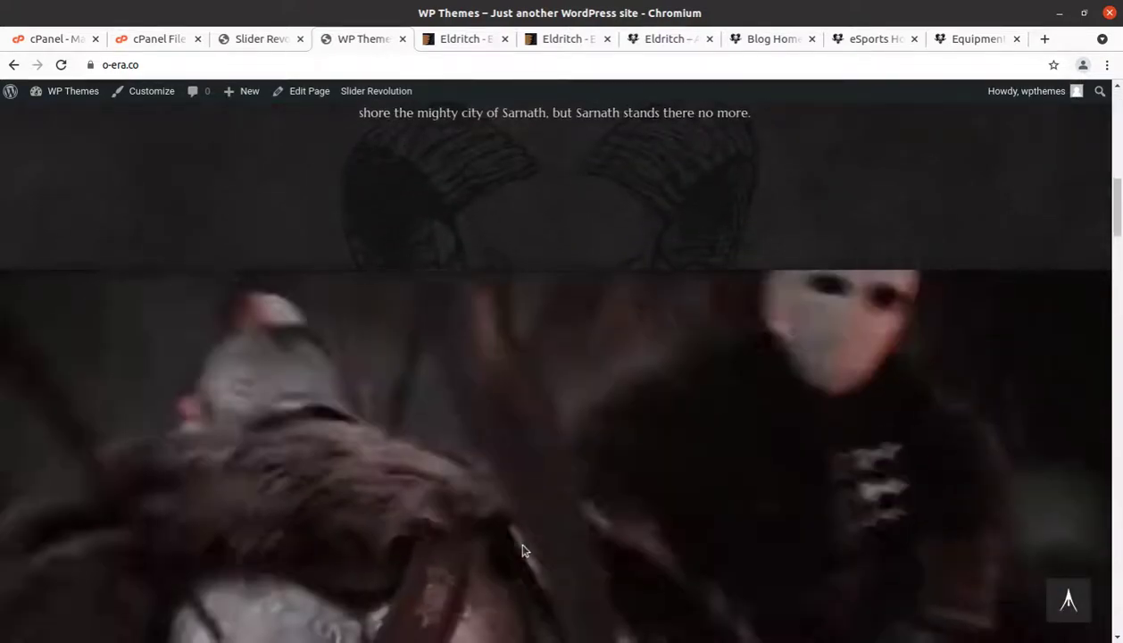
scroll(506, 536, "down", 12)
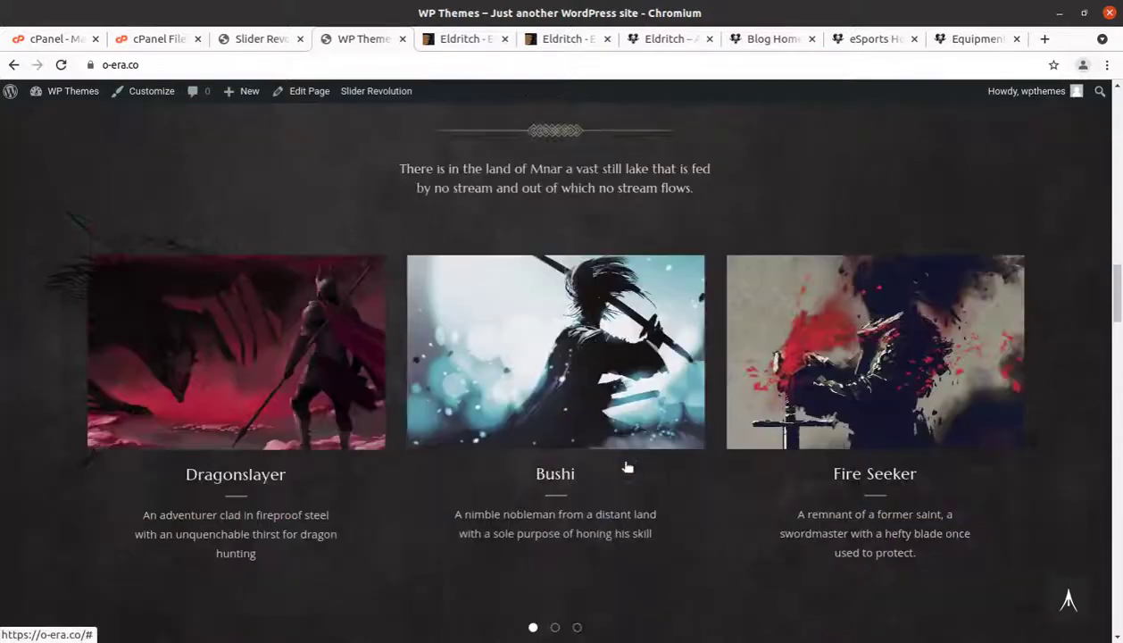
scroll(625, 466, "down", 4)
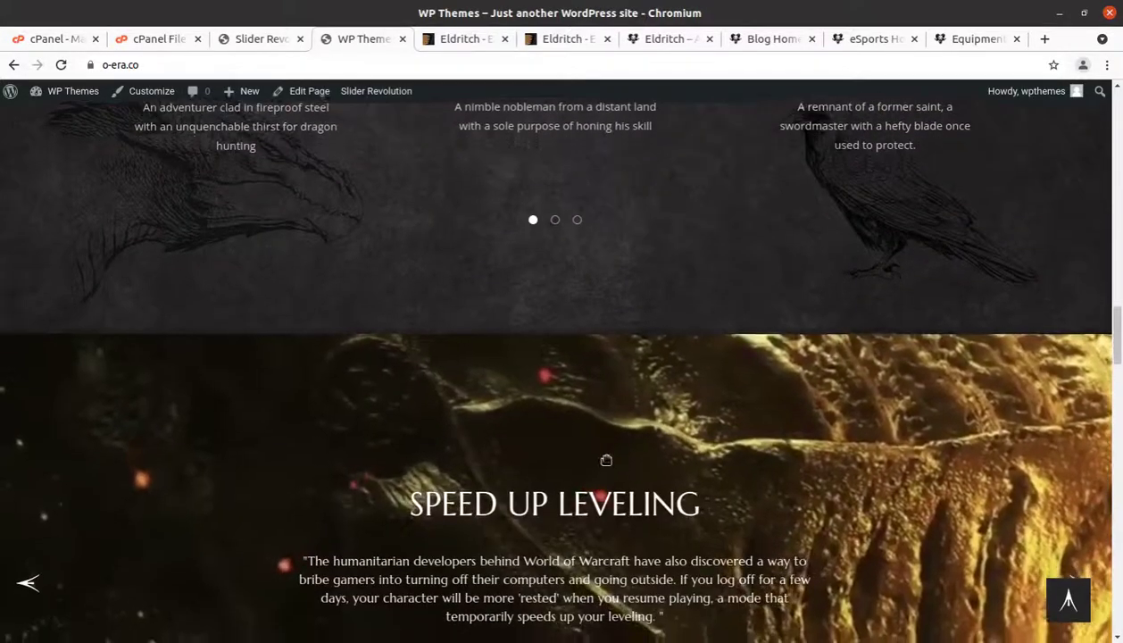
scroll(585, 426, "down", 7)
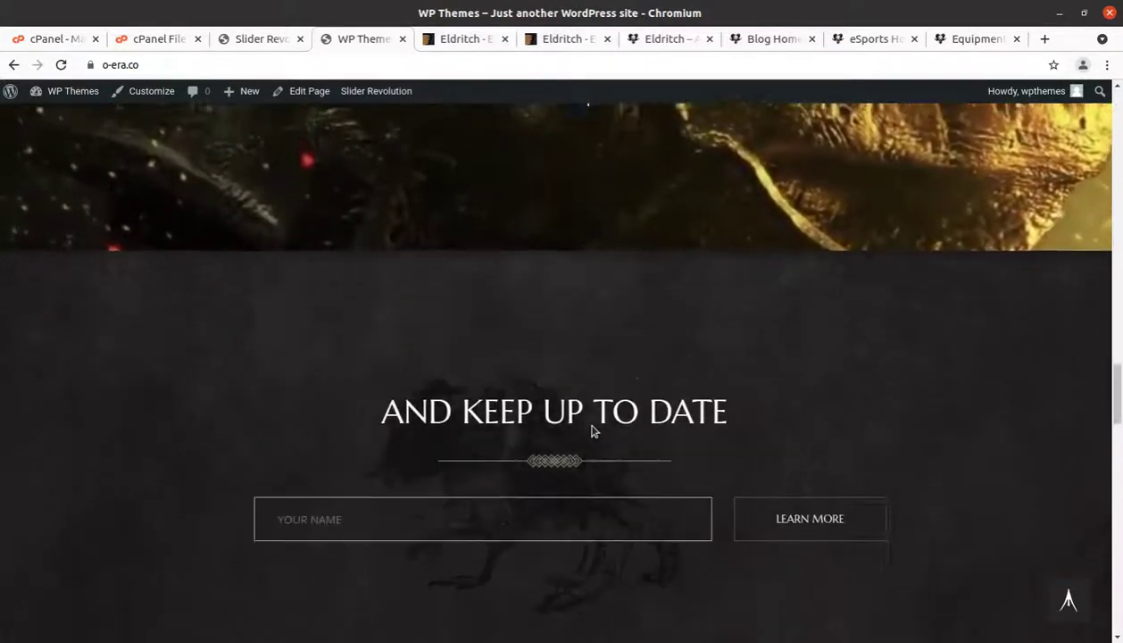
scroll(587, 441, "down", 9)
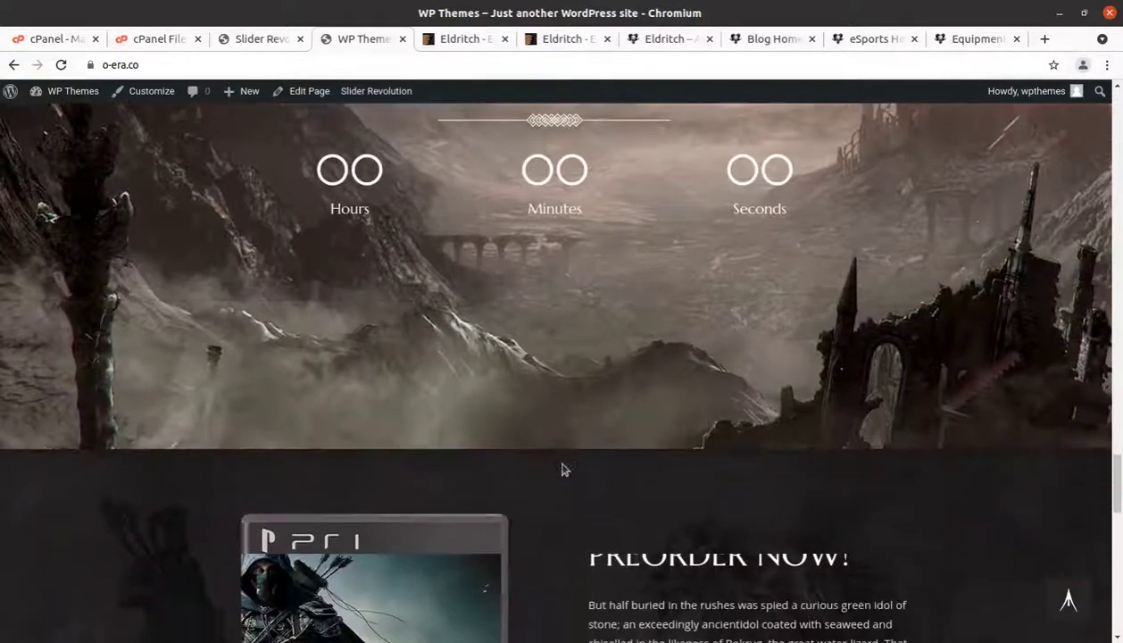
scroll(563, 468, "down", 6)
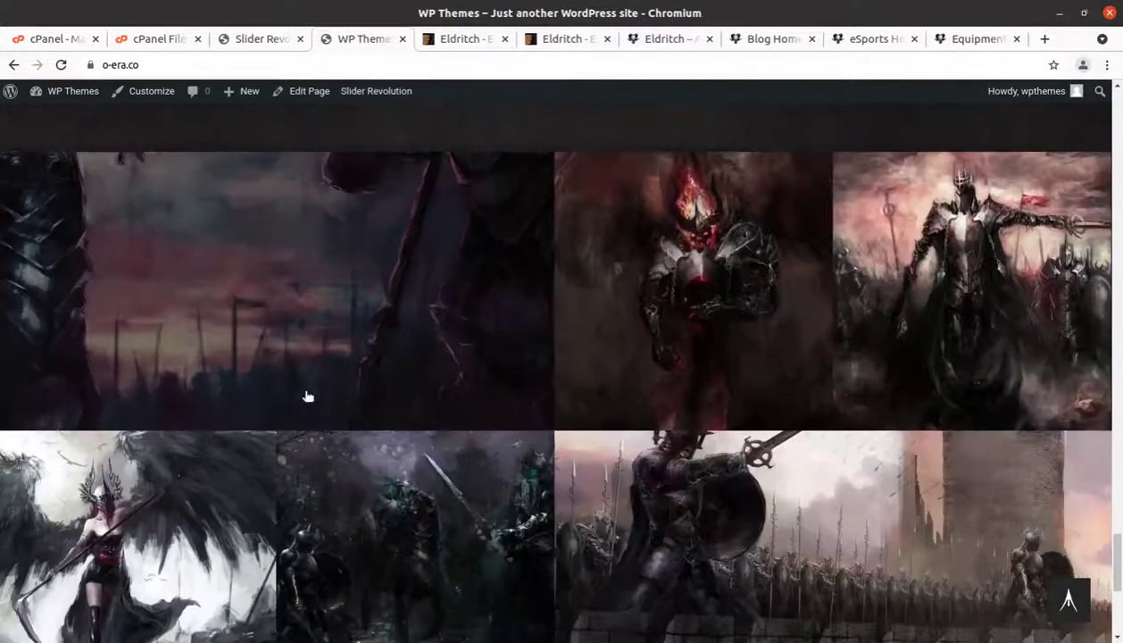
Open the Son of the Black Sword portfolio item, preview one gallery image enlarged, close it, and review the item's details.
left_click(294, 314)
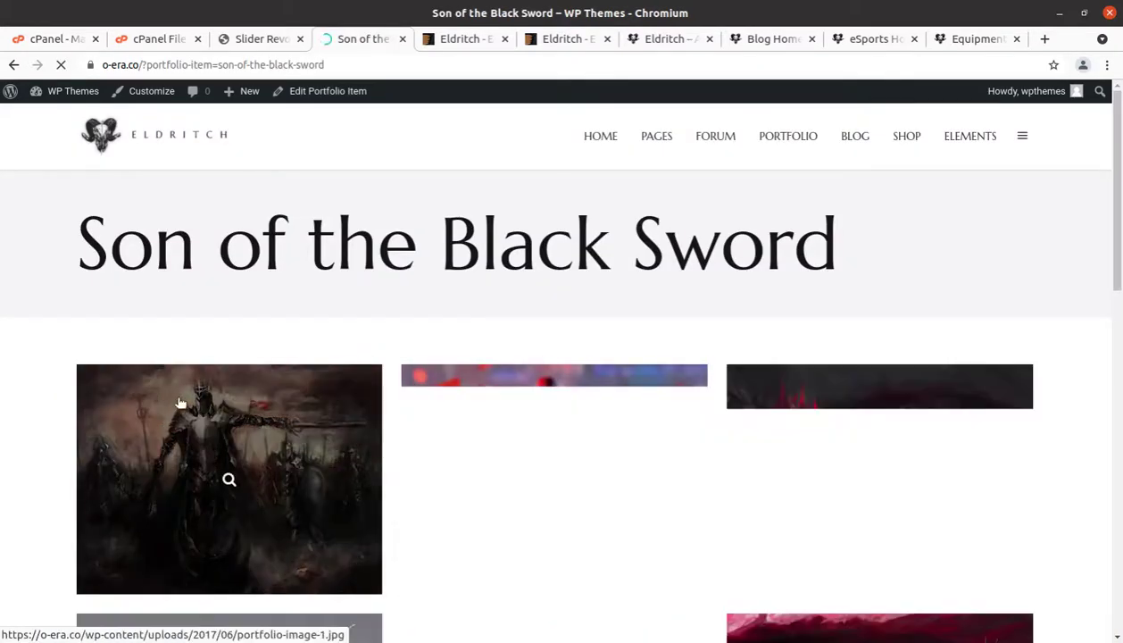
scroll(549, 526, "down", 2)
scroll(549, 526, "down", 3)
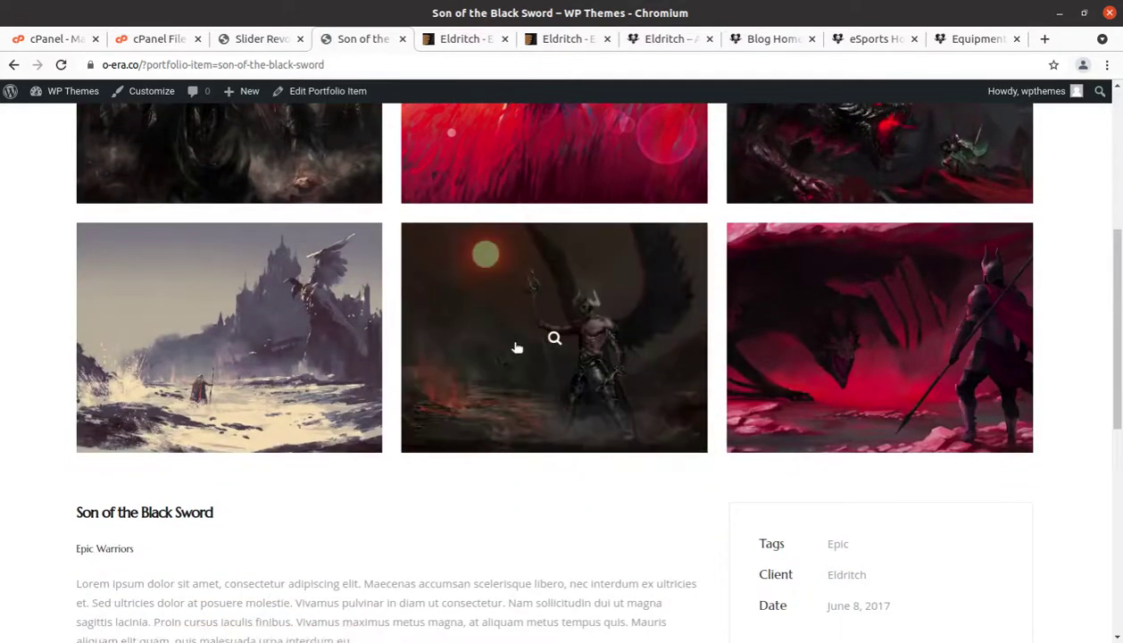
left_click(516, 348)
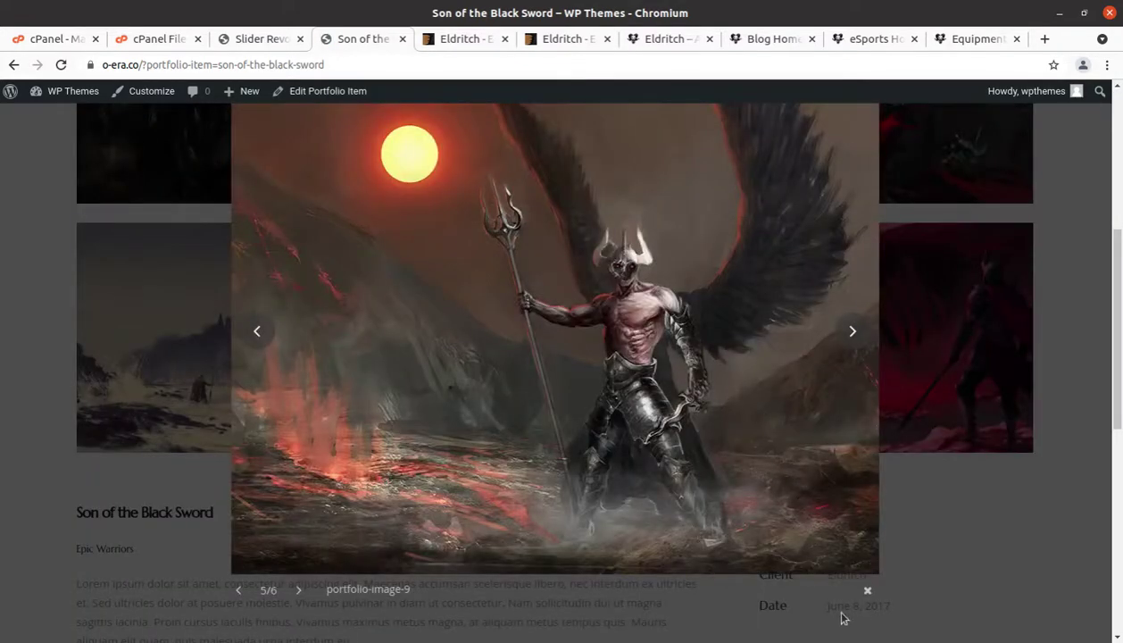
left_click(870, 595)
scroll(577, 538, "down", 3)
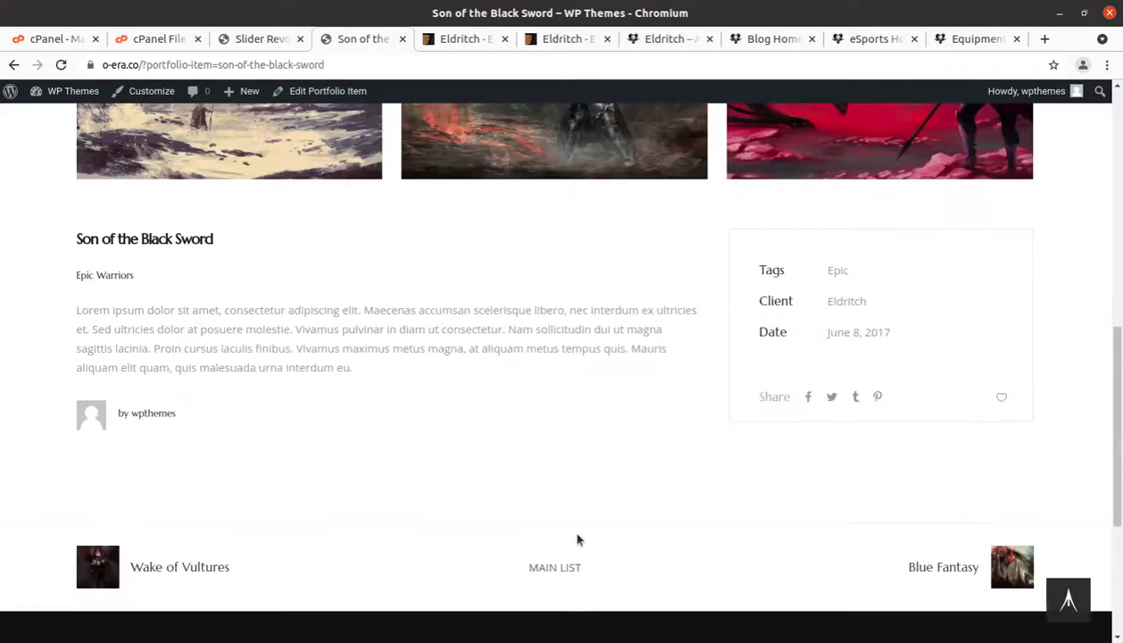
scroll(576, 537, "up", 5)
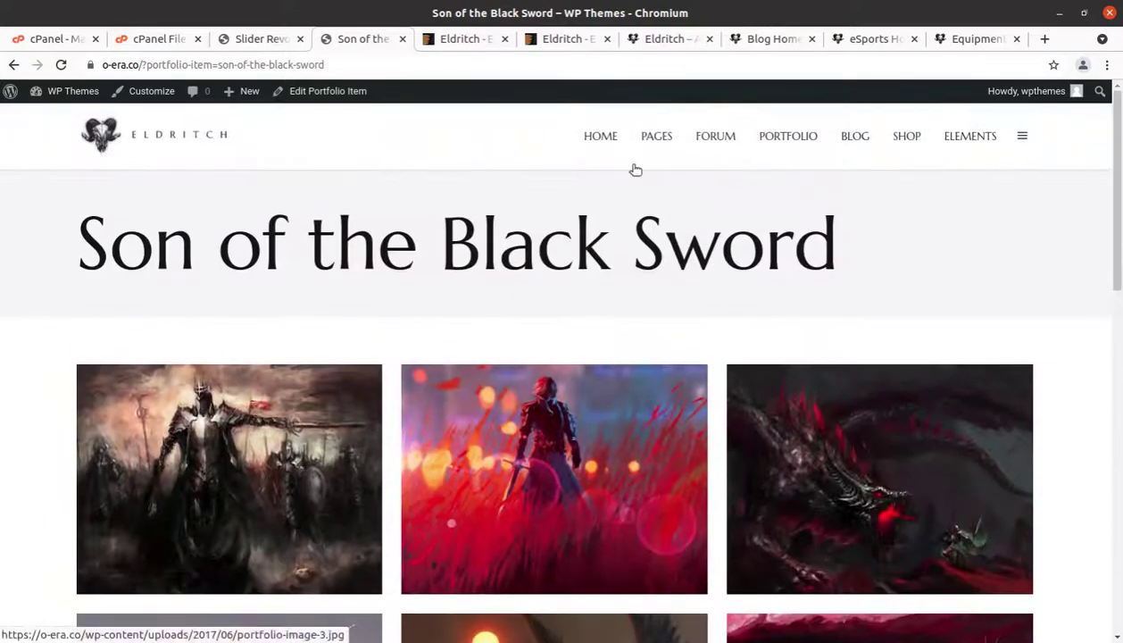
Open the site's About Us page and examine its content from the header image down to the footer.
mouse_move(657, 150)
left_click(668, 203)
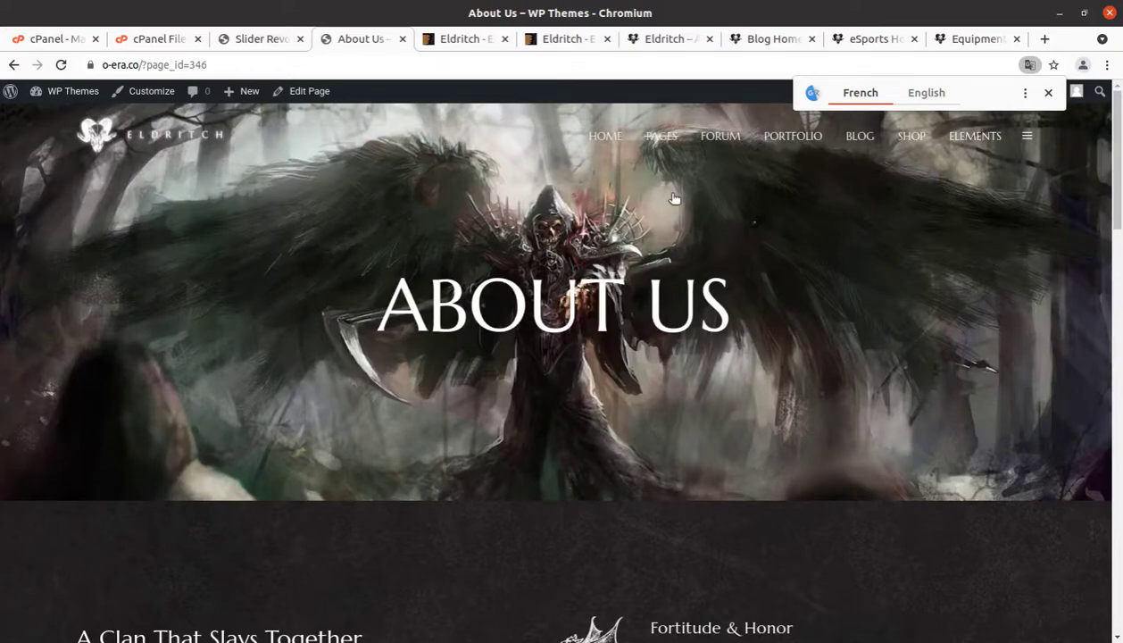
scroll(562, 377, "down", 4)
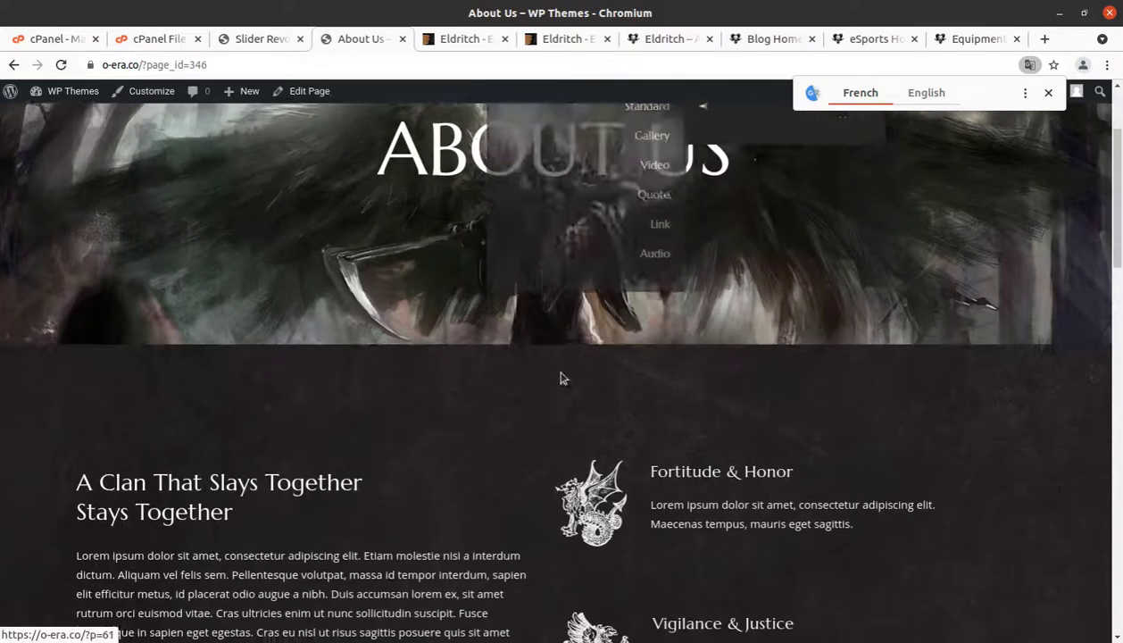
scroll(414, 404, "up", 3)
scroll(428, 357, "down", 2)
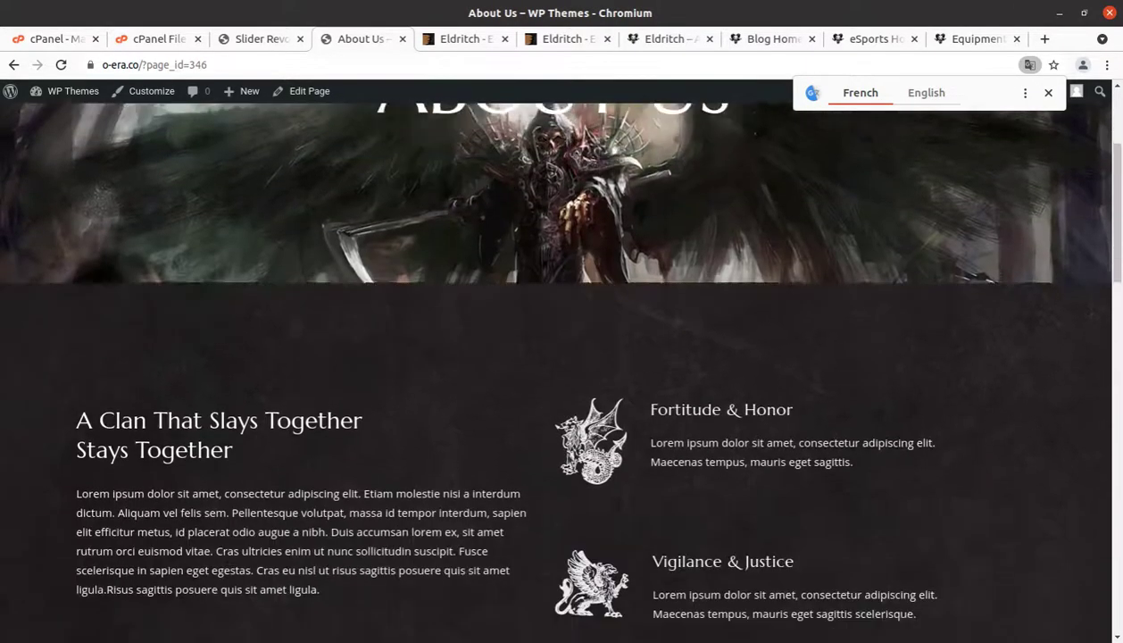
scroll(447, 243, "up", 2)
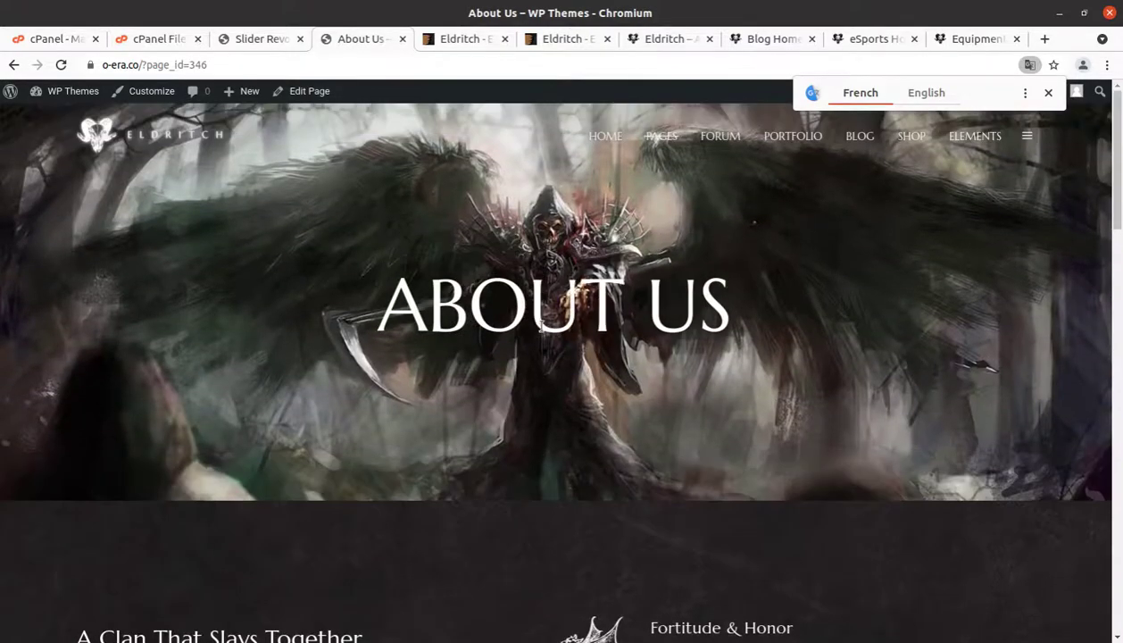
scroll(536, 340, "down", 6)
scroll(530, 362, "down", 10)
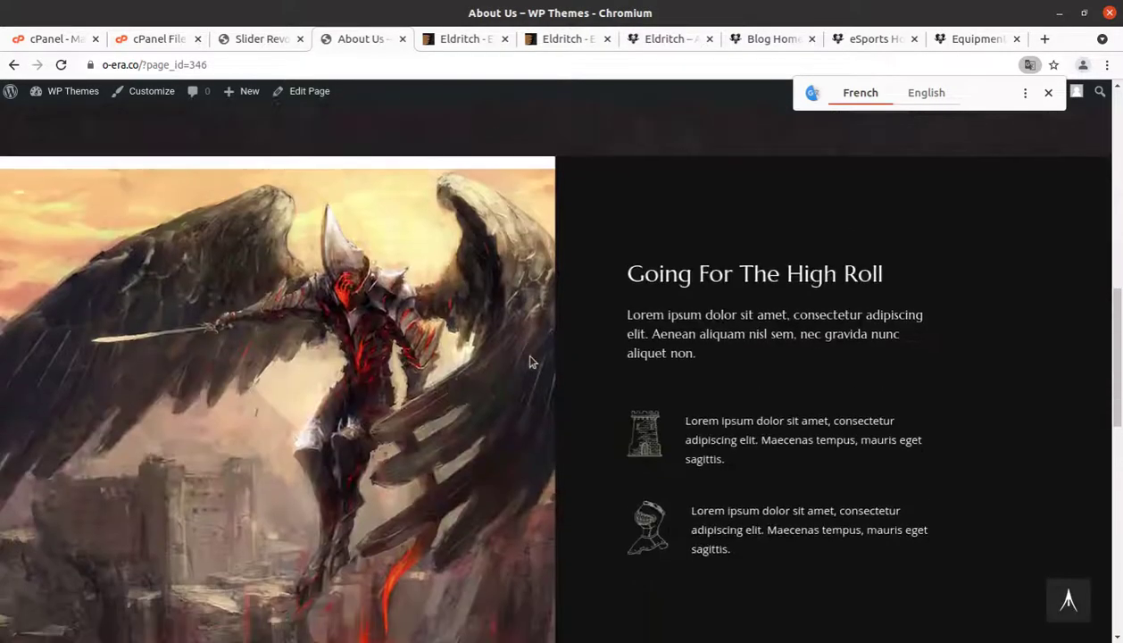
scroll(489, 349, "down", 1)
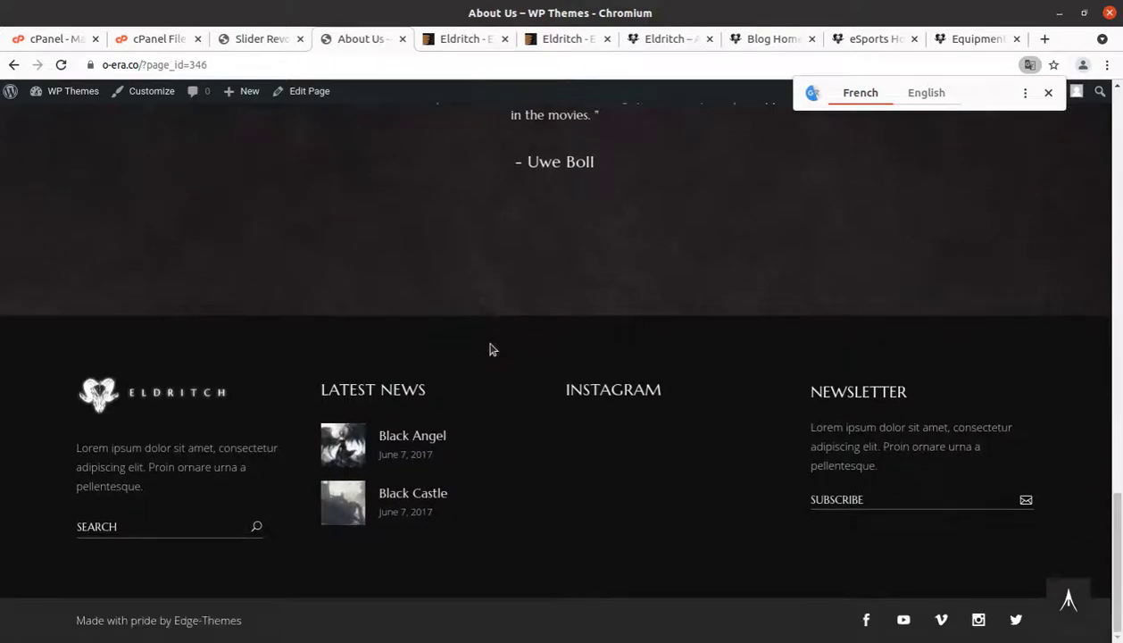
Open the Shop Home page from the site's collection of home page demos.
scroll(489, 349, "up", 12)
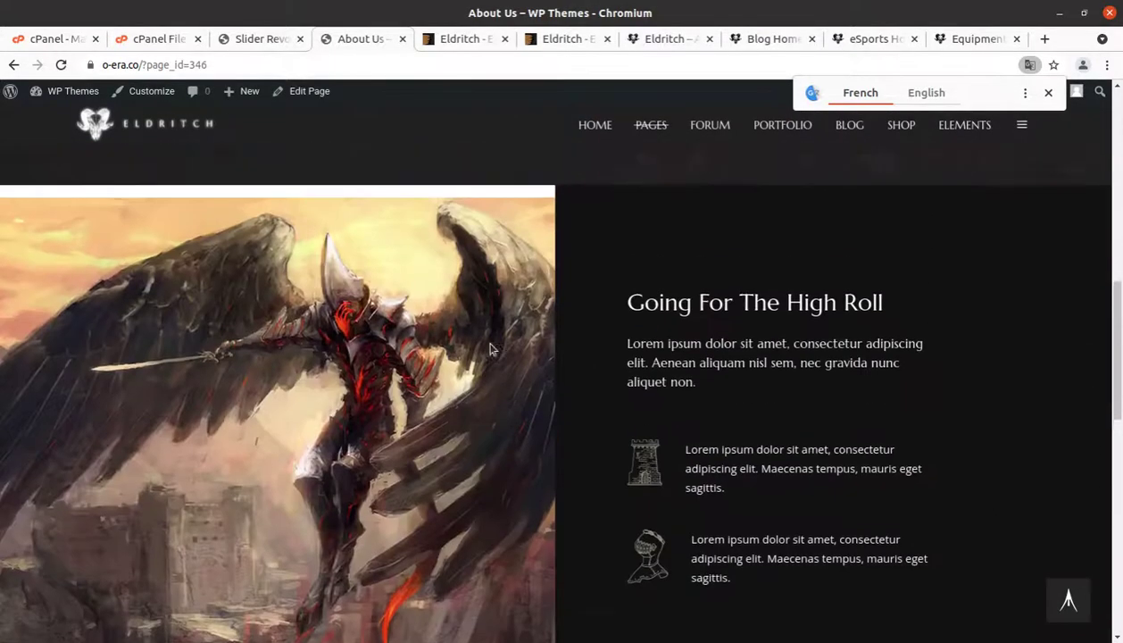
scroll(490, 349, "up", 3)
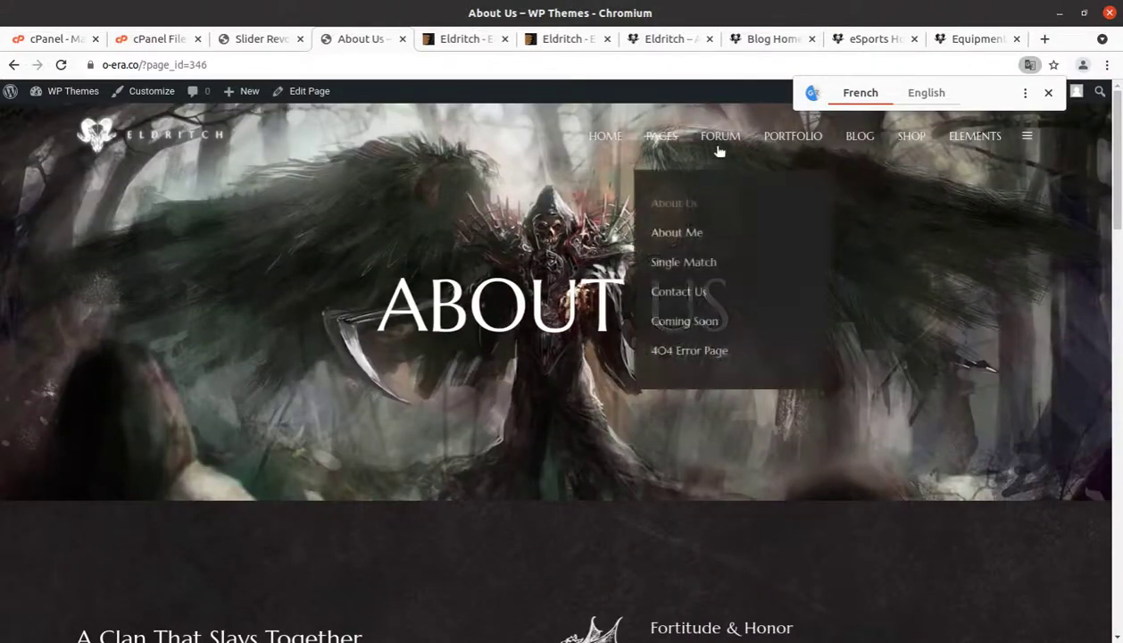
mouse_move(613, 145)
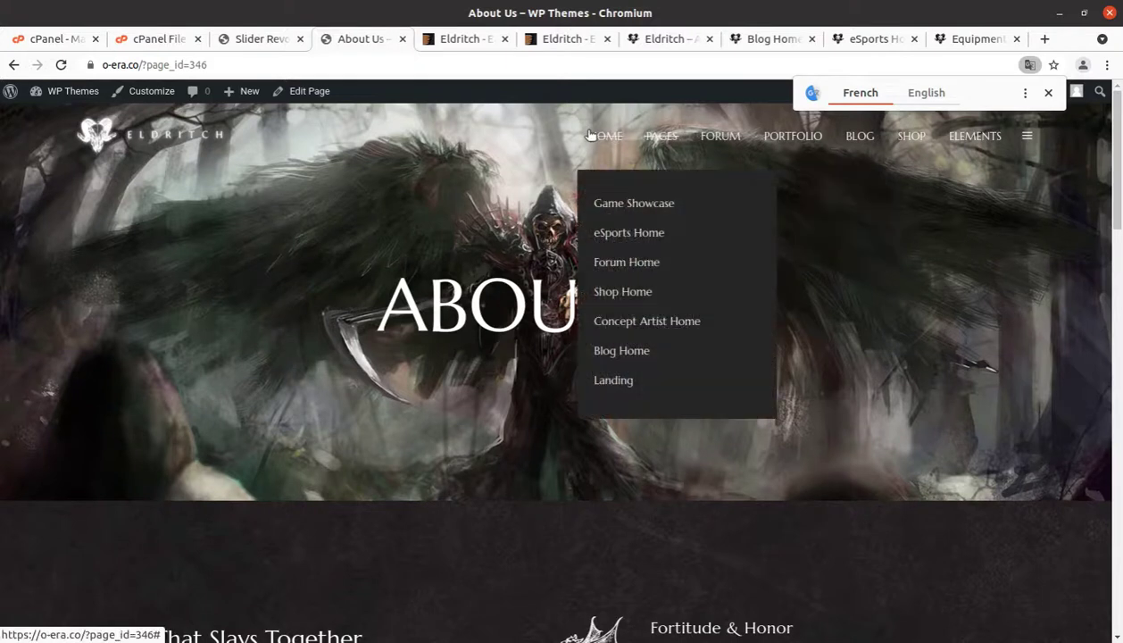
left_click(618, 294)
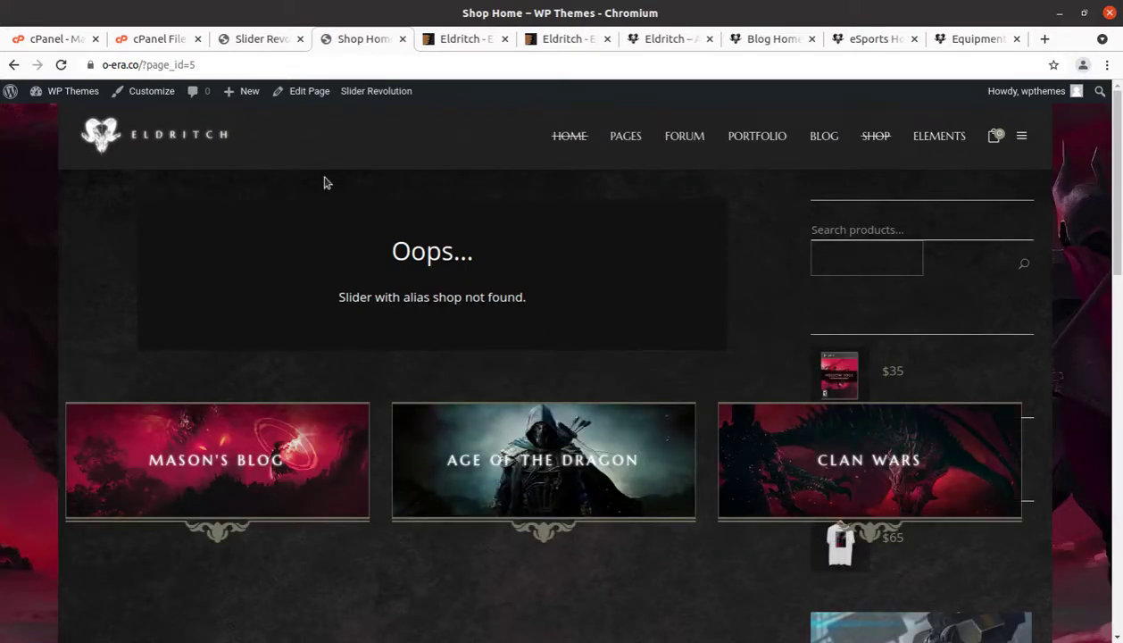
Import the shop.zip slider from the revslider folder into Slider Revolution using Manual Import.
left_click(231, 40)
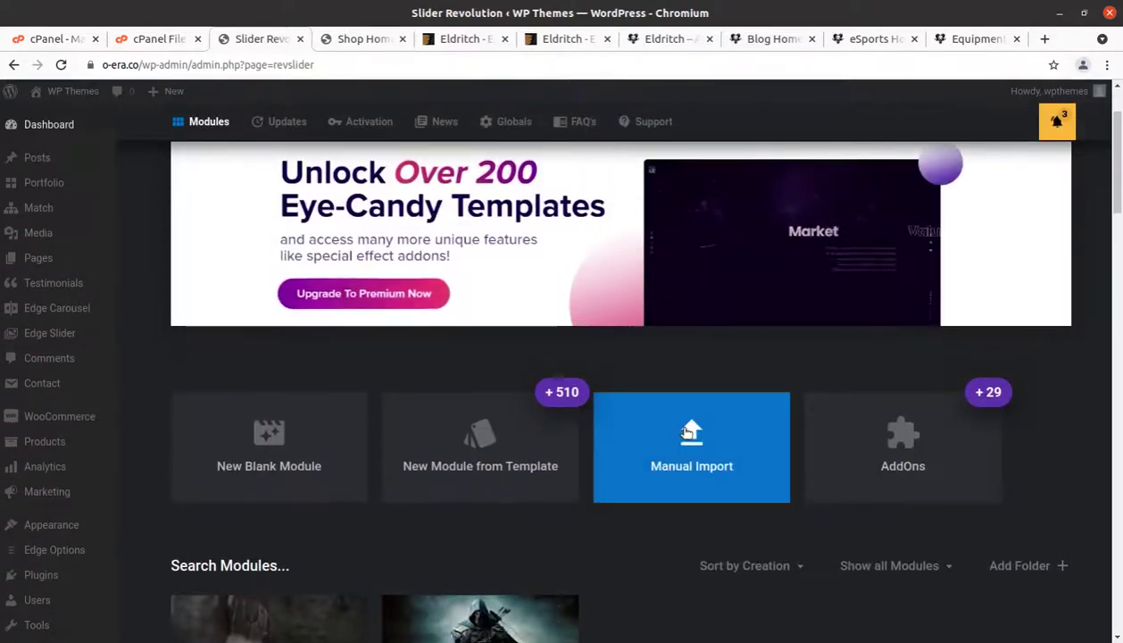
left_click(688, 434)
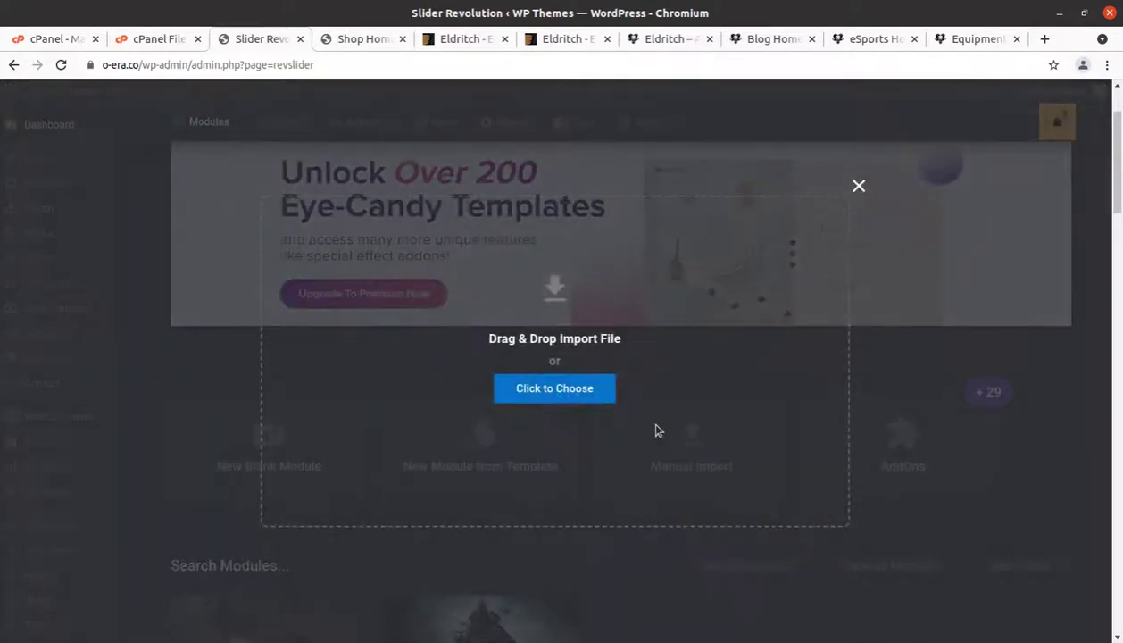
left_click(551, 390)
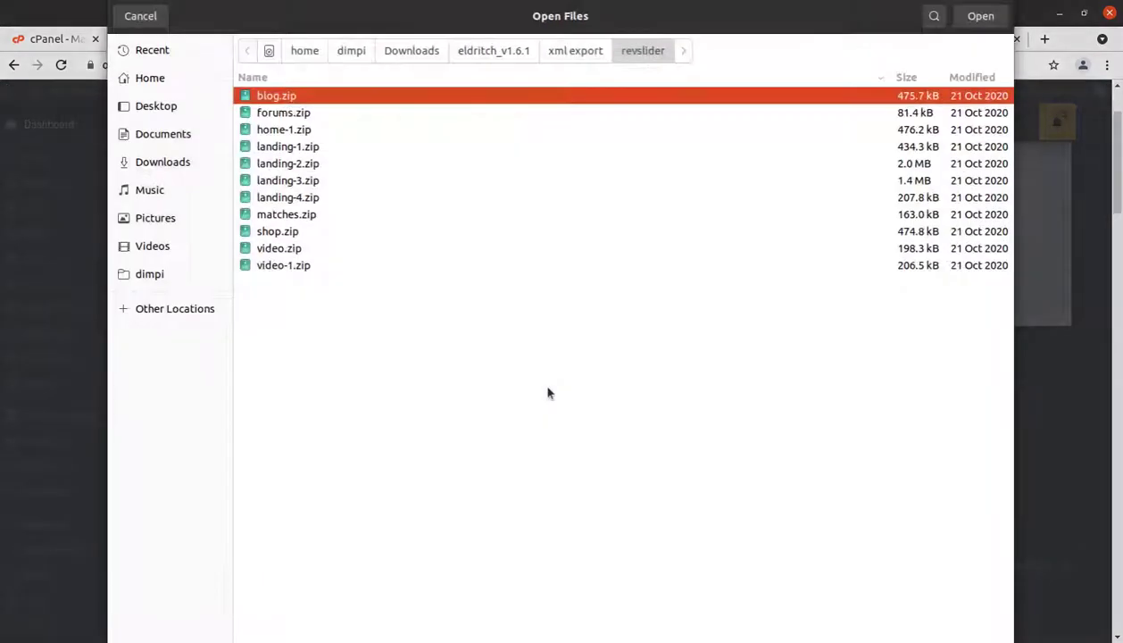
left_click(287, 232)
left_click(981, 18)
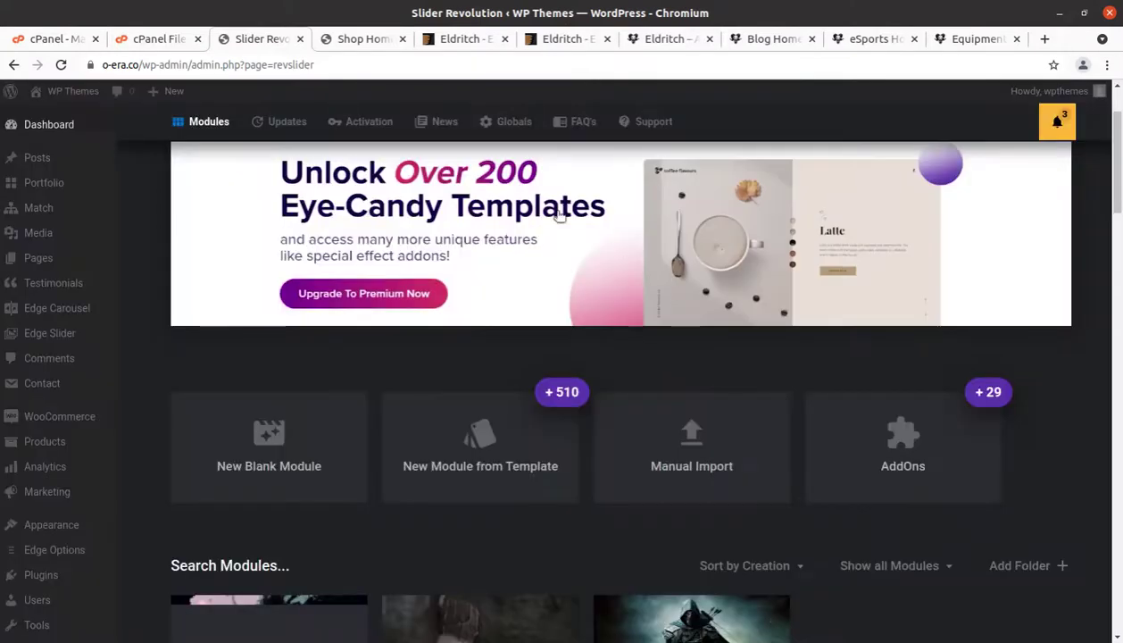
Return to the Shop Home page and examine its slider, banners, product categories and footer.
left_click(368, 39)
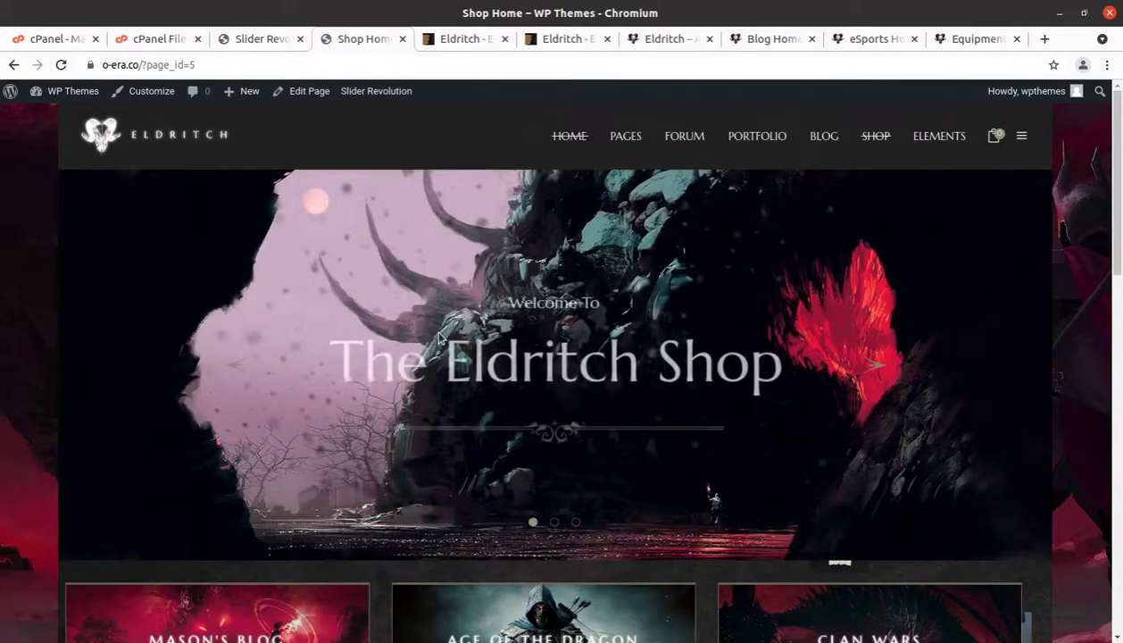
scroll(437, 338, "down", 3)
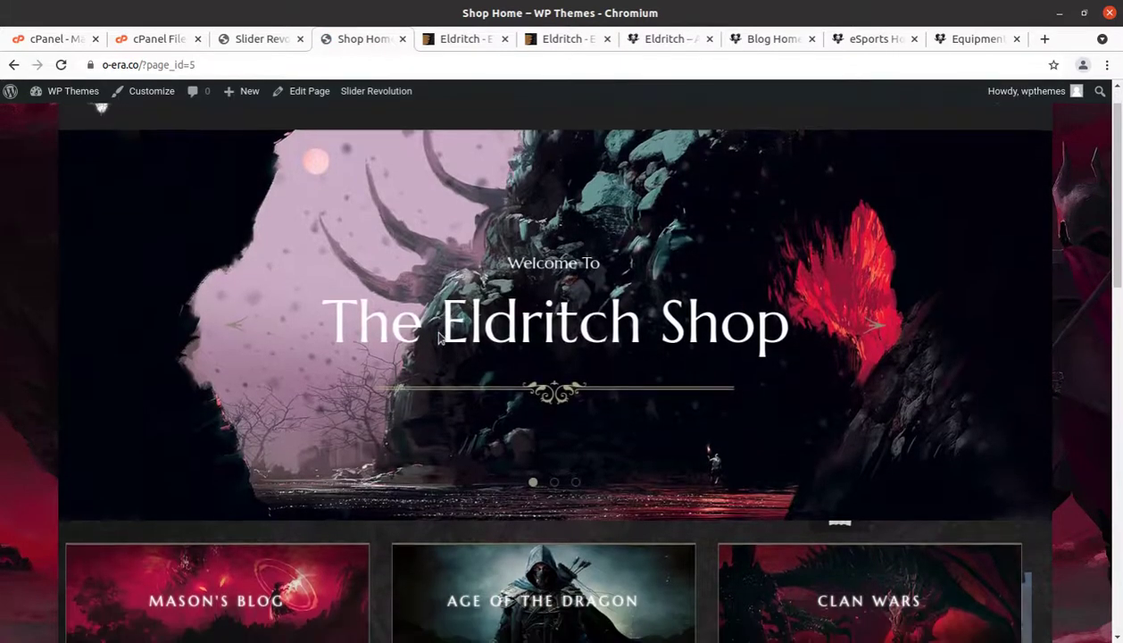
scroll(438, 338, "up", 3)
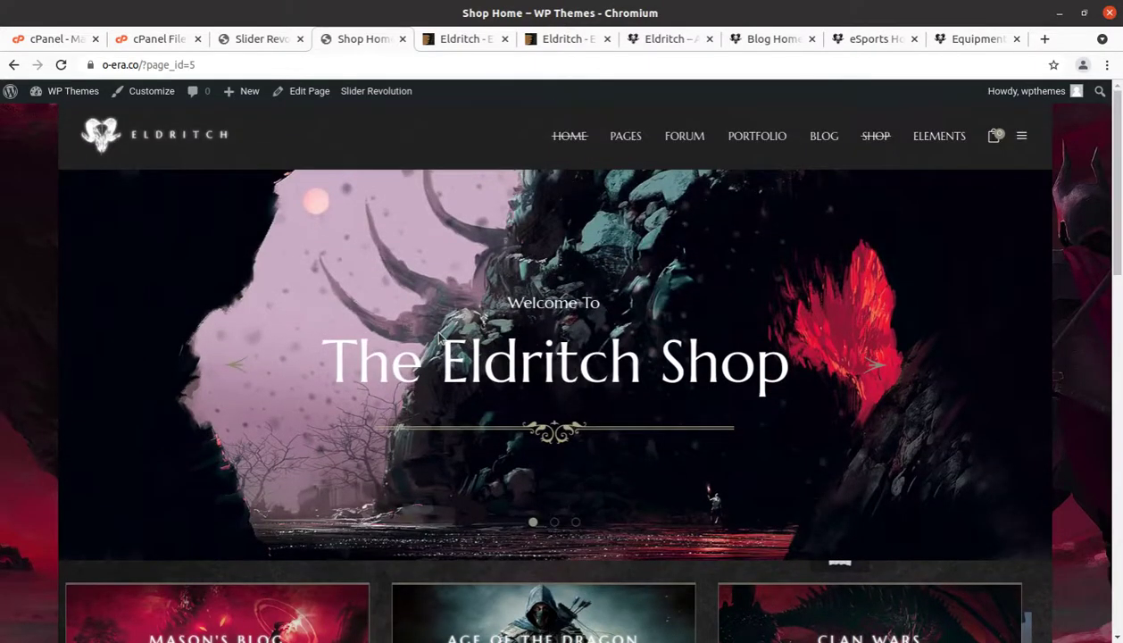
scroll(437, 337, "down", 8)
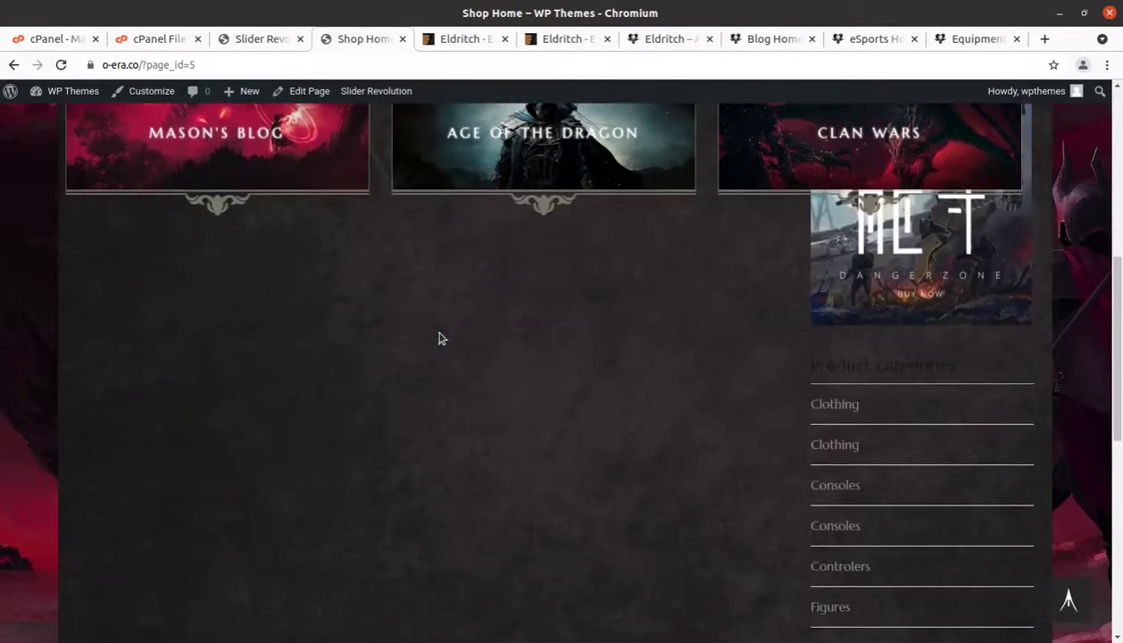
scroll(439, 337, "down", 6)
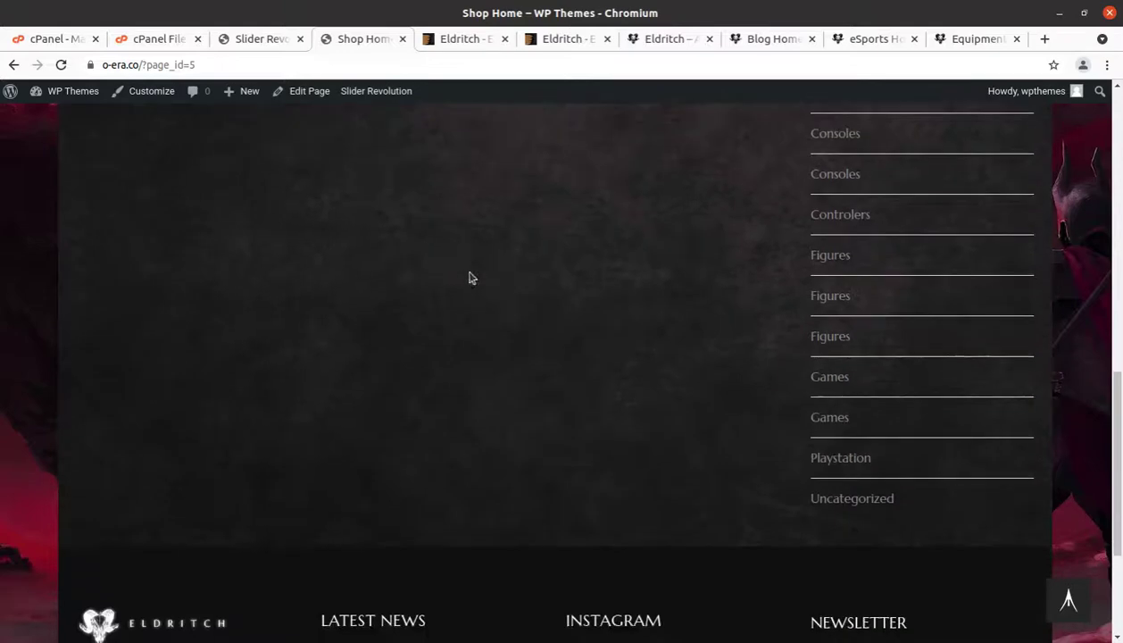
scroll(416, 352, "down", 3)
scroll(416, 352, "up", 11)
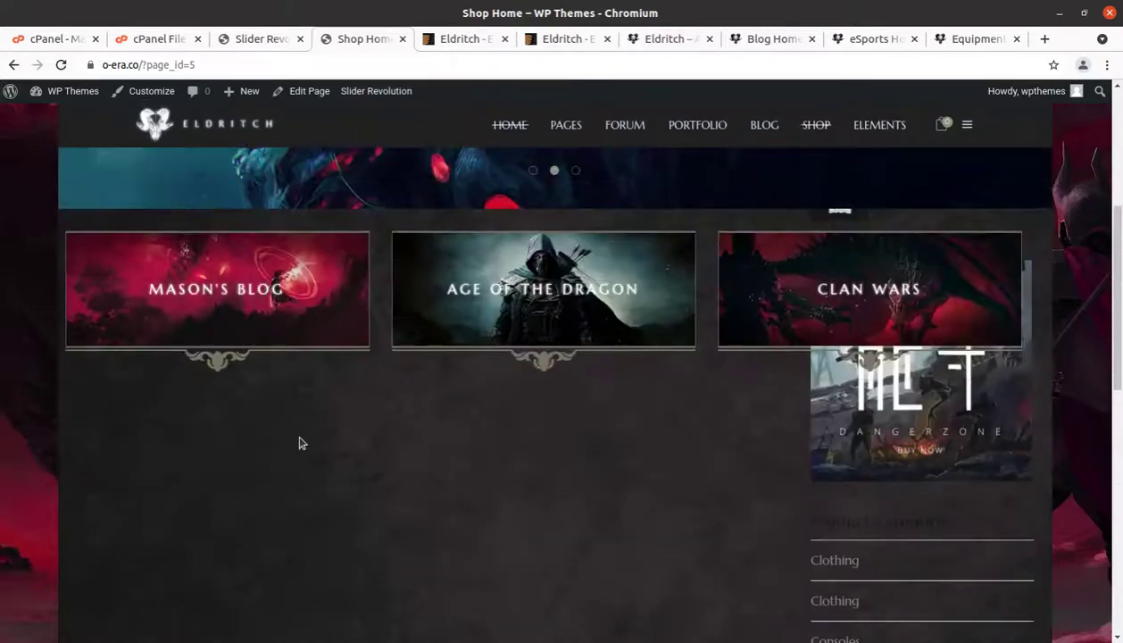
scroll(459, 434, "up", 5)
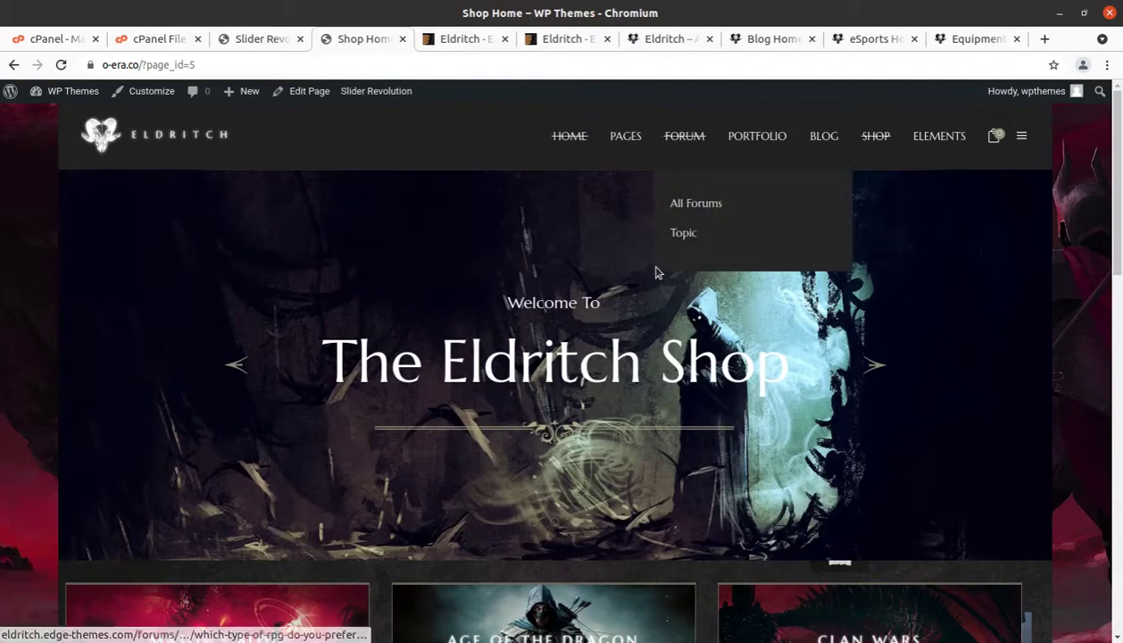
scroll(479, 408, "down", 5)
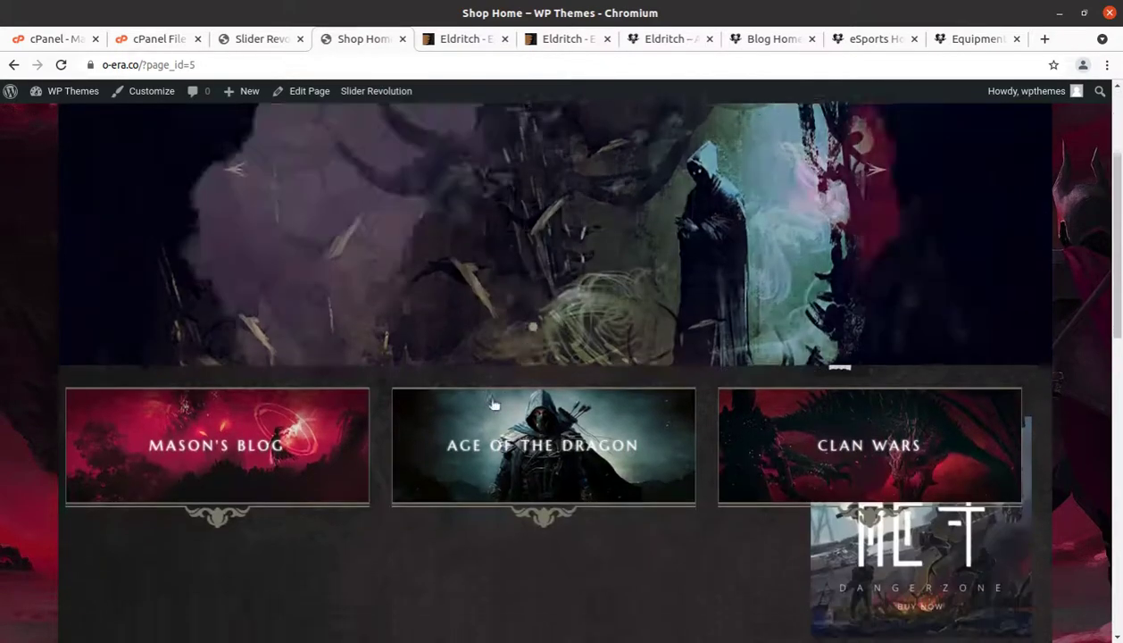
scroll(437, 492, "down", 2)
scroll(418, 491, "up", 7)
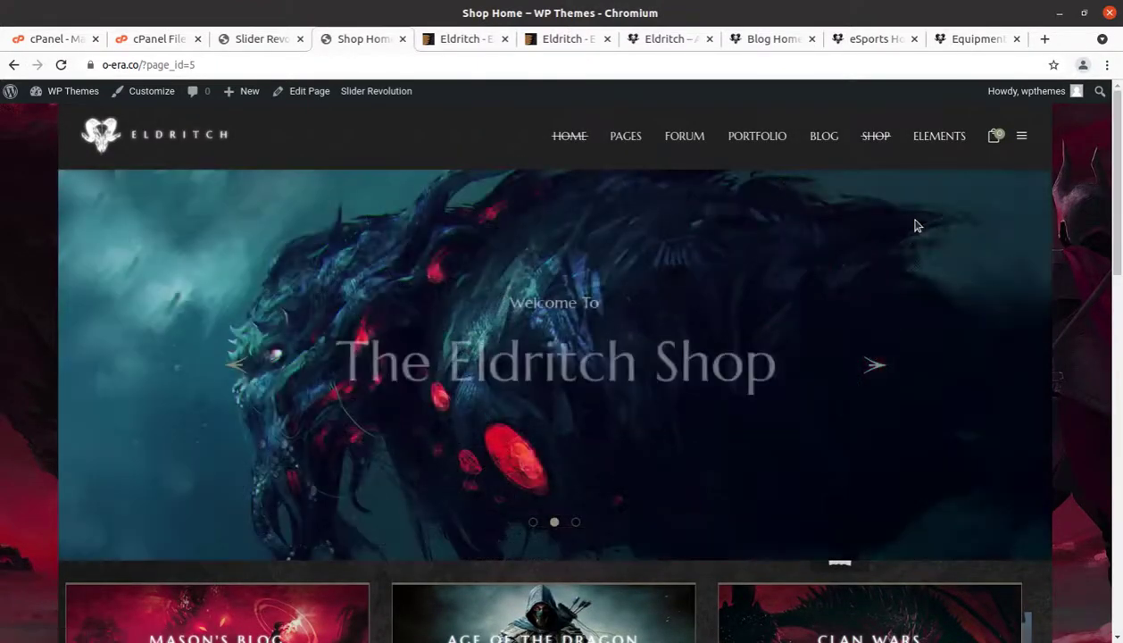
Check the slide-out side area of the Shop Home page and close it again.
left_click(1022, 136)
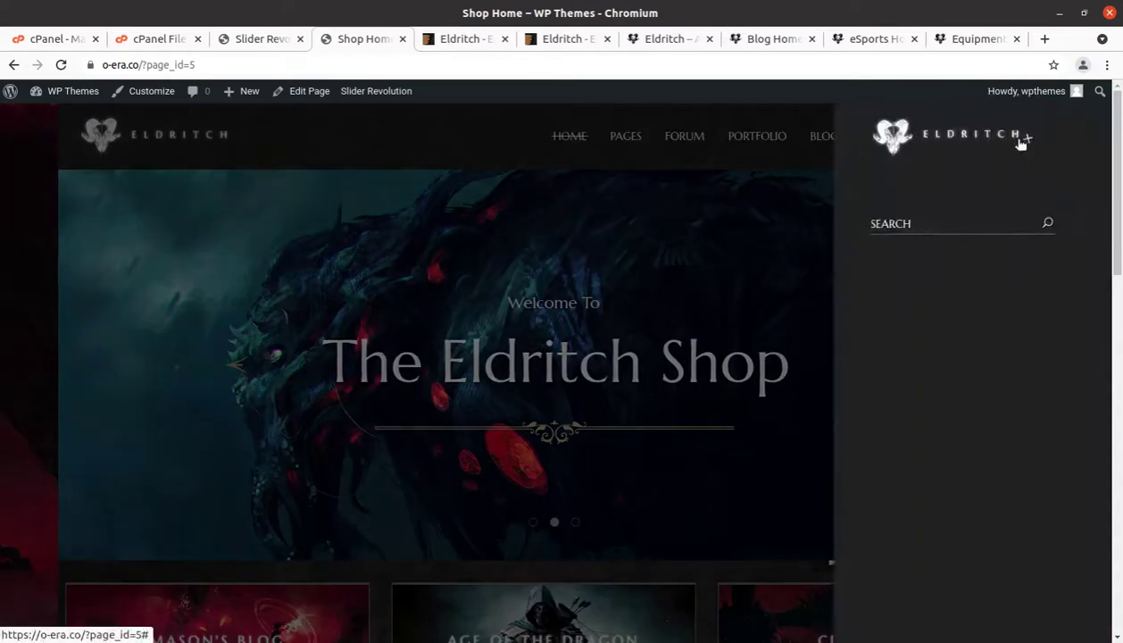
left_click(737, 155)
mouse_move(696, 143)
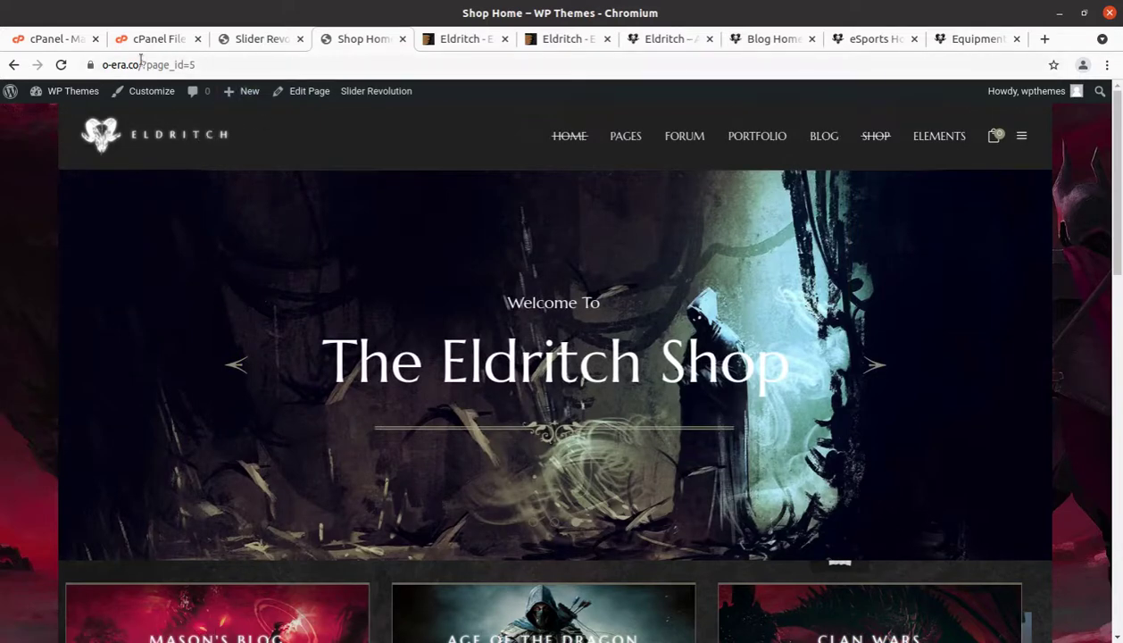
Load the site's main home page at o-era.co and review its slider and the introduction section below.
left_click_drag(141, 60, 310, 63)
key("BackSpace")
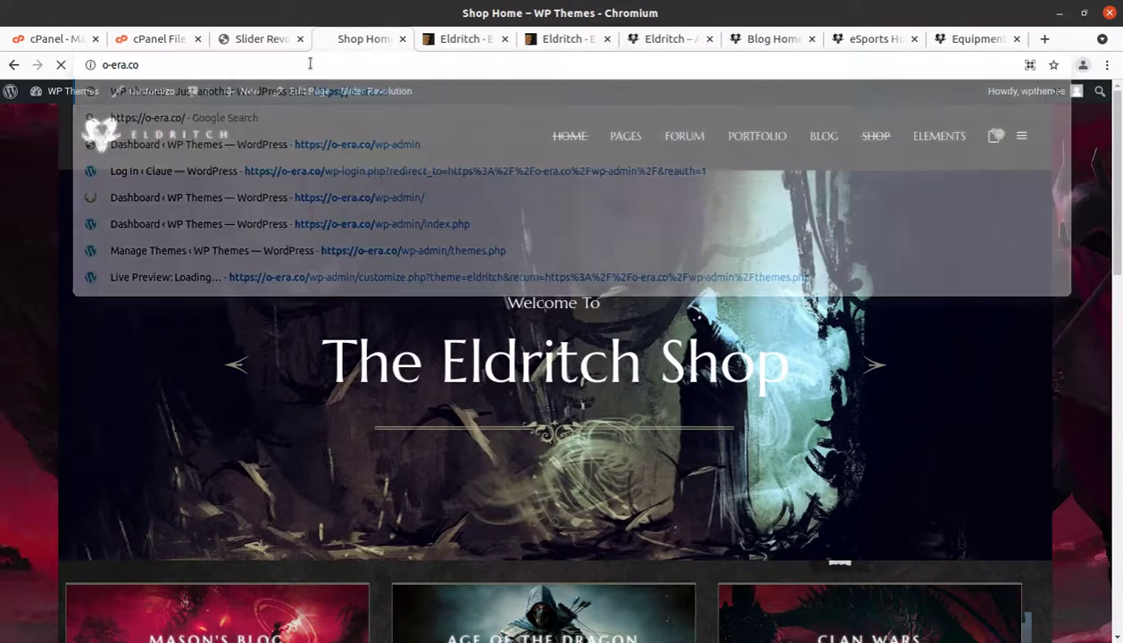
key("Return")
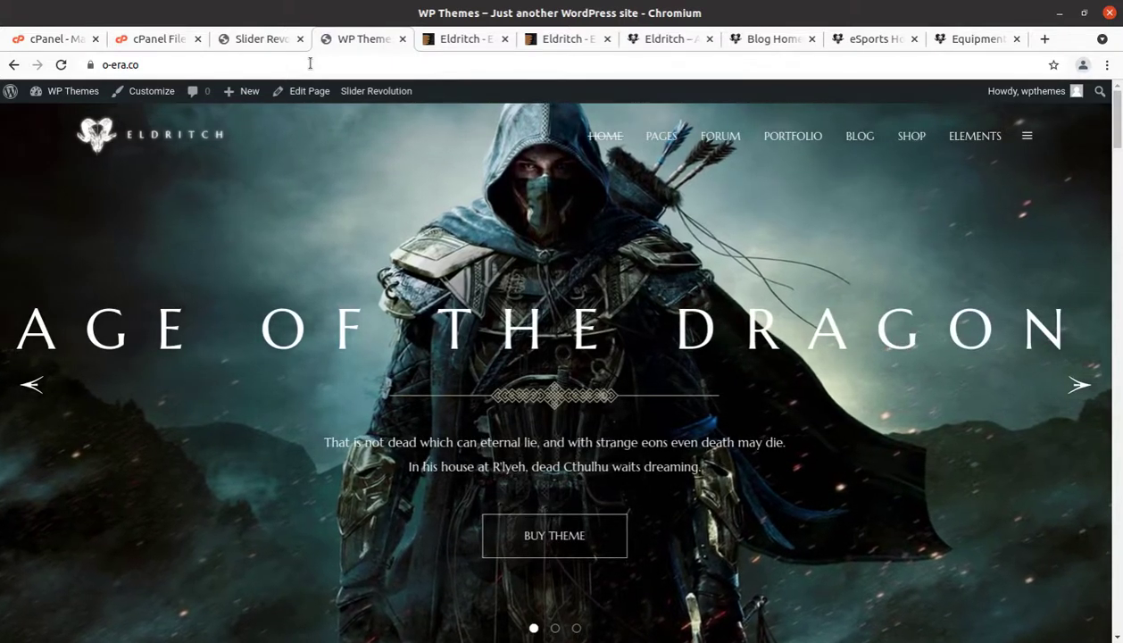
scroll(552, 296, "down", 4)
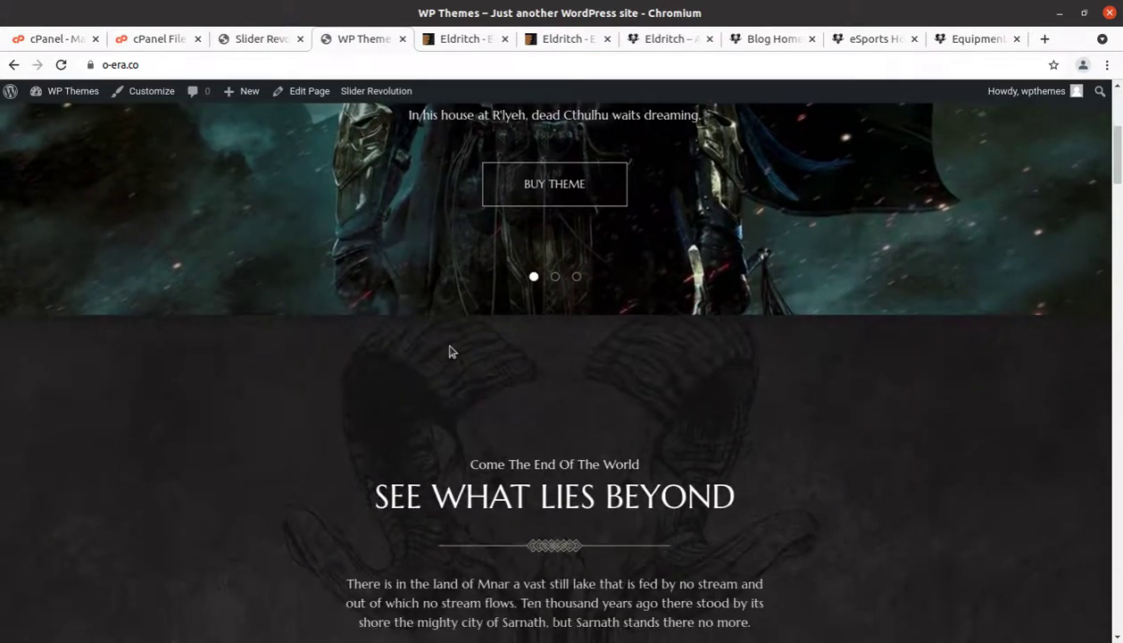
scroll(296, 406, "down", 4)
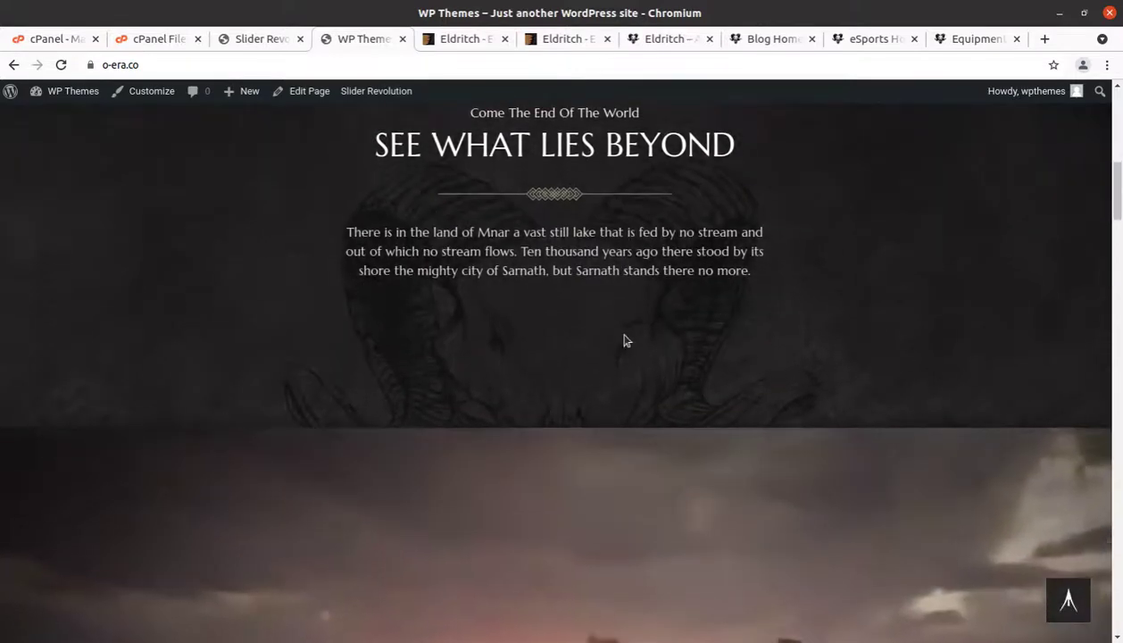
scroll(626, 341, "up", 8)
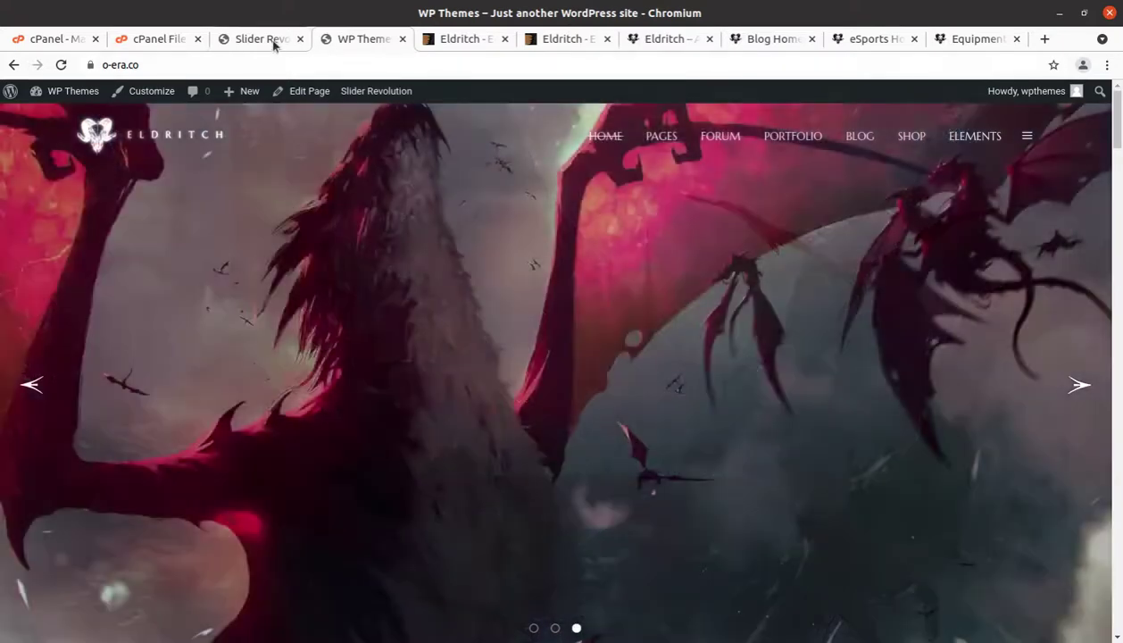
Go to the WordPress dashboard, open the Portfolio list in a new tab and look through its items.
left_click(268, 39)
left_click(57, 130)
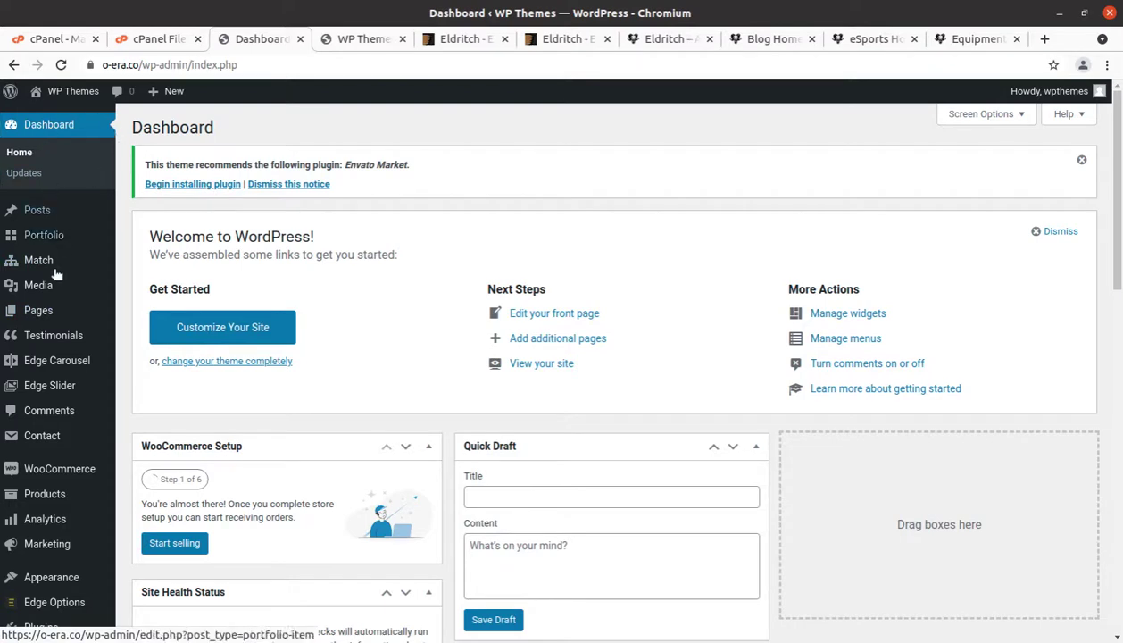
mouse_move(43, 270)
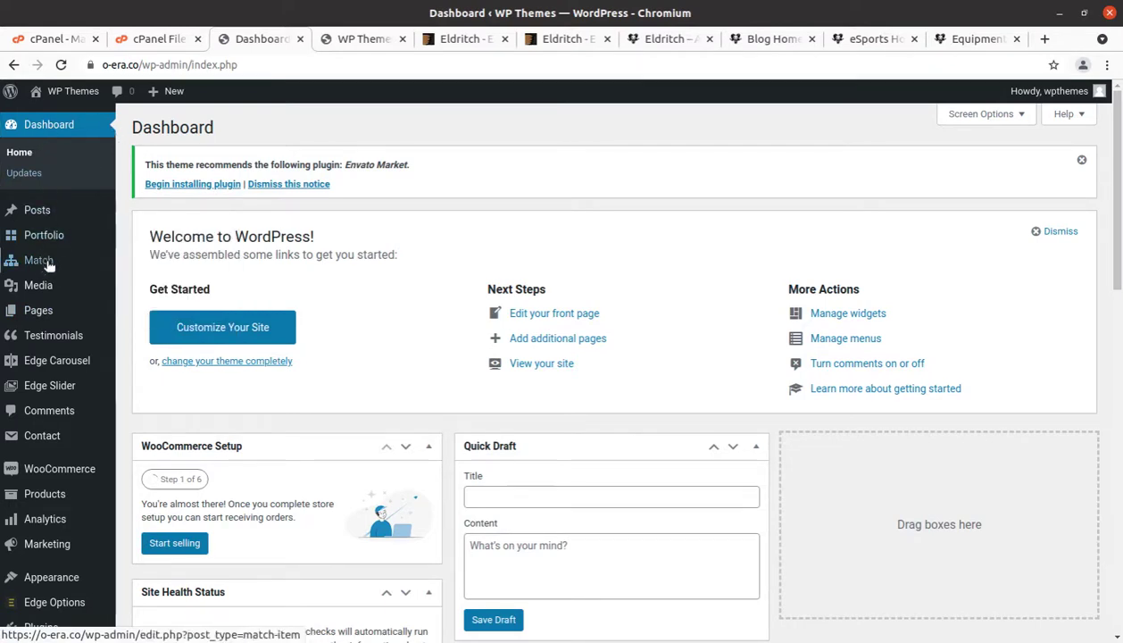
mouse_move(47, 240)
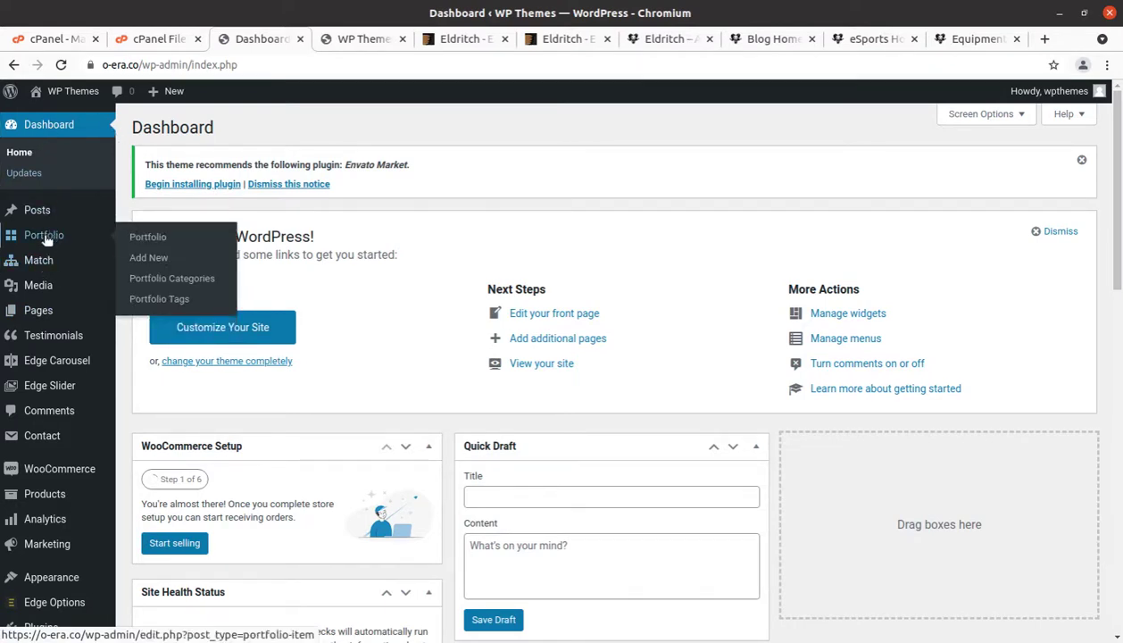
middle_click(163, 243)
left_click(324, 40)
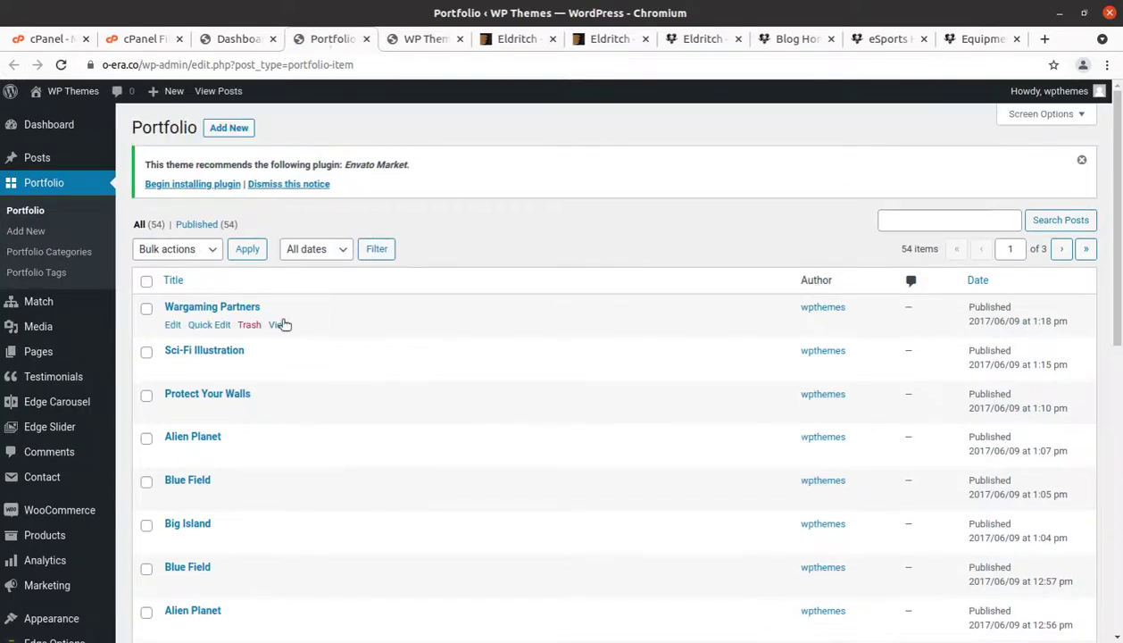
scroll(268, 313, "down", 3)
scroll(260, 295, "down", 4)
scroll(251, 314, "up", 5)
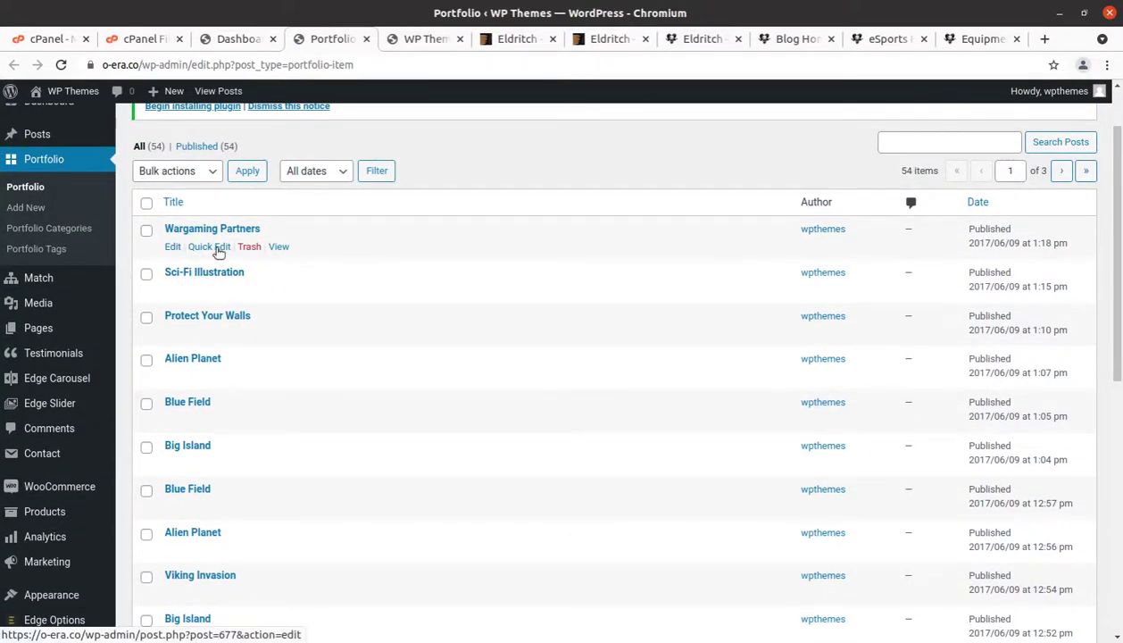
View the Wargaming Partners portfolio item in a new tab, review its image gallery and close the tab.
middle_click(279, 246)
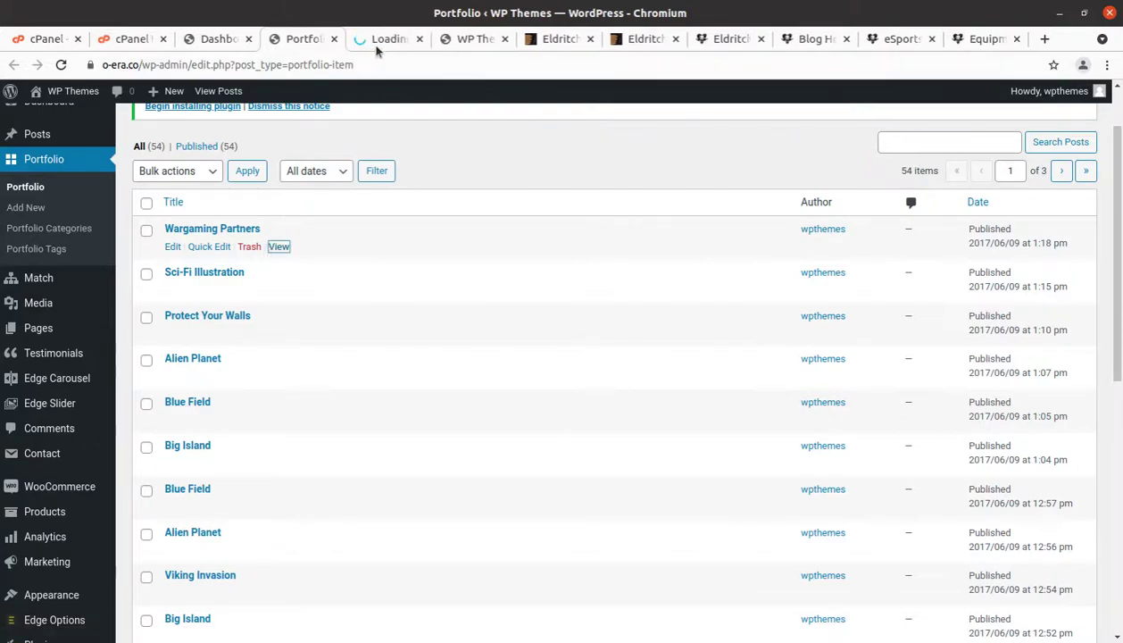
left_click(378, 41)
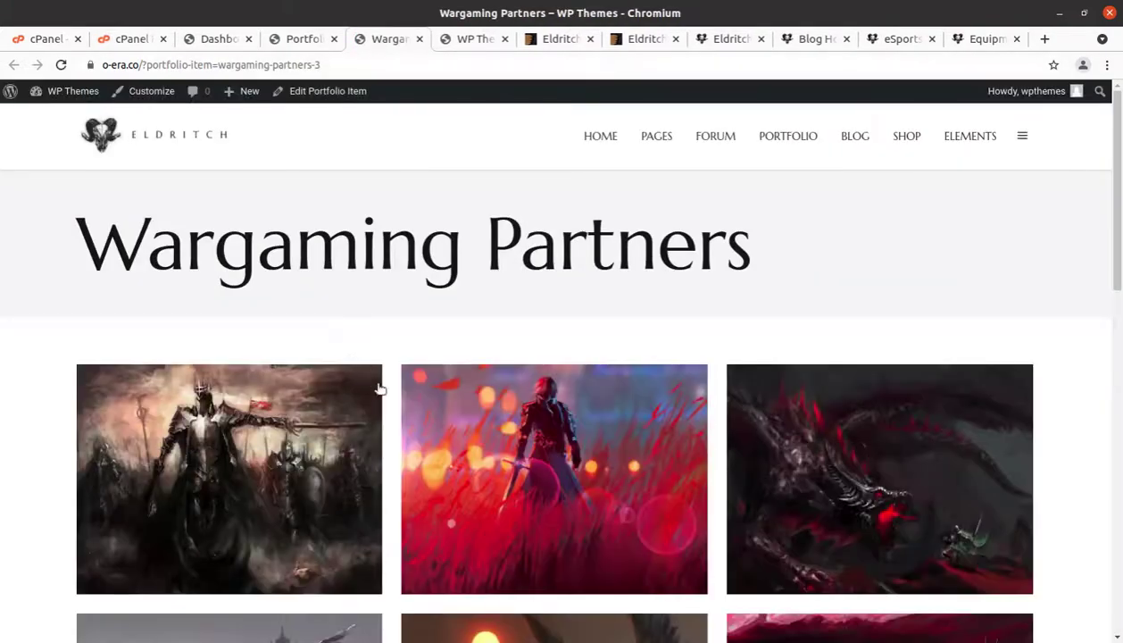
scroll(383, 382, "down", 9)
scroll(373, 381, "up", 7)
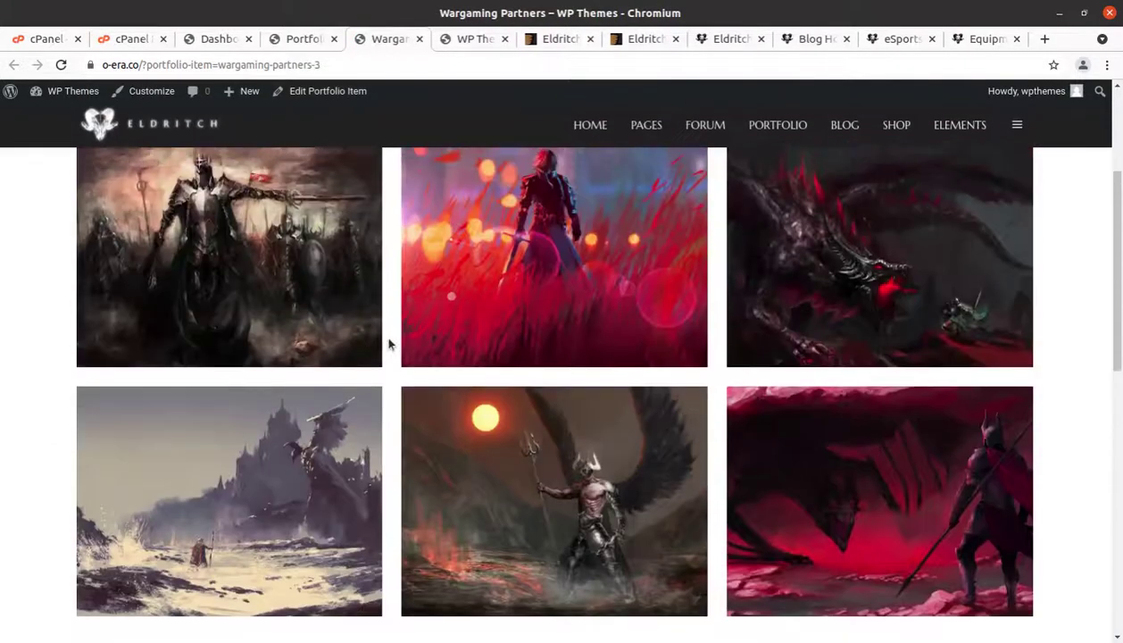
scroll(389, 344, "up", 3)
left_click(419, 39)
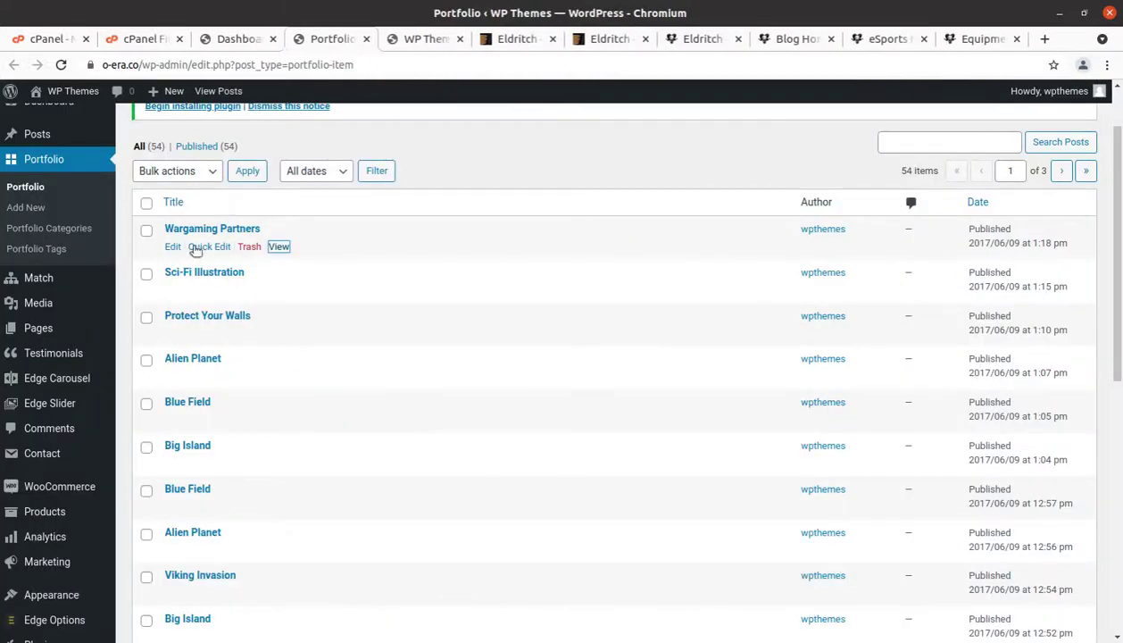
Open the Wargaming Partners portfolio item for editing.
scroll(203, 243, "up", 2)
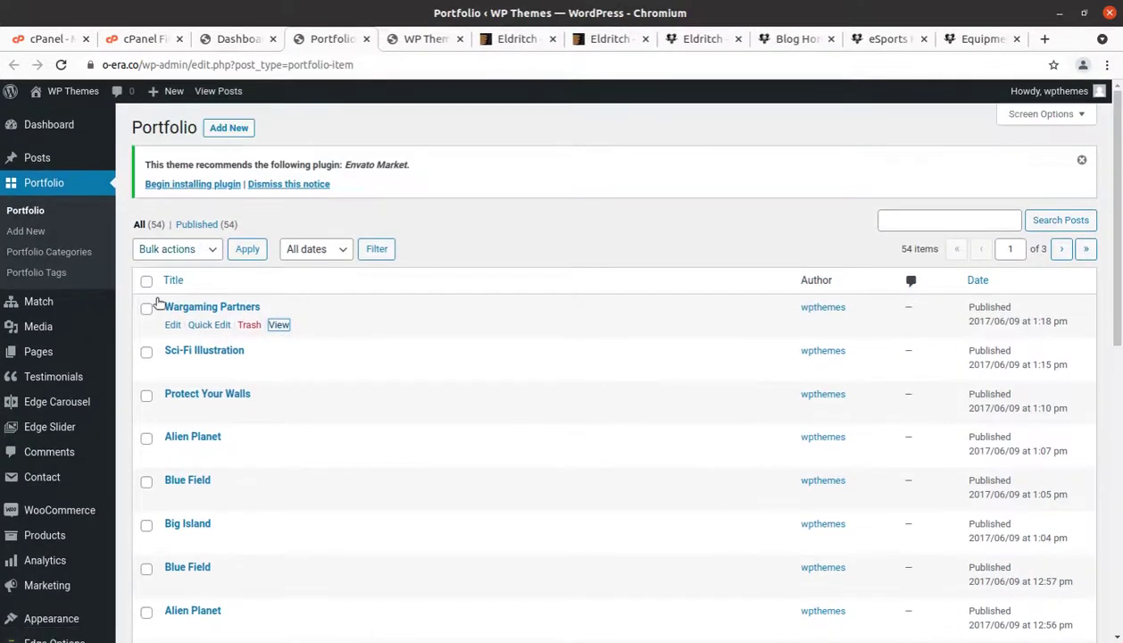
left_click(173, 325)
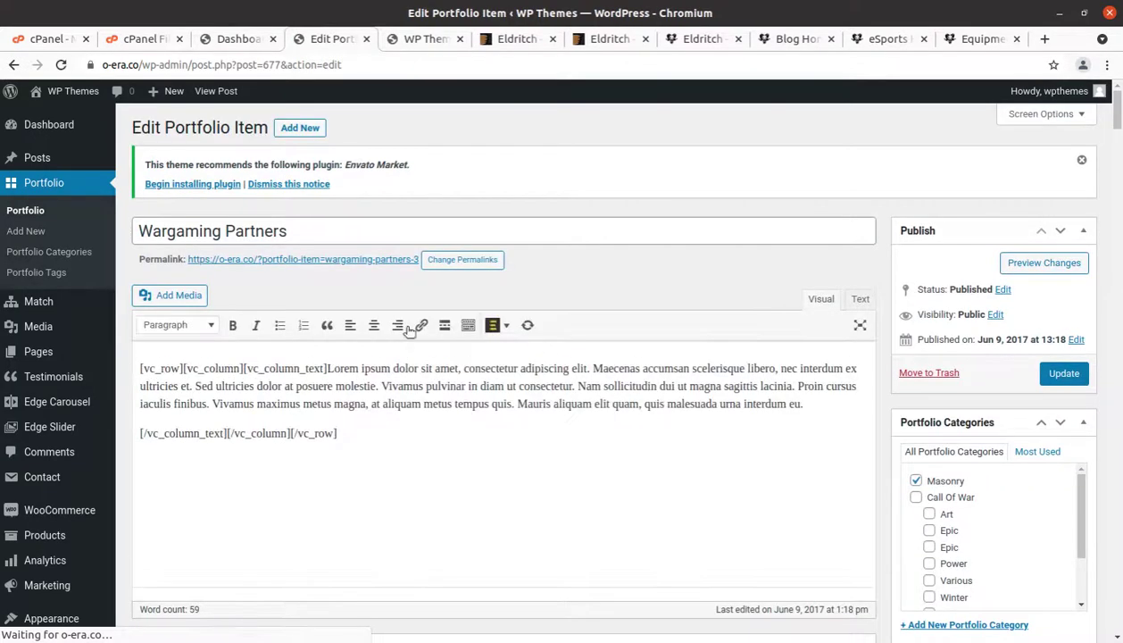
Review the Wargaming Partners item's shortcode content and open the WPBakery Page Builder Role Manager in a new tab.
scroll(401, 340, "down", 4)
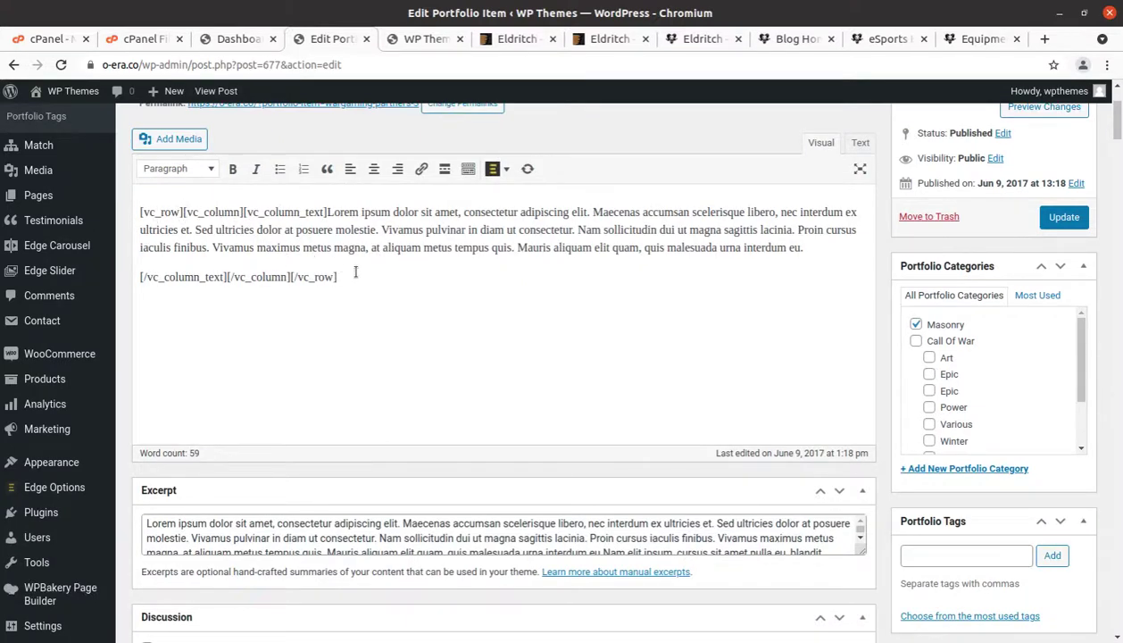
scroll(355, 272, "up", 3)
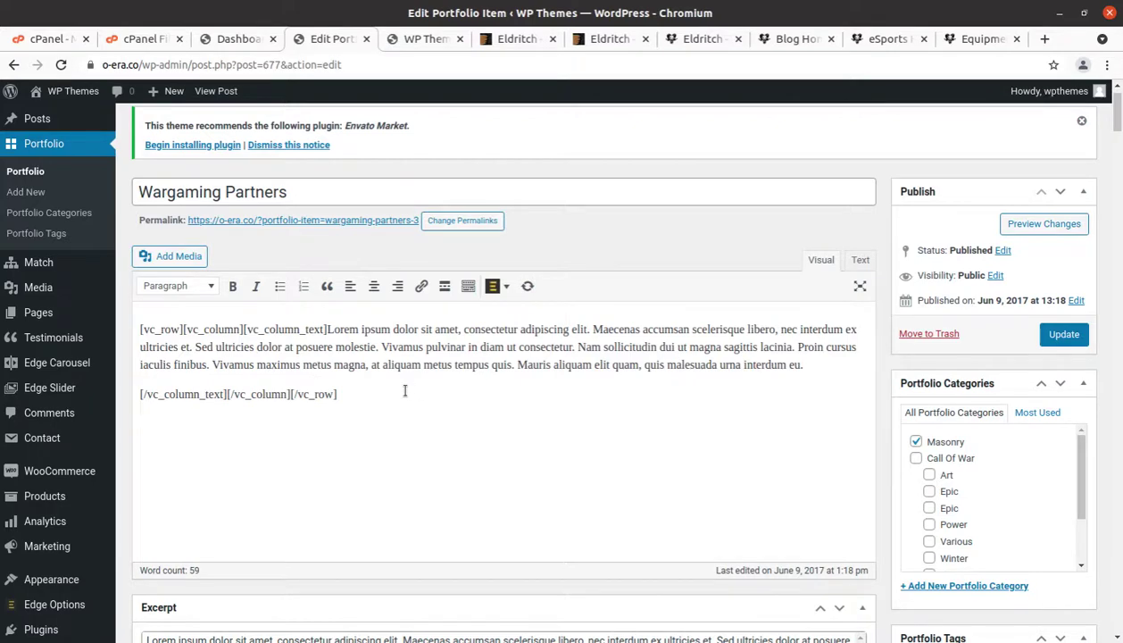
scroll(405, 391, "down", 1)
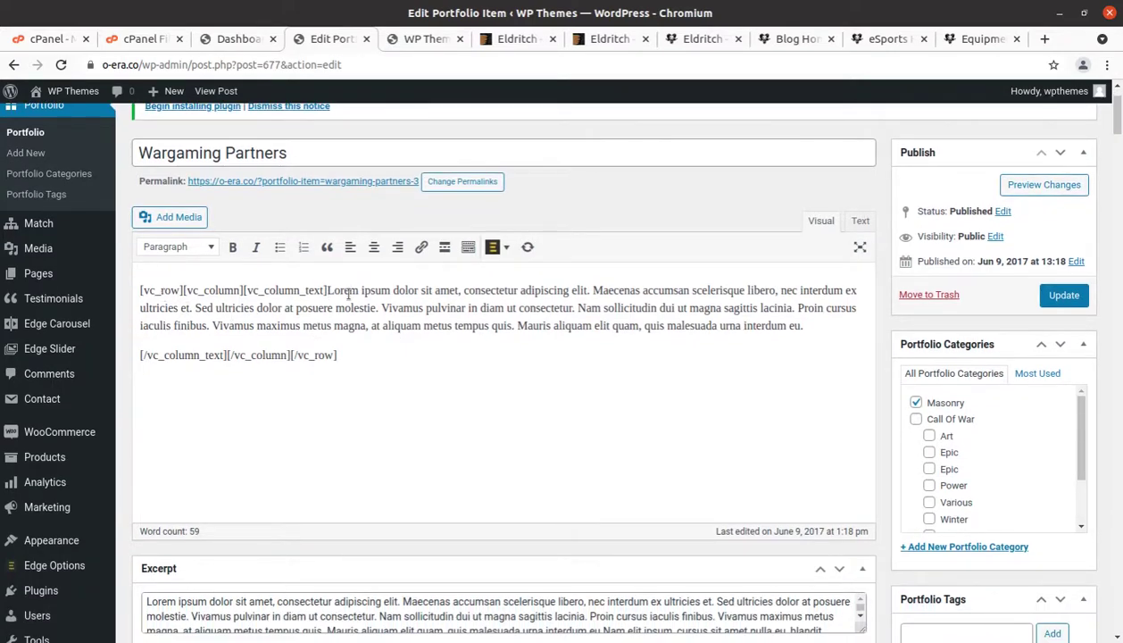
scroll(349, 294, "down", 2)
mouse_move(81, 382)
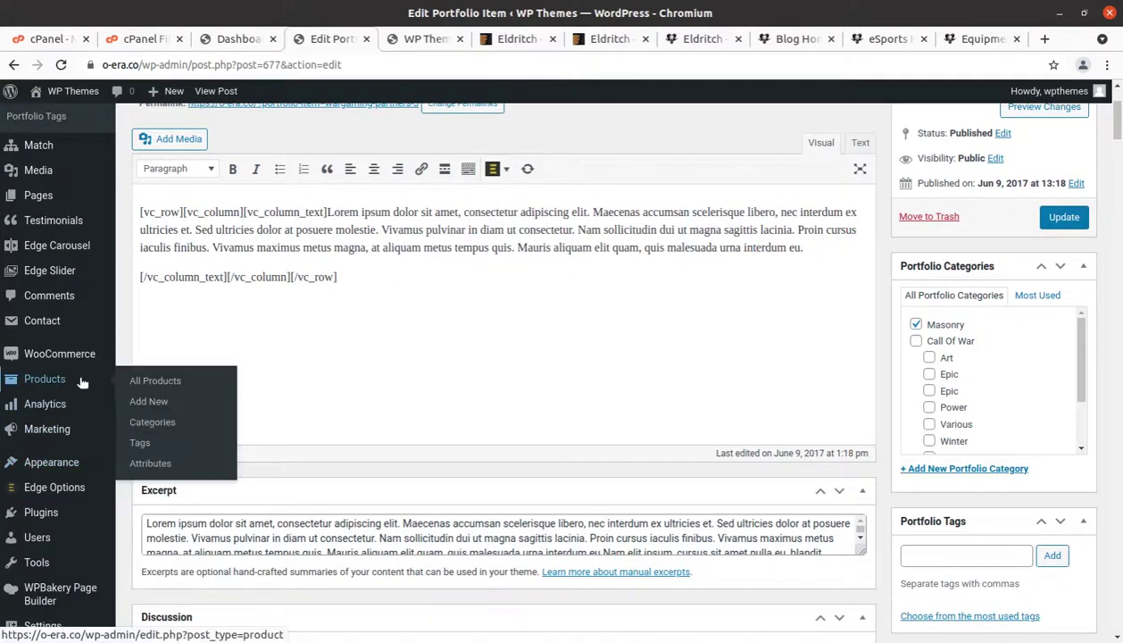
scroll(54, 527, "down", 1)
mouse_move(31, 549)
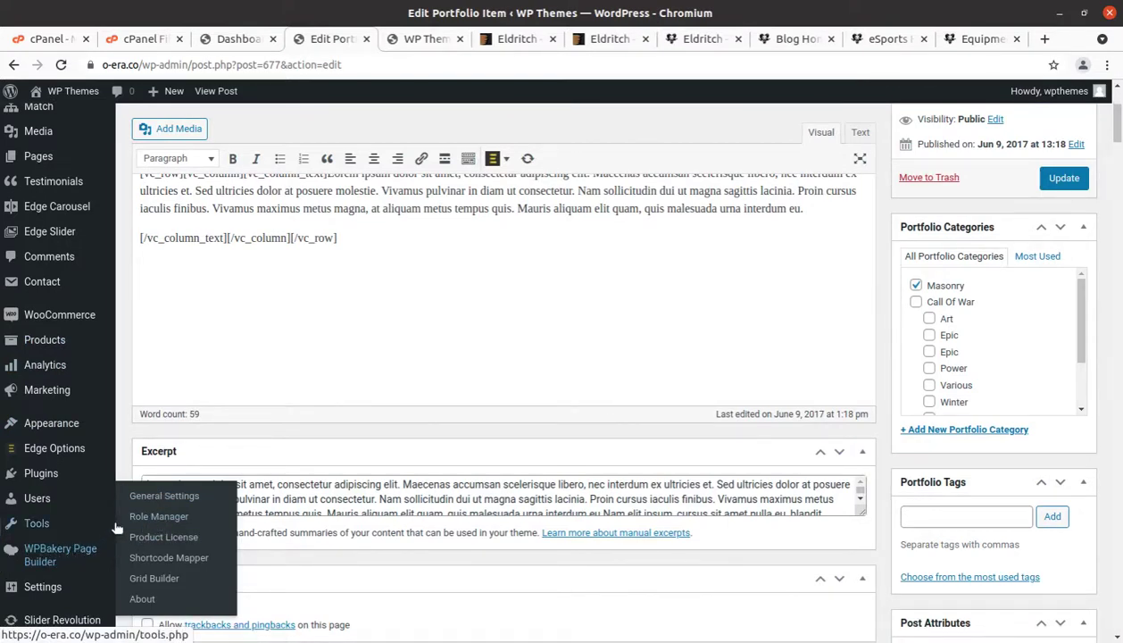
middle_click(146, 517)
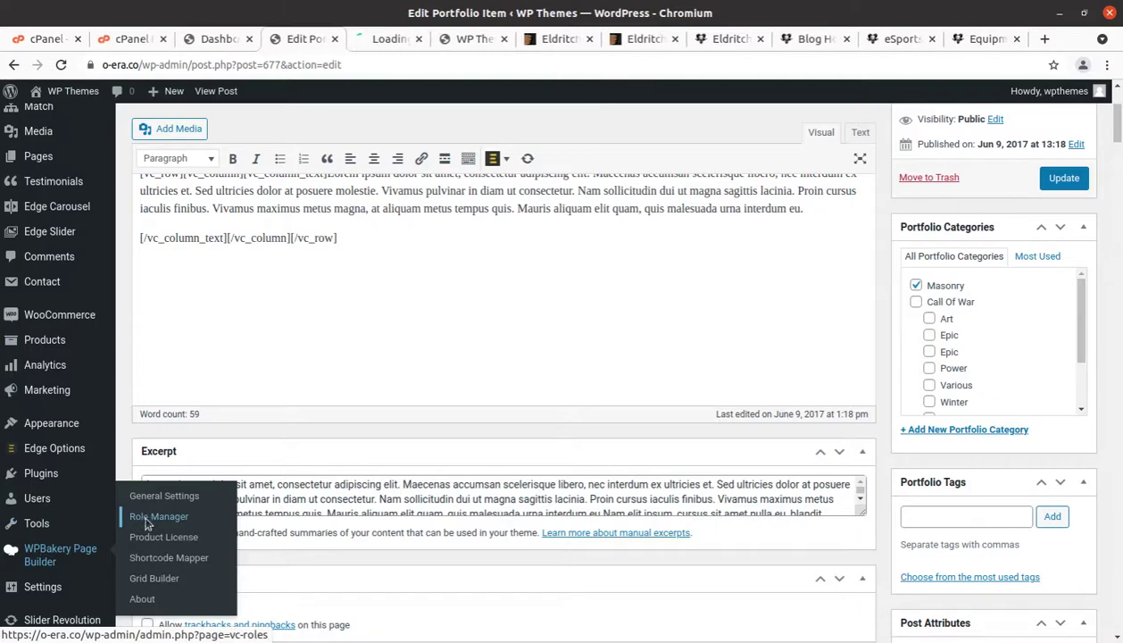
left_click(399, 41)
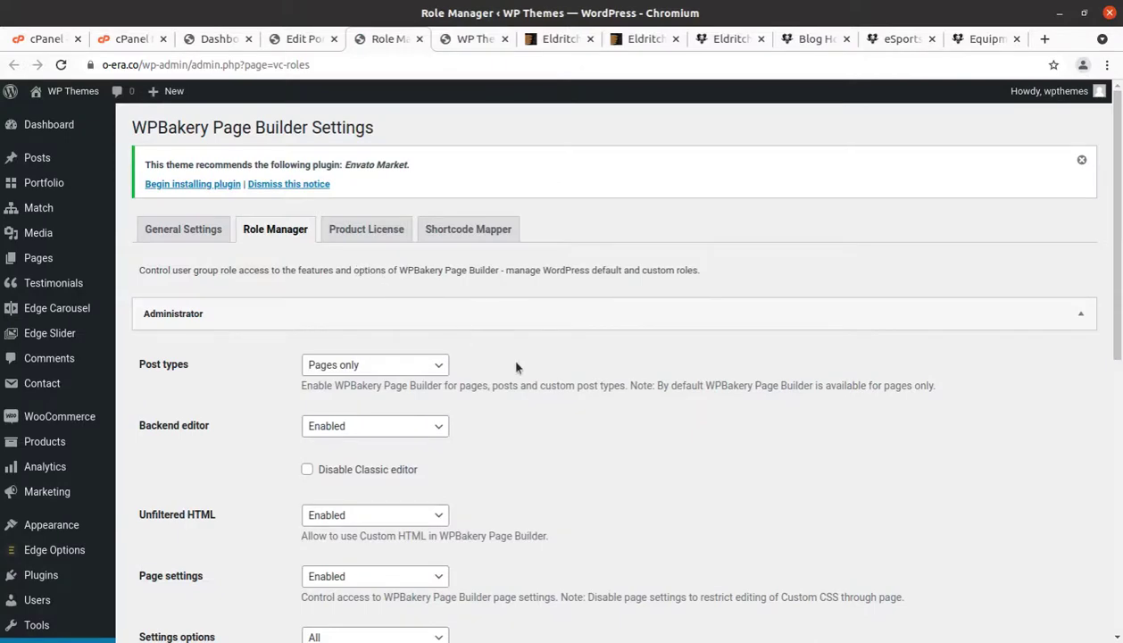
Check the WPBakery Page Builder general settings and return to the Role Manager.
left_click(221, 231)
scroll(580, 336, "down", 2)
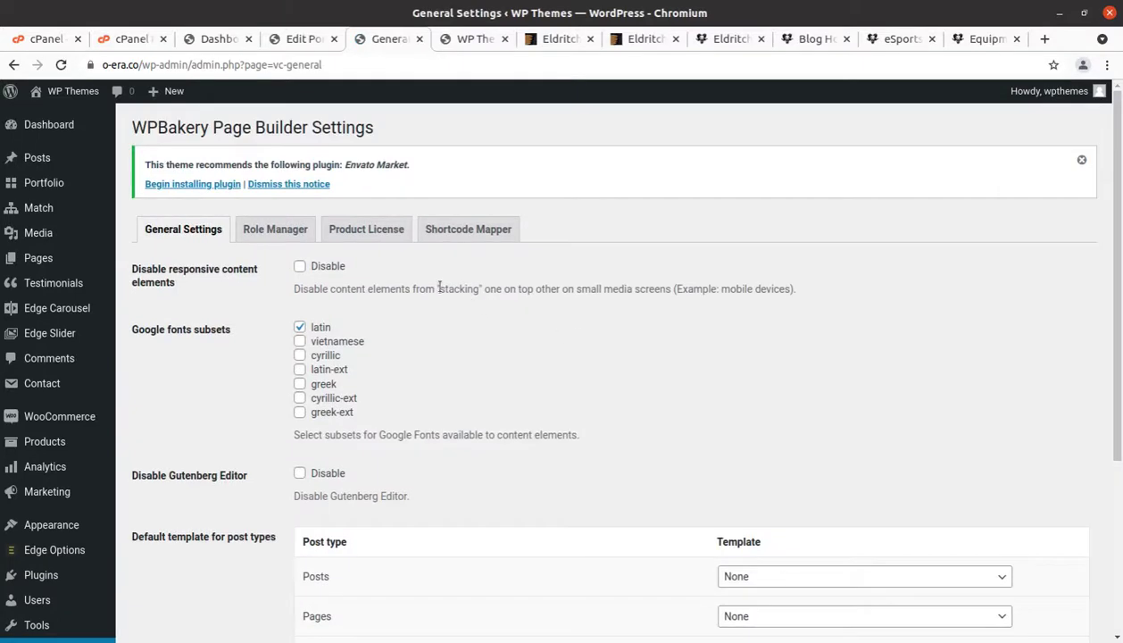
left_click(286, 234)
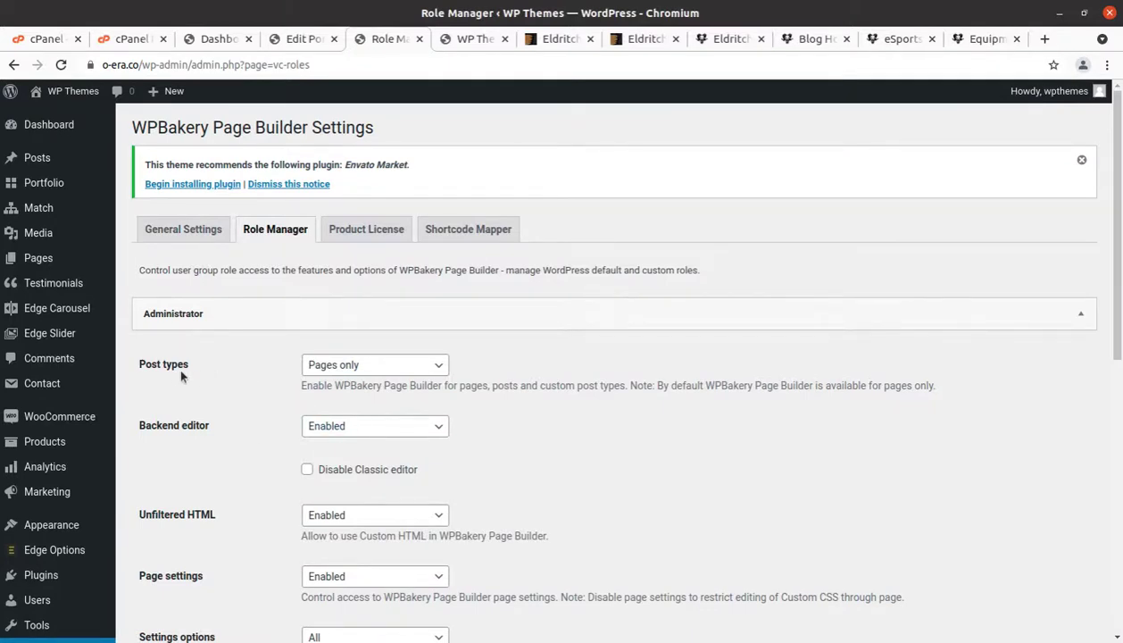
Set the Administrator's post types to Custom, enable portfolio-item and match-item in addition to page, and save the changes.
left_click(405, 366)
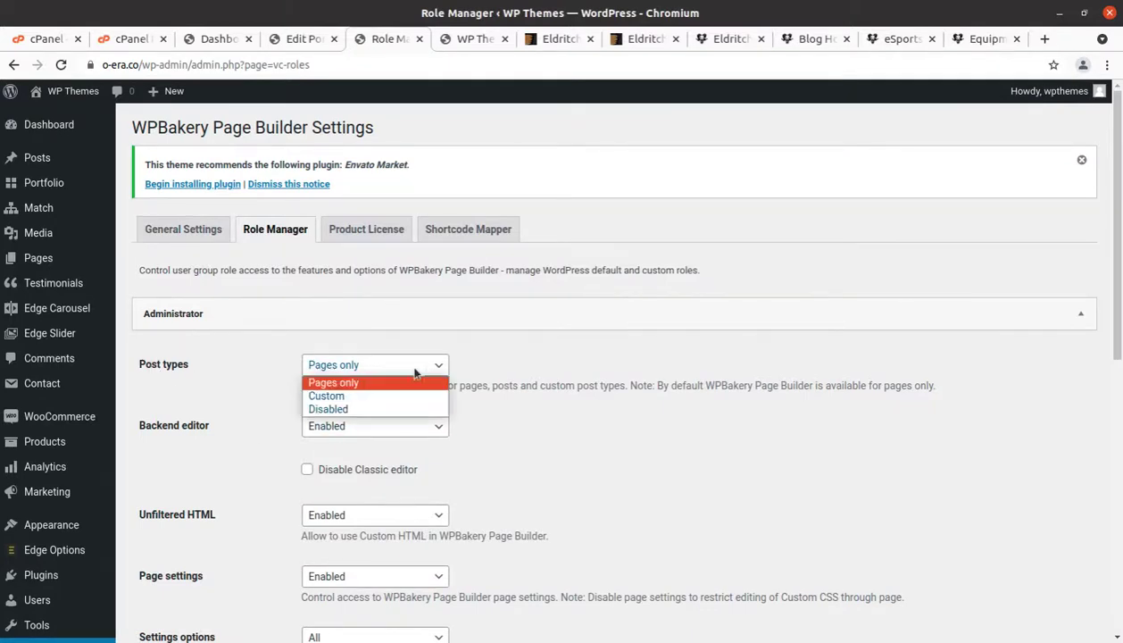
left_click(378, 397)
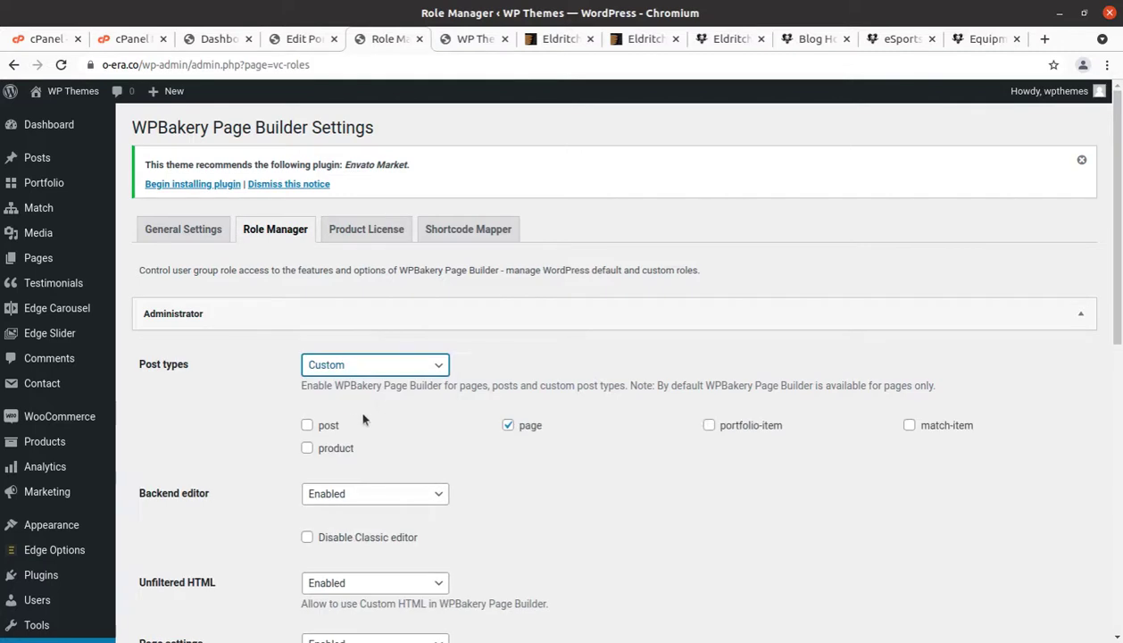
left_click(710, 427)
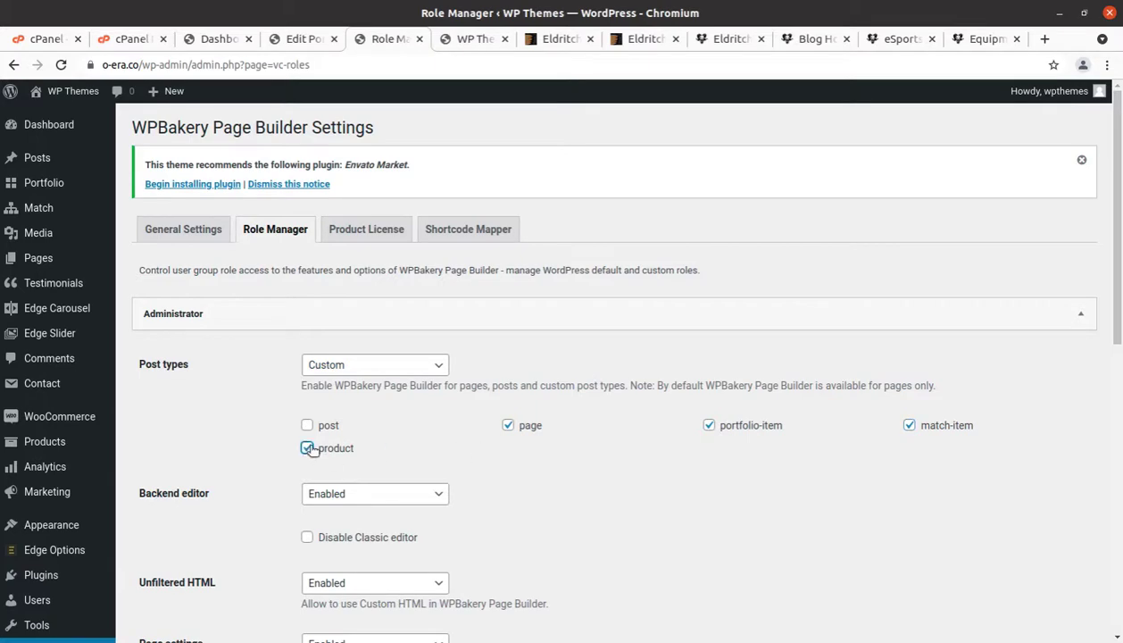
scroll(911, 426, "down", 4)
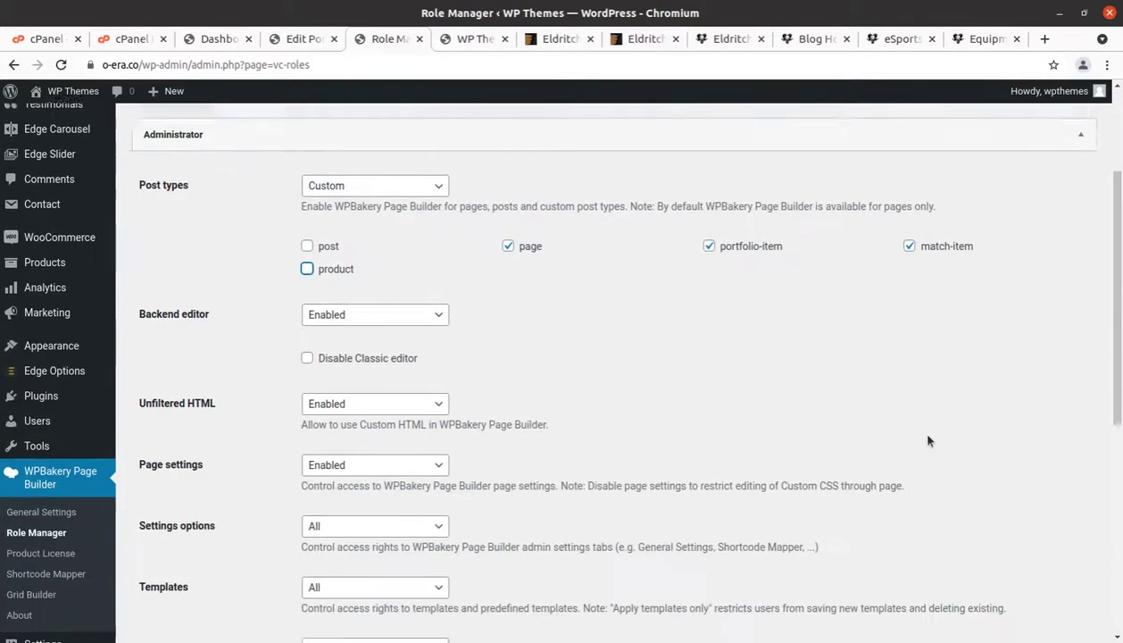
scroll(818, 372, "up", 3)
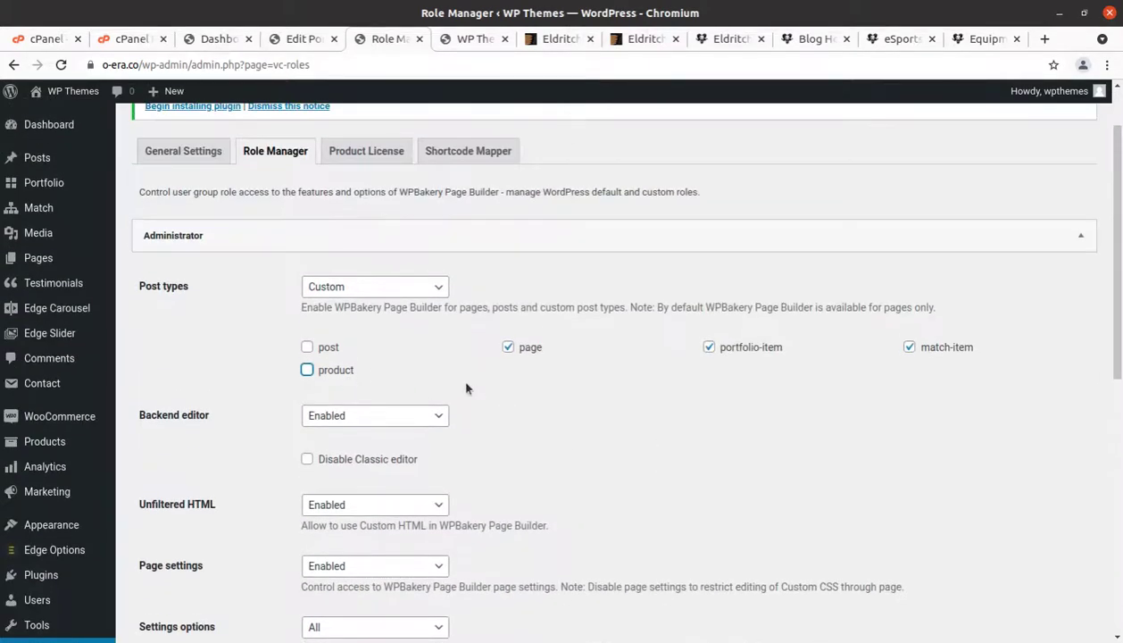
scroll(392, 393, "down", 6)
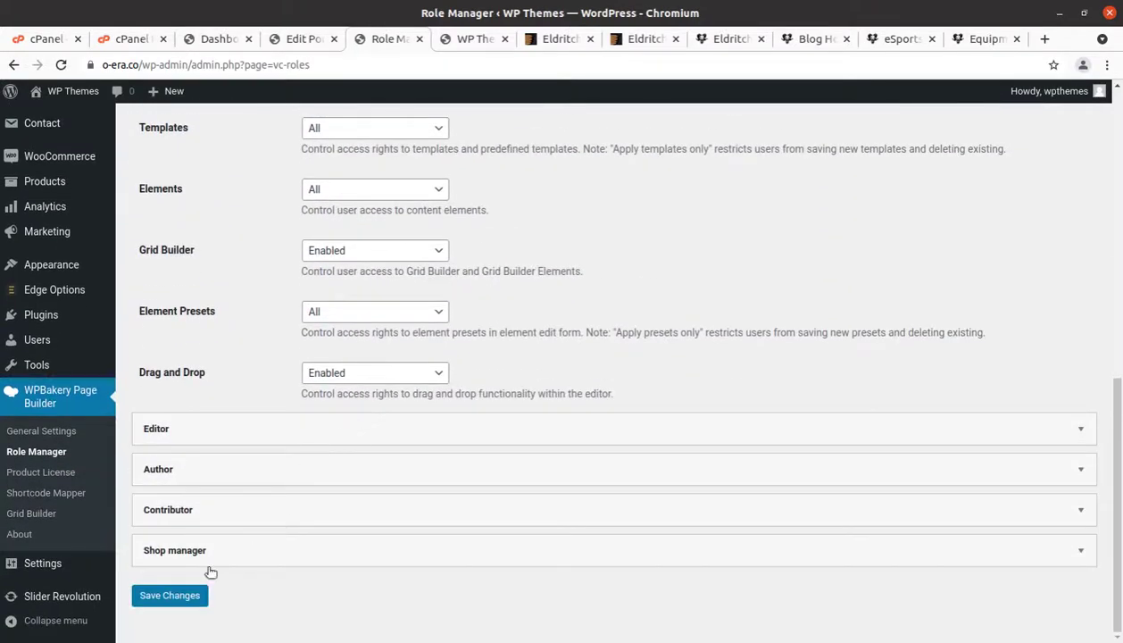
left_click(187, 597)
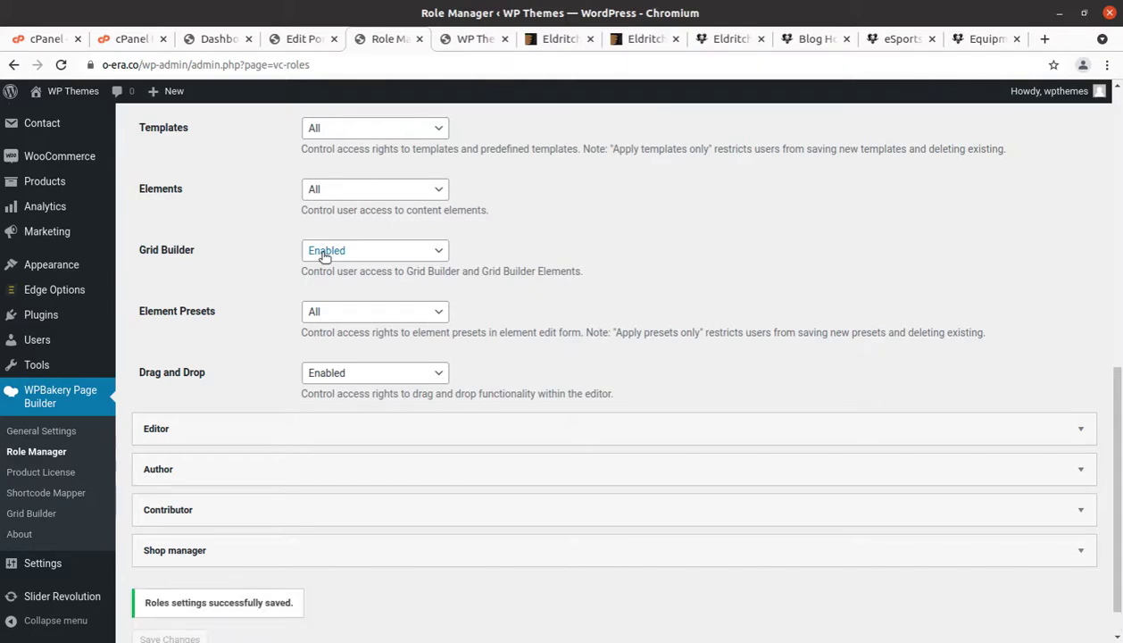
Close the Role Manager tab and reload the Wargaming Partners edit page to load its content in WPBakery Page Builder.
left_click(421, 39)
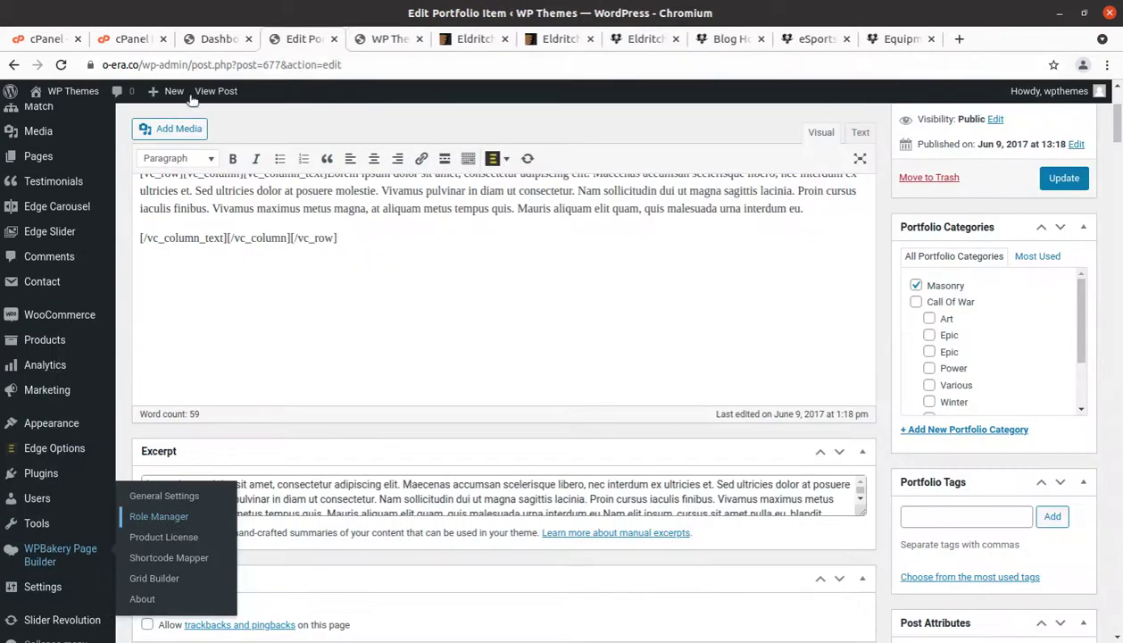
left_click(61, 65)
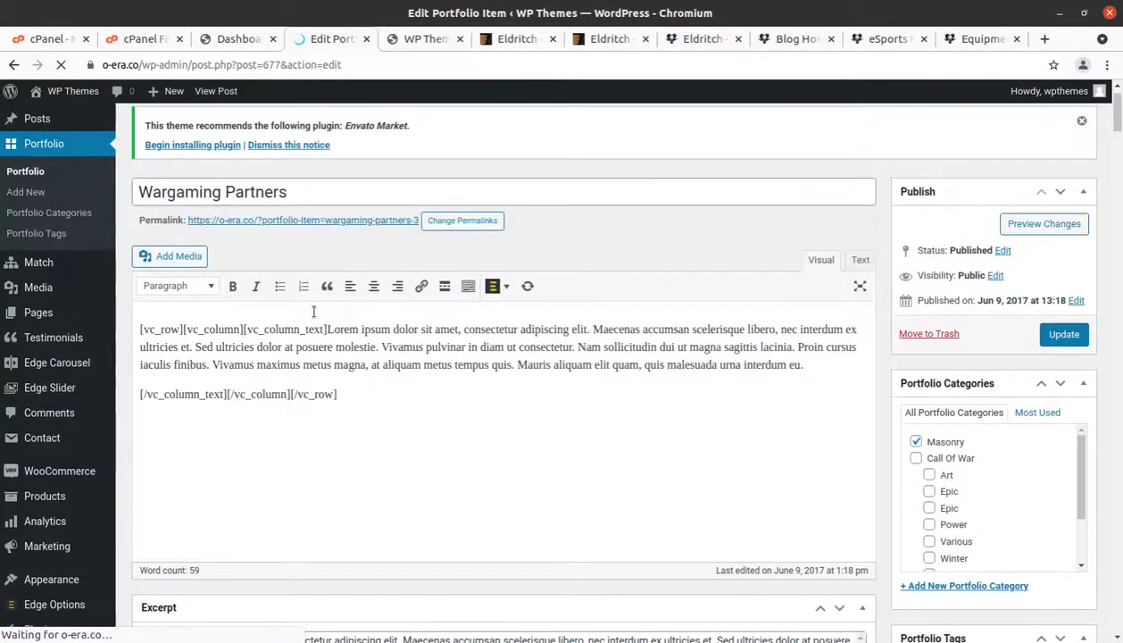
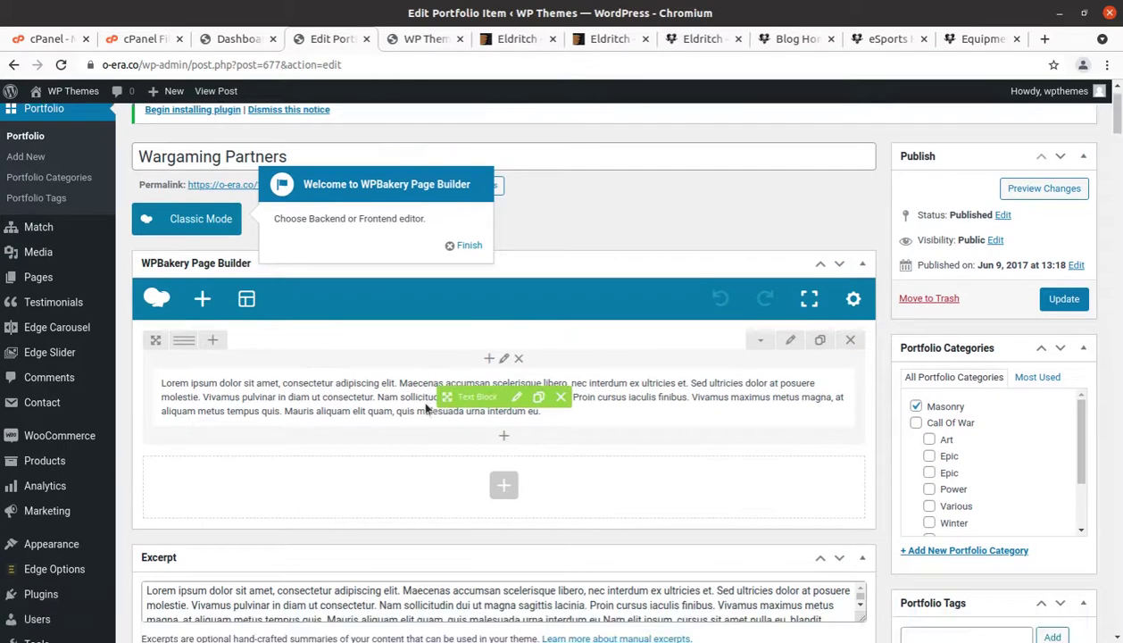
scroll(416, 406, "down", 5)
scroll(413, 400, "up", 4)
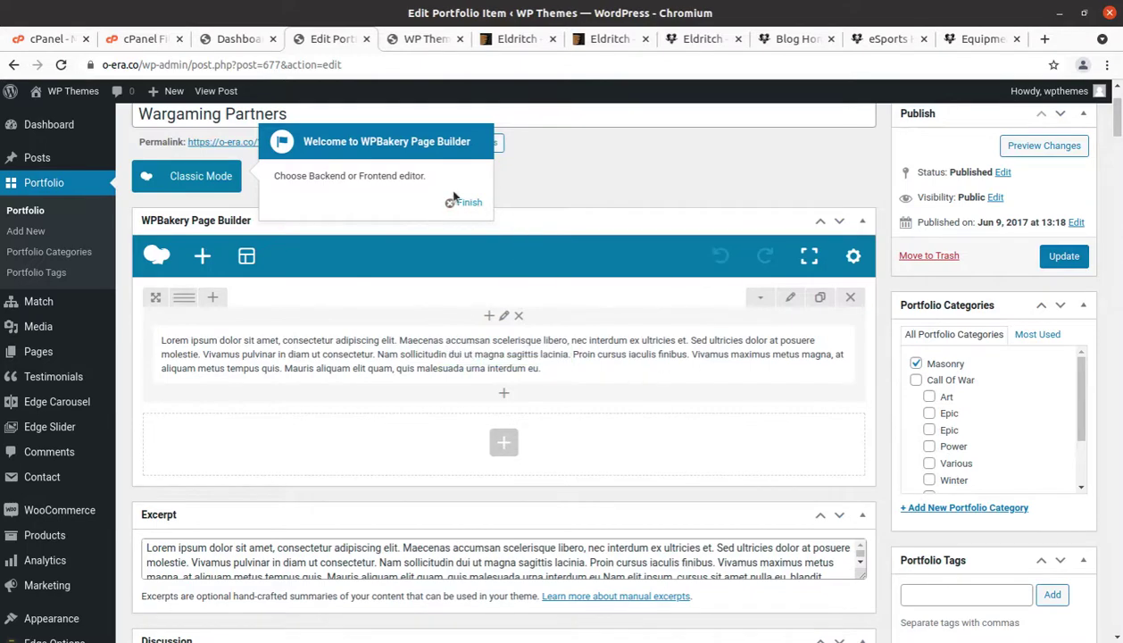
Look through the portfolio item's Edge footer, general, header and logo options.
scroll(370, 367, "down", 10)
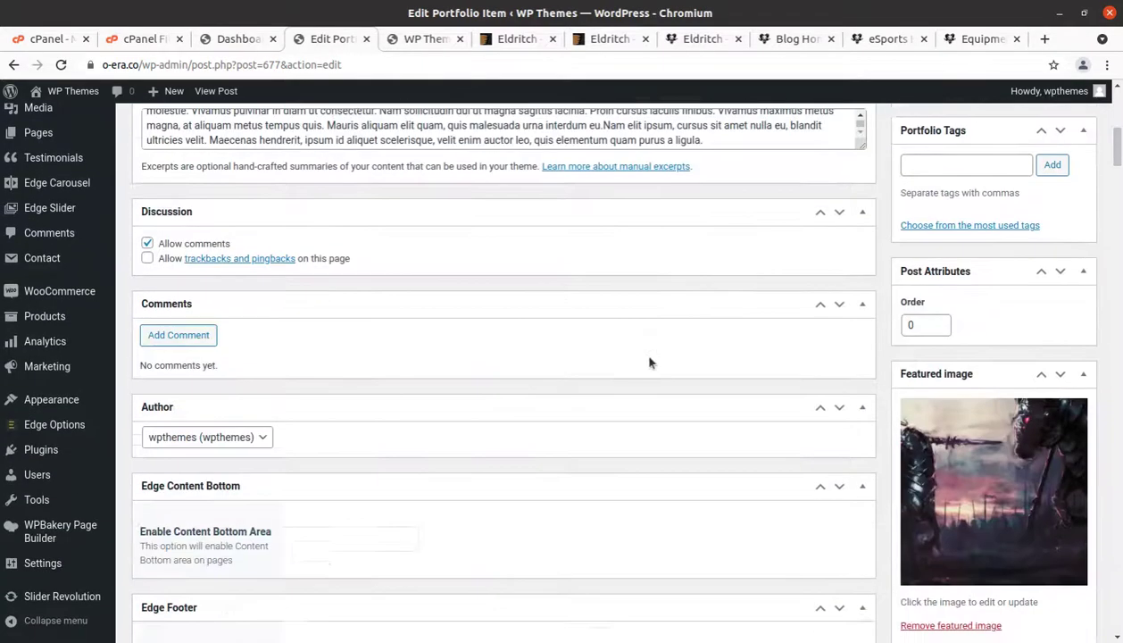
scroll(650, 363, "down", 10)
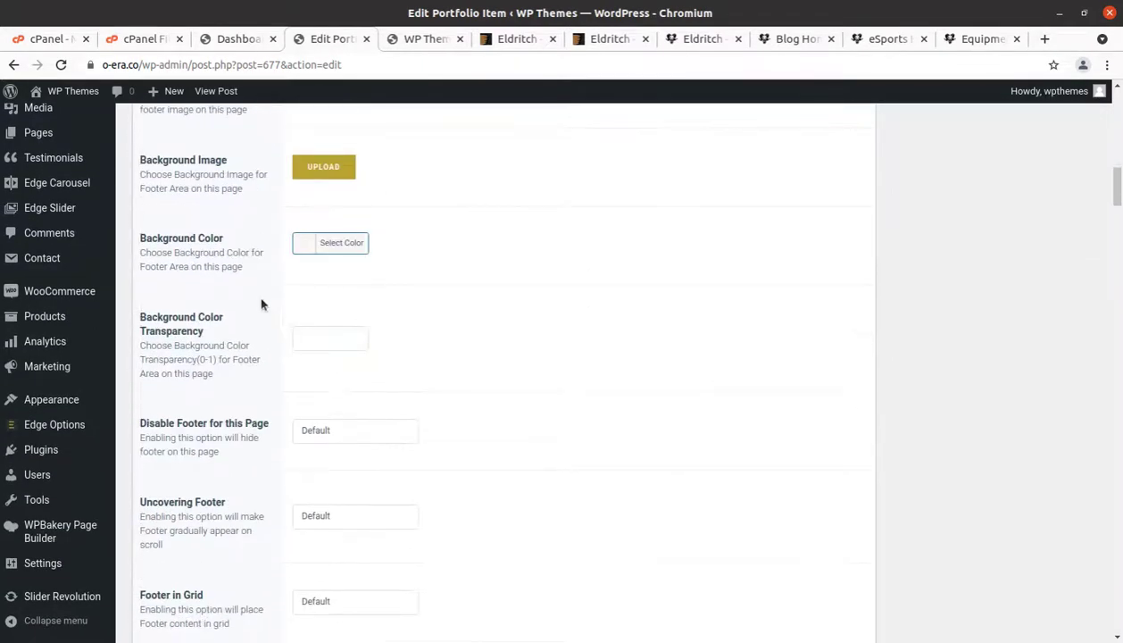
scroll(334, 351, "down", 10)
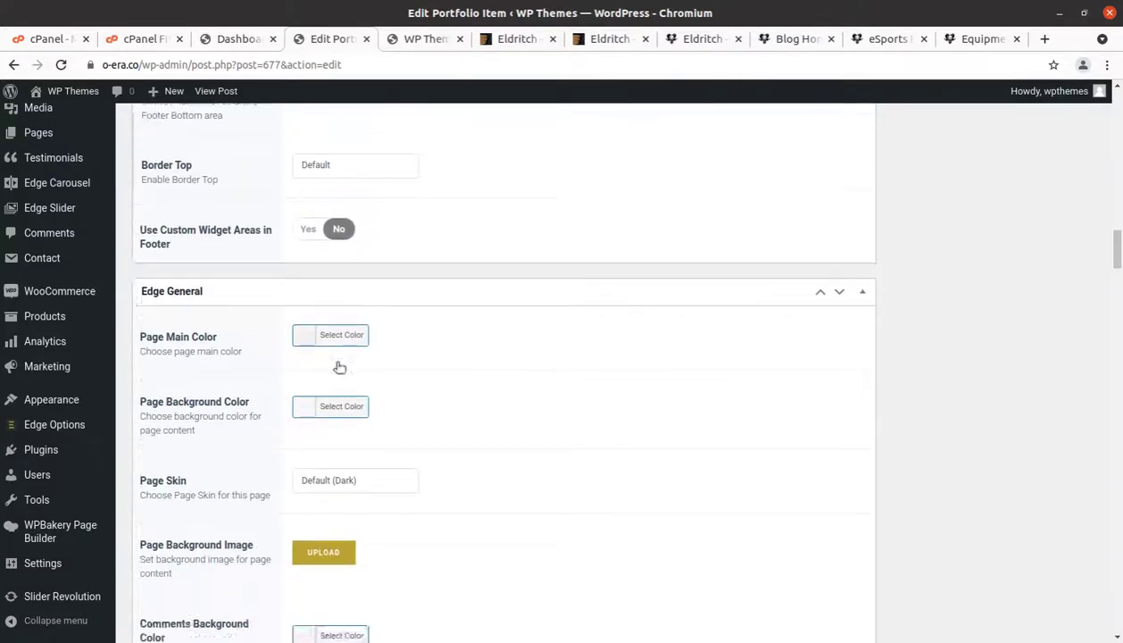
scroll(339, 367, "down", 10)
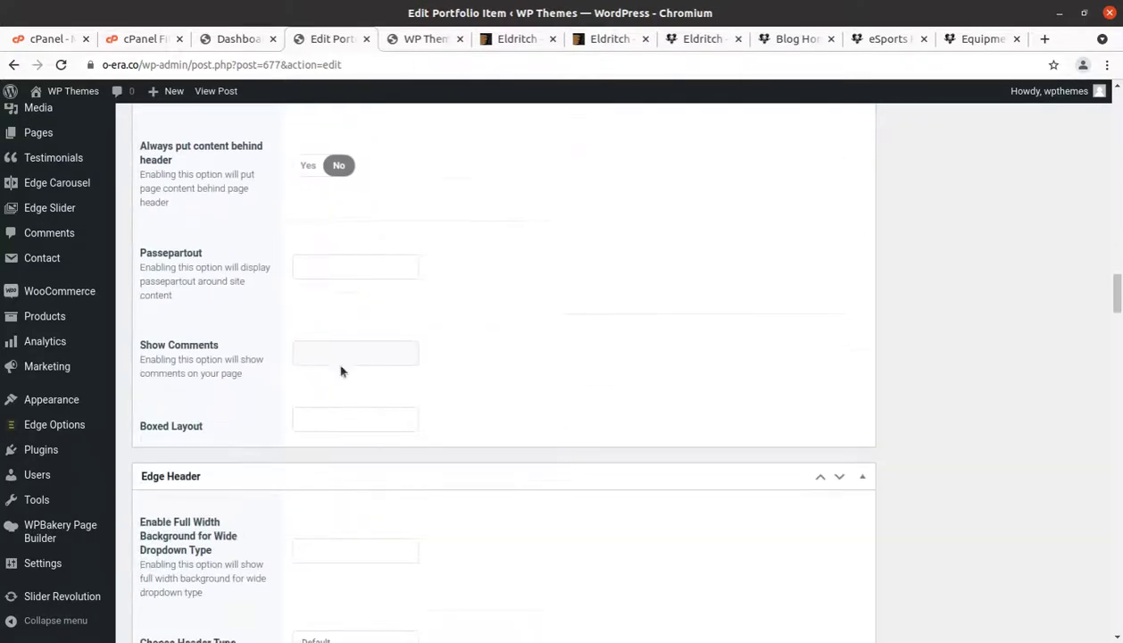
scroll(340, 370, "down", 10)
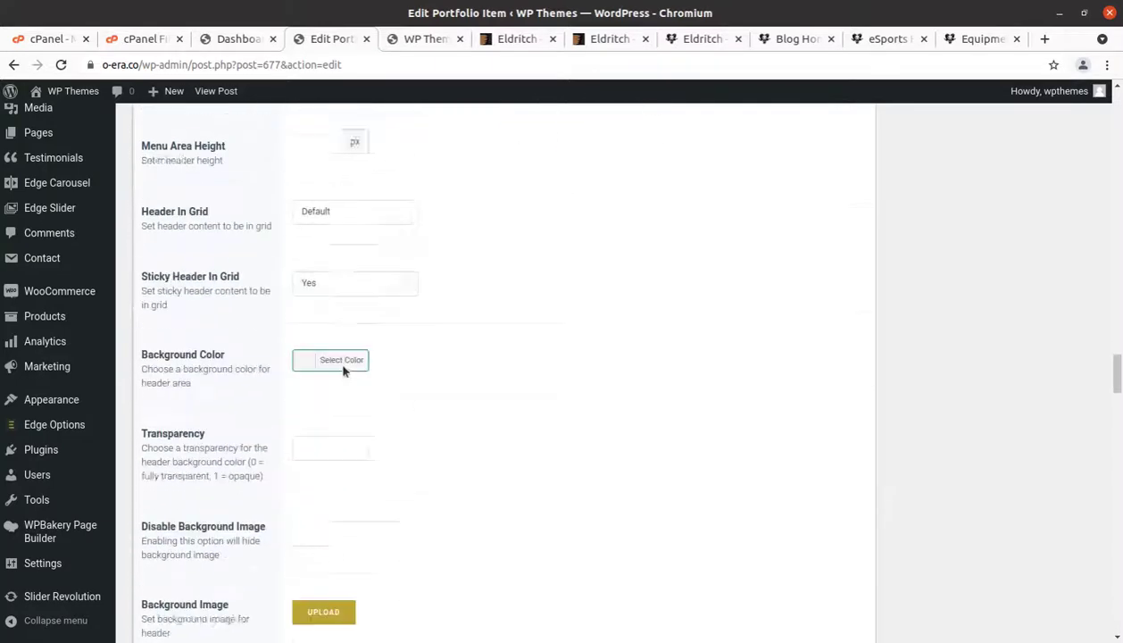
scroll(345, 368, "down", 10)
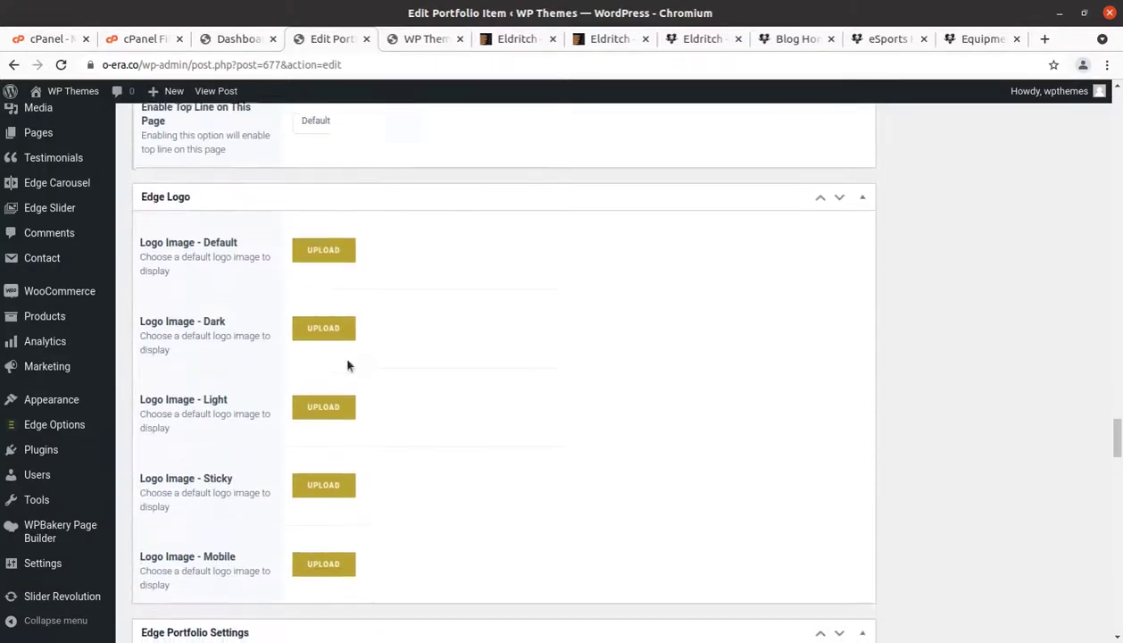
Examine the item's Edge portfolio settings, portfolio images, additional sidebar items, and sidebar and title options.
scroll(348, 365, "down", 3)
scroll(349, 366, "up", 3)
scroll(348, 366, "down", 3)
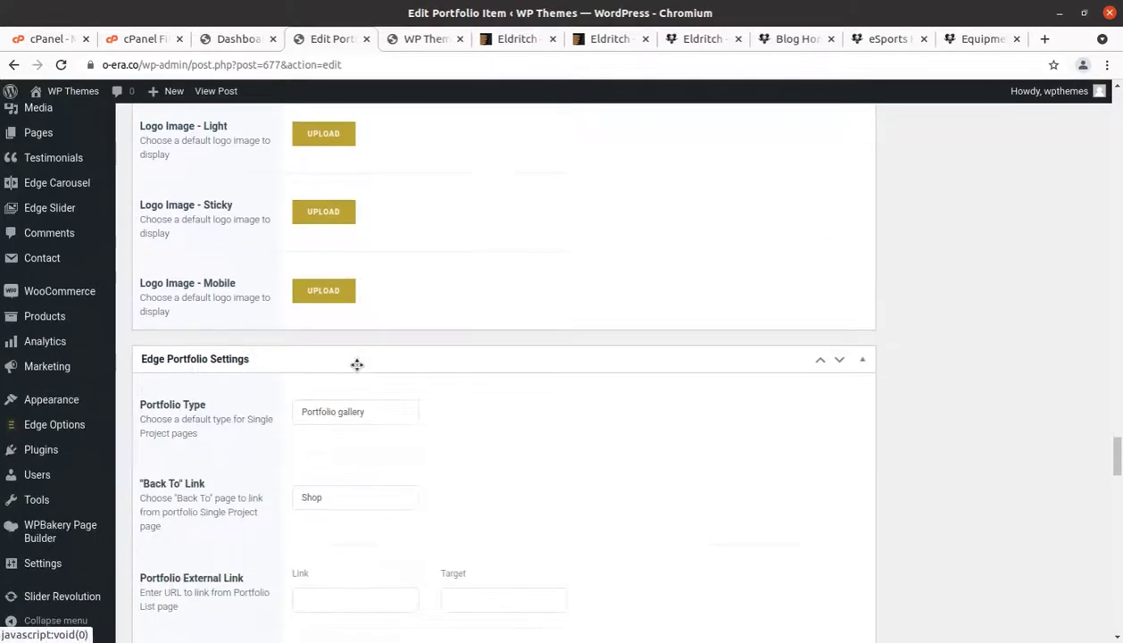
scroll(574, 384, "down", 7)
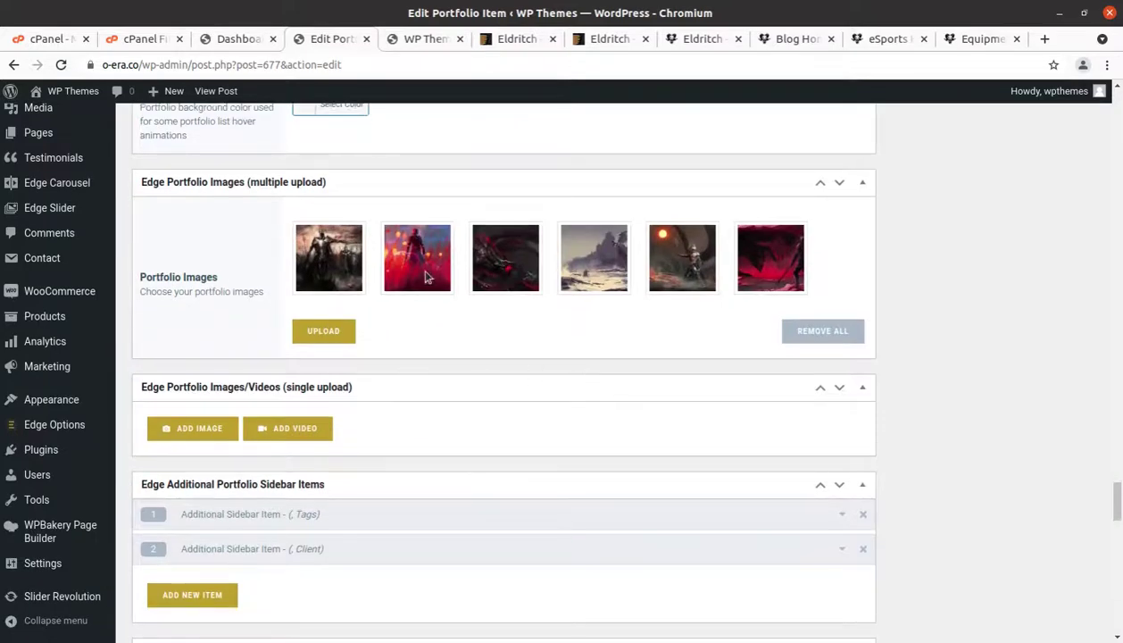
scroll(697, 267, "down", 2)
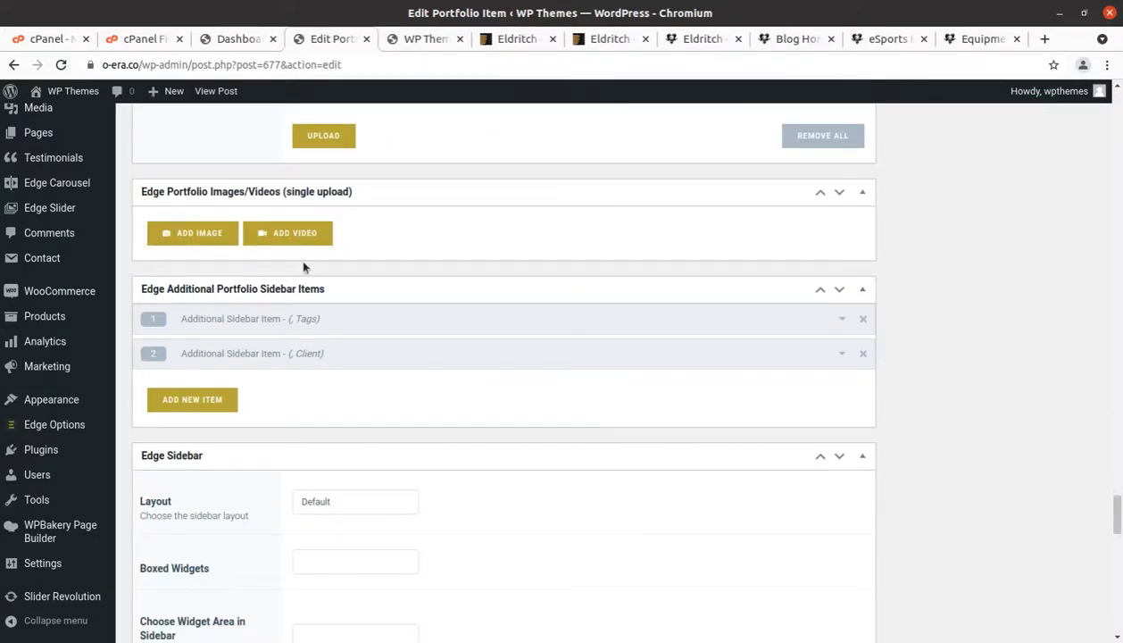
scroll(303, 266, "down", 1)
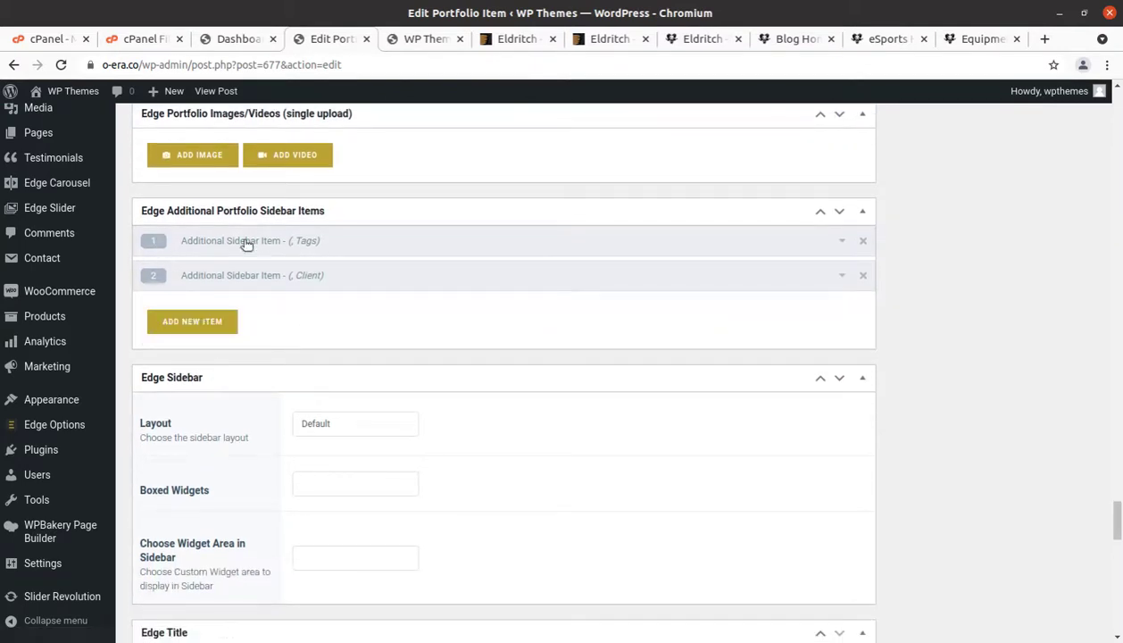
scroll(331, 232, "down", 5)
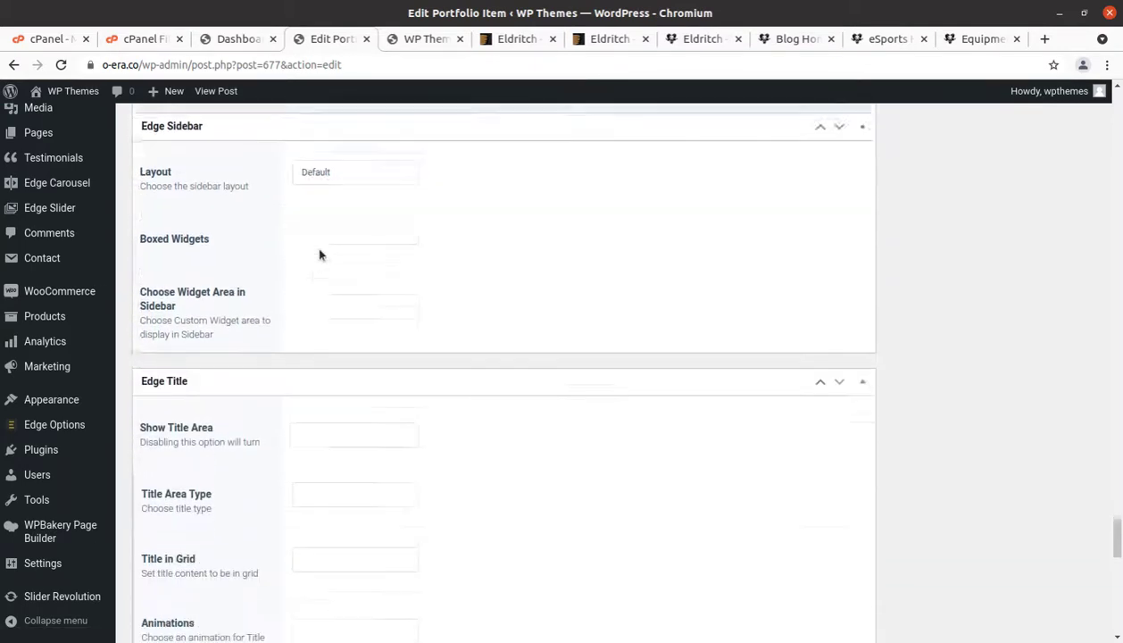
scroll(320, 291, "down", 9)
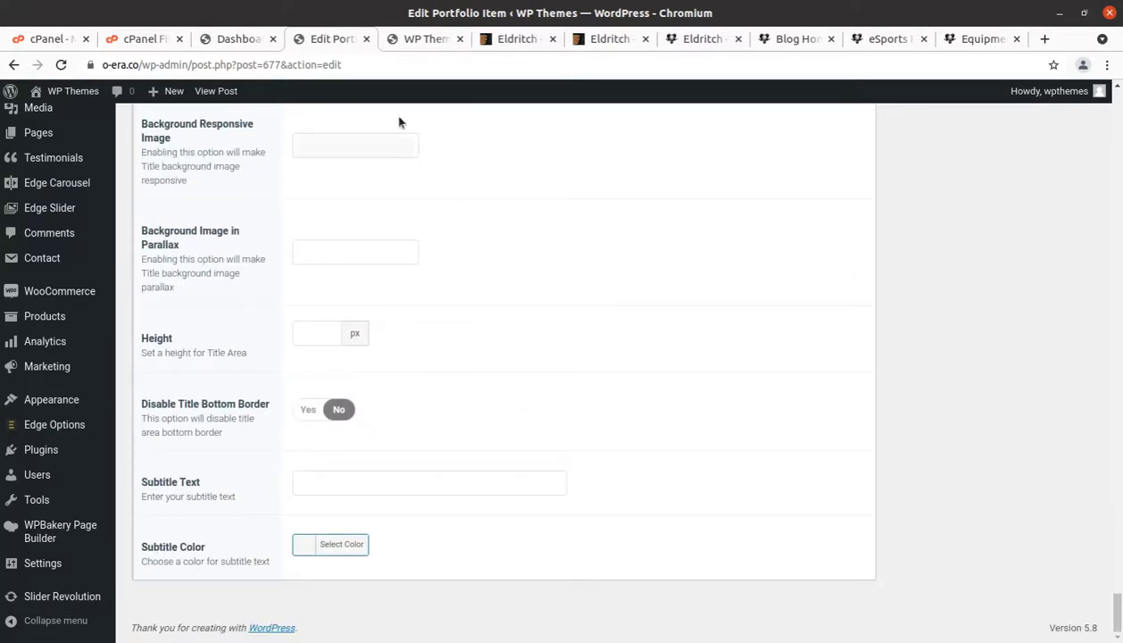
Close the portfolio item's editing tab and return to the WordPress dashboard.
left_click(365, 39)
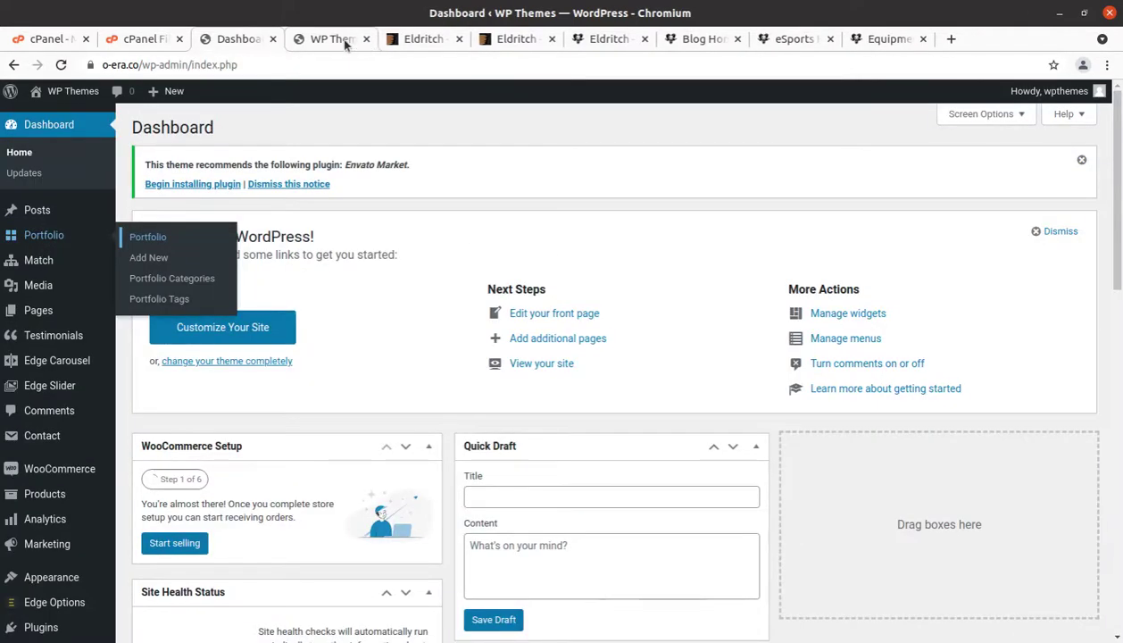
left_click(344, 42)
left_click(244, 42)
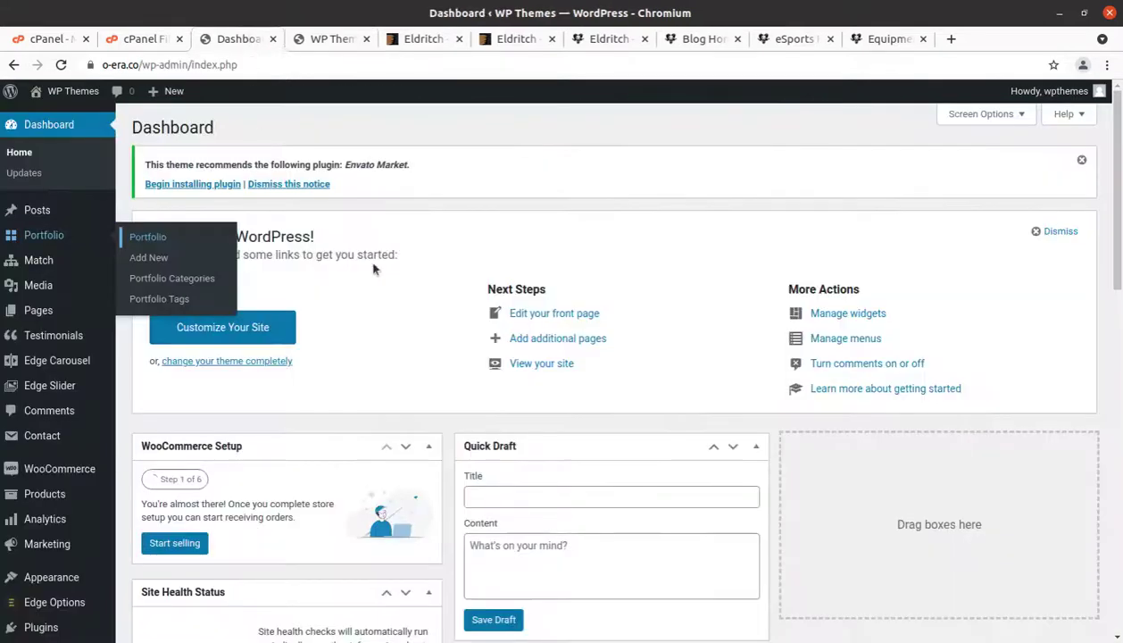
mouse_move(50, 260)
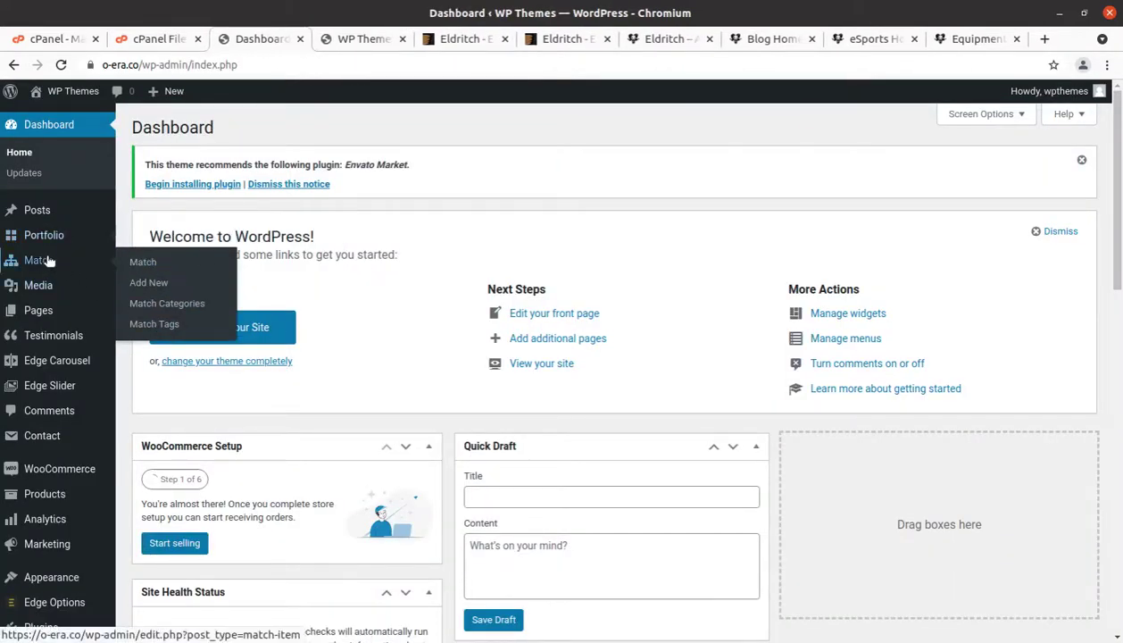
Open the Match items list in a new tab and open the Bajiquan match for editing in another tab.
middle_click(135, 268)
left_click(314, 40)
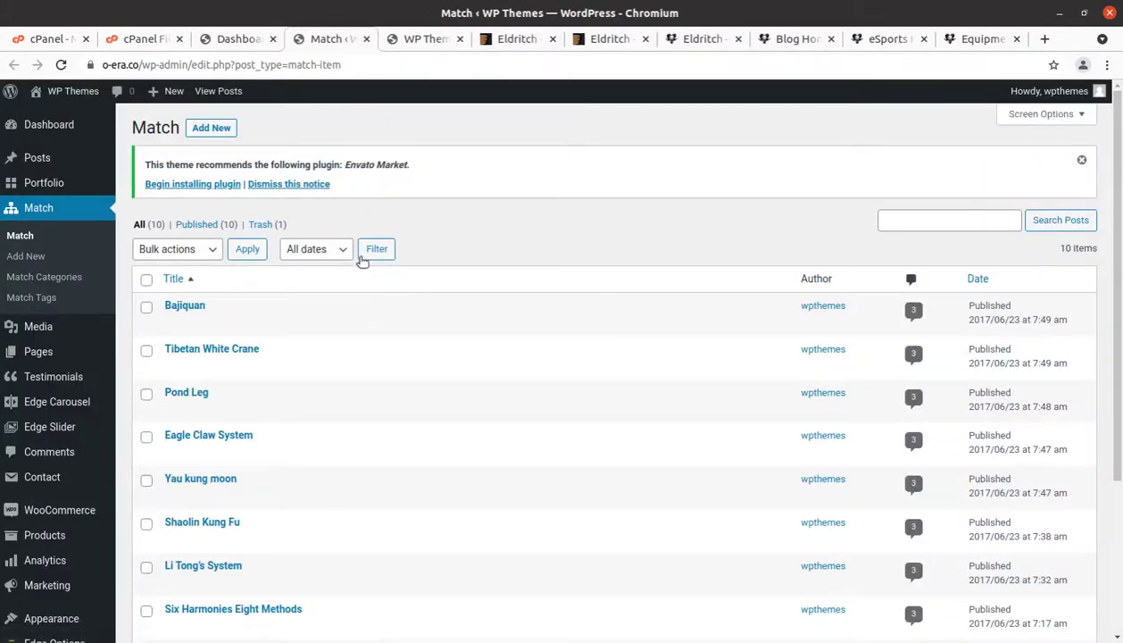
scroll(263, 483, "down", 3)
scroll(277, 448, "up", 3)
middle_click(173, 325)
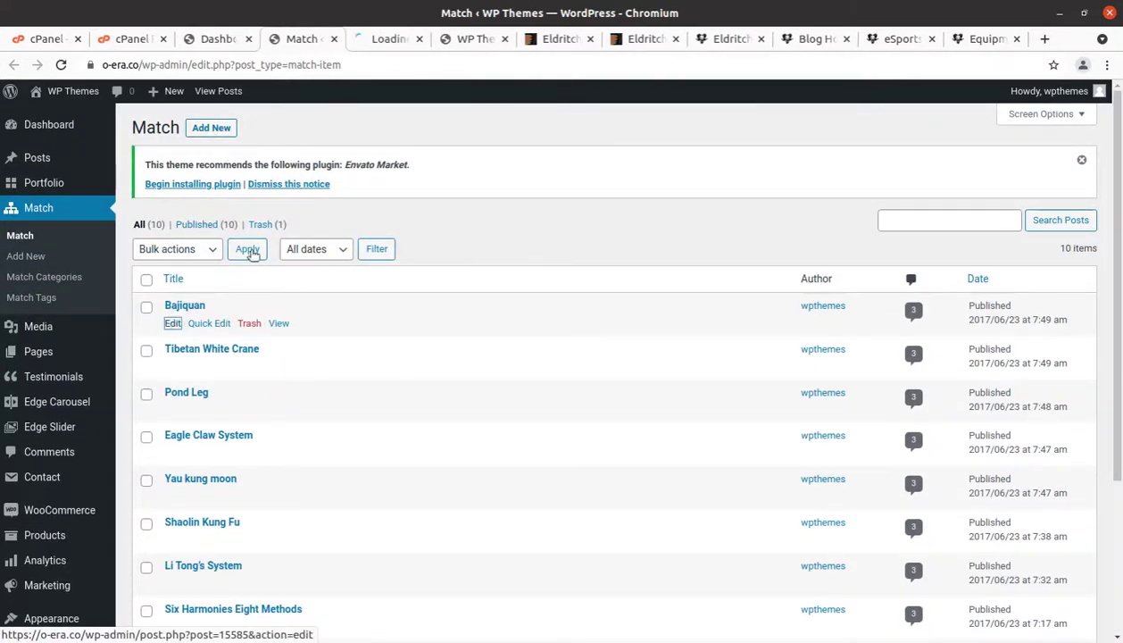
left_click(381, 41)
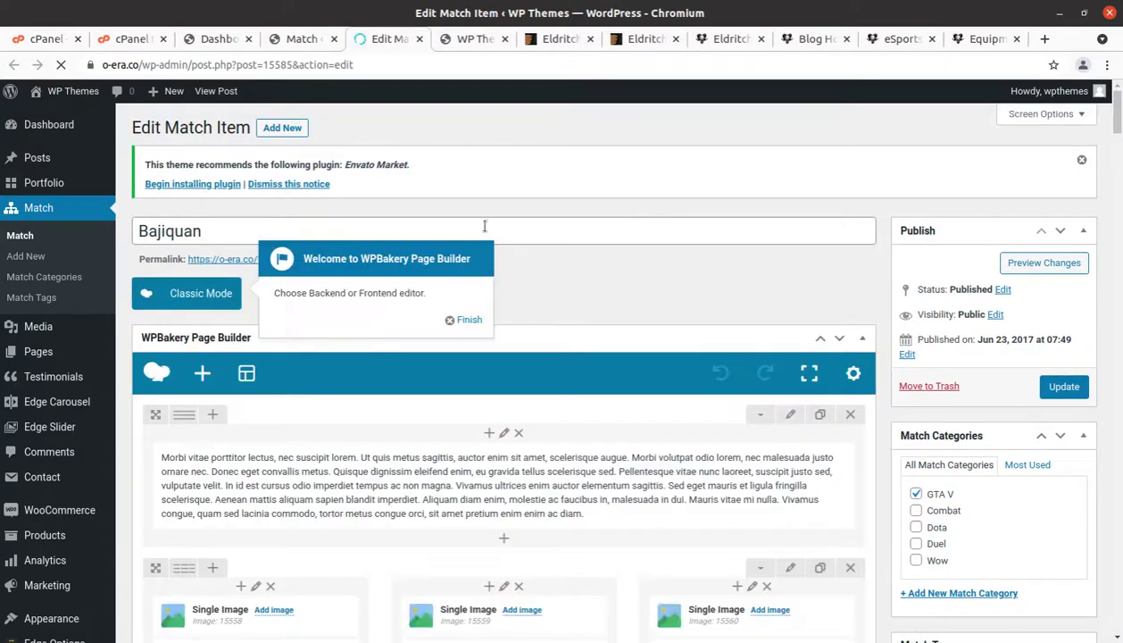
Look through the Bajiquan match's WPBakery content, excerpt, discussion, comments and footer options.
scroll(541, 386, "down", 3)
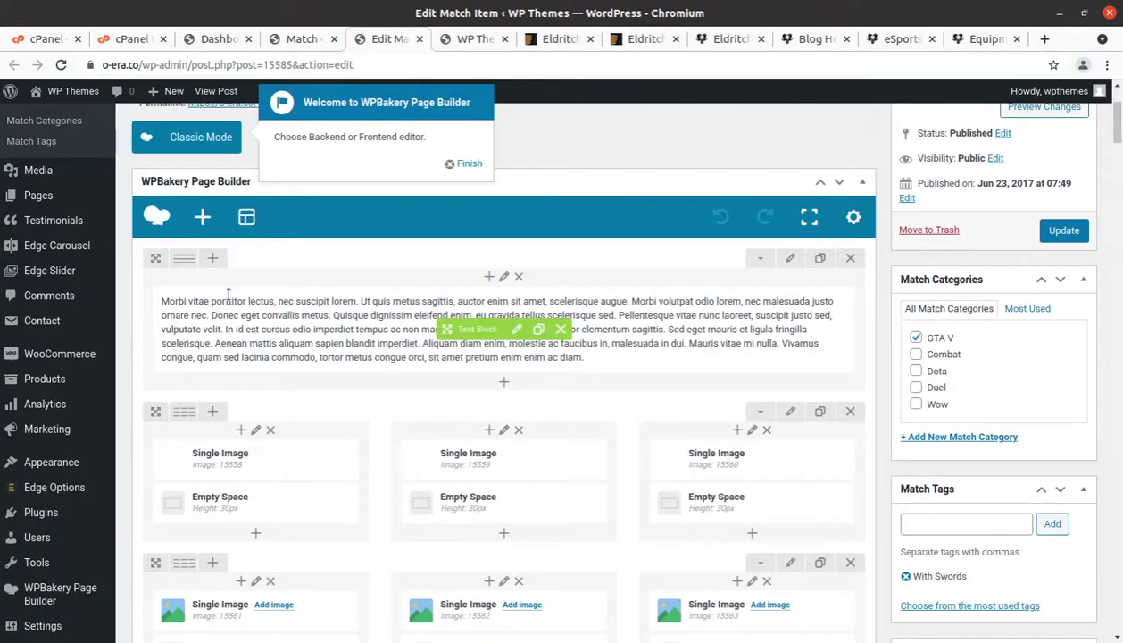
scroll(567, 350, "down", 2)
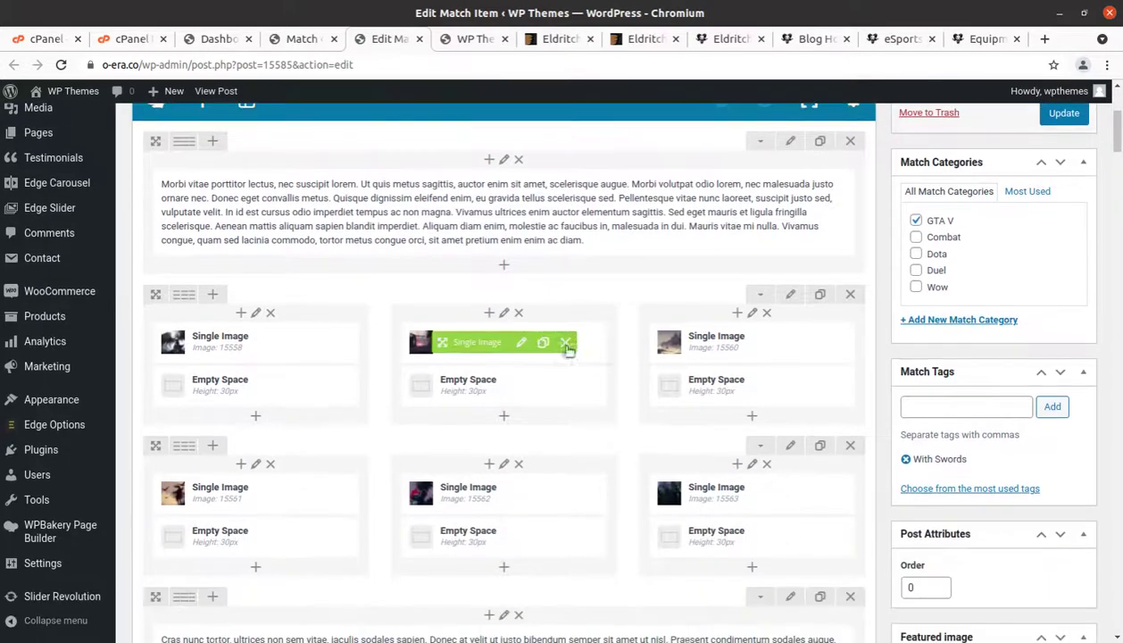
scroll(294, 276, "up", 3)
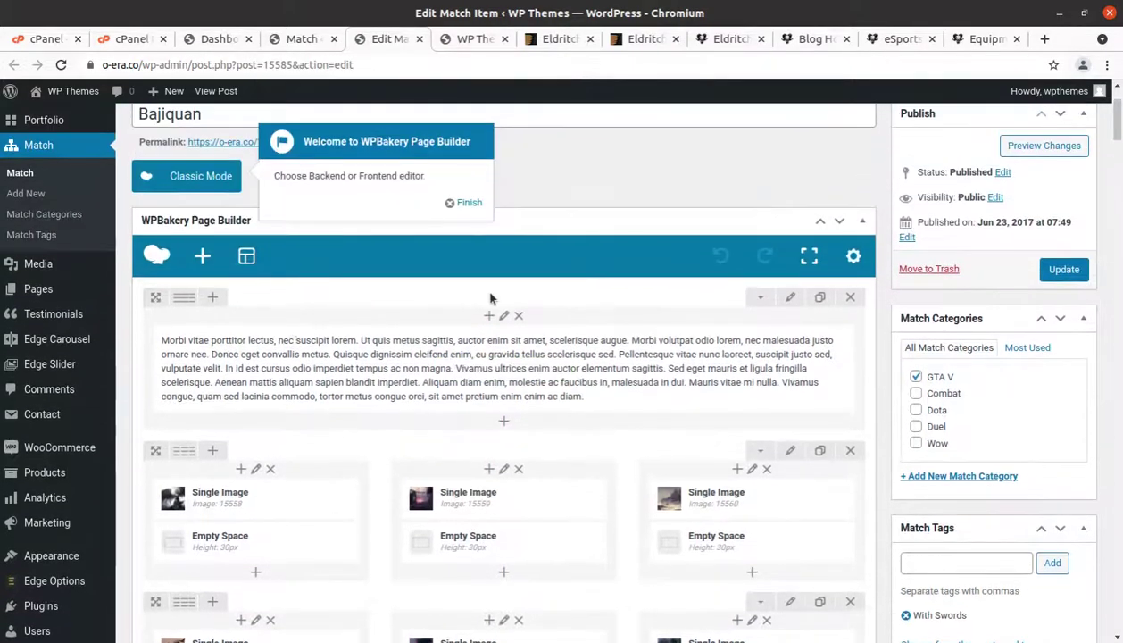
scroll(490, 298, "down", 10)
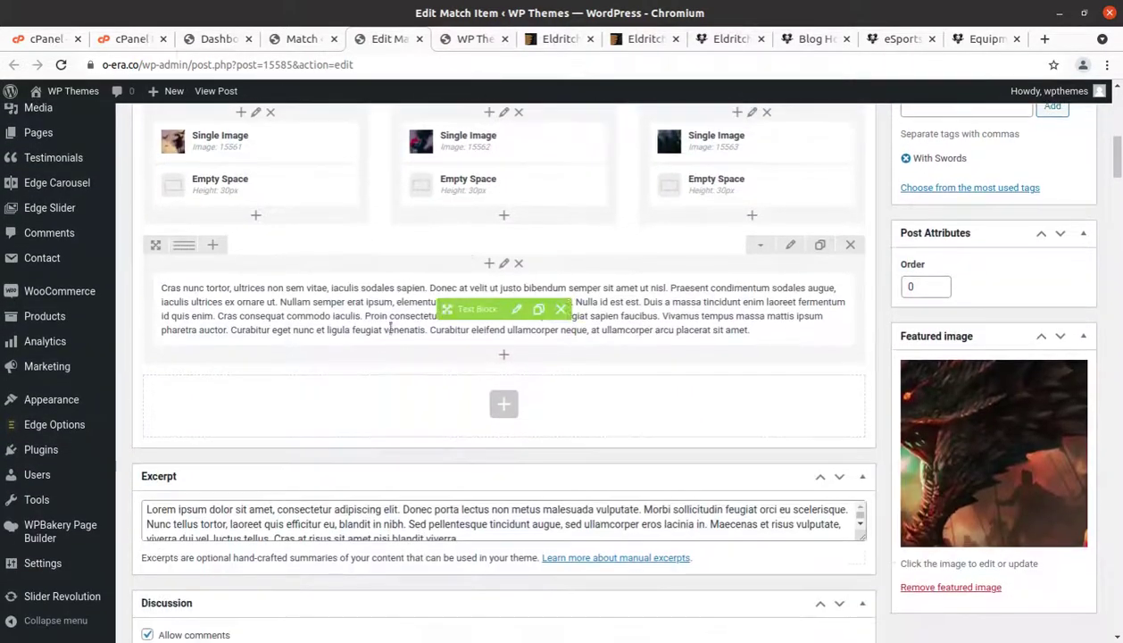
scroll(390, 329, "down", 8)
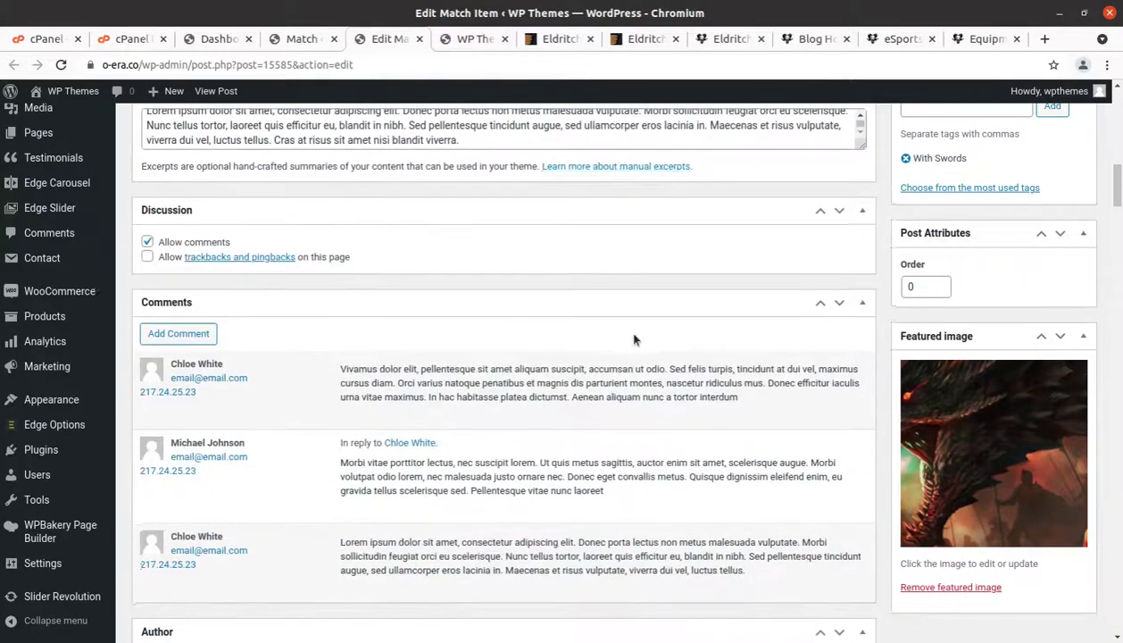
scroll(607, 344, "down", 16)
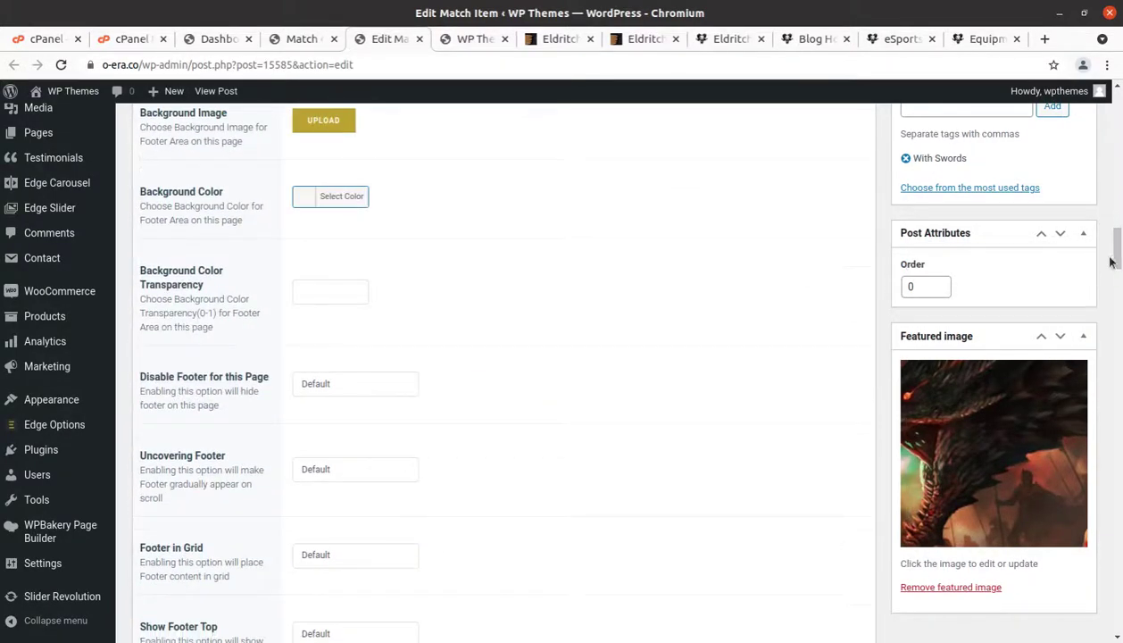
Examine the match's sidebar, title, general match and header settings, and close its editing tab.
left_click_drag(1119, 264, 1100, 637)
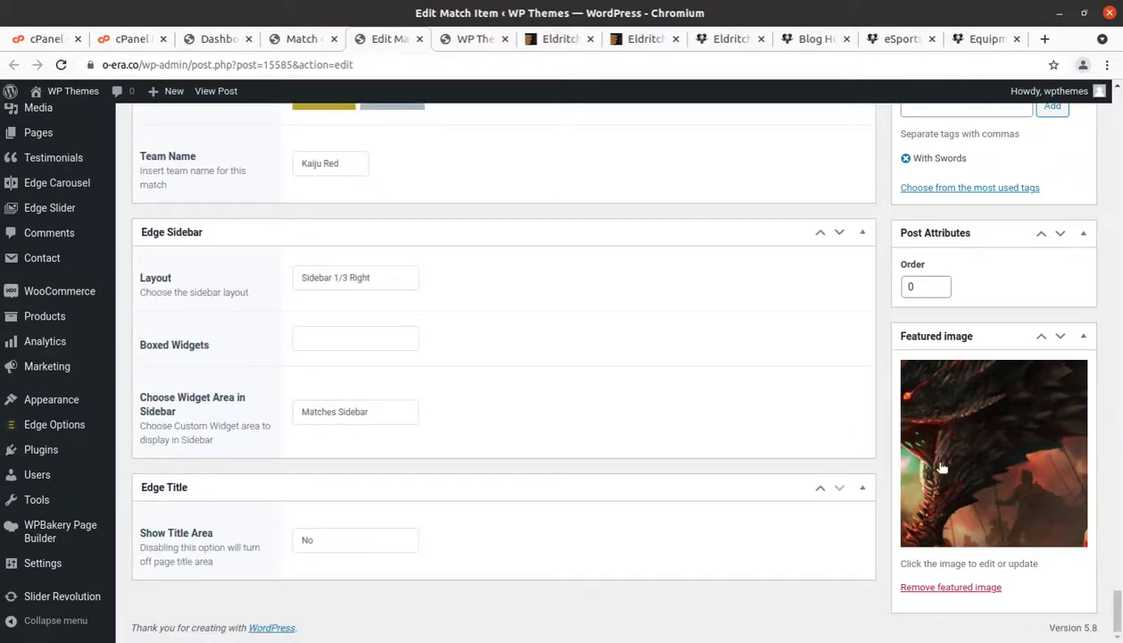
scroll(705, 394, "up", 10)
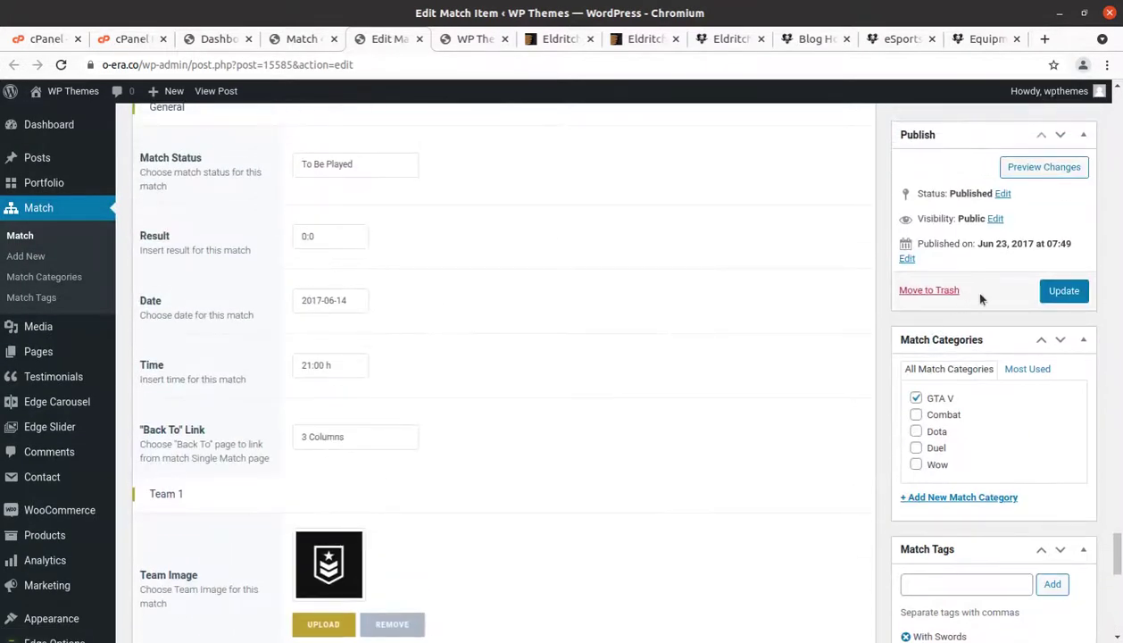
scroll(847, 352, "up", 15)
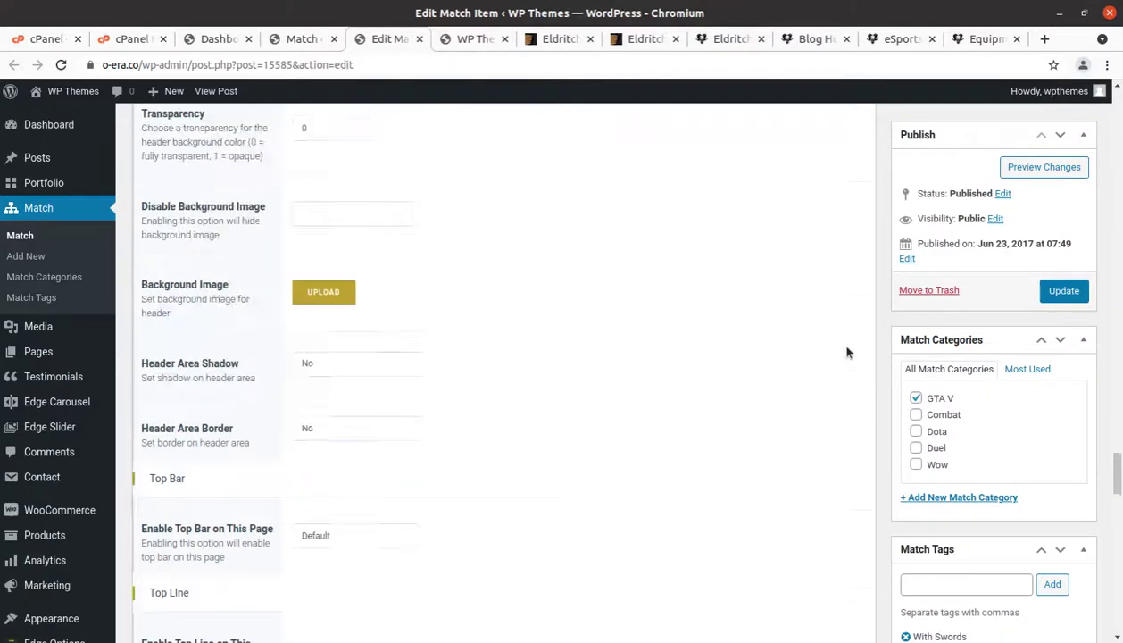
scroll(847, 352, "up", 6)
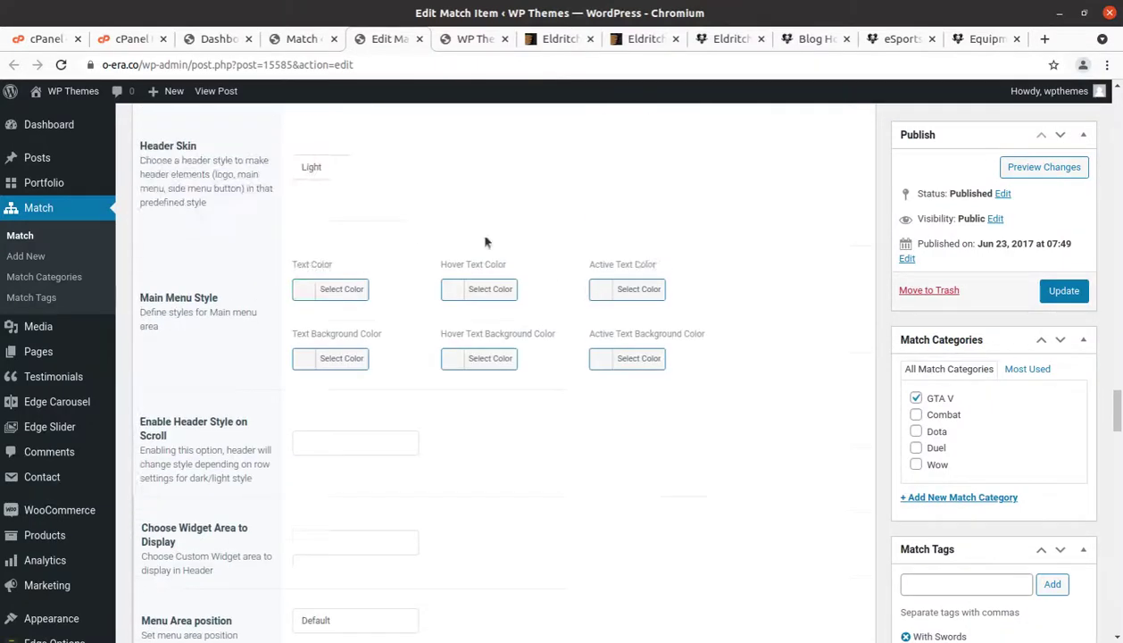
left_click(419, 39)
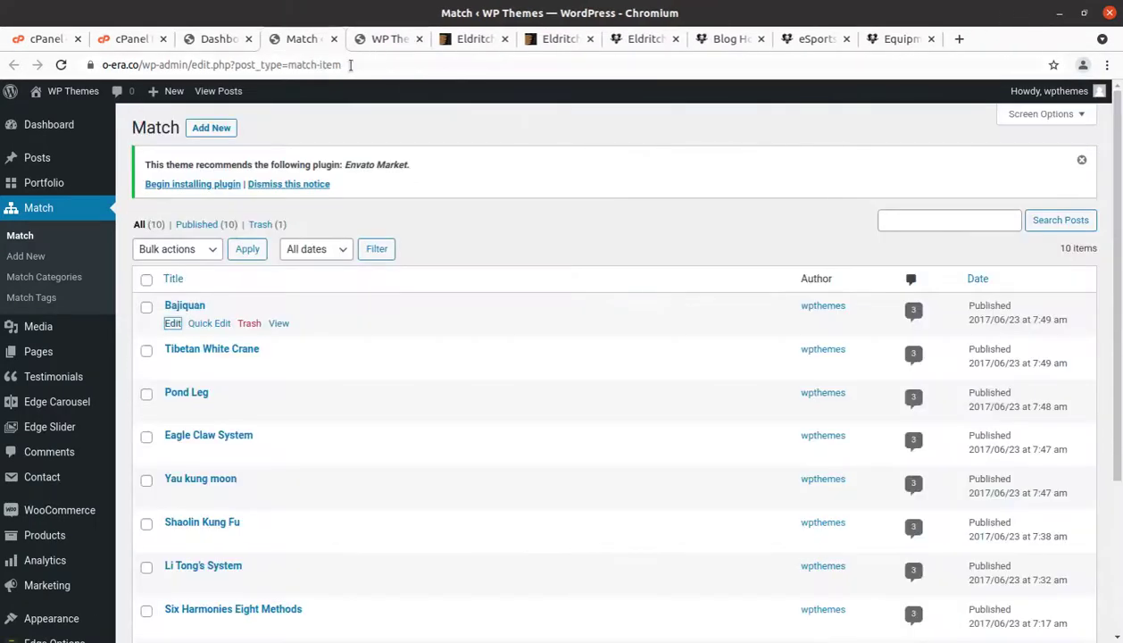
View the Bajiquan match on the site, review its results, images, matches sidebar and comments, and close its tab.
left_click(277, 323)
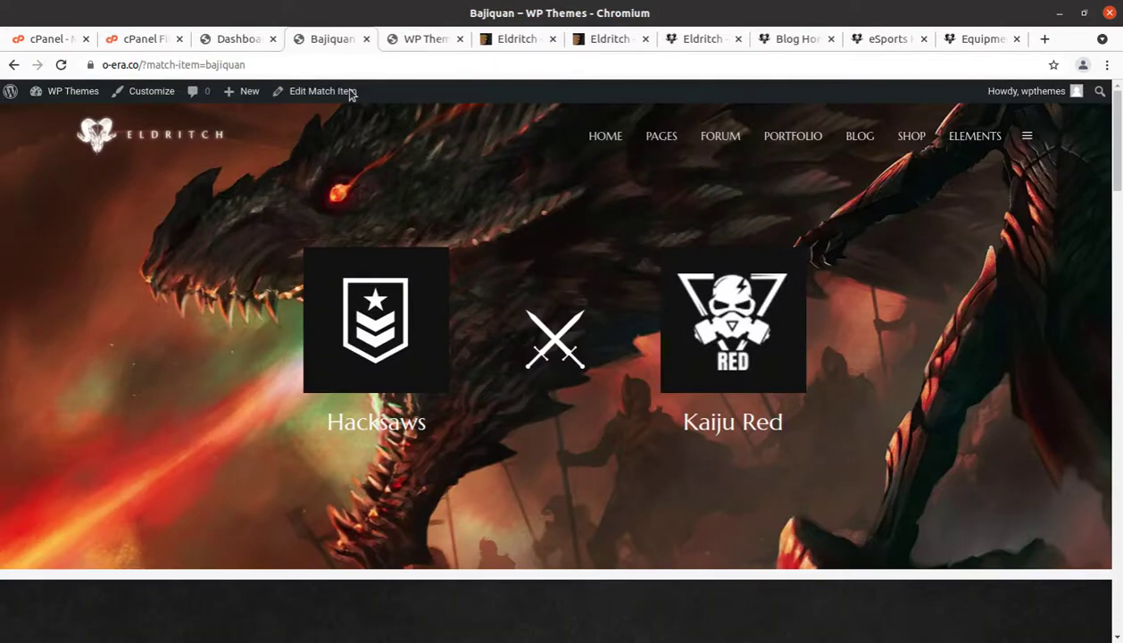
scroll(420, 179, "down", 6)
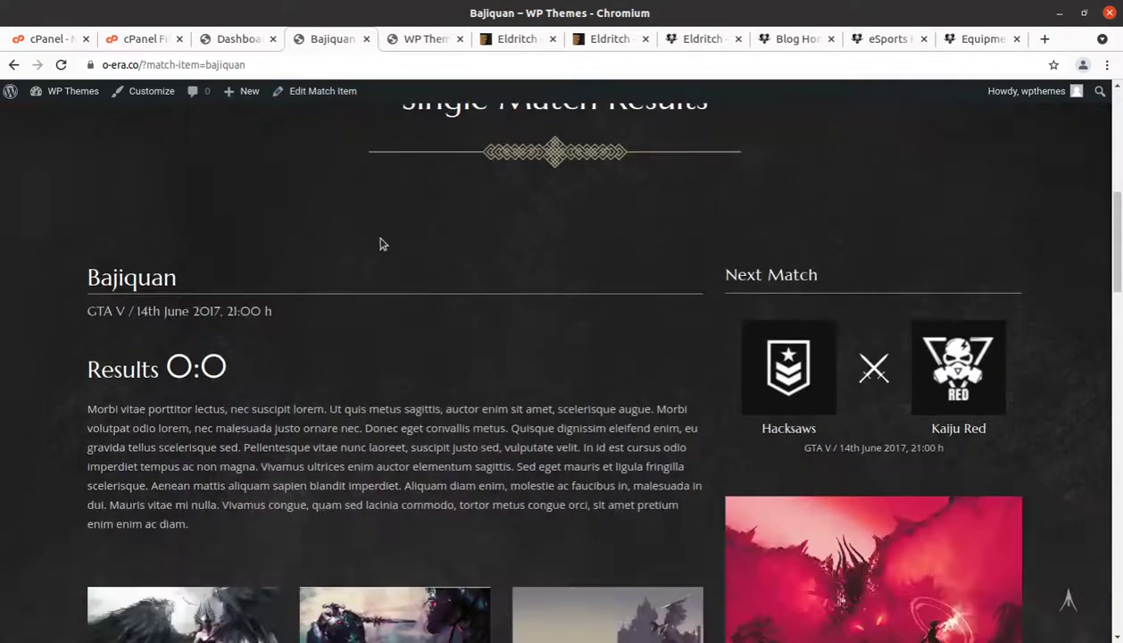
scroll(380, 244, "down", 7)
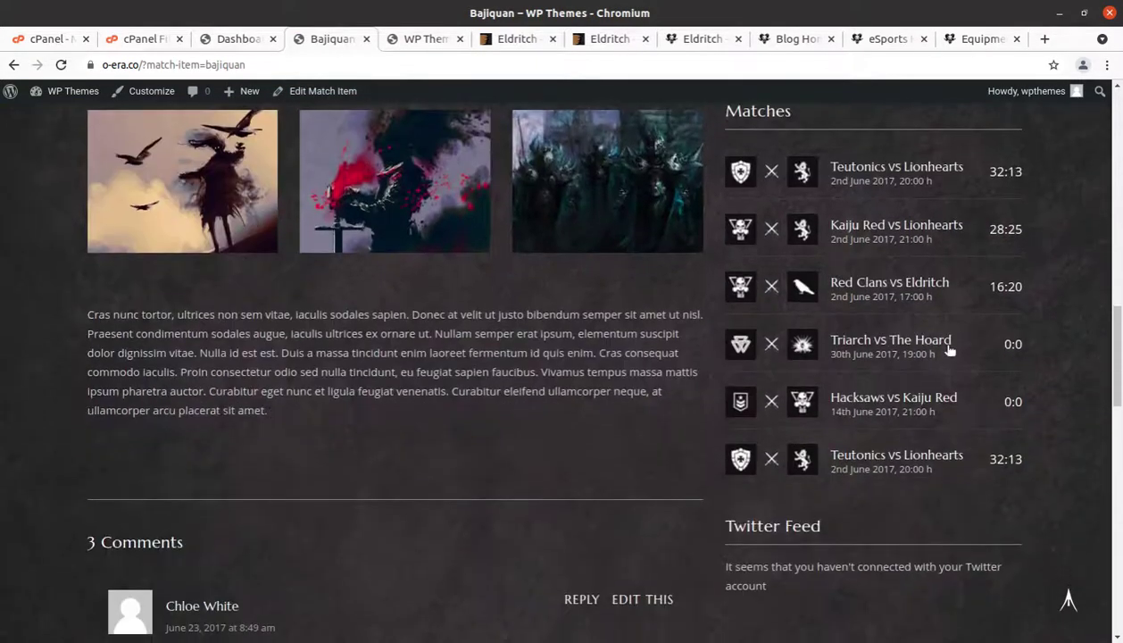
scroll(660, 381, "down", 6)
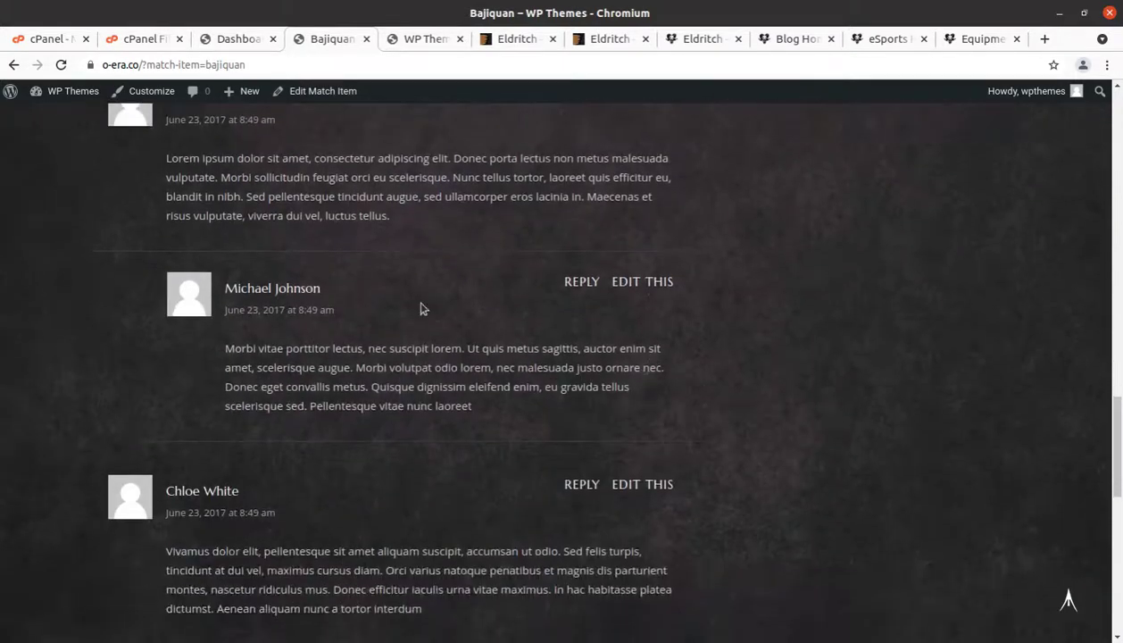
scroll(437, 289, "up", 12)
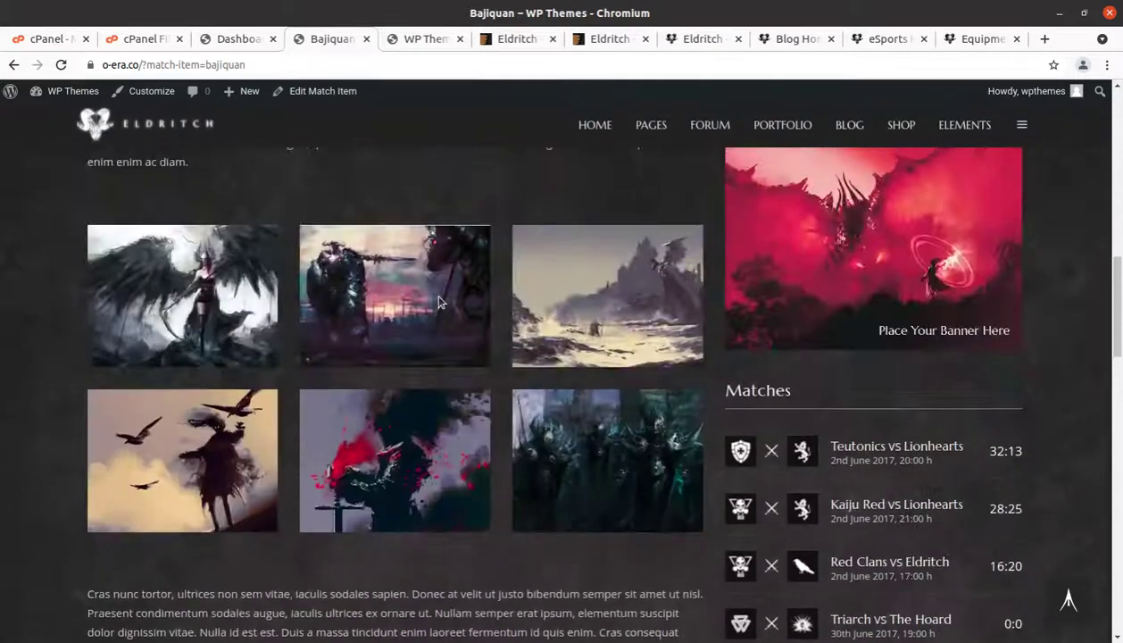
scroll(438, 301, "up", 3)
scroll(394, 302, "up", 3)
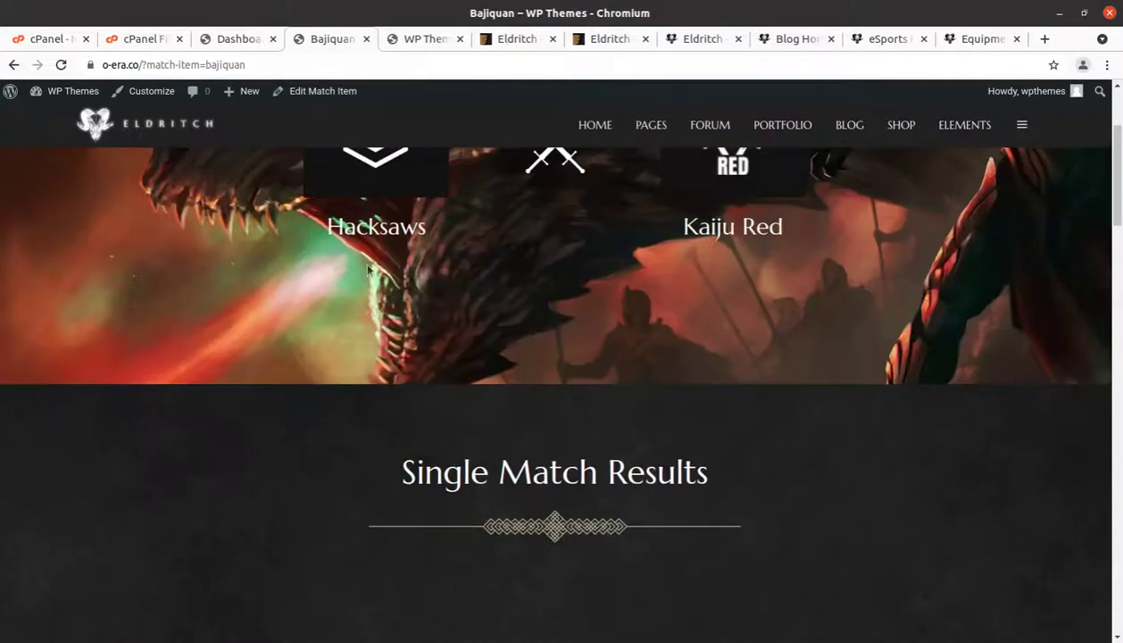
left_click(366, 40)
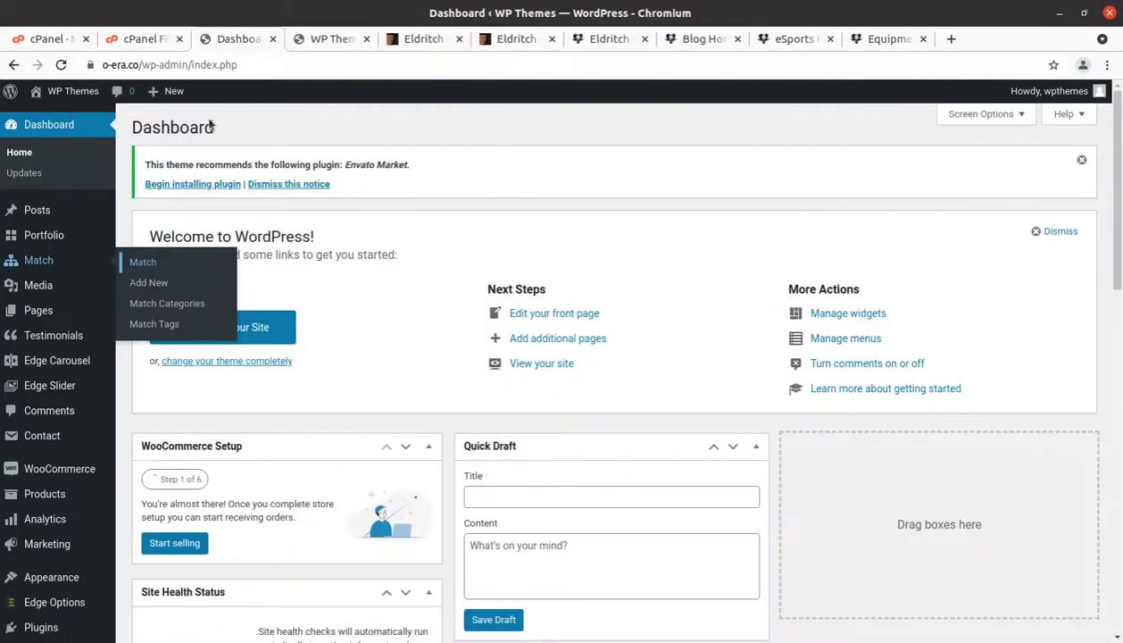
Check the Edge Carousel items list in a new tab and close it.
mouse_move(43, 317)
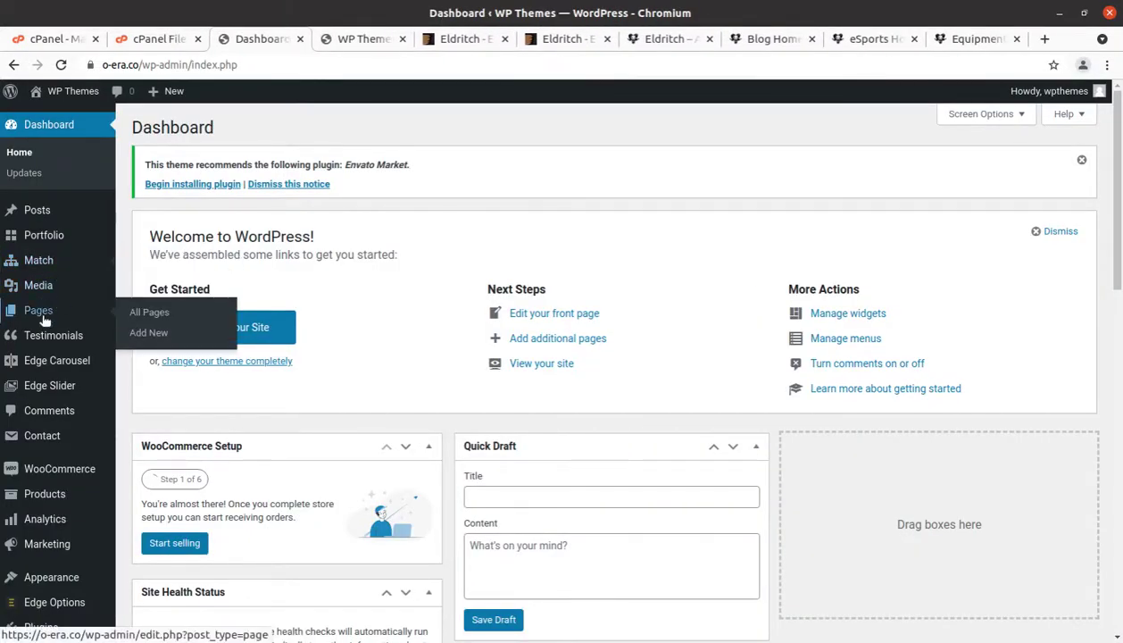
mouse_move(52, 382)
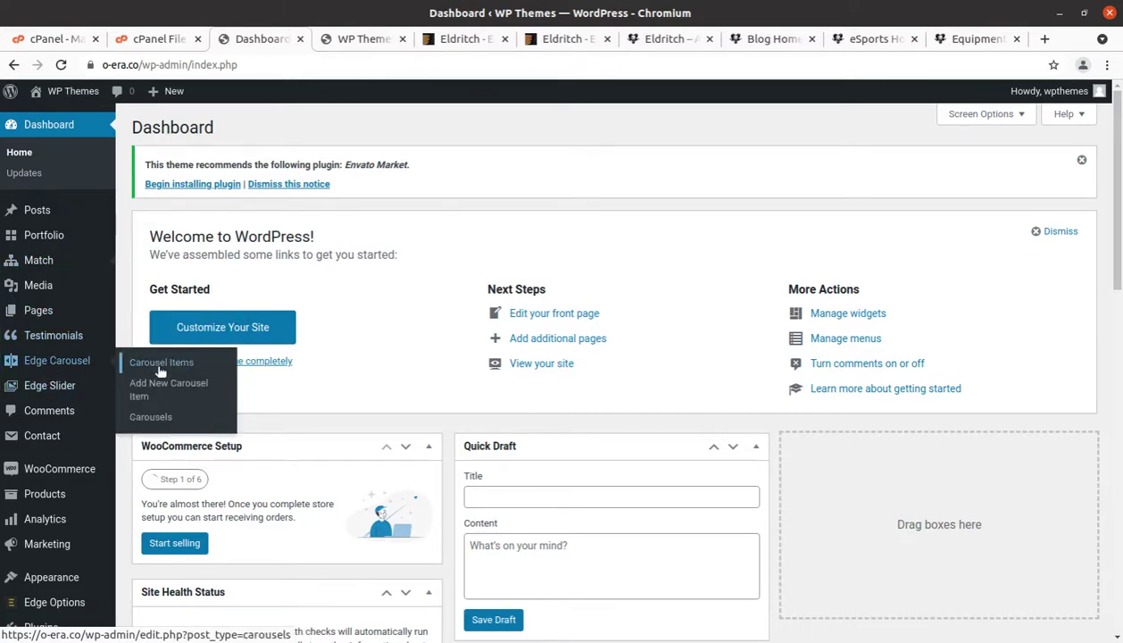
middle_click(161, 370)
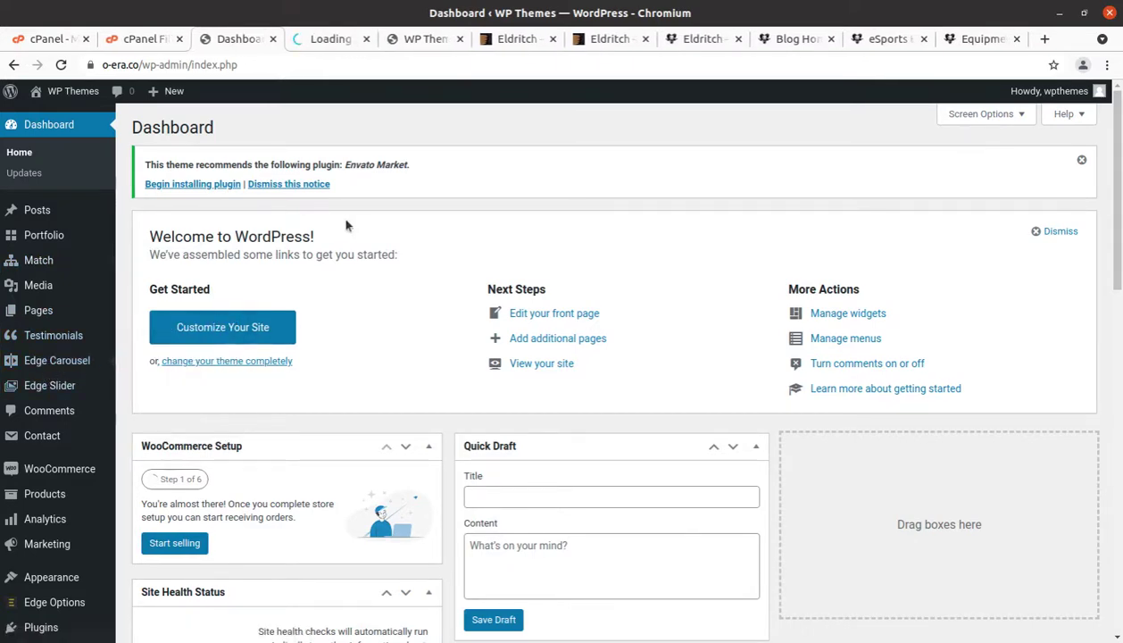
left_click(335, 40)
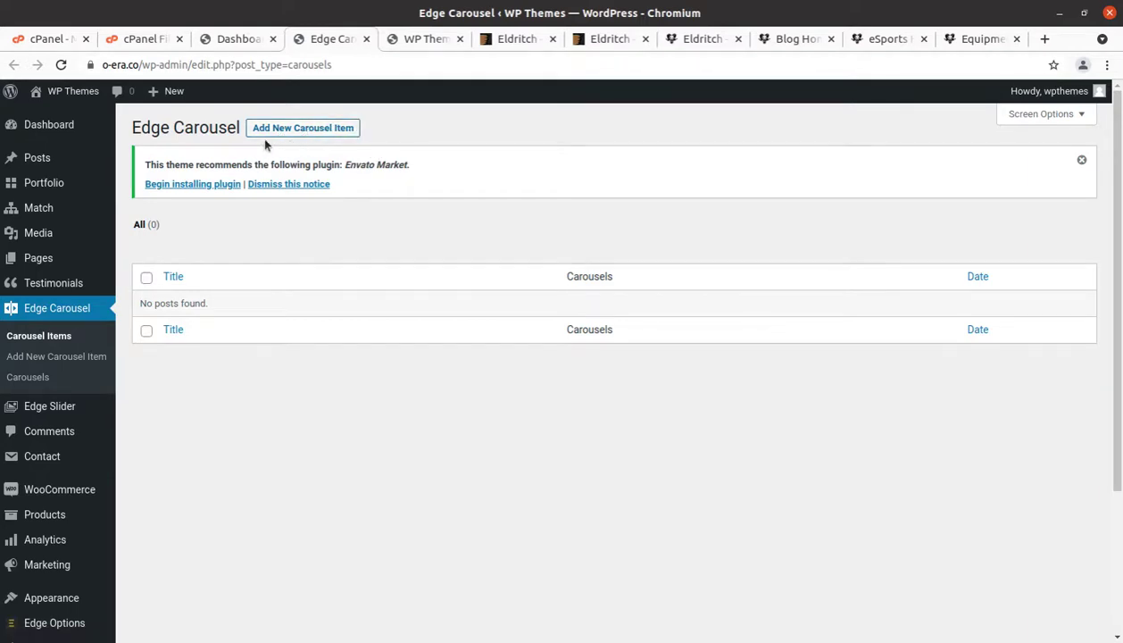
left_click(366, 39)
Check the Edge Slider slides list in a new tab and close it.
mouse_move(63, 393)
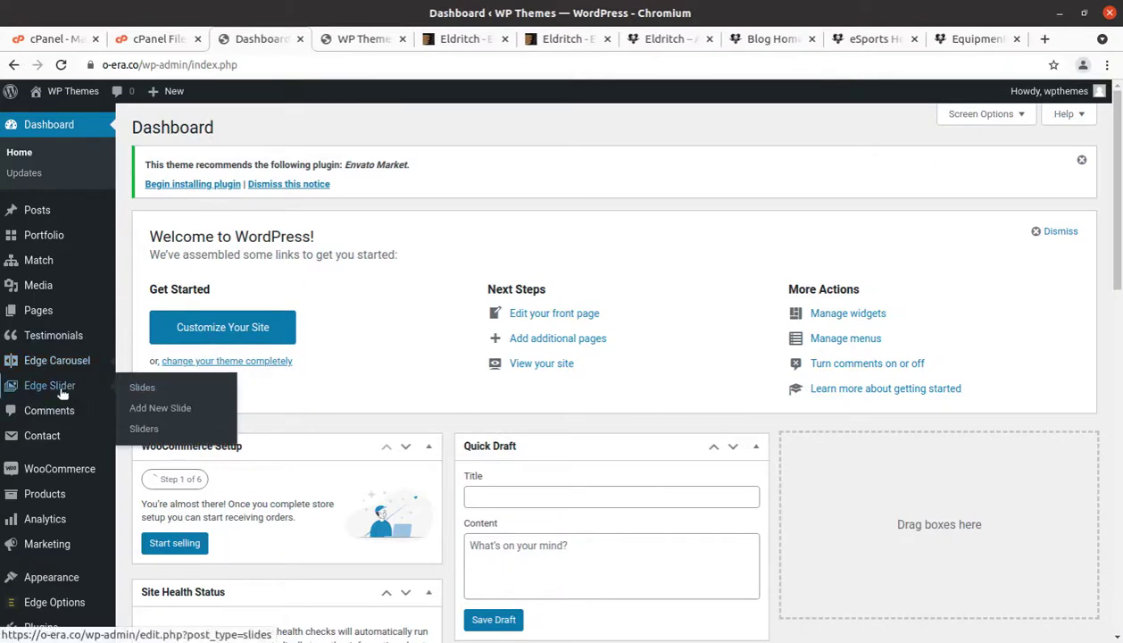
middle_click(139, 386)
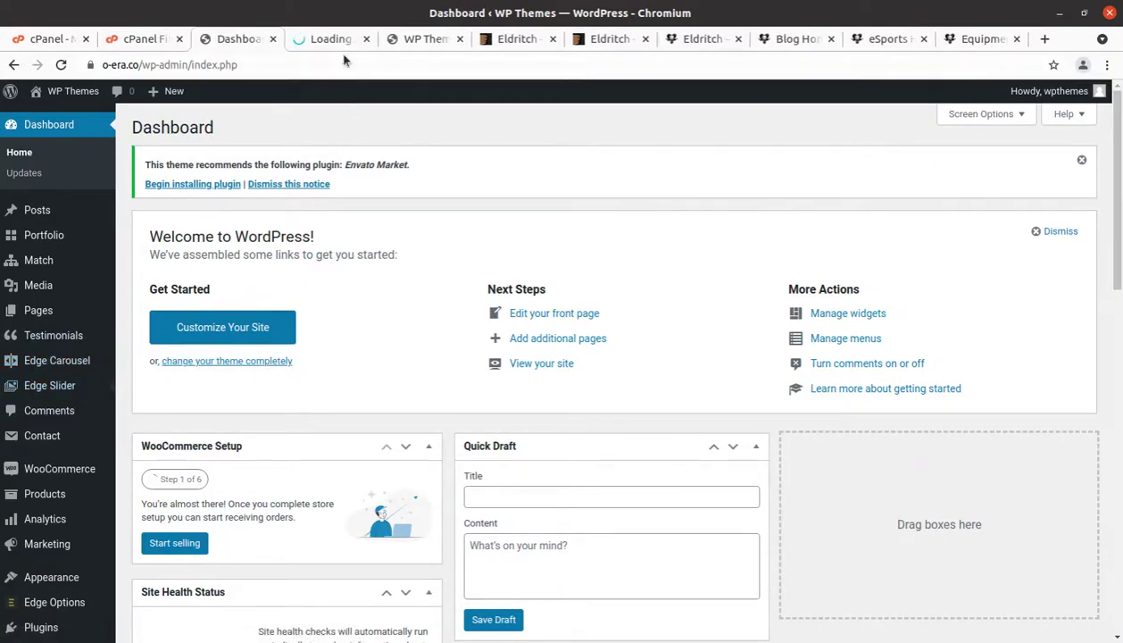
left_click(340, 42)
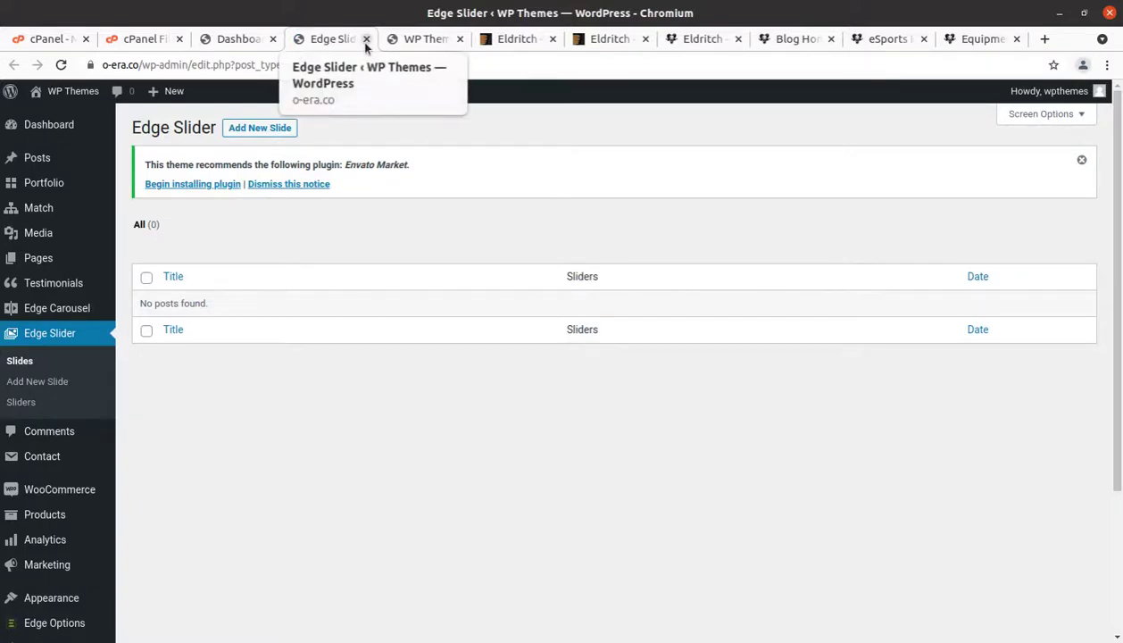
left_click(366, 40)
Open the theme's Edge Options settings from the WordPress dashboard.
scroll(75, 420, "down", 1)
scroll(75, 419, "down", 2)
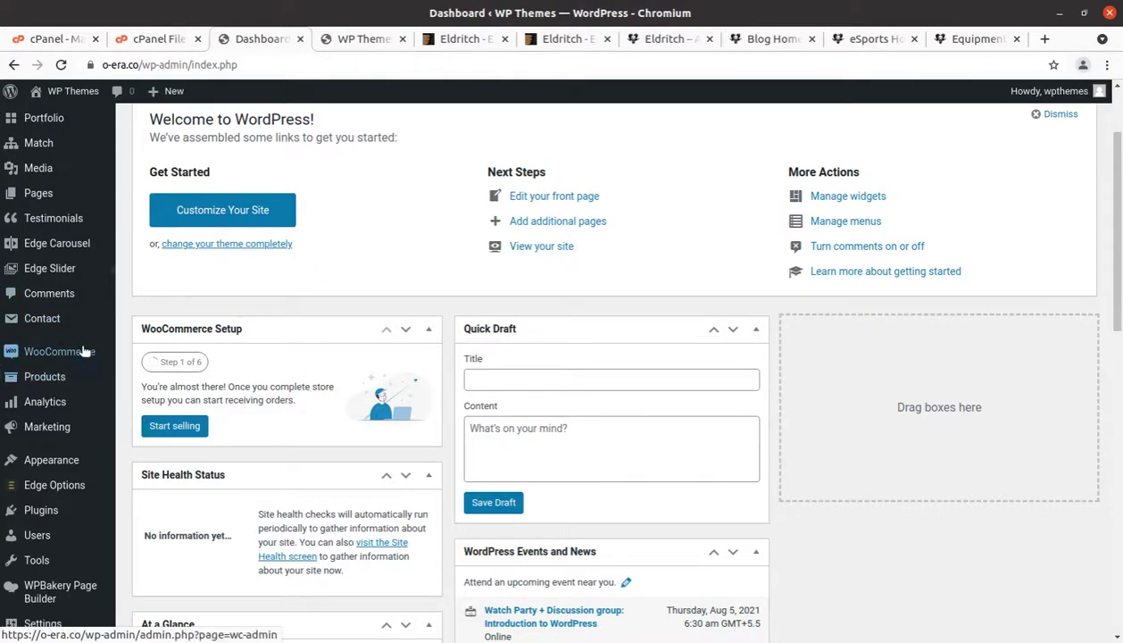
mouse_move(83, 352)
scroll(71, 425, "down", 3)
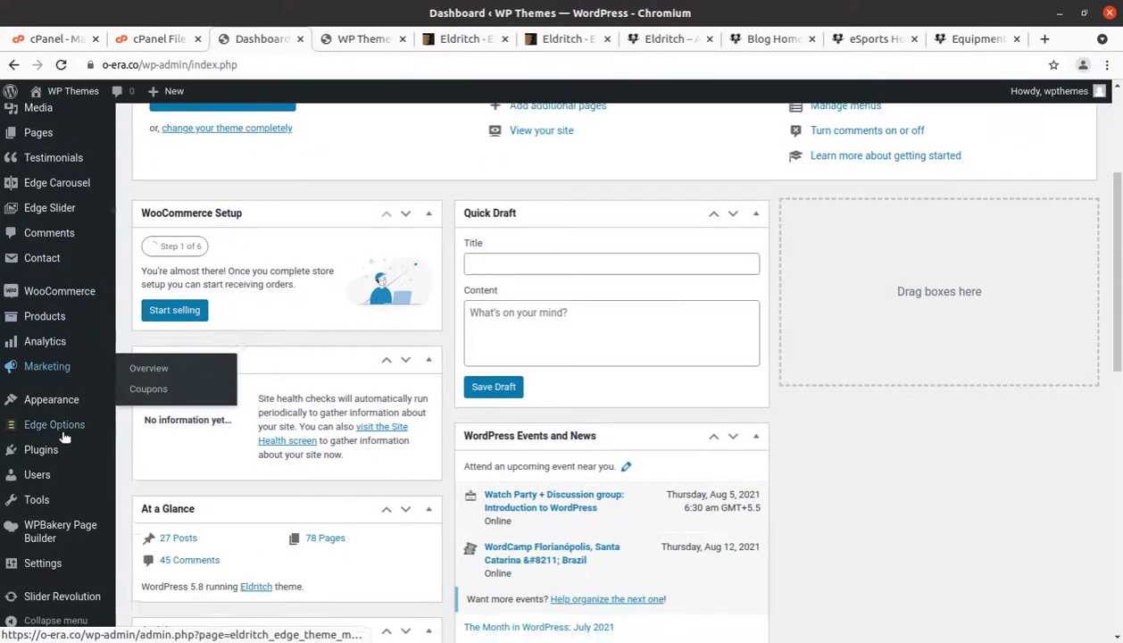
mouse_move(55, 404)
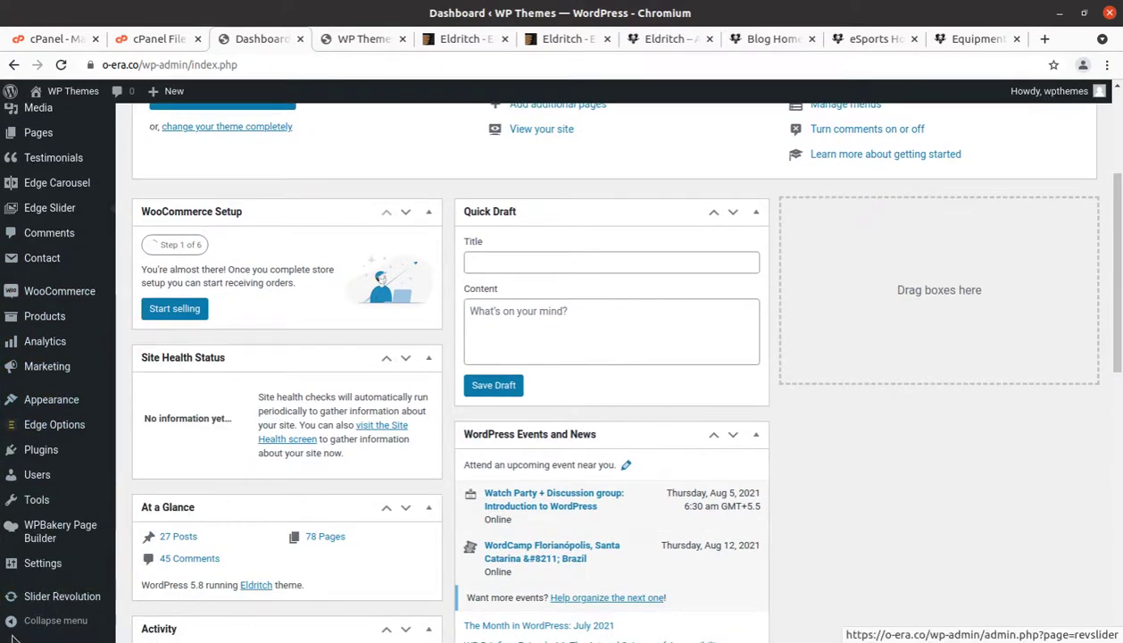
mouse_move(40, 434)
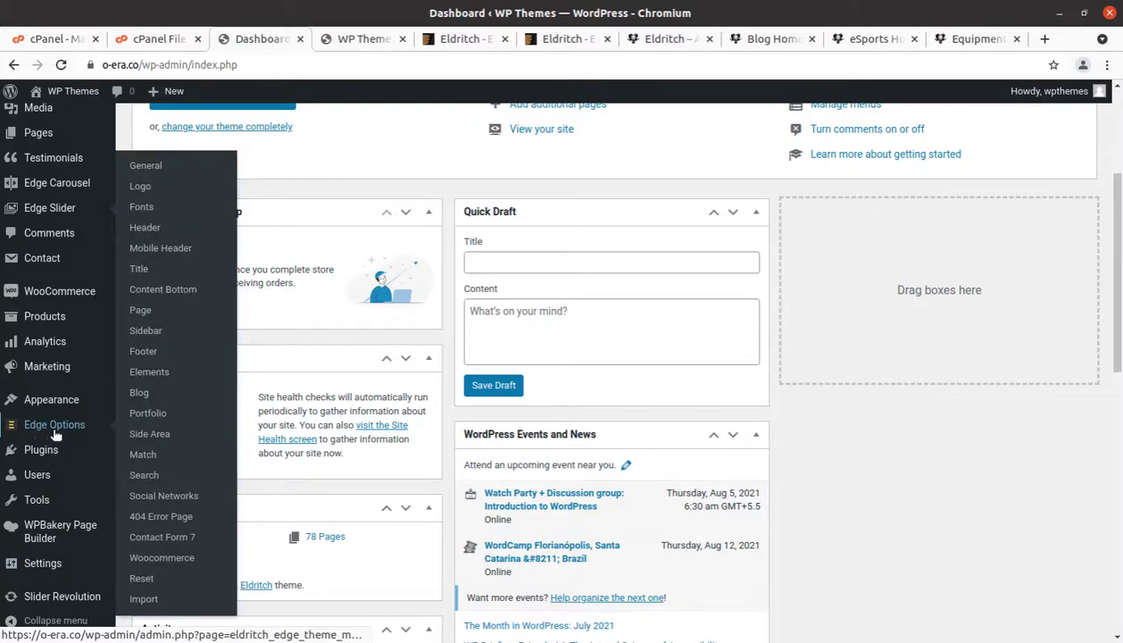
left_click(56, 433)
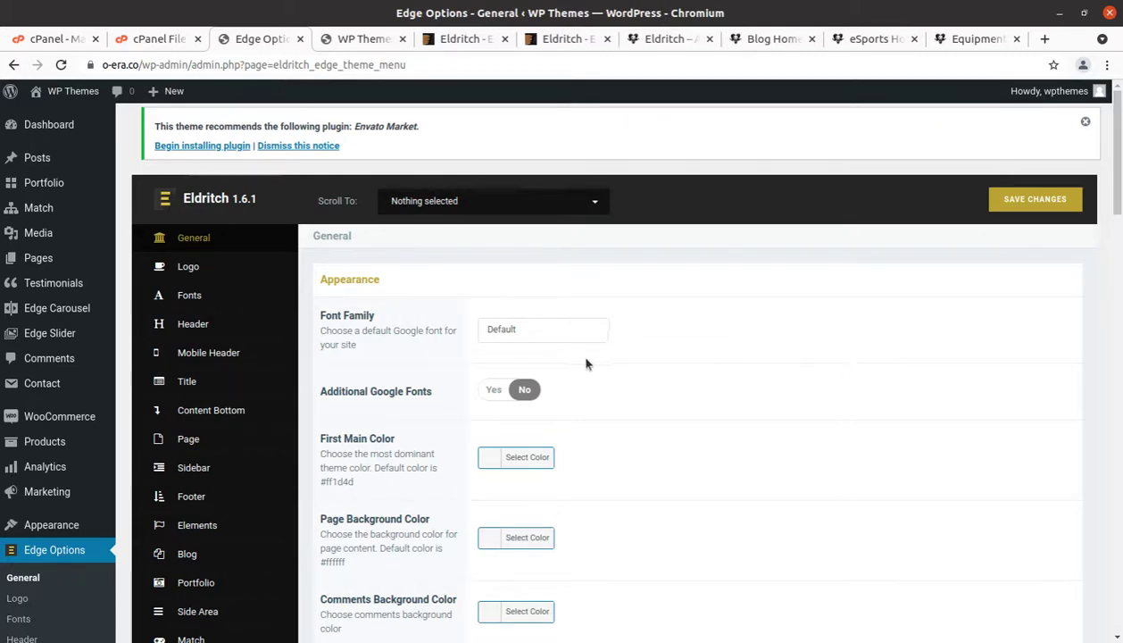
Examine the General theme options, covering appearance, gradient colors, behavior, custom code and Google API settings.
scroll(820, 380, "down", 6)
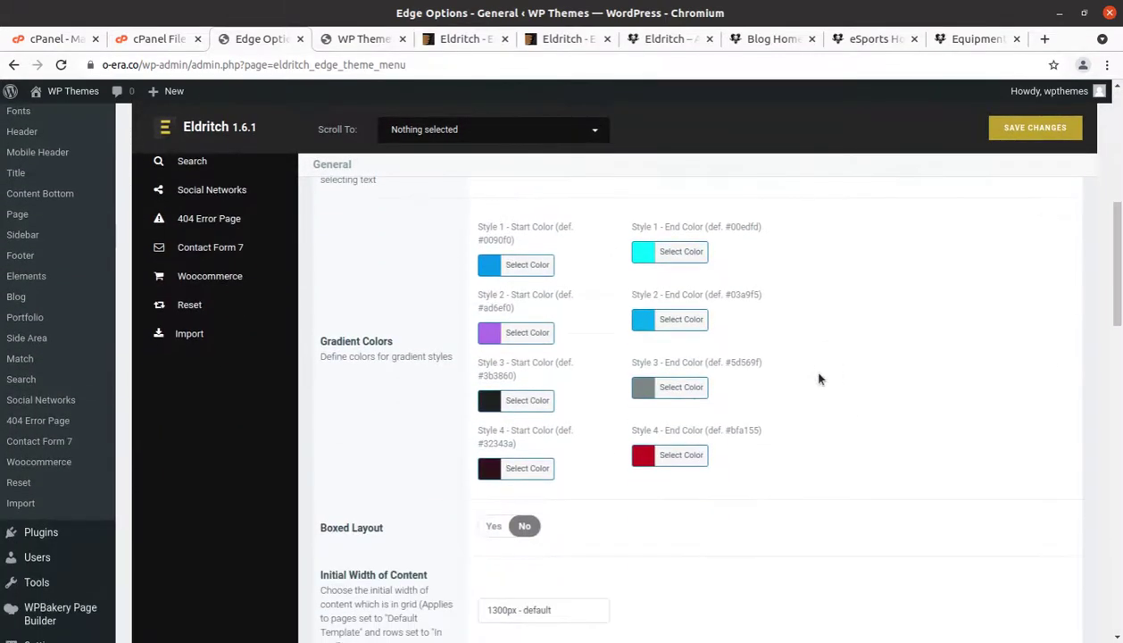
scroll(819, 380, "down", 10)
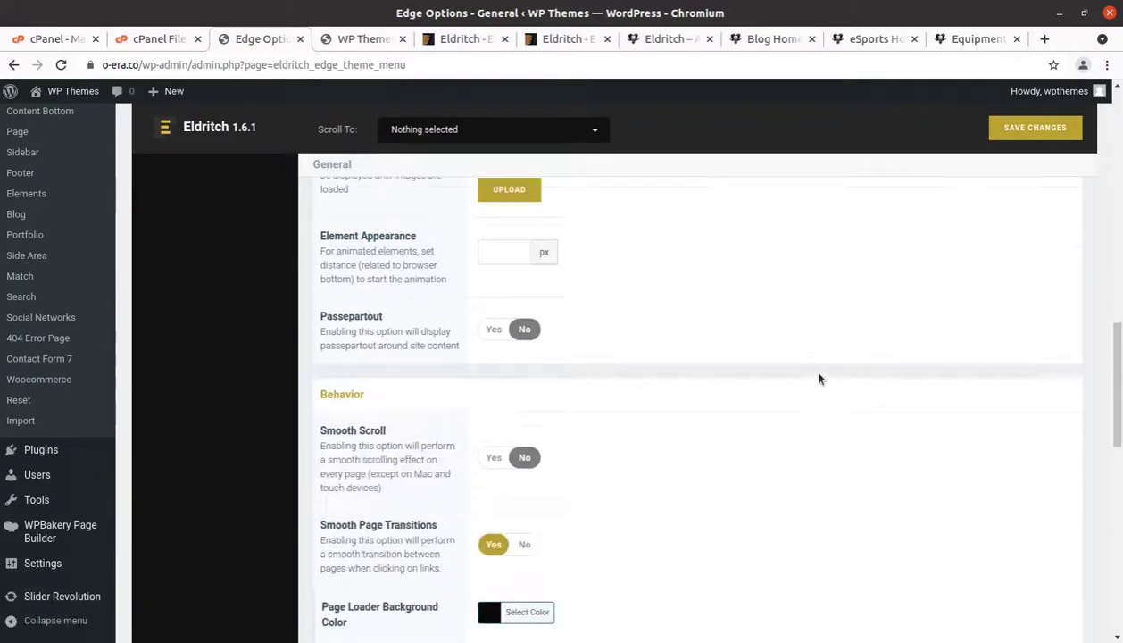
scroll(820, 380, "down", 5)
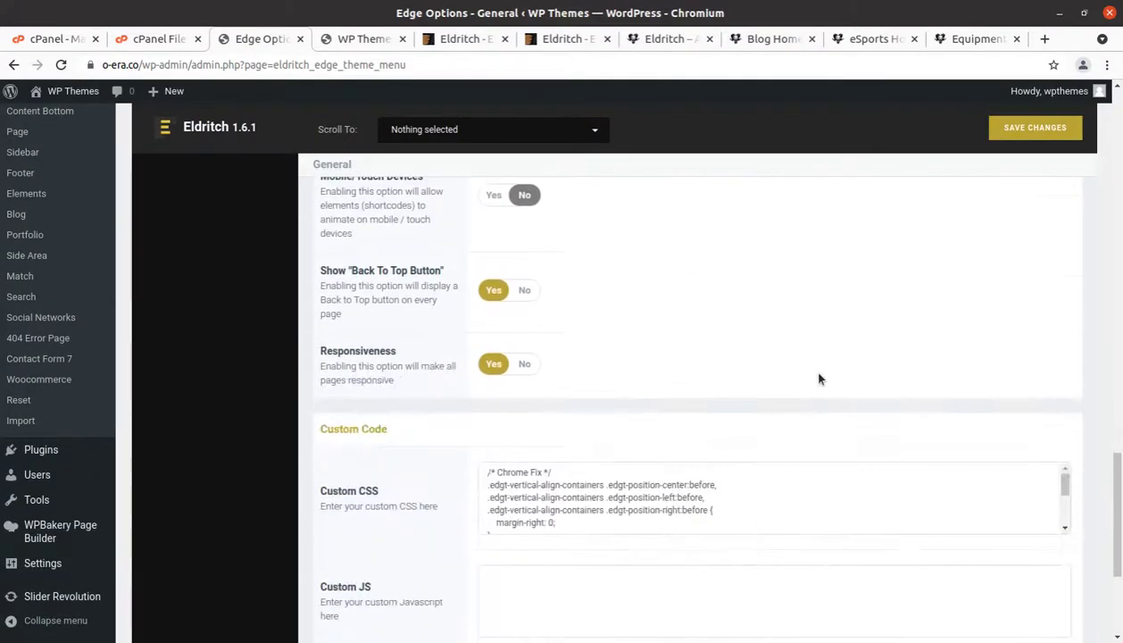
scroll(819, 379, "up", 20)
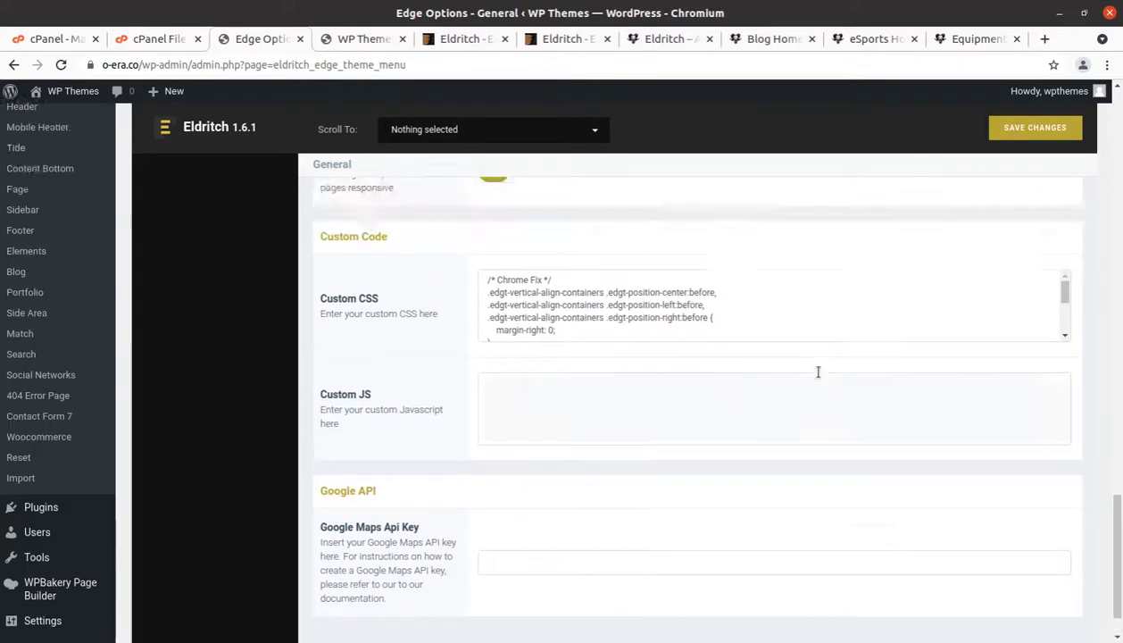
scroll(819, 378, "up", 10)
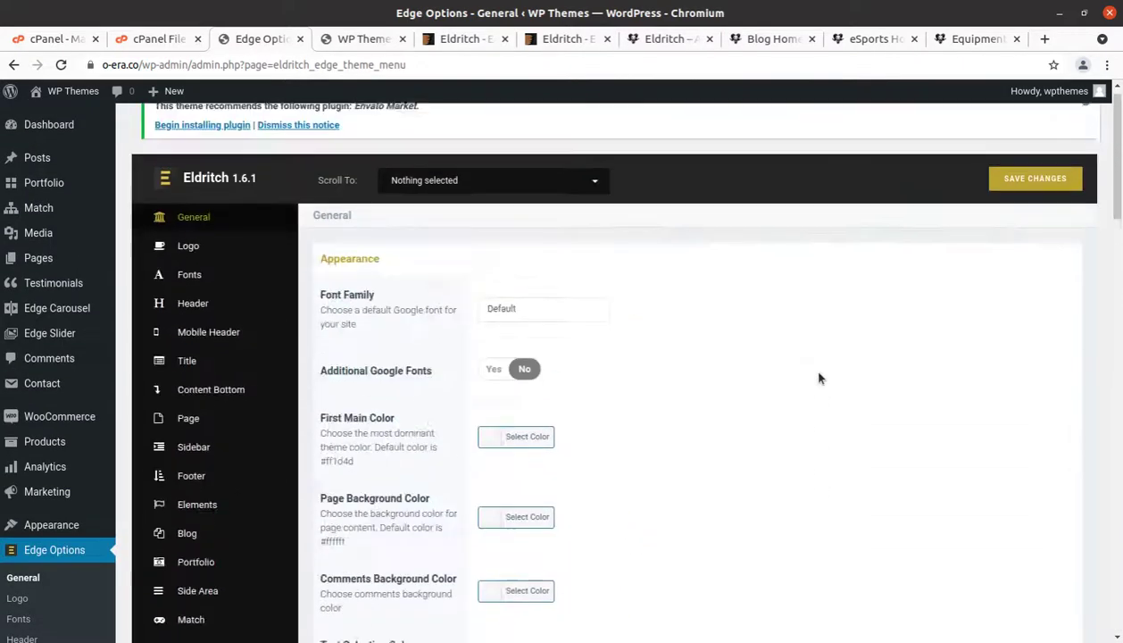
Open the Logo options and review the default, dark, light, sticky and mobile logo images.
left_click(189, 252)
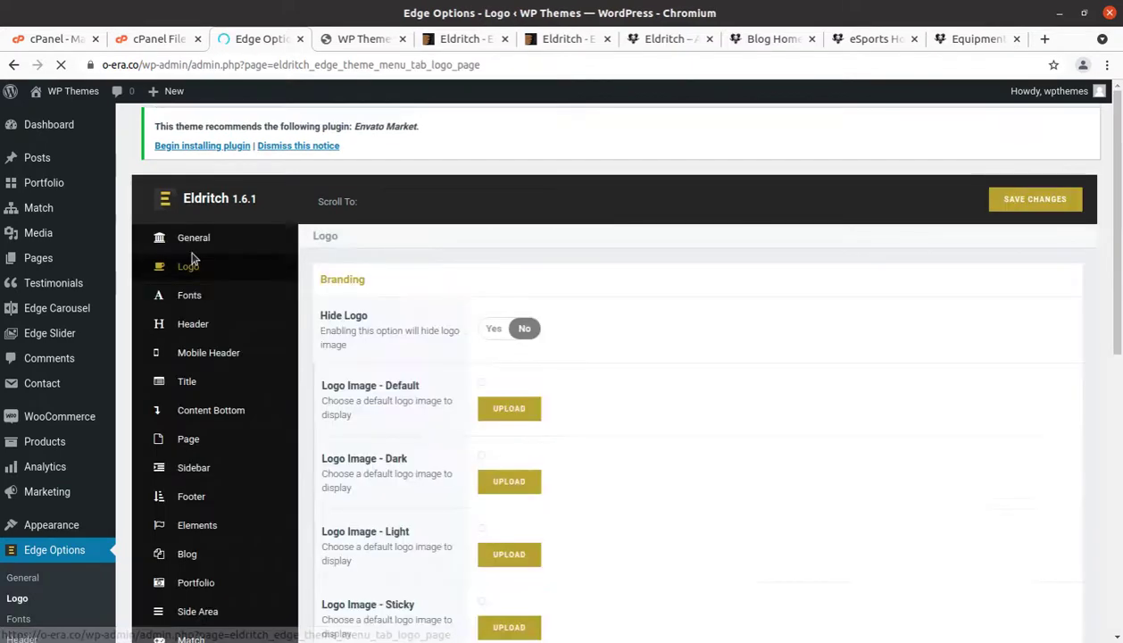
scroll(482, 366, "down", 2)
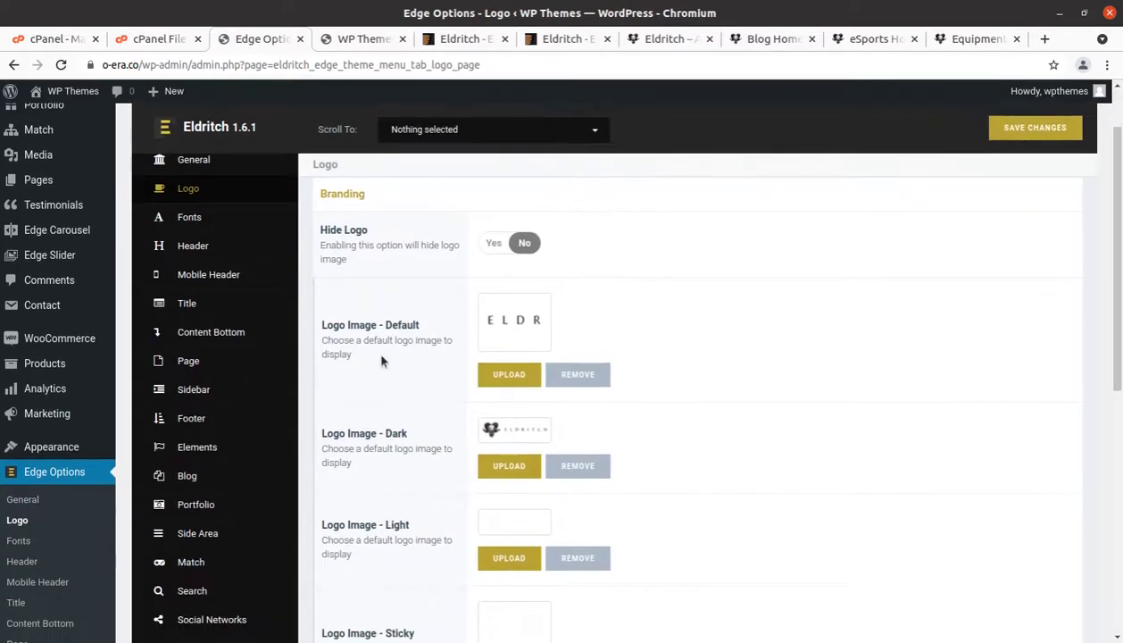
scroll(639, 364, "down", 6)
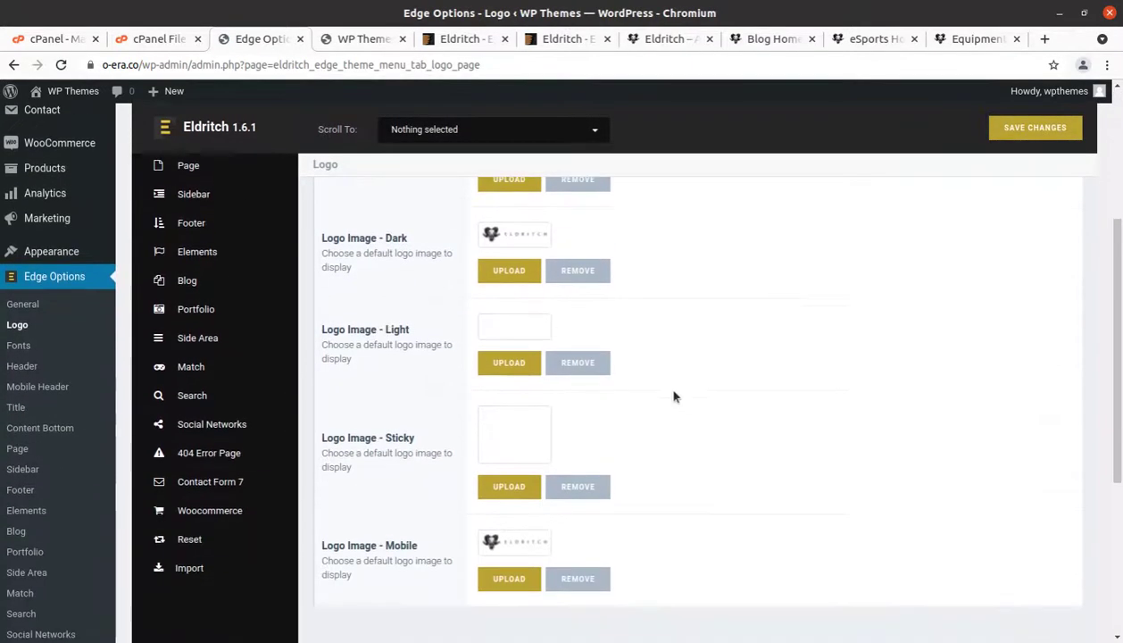
scroll(833, 402, "down", 4)
scroll(750, 417, "up", 12)
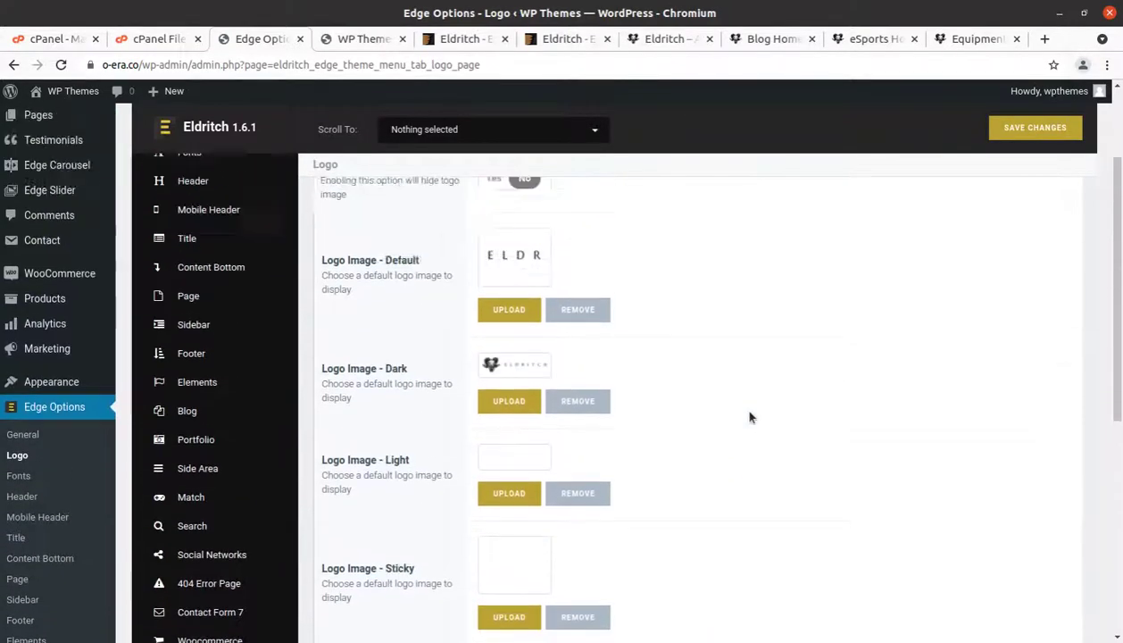
Open the Fonts options and review the H1 to H6 heading style settings.
left_click(189, 295)
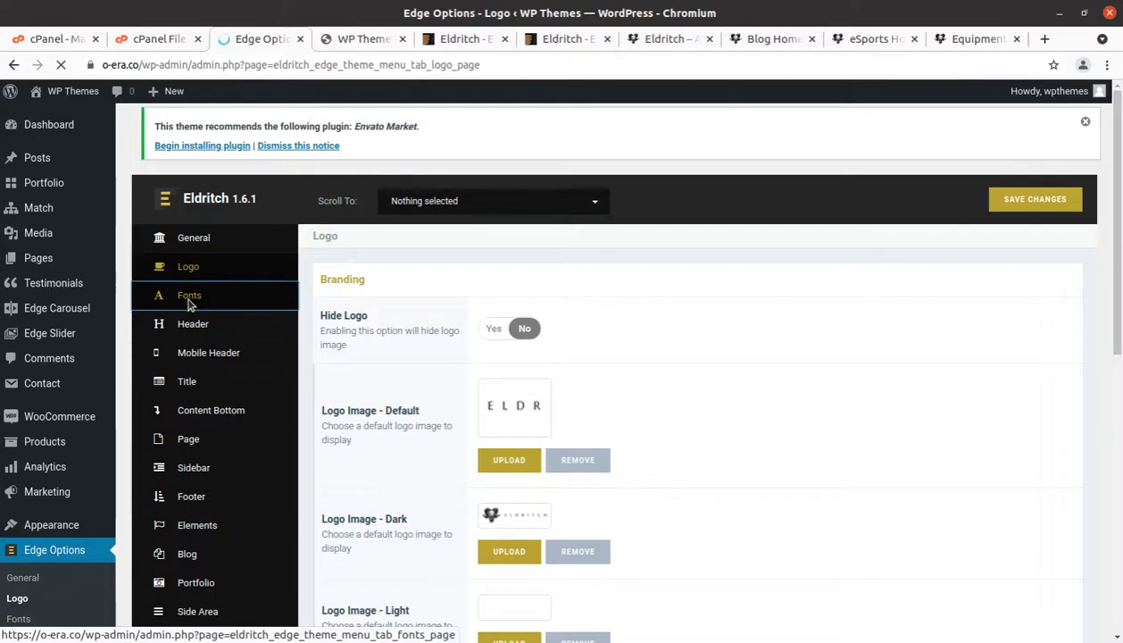
scroll(390, 375, "down", 3)
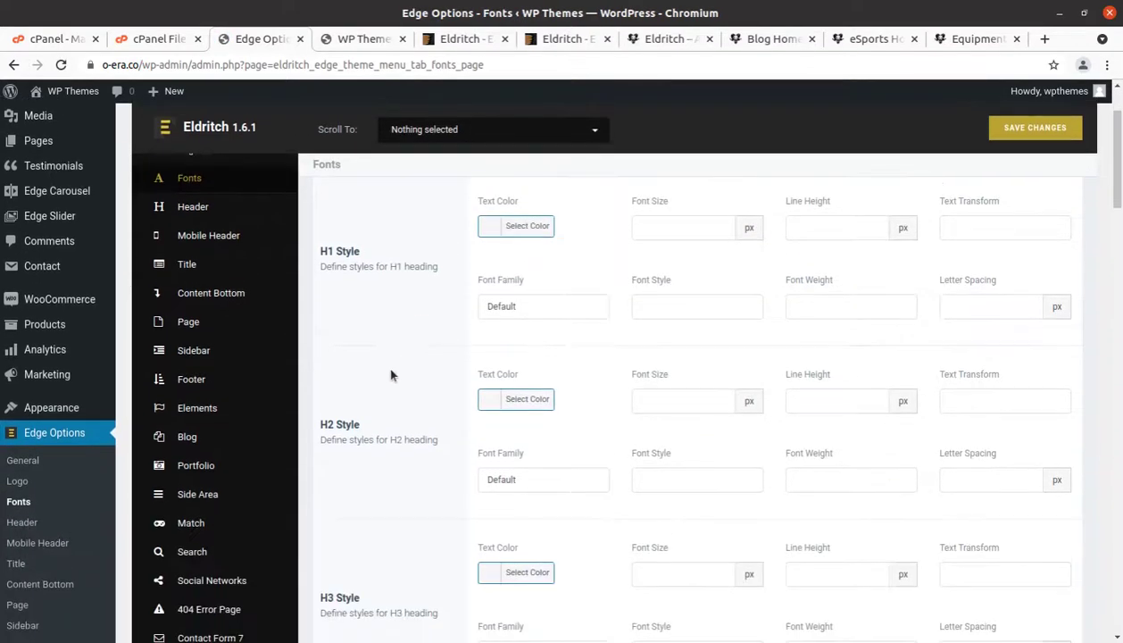
scroll(1021, 349, "down", 5)
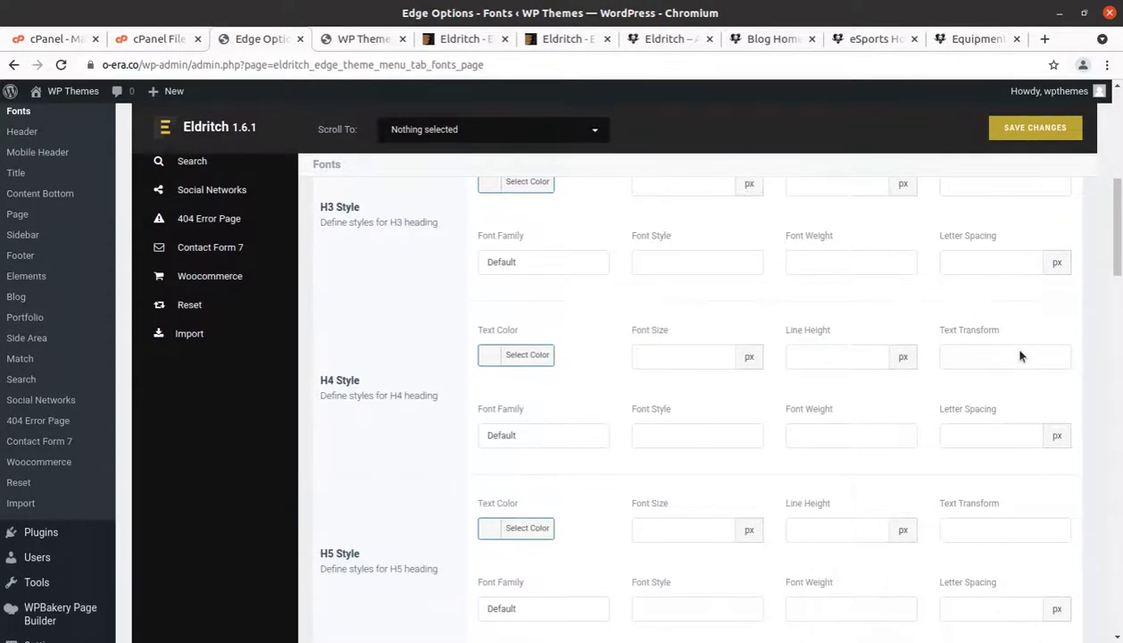
scroll(1021, 356, "down", 5)
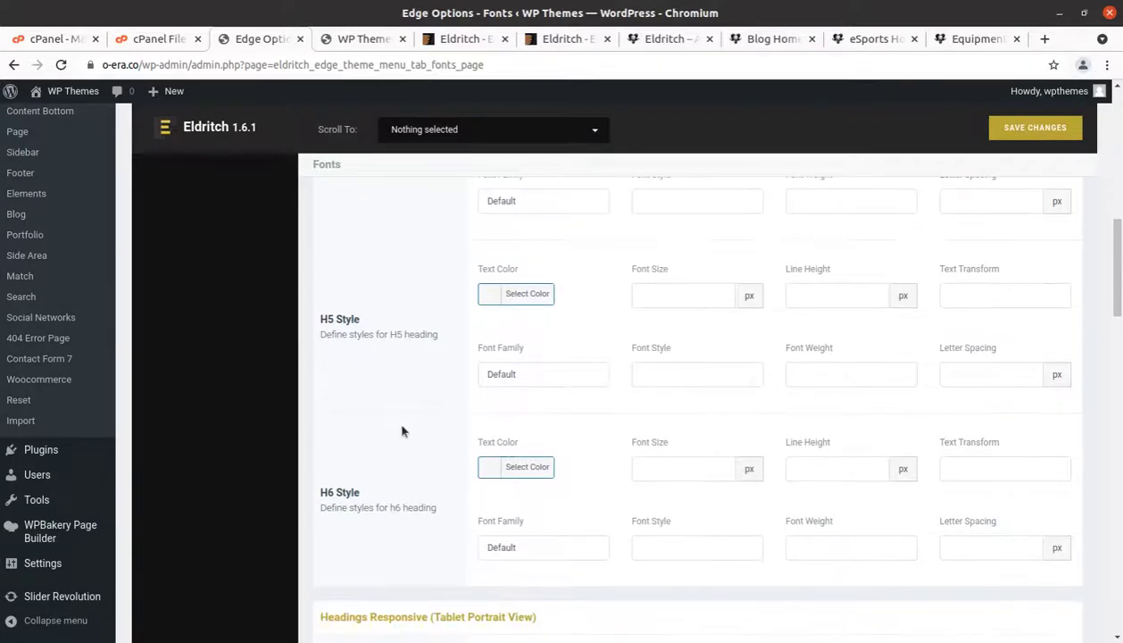
scroll(402, 431, "up", 15)
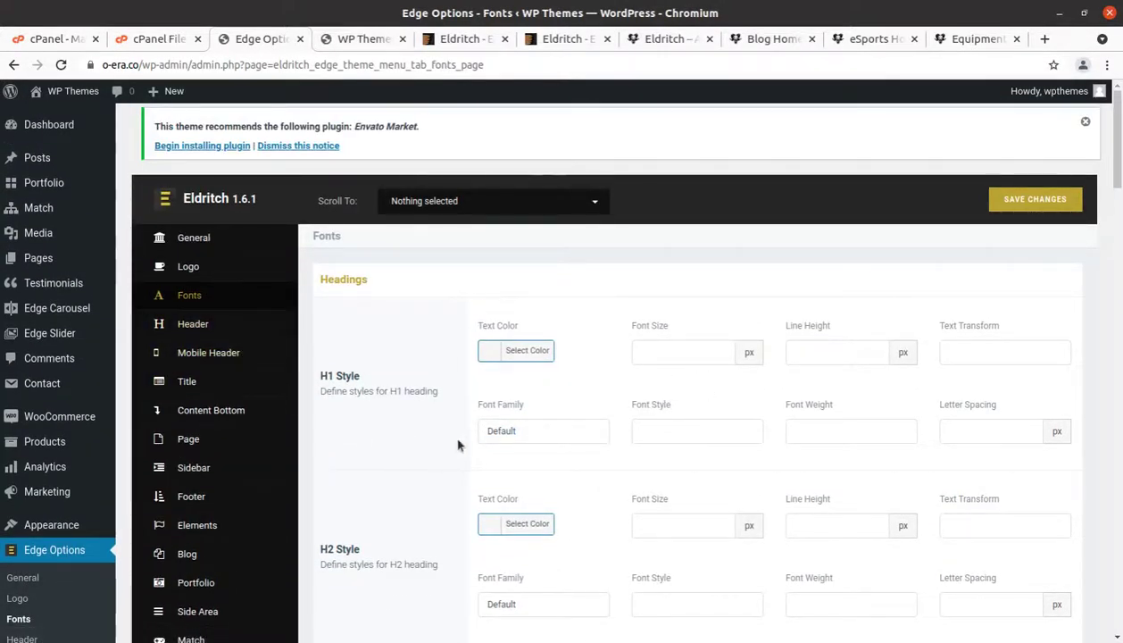
scroll(780, 450, "down", 2)
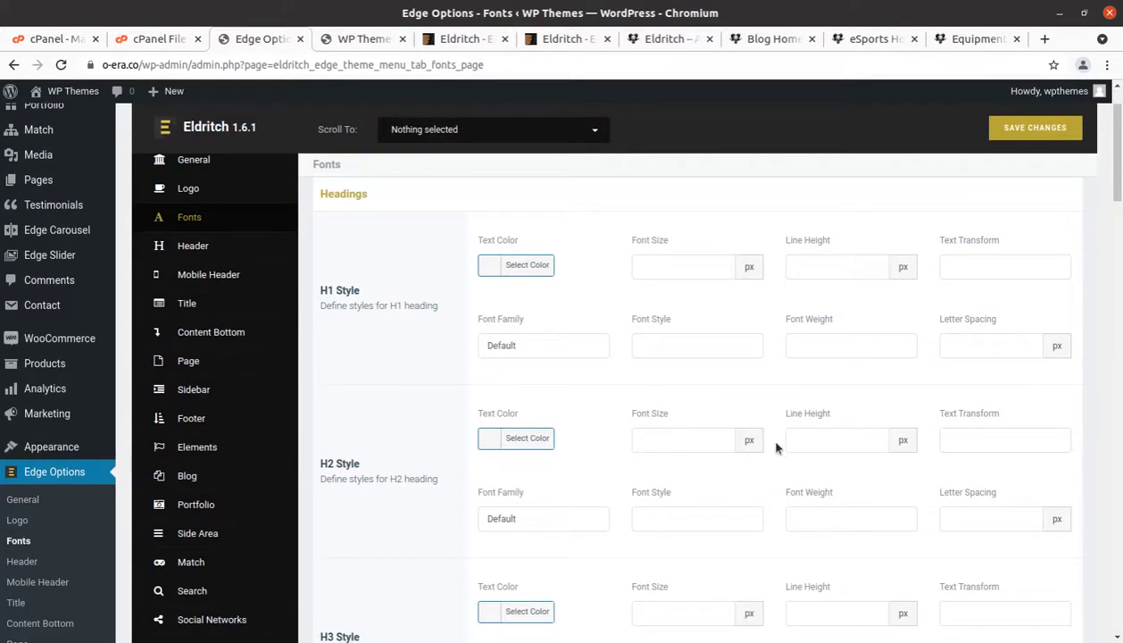
scroll(550, 432, "down", 1)
scroll(394, 395, "up", 3)
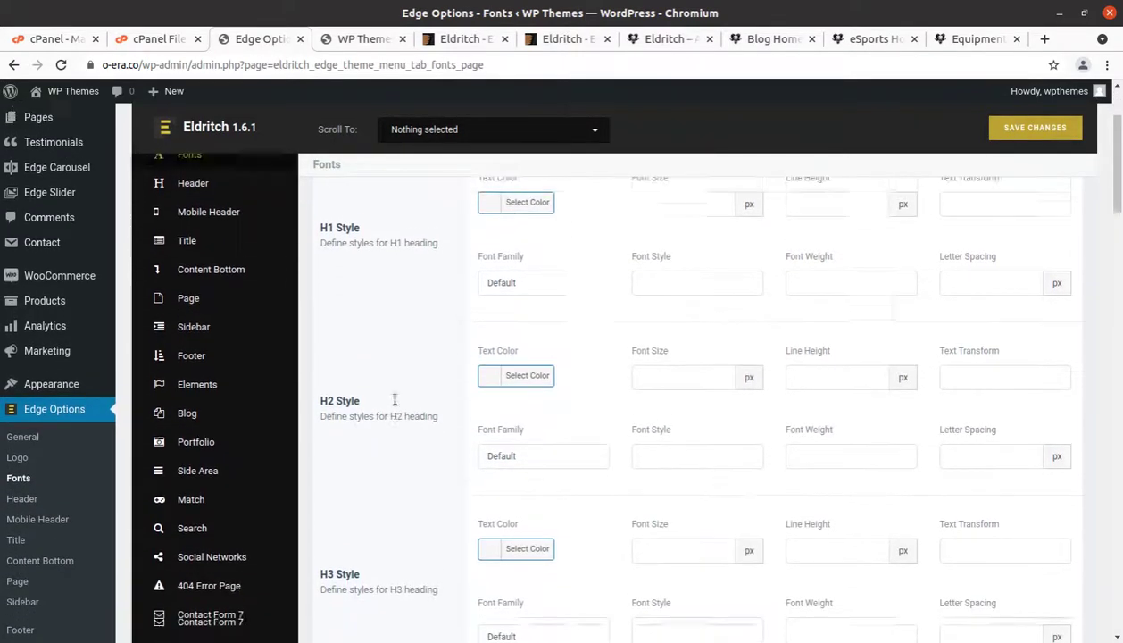
Open the Header options and examine the header type, standard header, sticky header and menu level style settings.
left_click(188, 328)
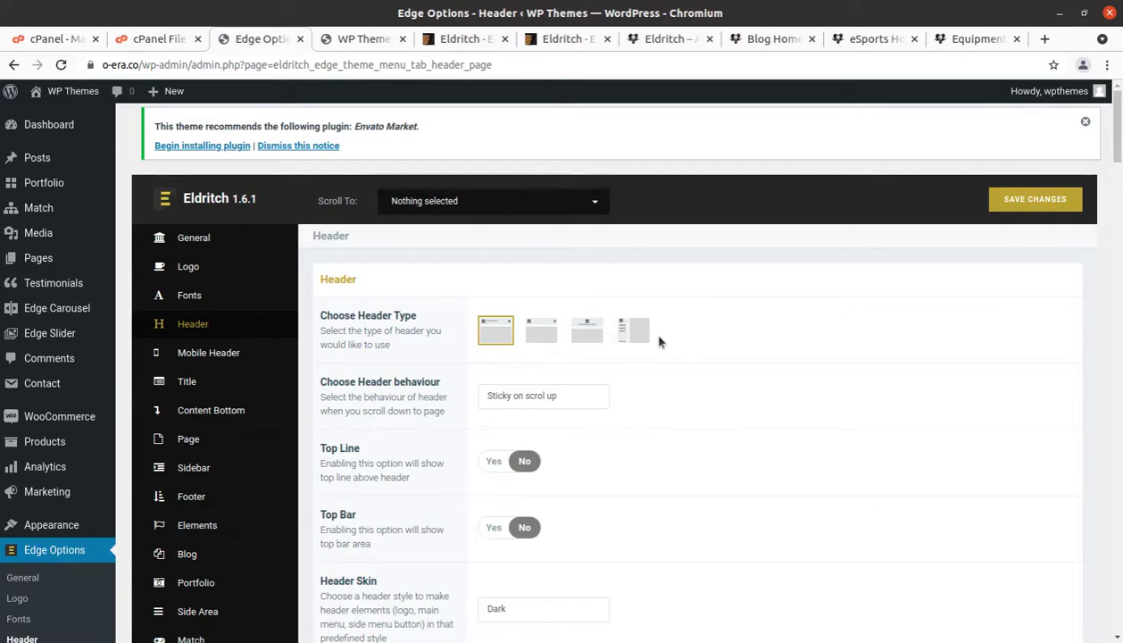
scroll(702, 347, "down", 4)
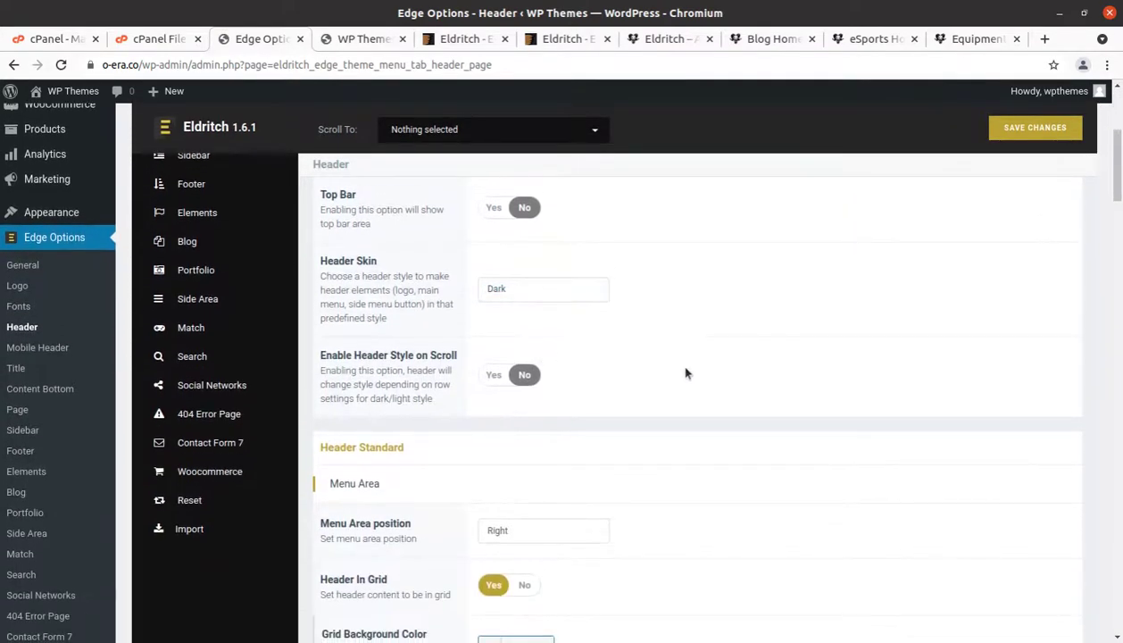
scroll(688, 374, "down", 4)
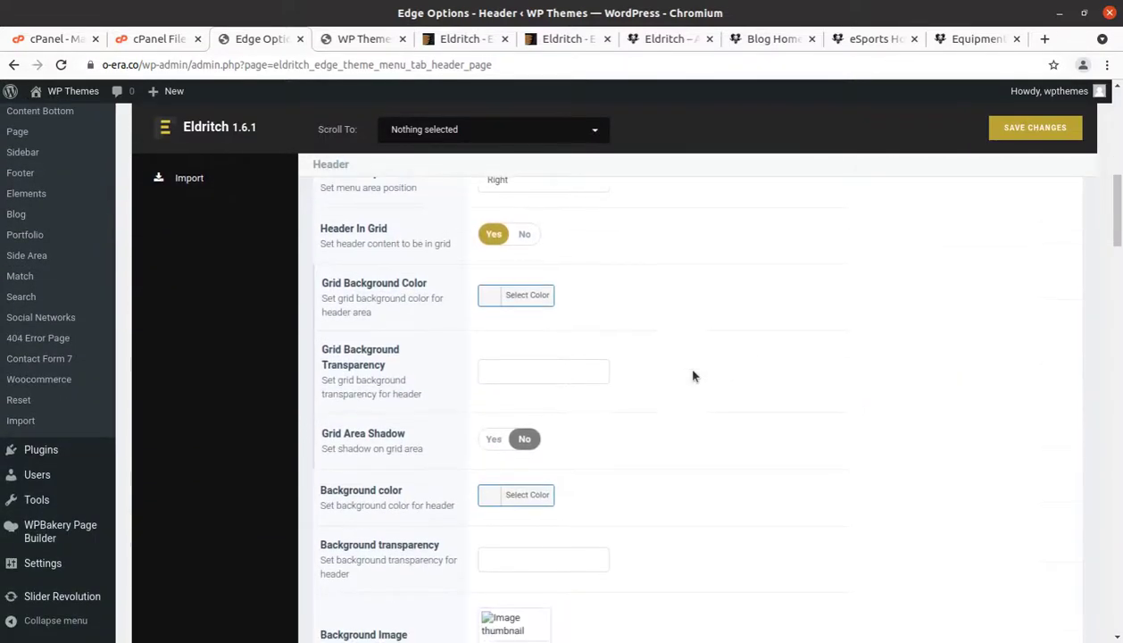
scroll(693, 376, "down", 4)
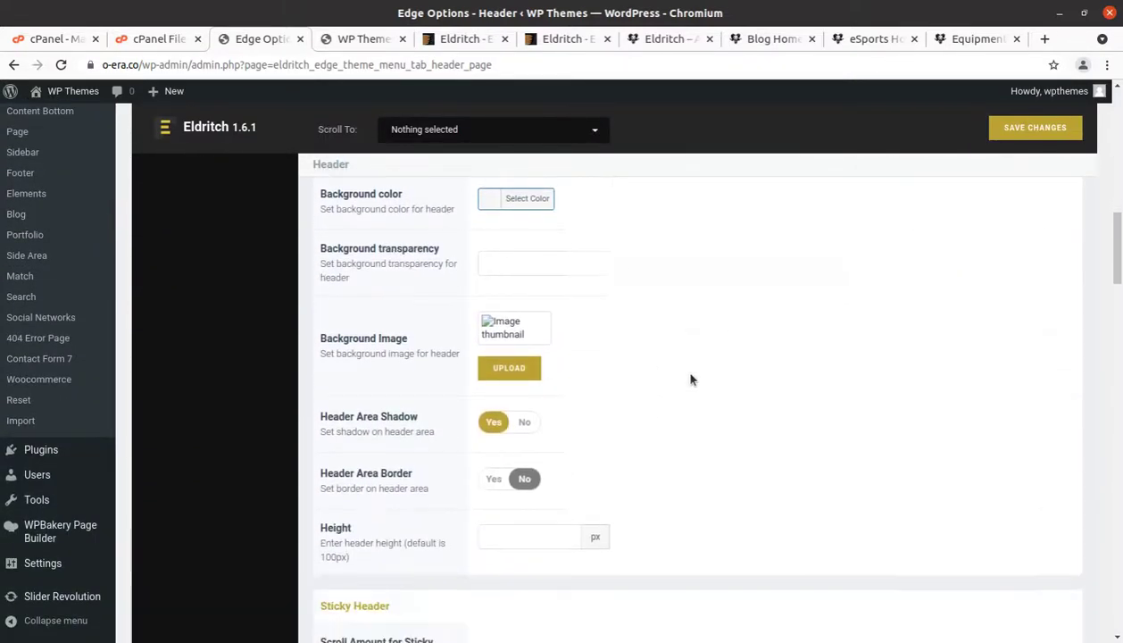
scroll(690, 380, "down", 5)
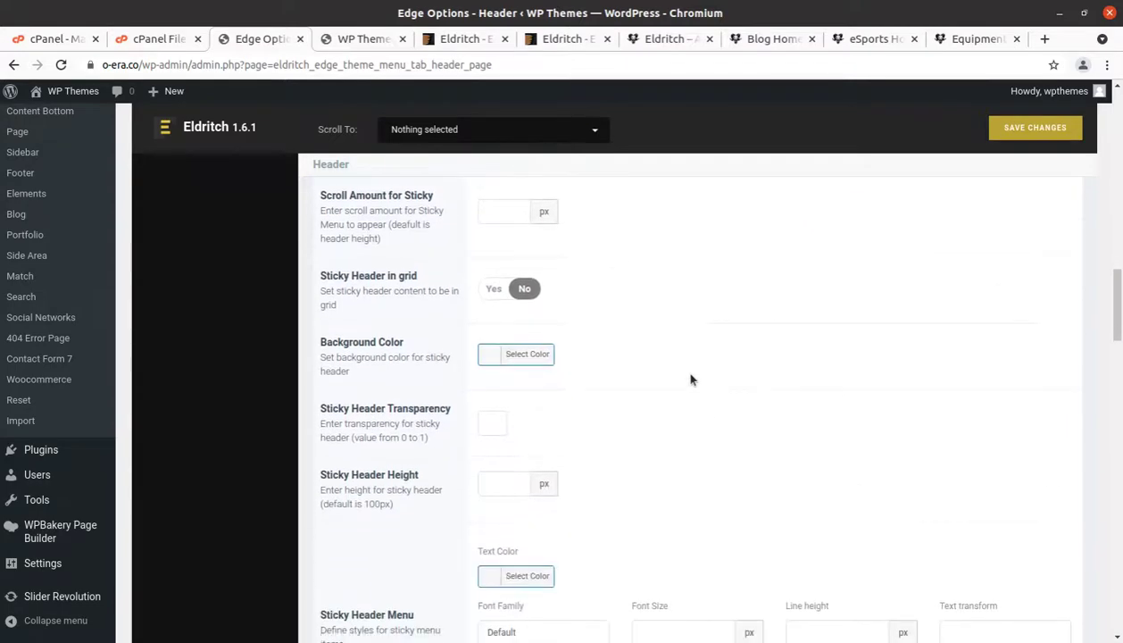
scroll(691, 380, "down", 10)
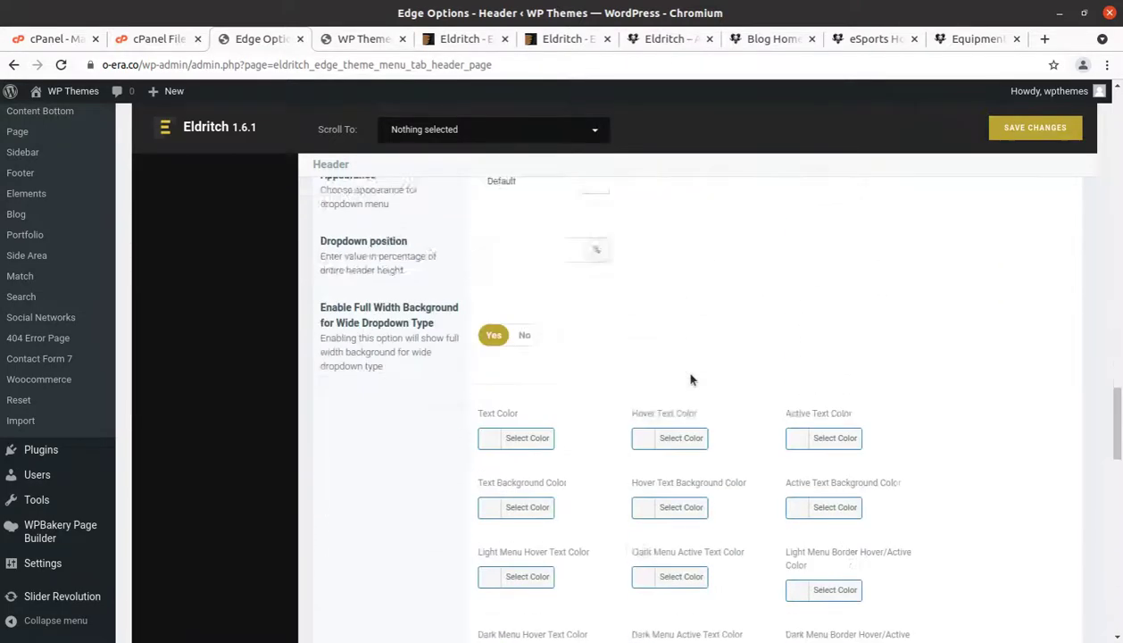
scroll(690, 380, "down", 10)
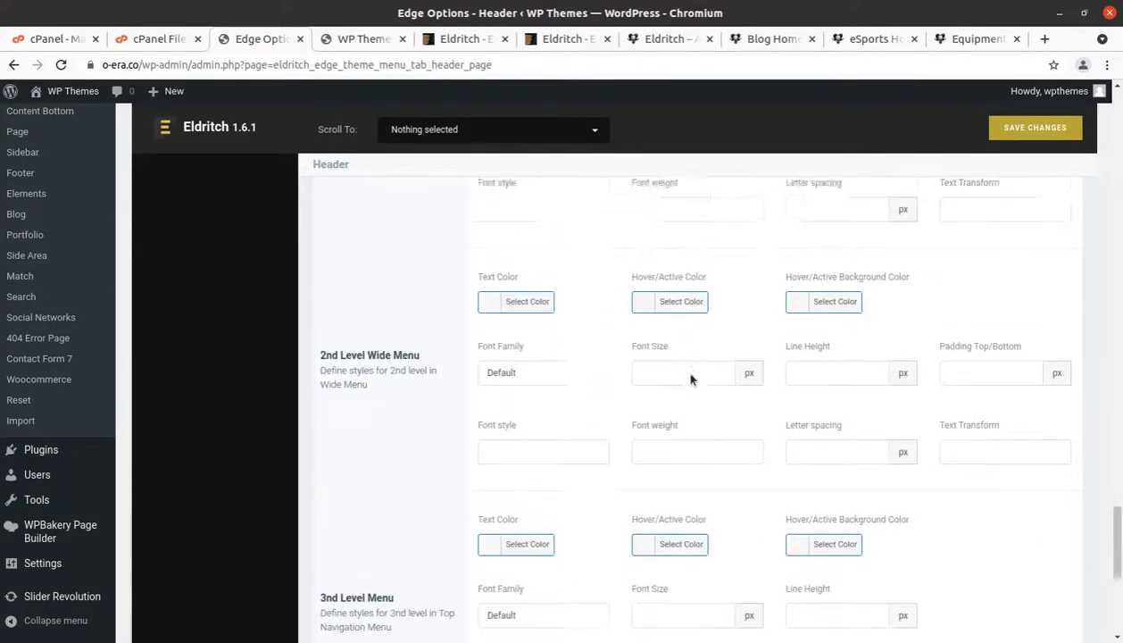
scroll(700, 382, "down", 3)
scroll(813, 520, "up", 15)
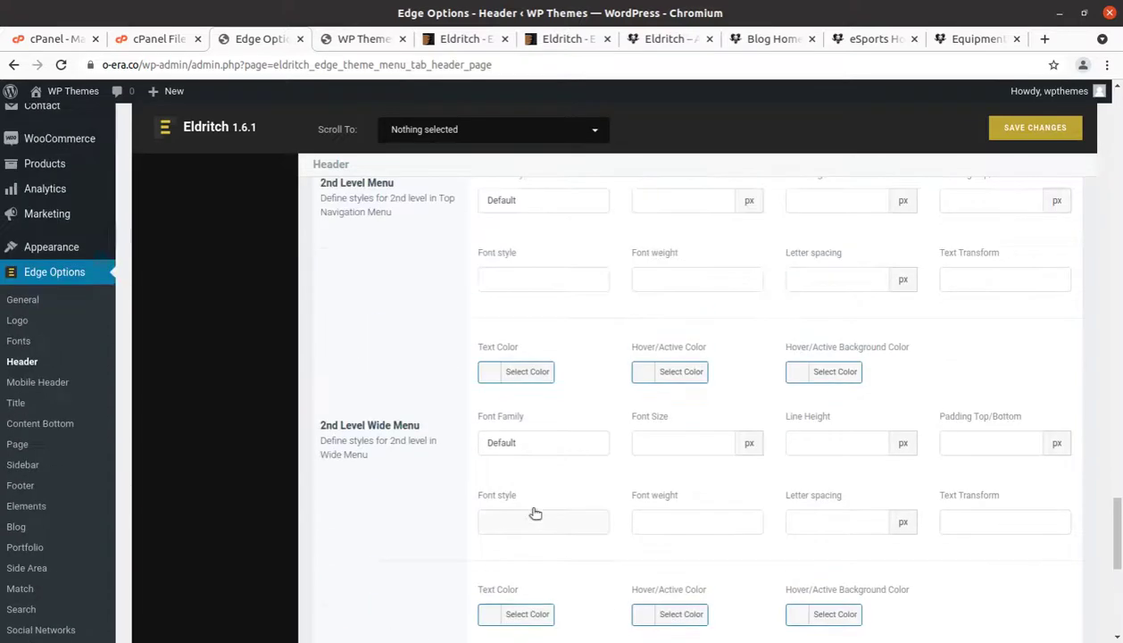
scroll(535, 512, "up", 15)
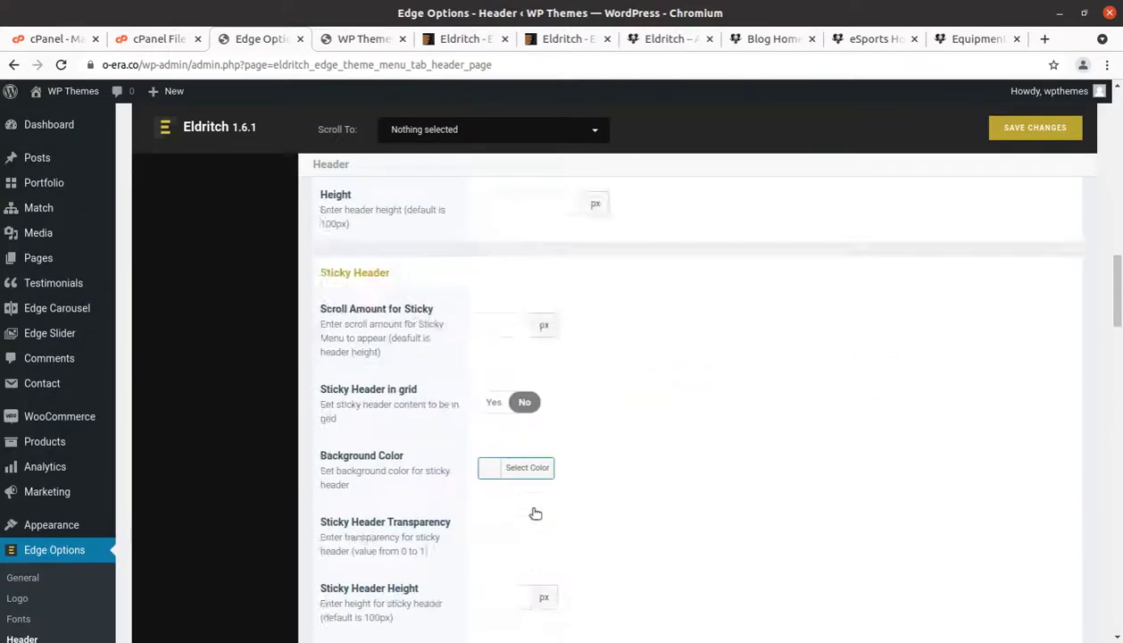
scroll(323, 480, "up", 3)
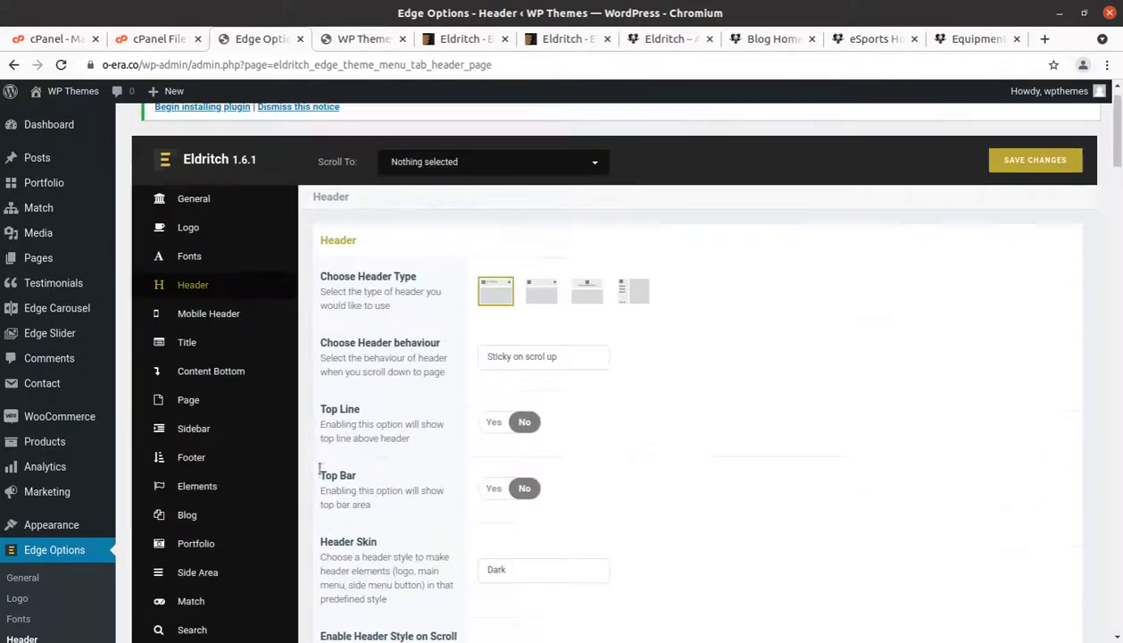
Open the Mobile Header options and review the height, color, logo height and typography settings.
left_click(205, 319)
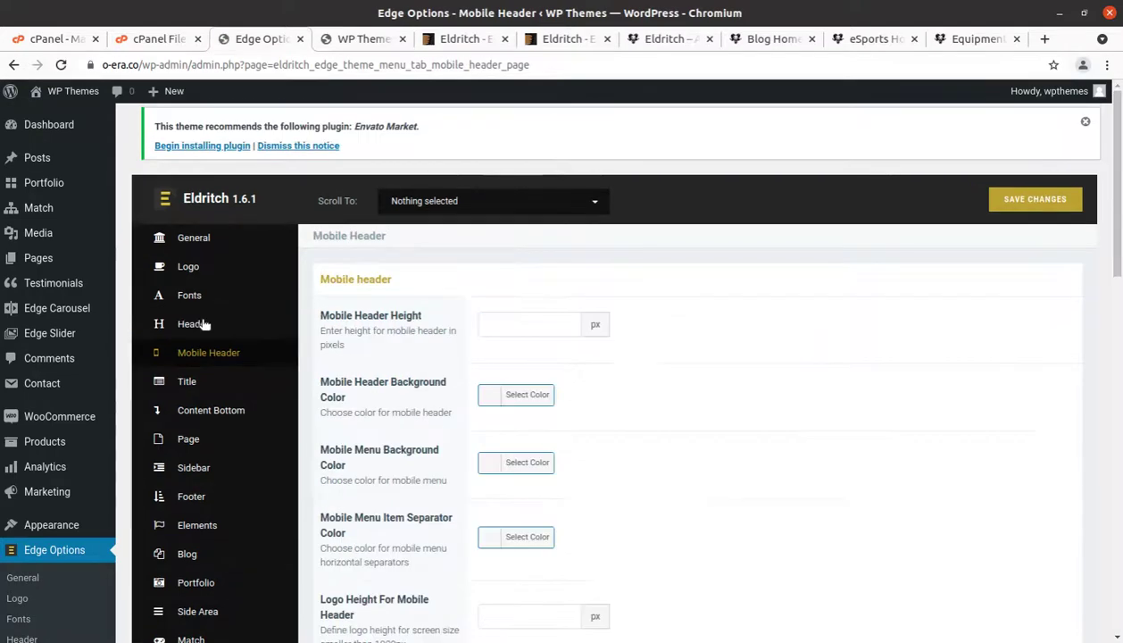
scroll(688, 439, "down", 5)
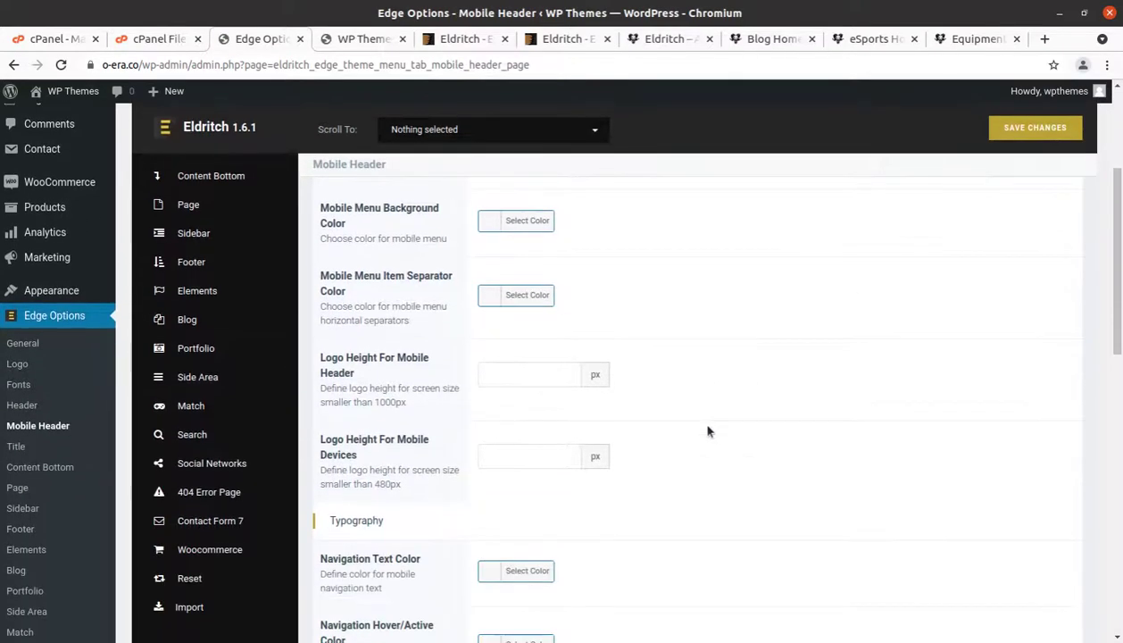
left_click_drag(1119, 357, 1042, 279)
Open the Title options and review the title area, subtitle and breadcrumbs style settings.
left_click(198, 234)
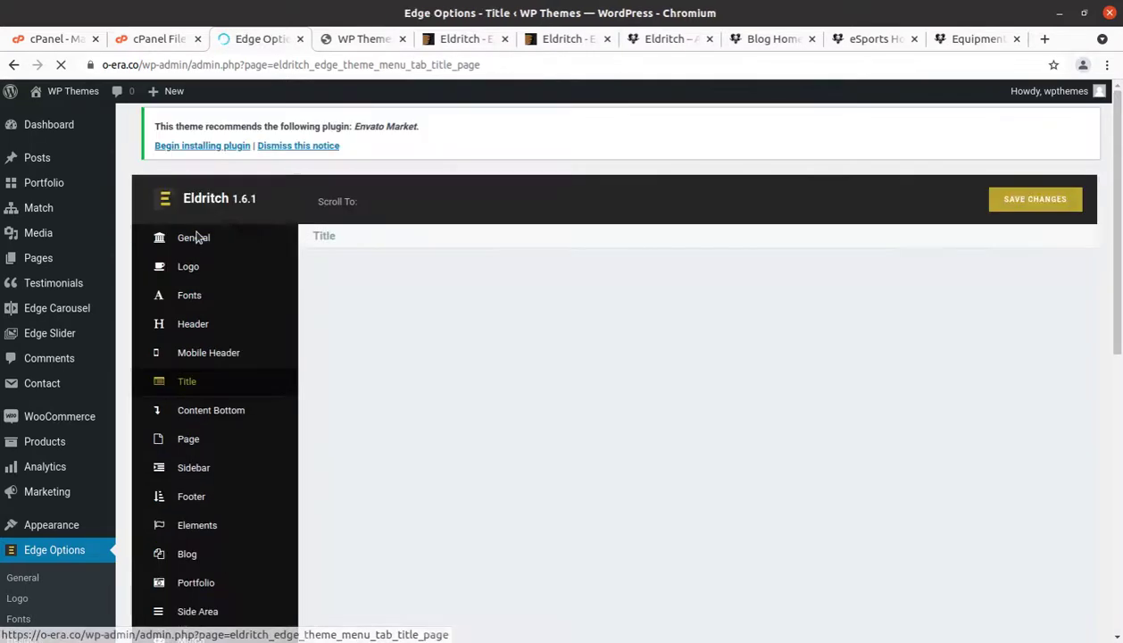
scroll(795, 375, "down", 5)
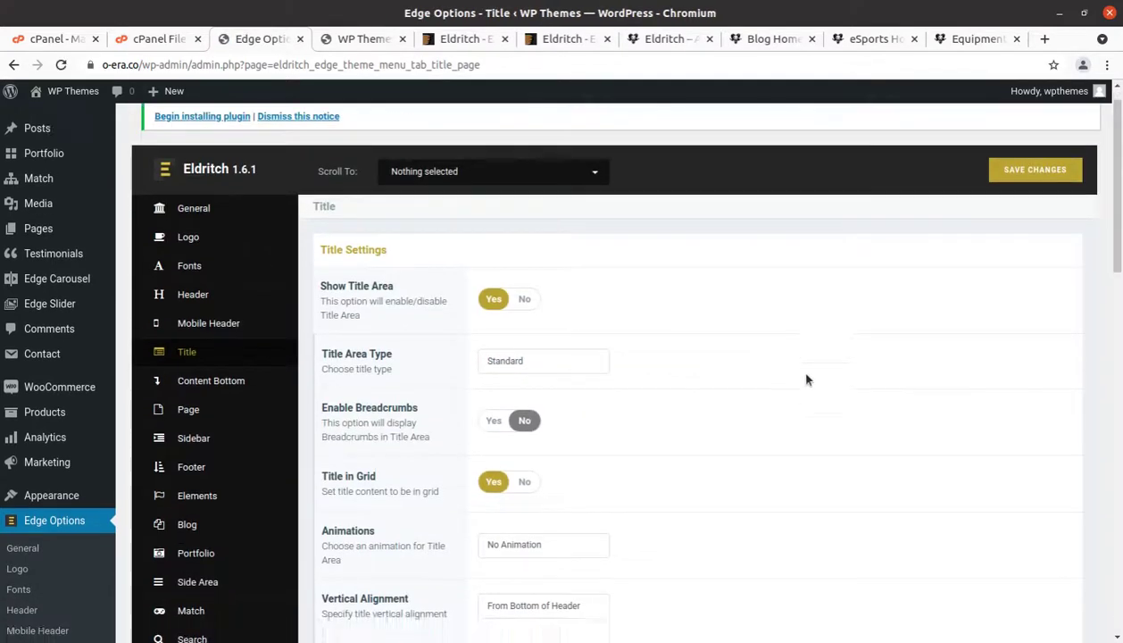
scroll(762, 379, "down", 10)
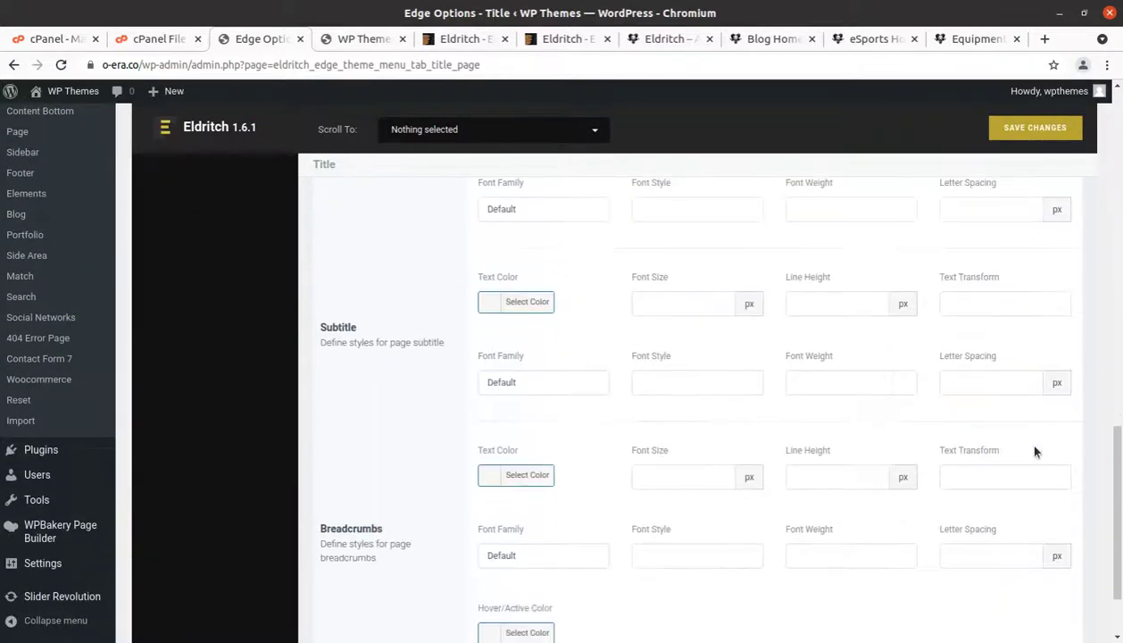
scroll(501, 389, "up", 10)
scroll(201, 369, "up", 4)
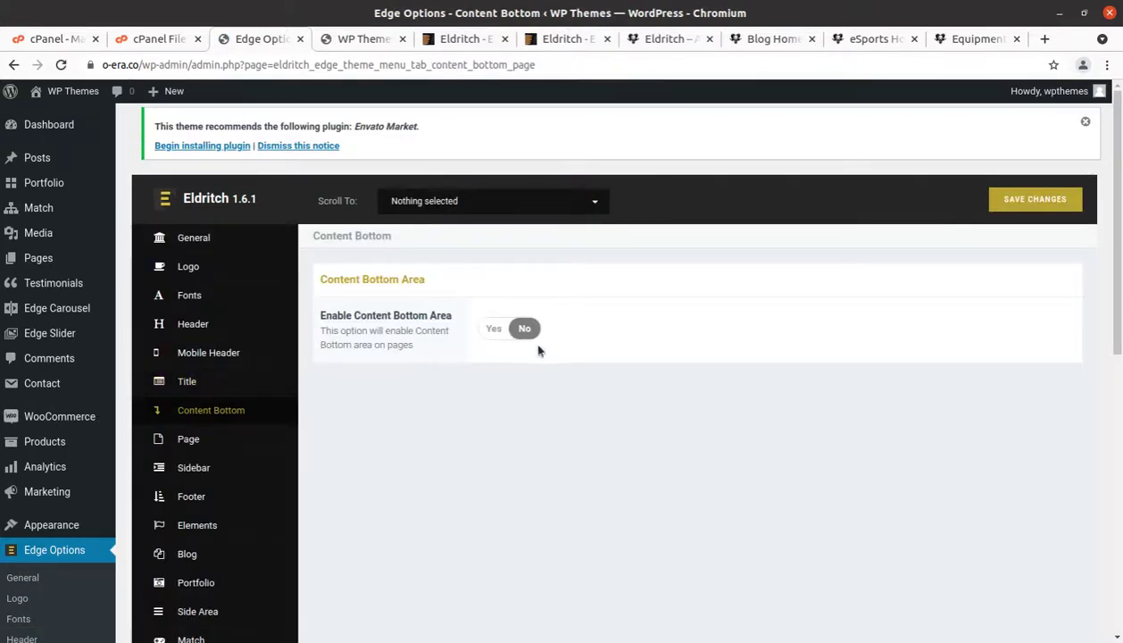
Review the Content Bottom options, and check the Page and Sidebar options for layout and widget settings.
scroll(452, 346, "down", 3)
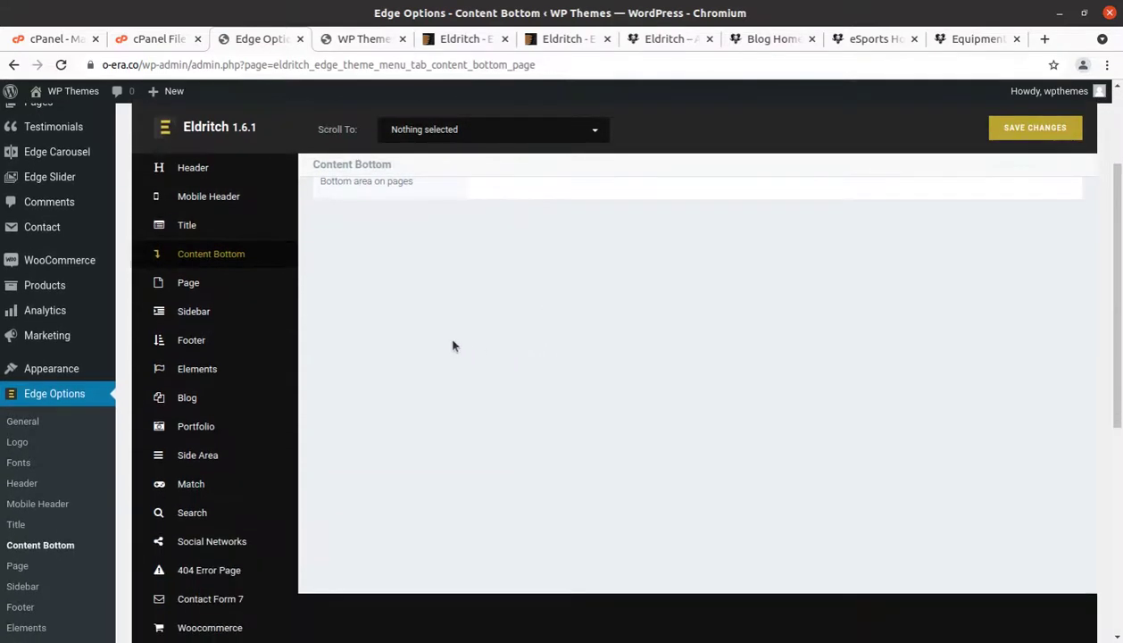
left_click(198, 288)
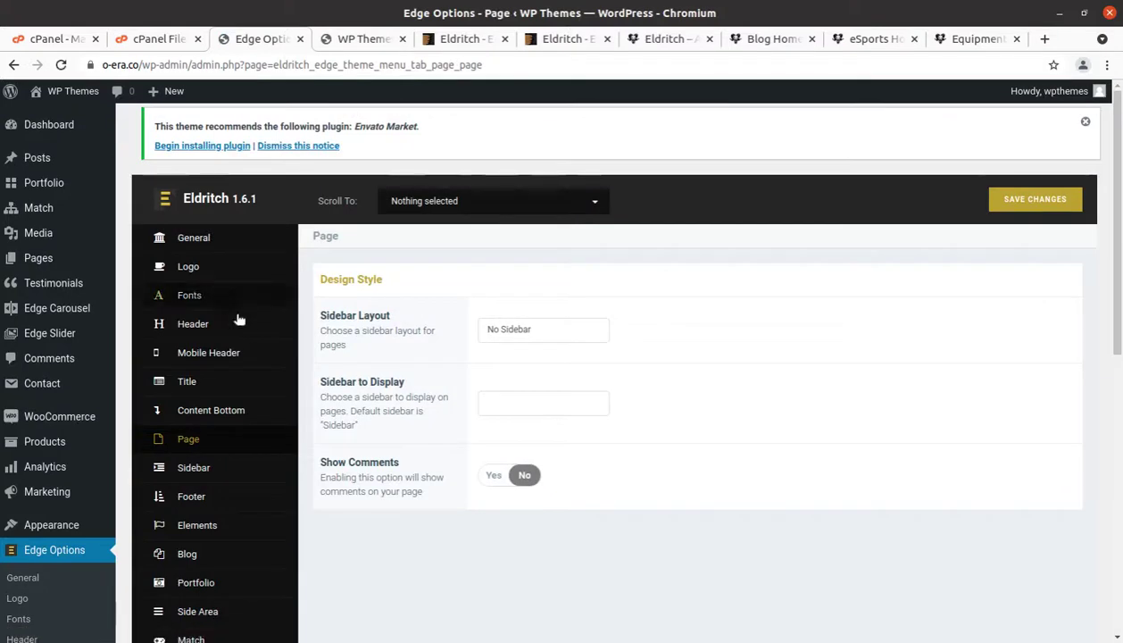
left_click(205, 469)
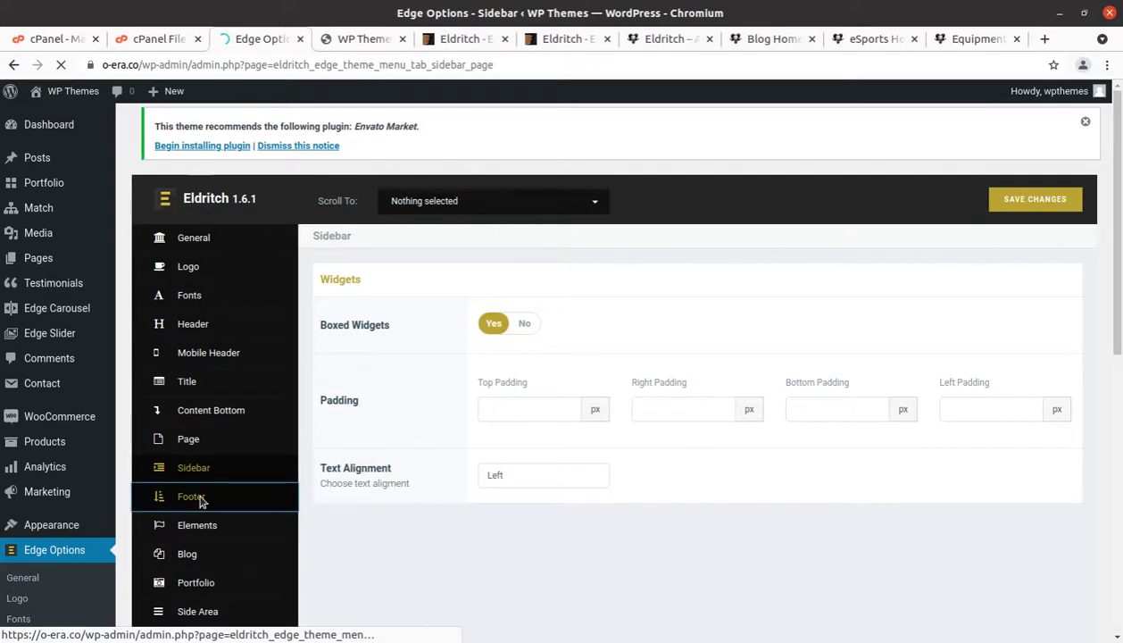
Review the Footer layout options and the Elements options for button typography and types.
scroll(485, 482, "down", 3)
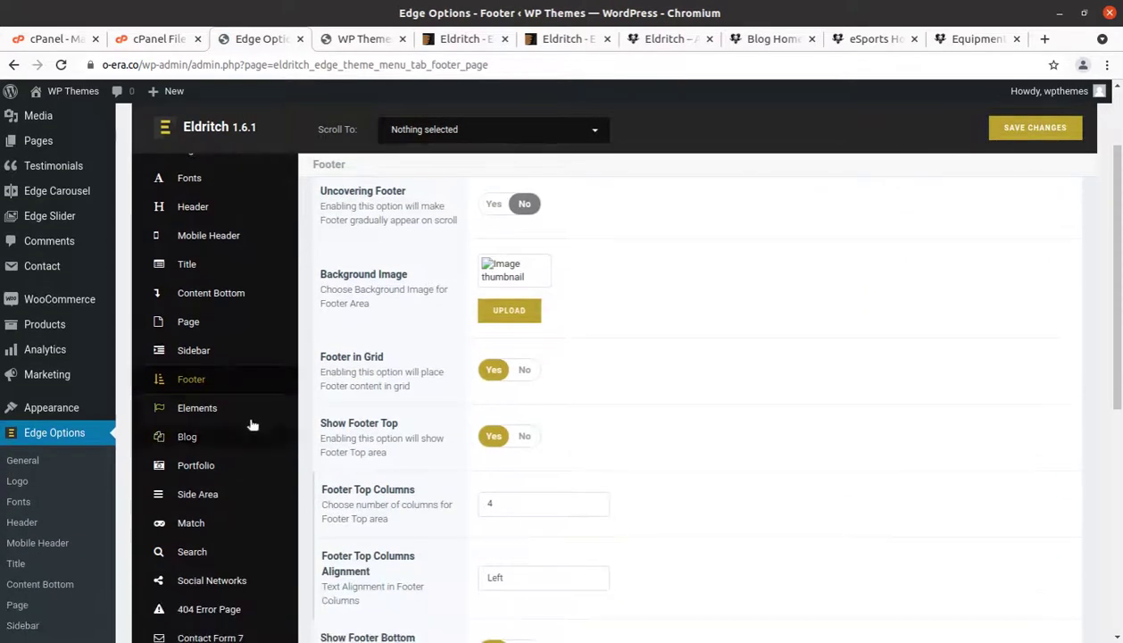
left_click(214, 413)
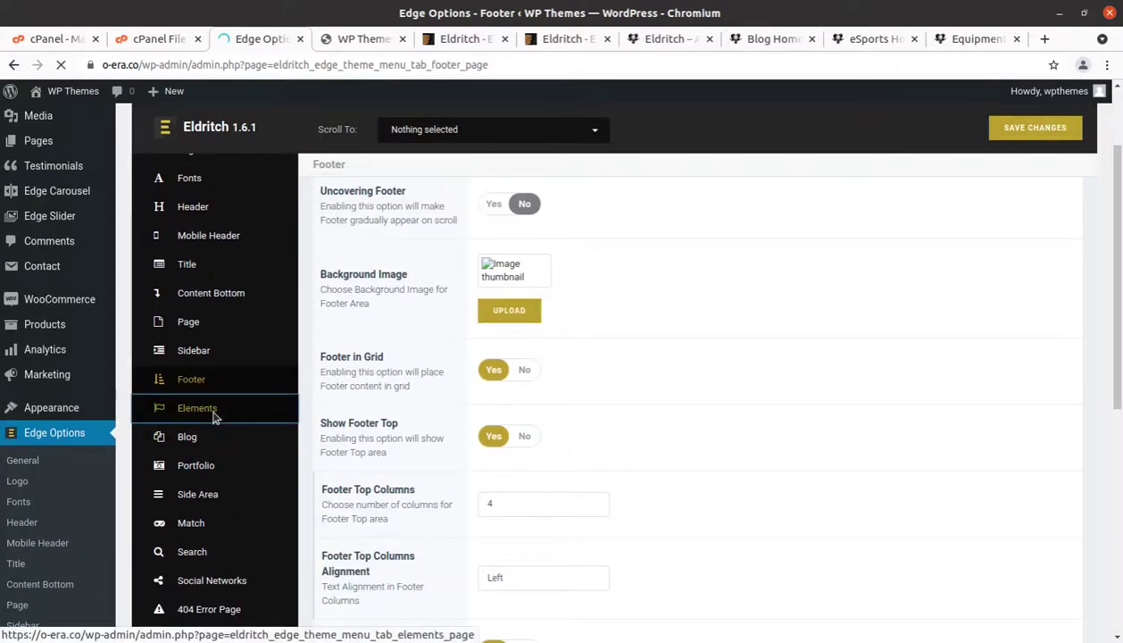
scroll(283, 422, "down", 3)
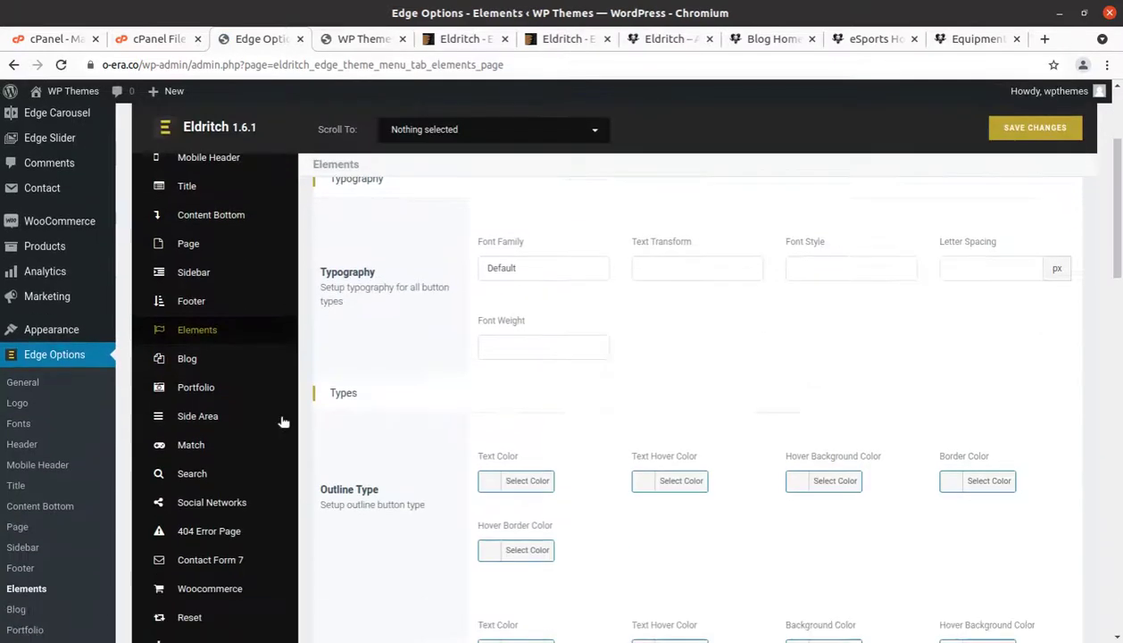
Review the Blog list options and the Portfolio single project options, including lightbox and meta settings.
left_click(198, 361)
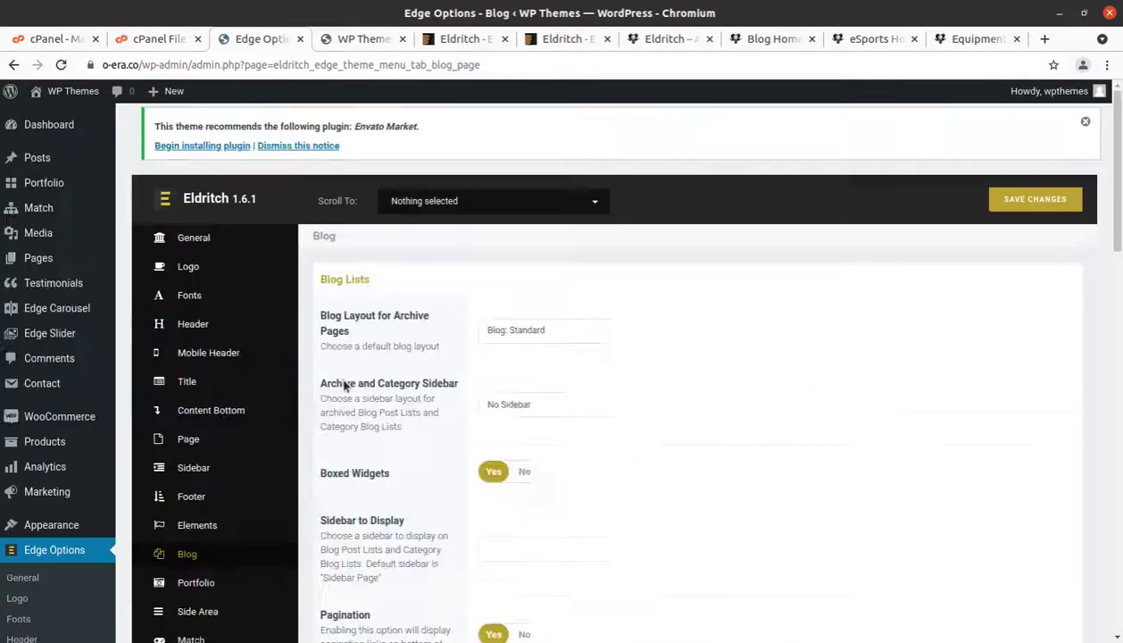
scroll(255, 392, "down", 3)
left_click(199, 388)
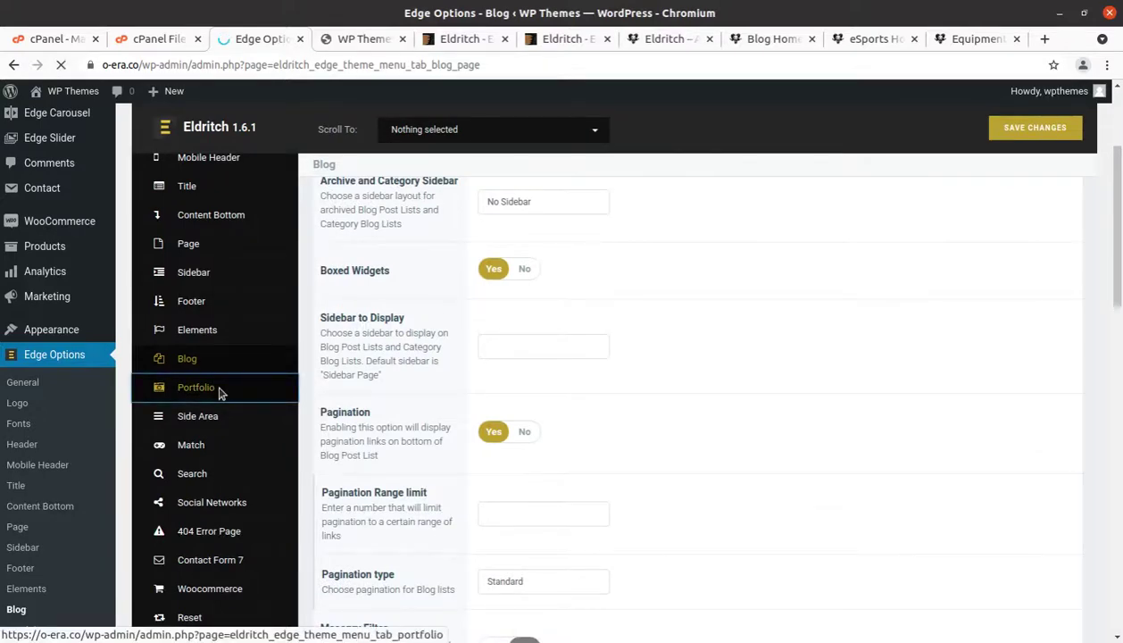
scroll(254, 419, "down", 4)
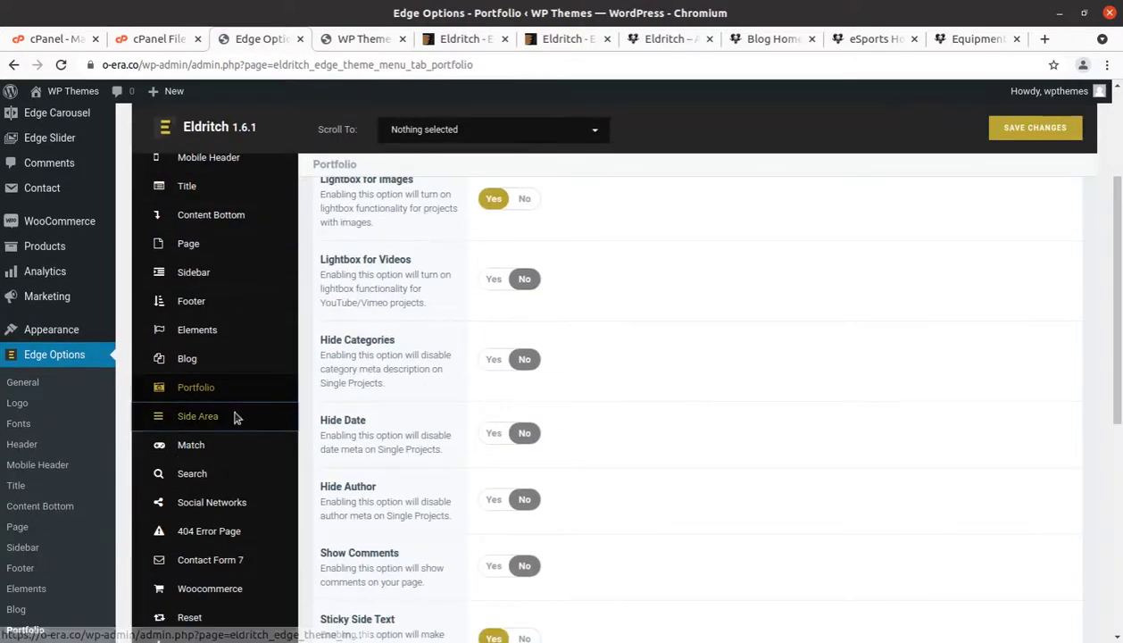
Open the Side Area options and review the type, width, overlay, background image and icon style settings.
left_click(236, 417)
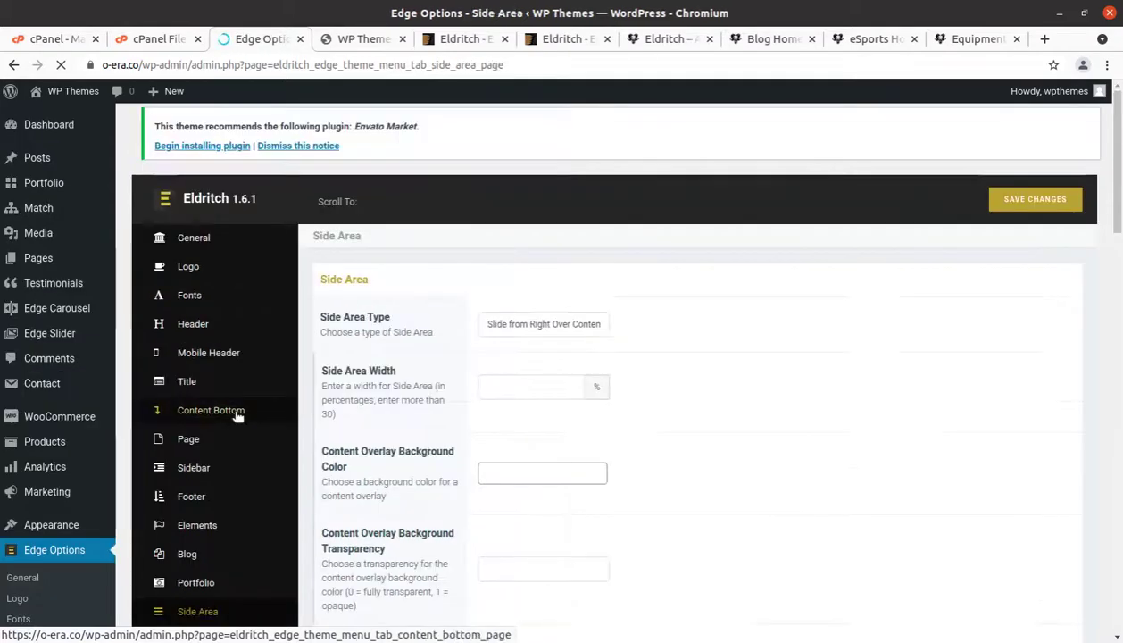
scroll(442, 402, "down", 3)
scroll(442, 408, "down", 2)
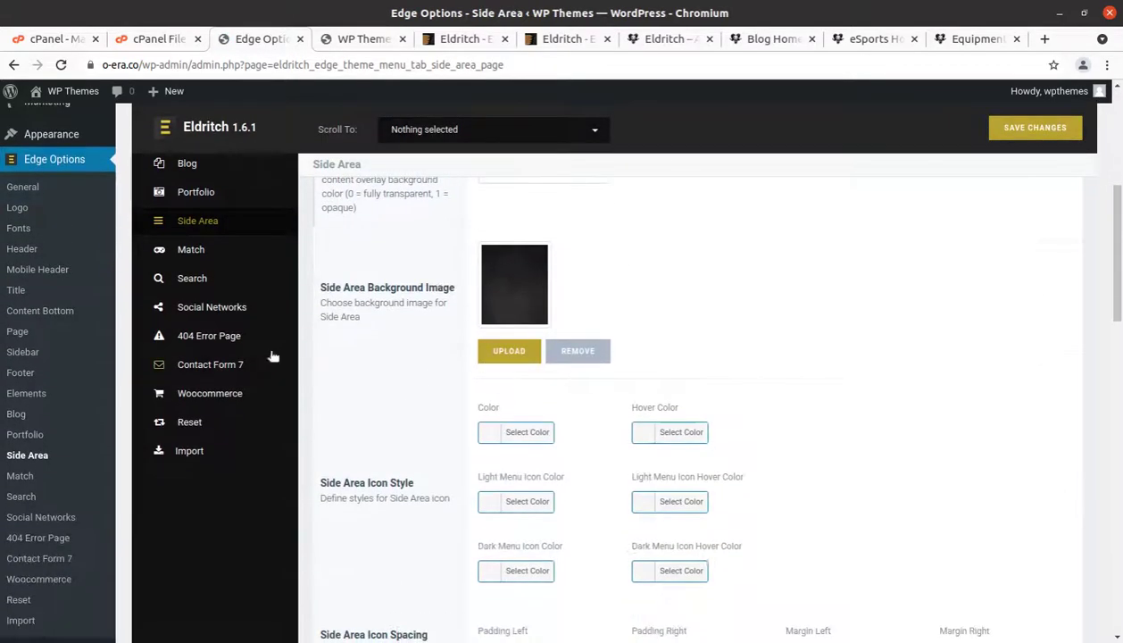
Open the Match options and review the pagination, section title separator and comments settings.
left_click(191, 250)
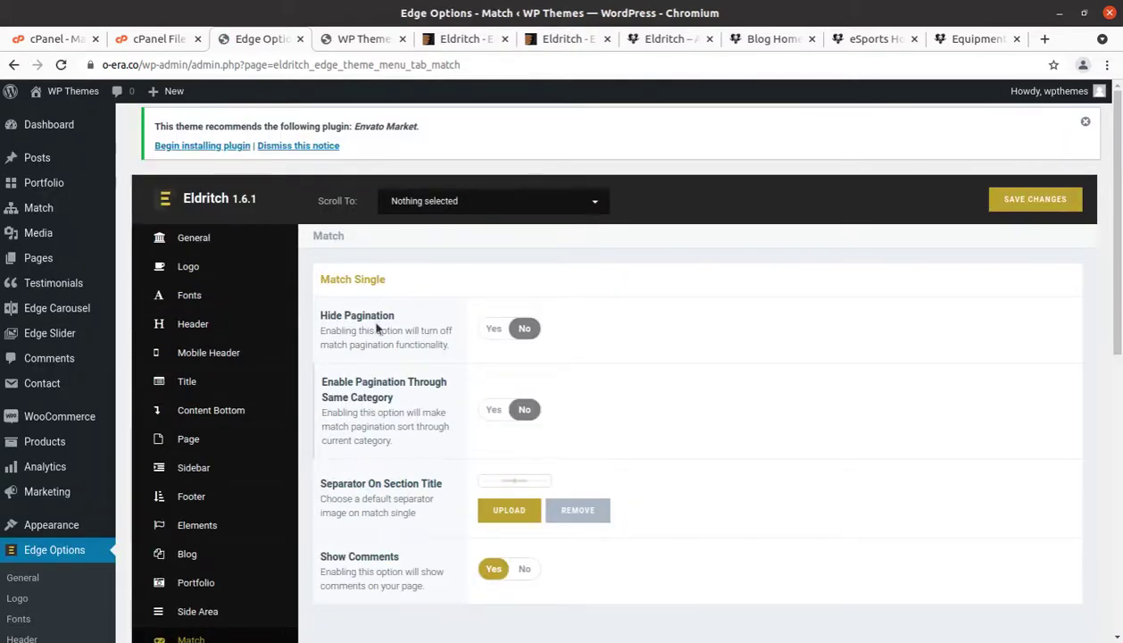
scroll(639, 382, "down", 2)
scroll(577, 372, "up", 1)
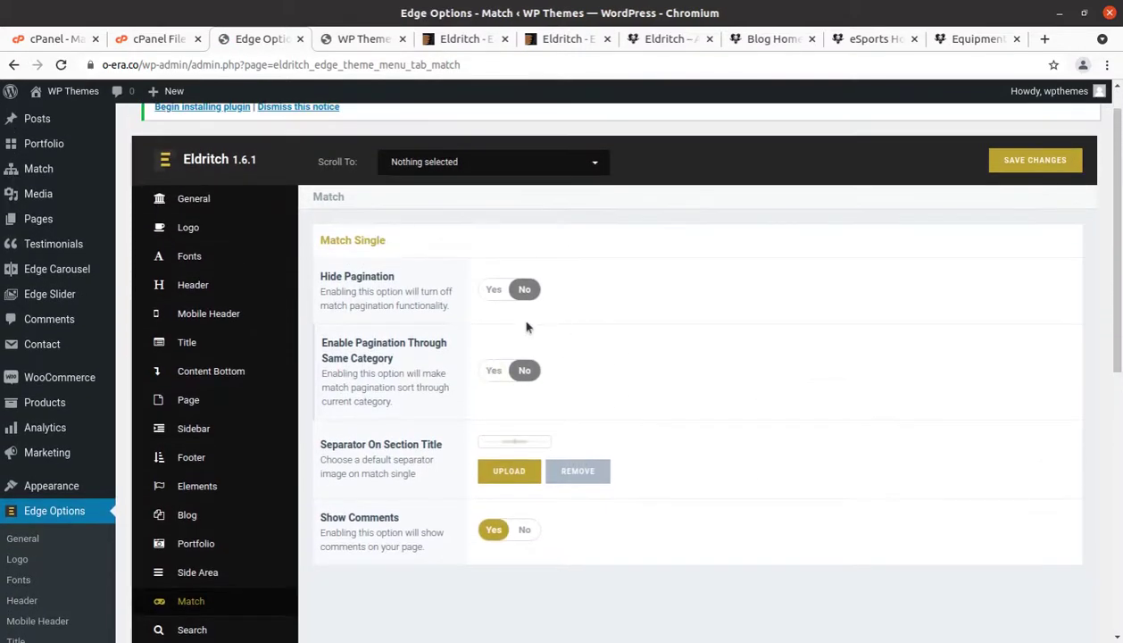
scroll(551, 518, "down", 4)
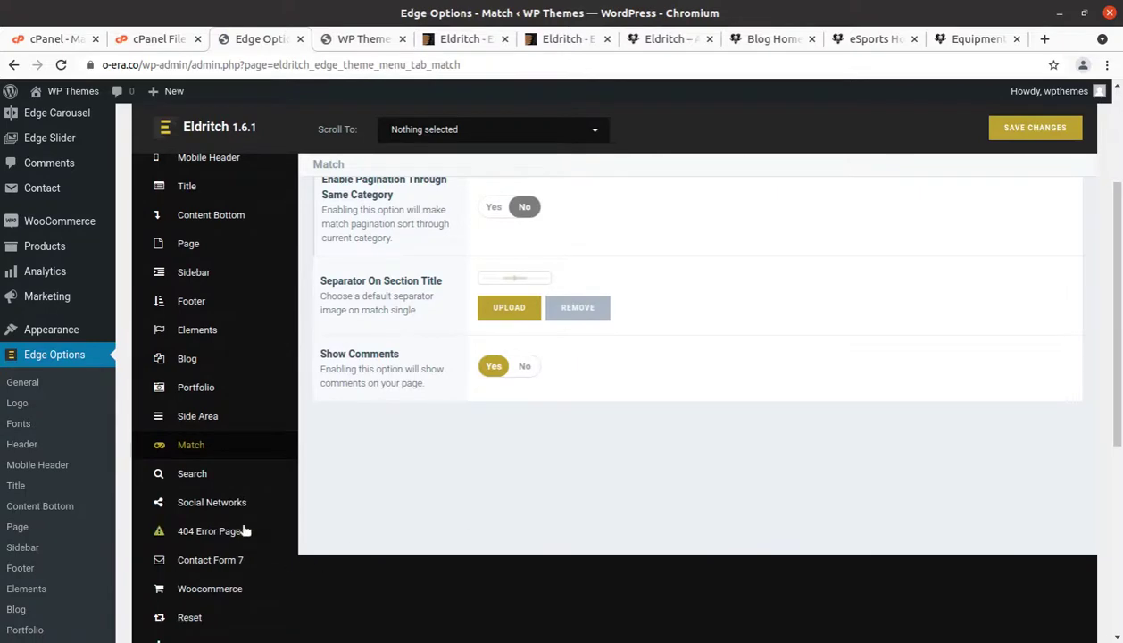
Open the Search options and review the background image, grid and header search icon settings.
left_click(192, 474)
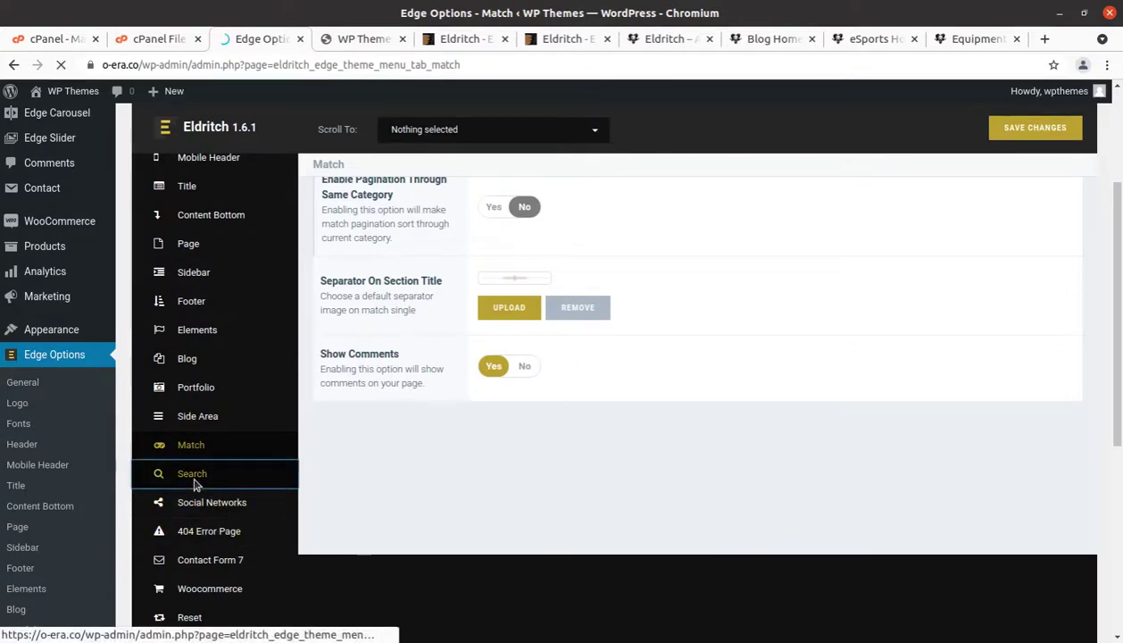
scroll(226, 484, "down", 5)
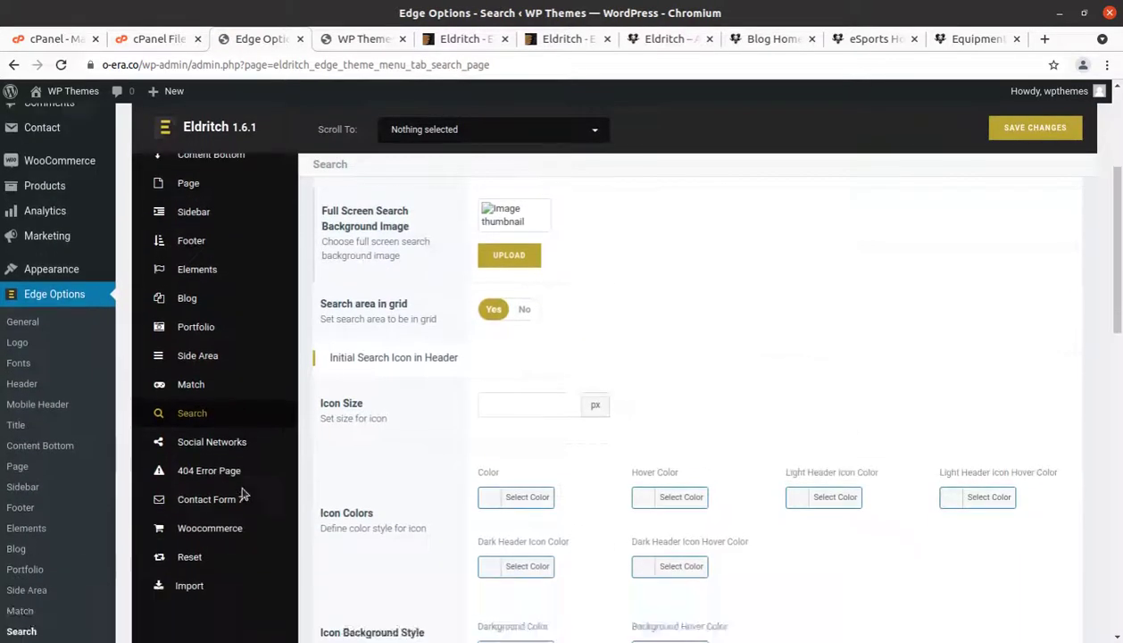
scroll(243, 494, "down", 2)
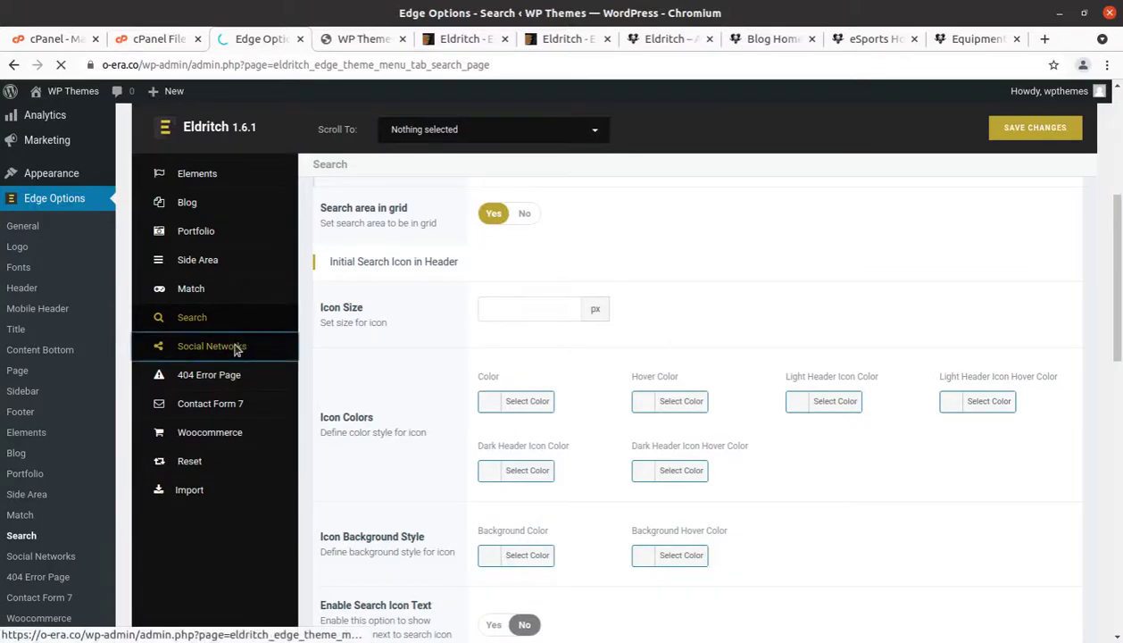
Open the Social Networks options and review where social share is shown and the sharing settings per network.
scroll(670, 375, "down", 8)
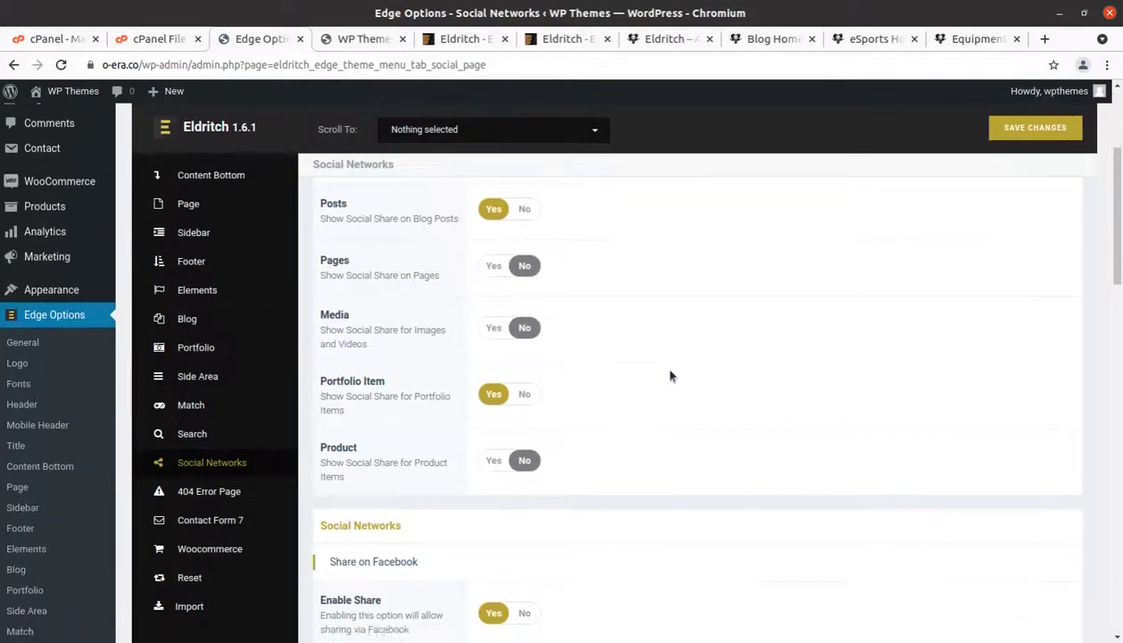
scroll(659, 381, "down", 4)
scroll(214, 410, "up", 4)
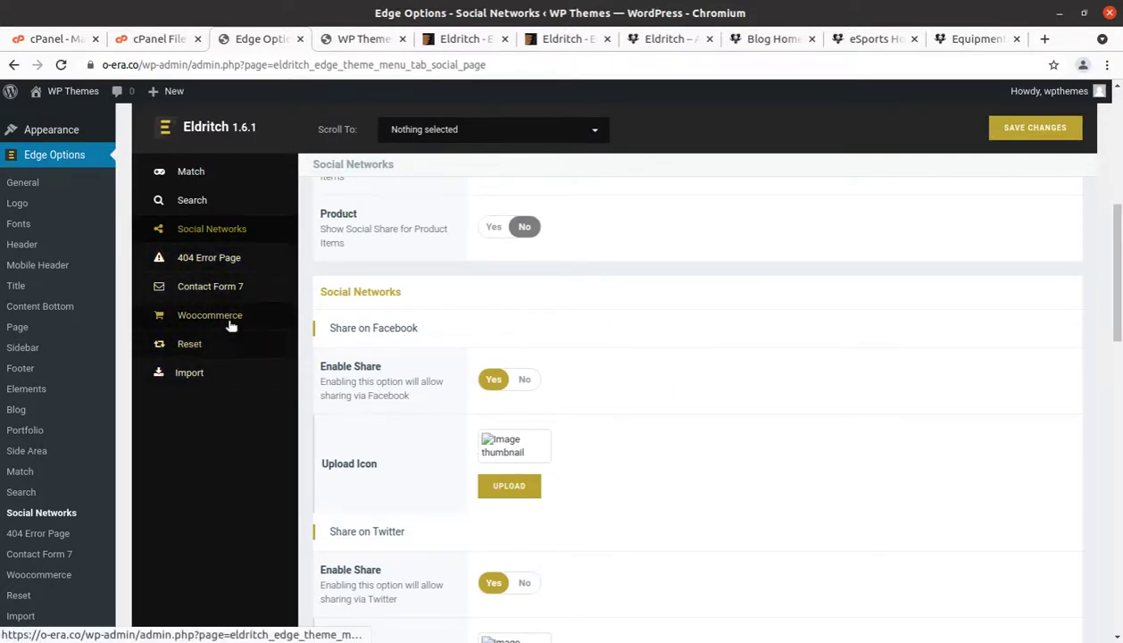
scroll(214, 358, "up", 5)
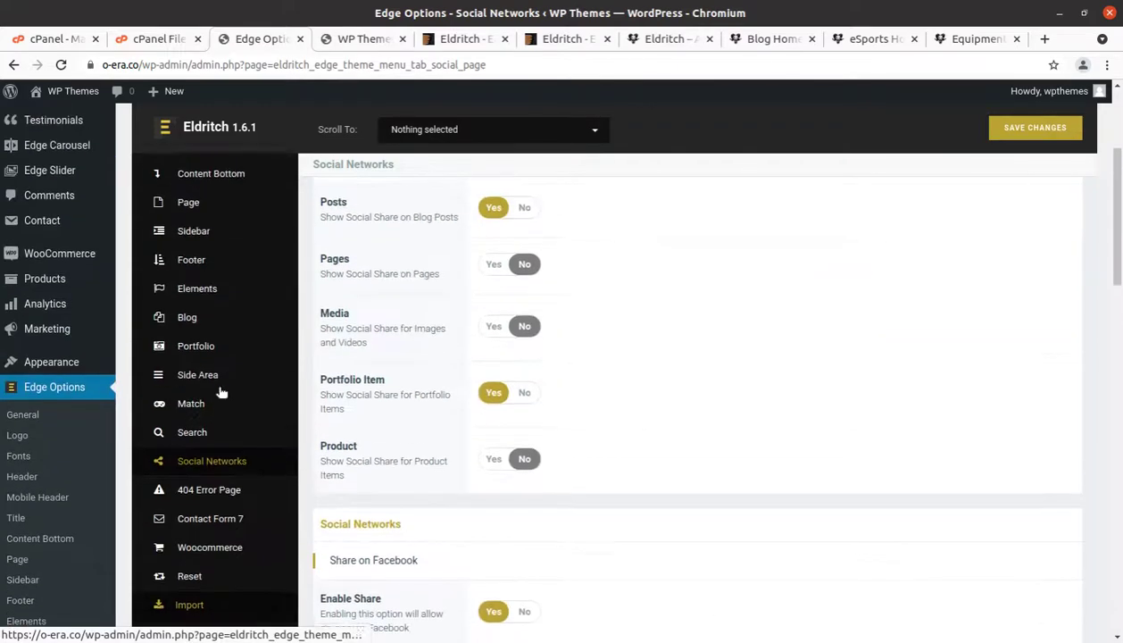
Return to the WordPress dashboard and look over its widgets and the admin menu entries.
mouse_move(55, 136)
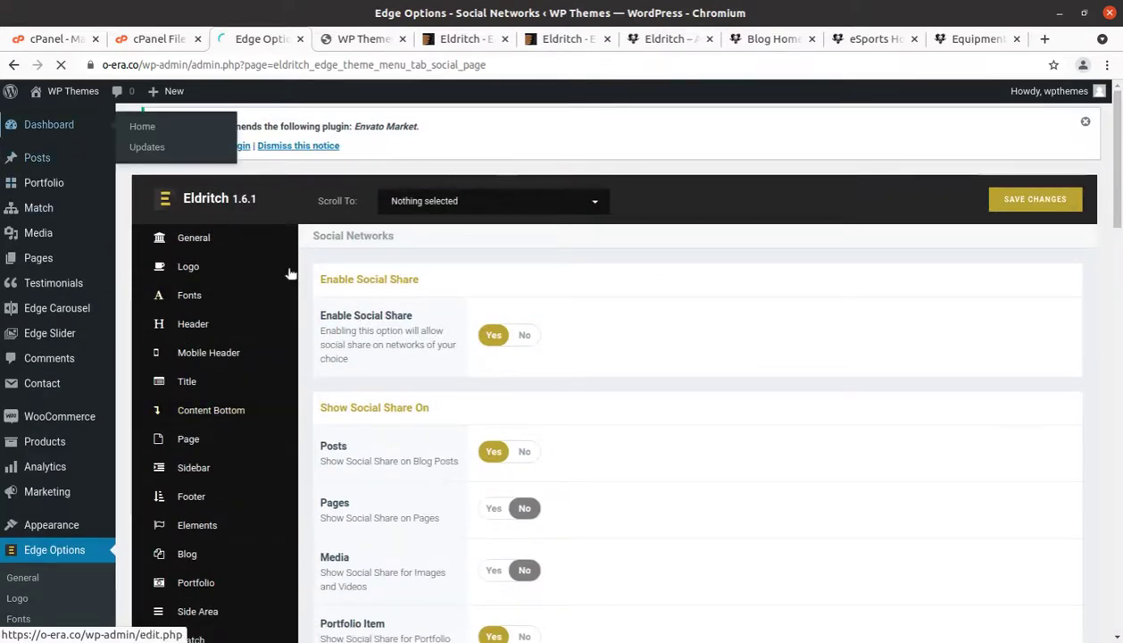
scroll(499, 419, "down", 5)
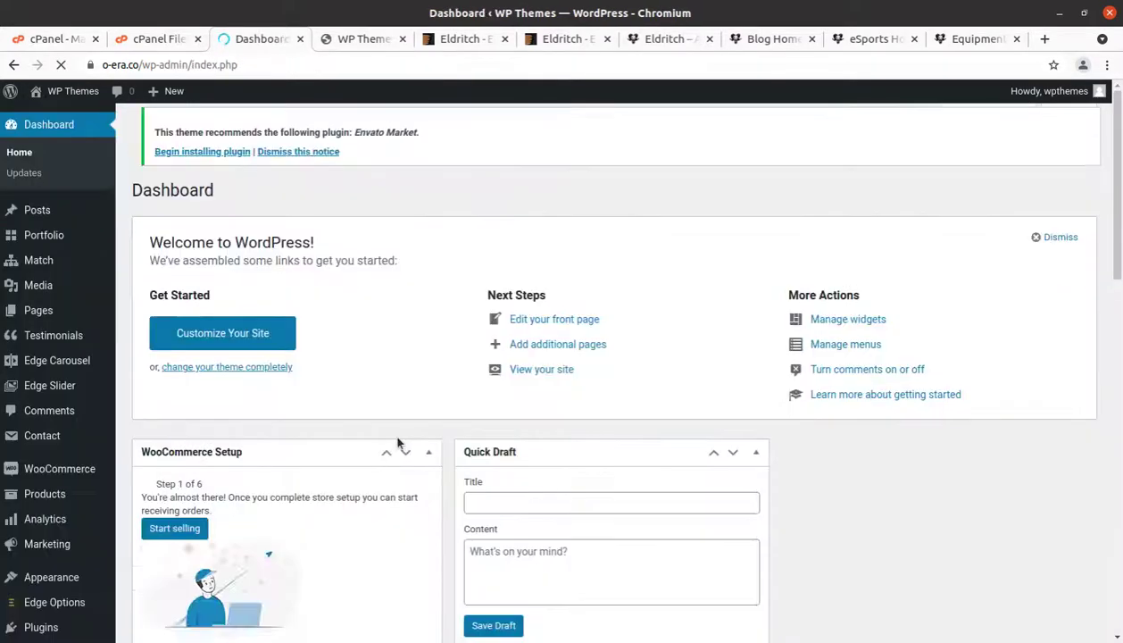
scroll(391, 451, "down", 4)
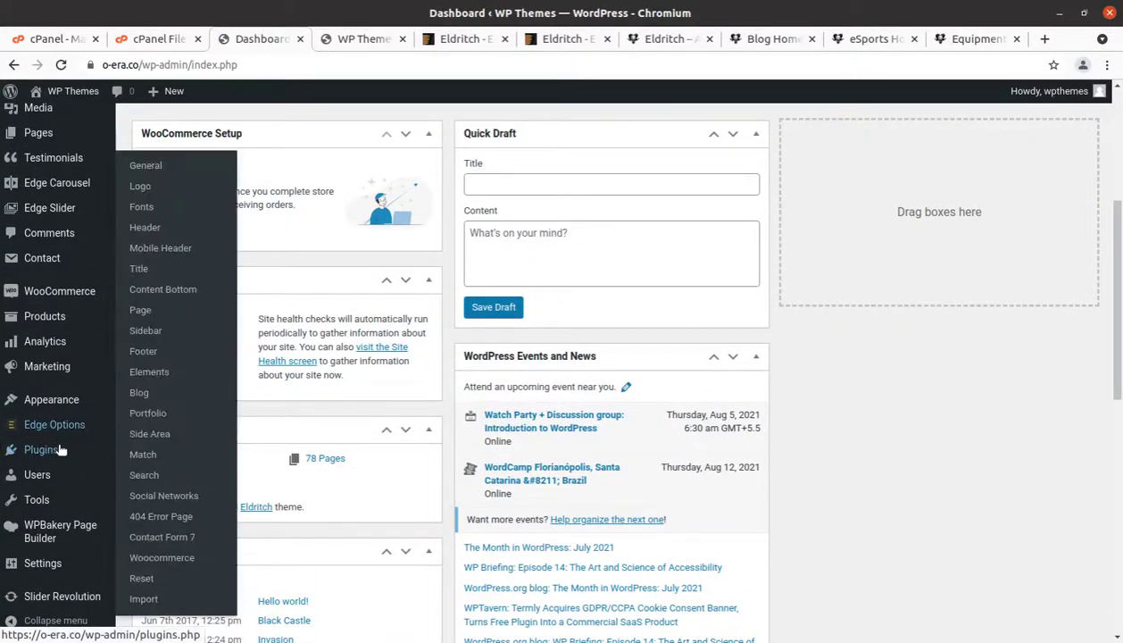
scroll(296, 454, "down", 3)
scroll(496, 457, "up", 4)
scroll(496, 457, "up", 3)
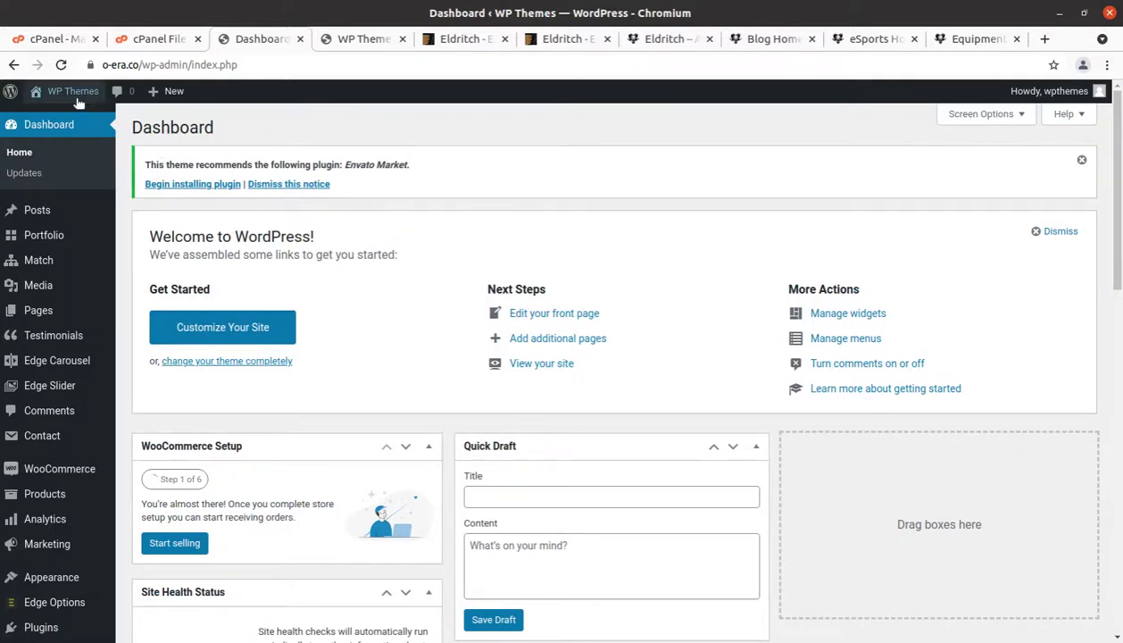
Open the site's home page in a new tab, open it for editing, and dismiss the WPBakery welcome tip.
mouse_move(76, 96)
middle_click(59, 125)
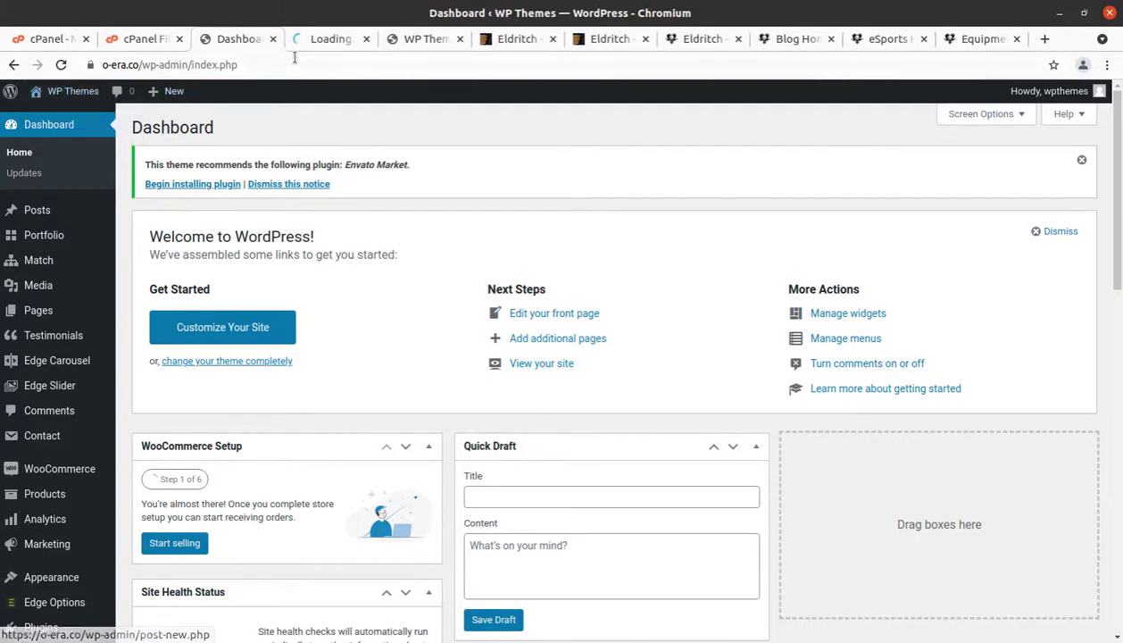
left_click(319, 44)
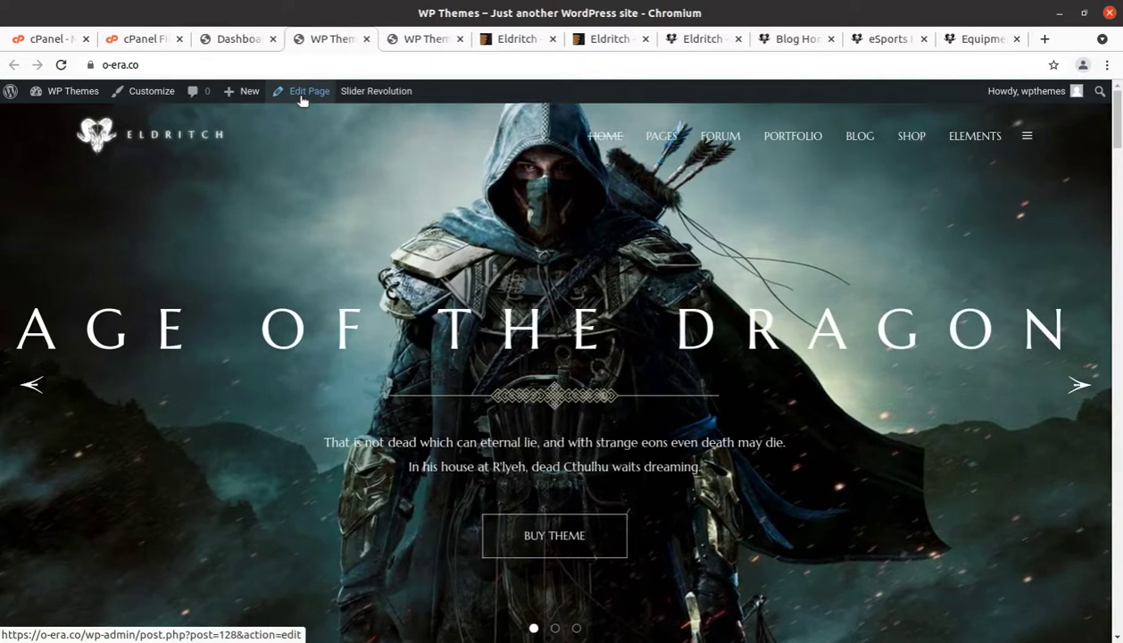
left_click(301, 100)
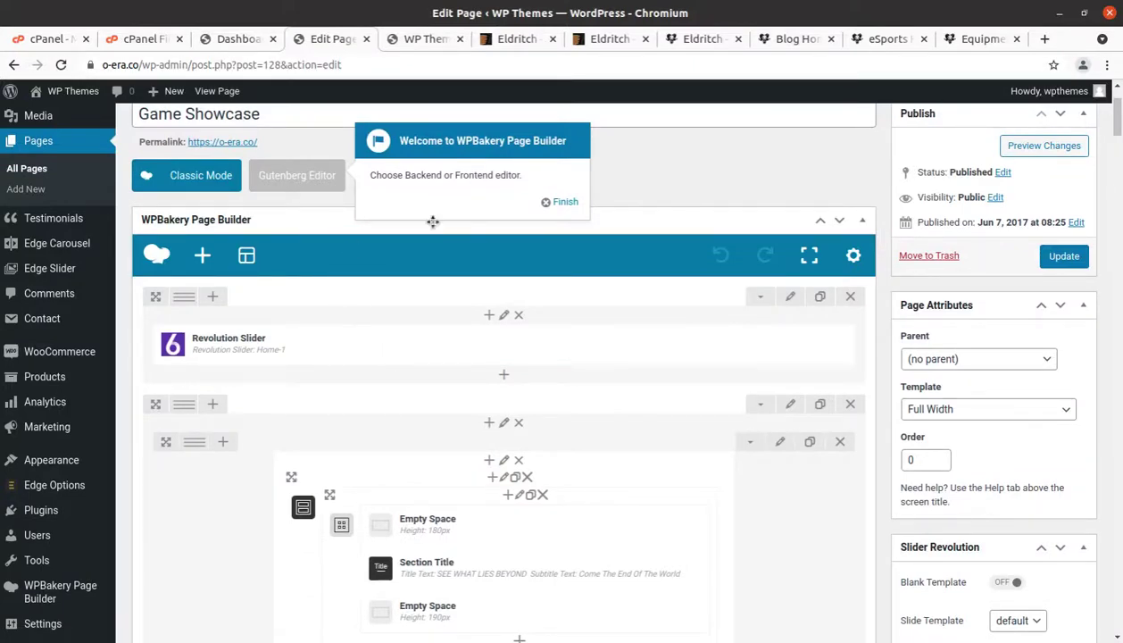
left_click(548, 207)
Open the settings of the "WITH A CAREFUL STEP" section title, review its content in Visual and Text modes, and close them without saving.
scroll(366, 381, "down", 3)
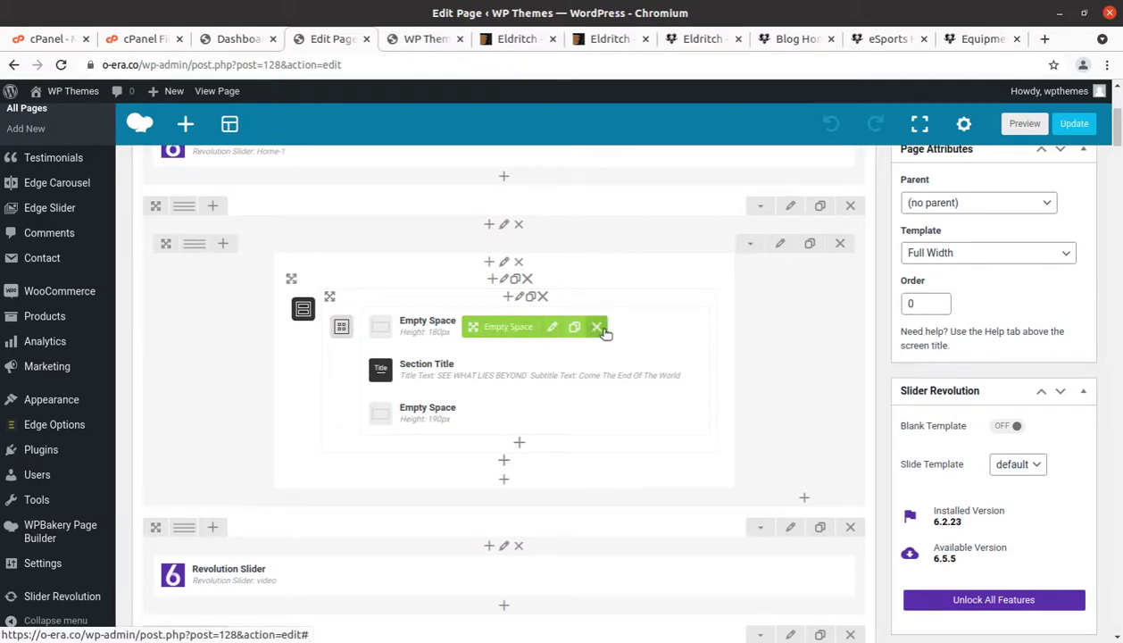
scroll(354, 359, "down", 4)
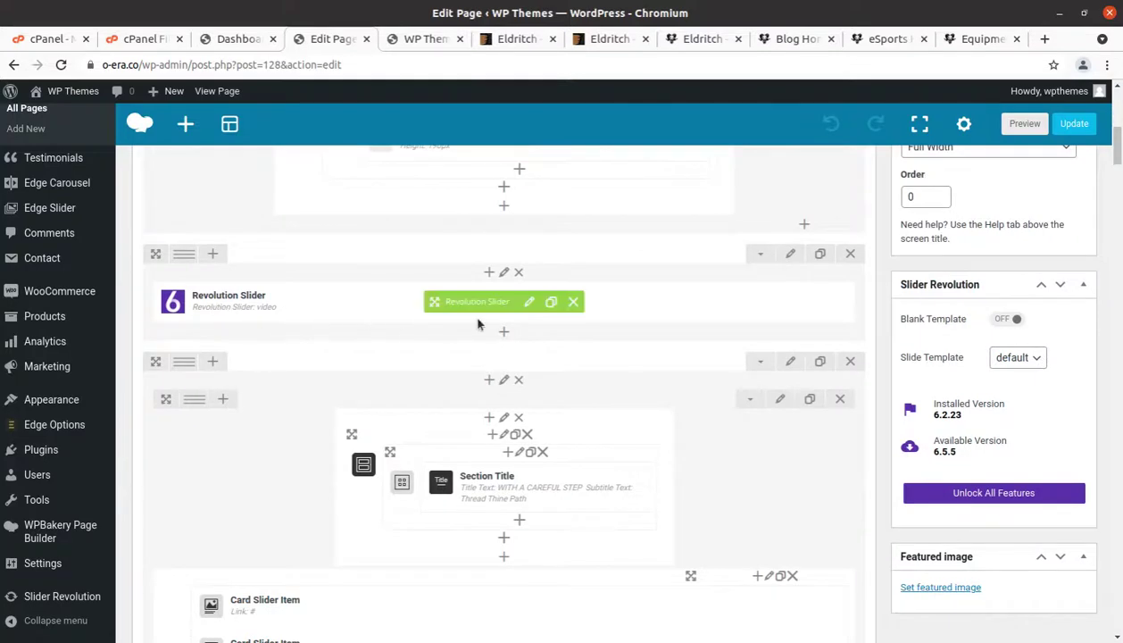
scroll(478, 324, "down", 2)
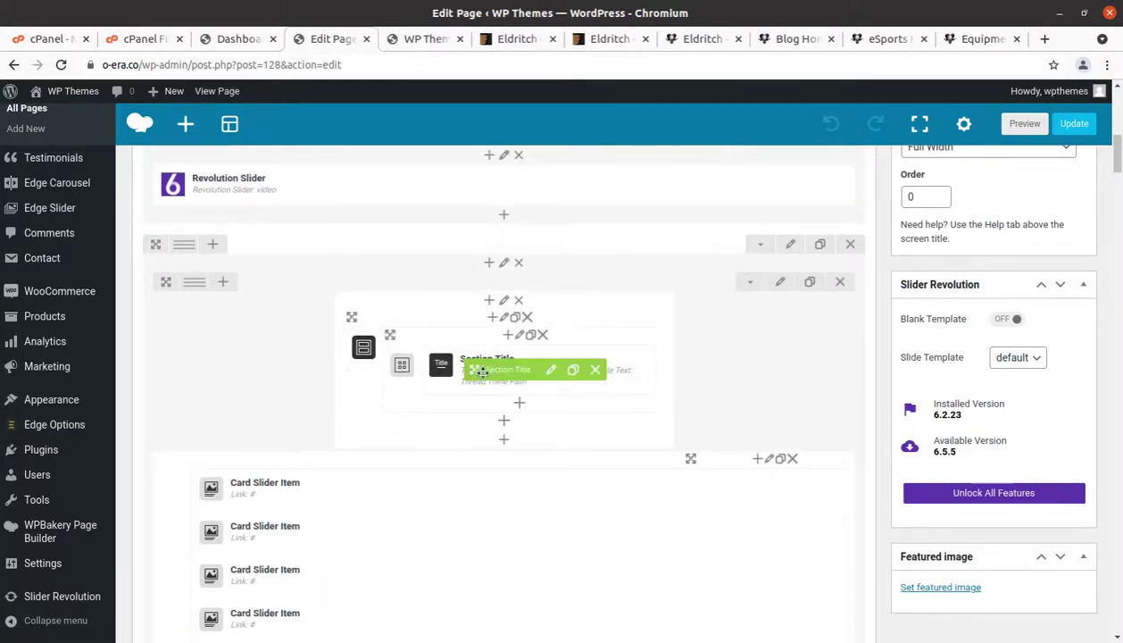
left_click(550, 371)
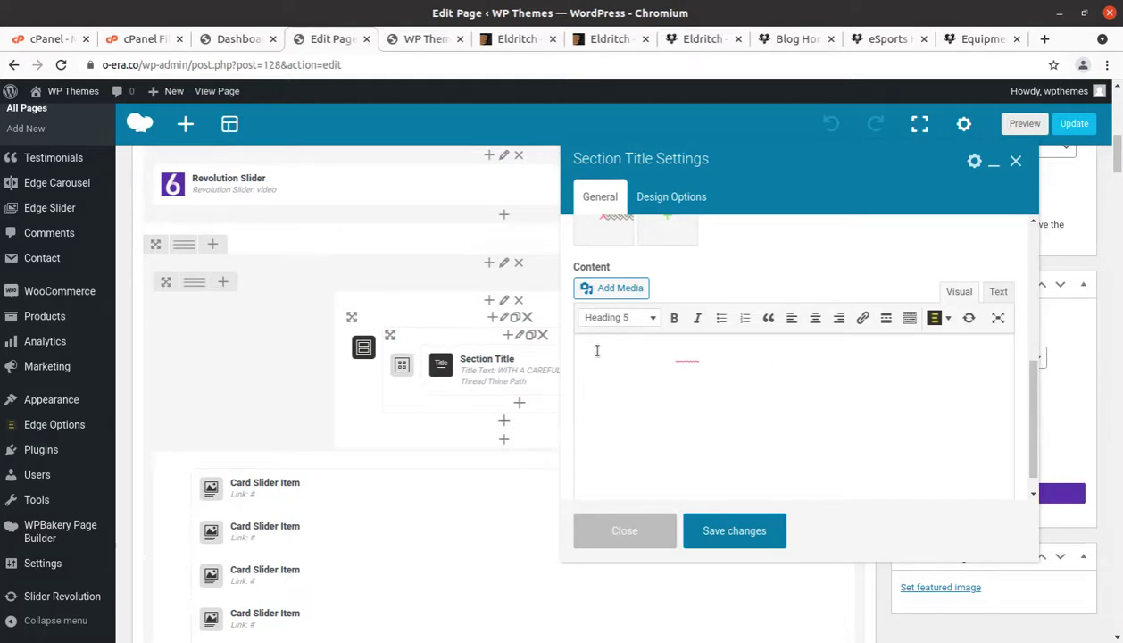
left_click(996, 293)
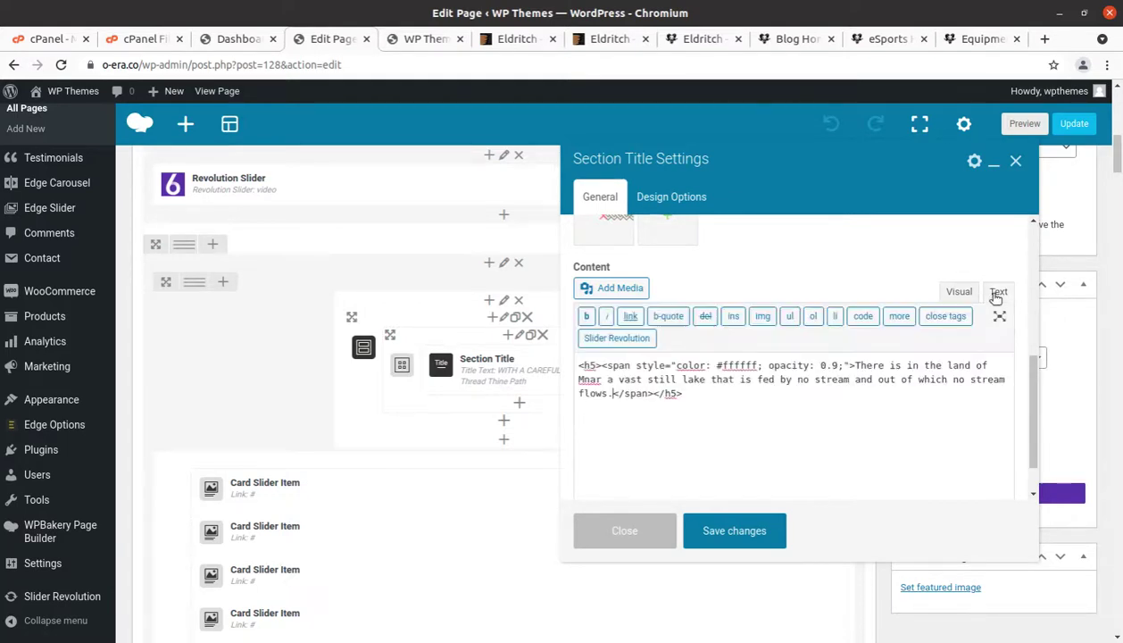
left_click_drag(726, 391, 572, 363)
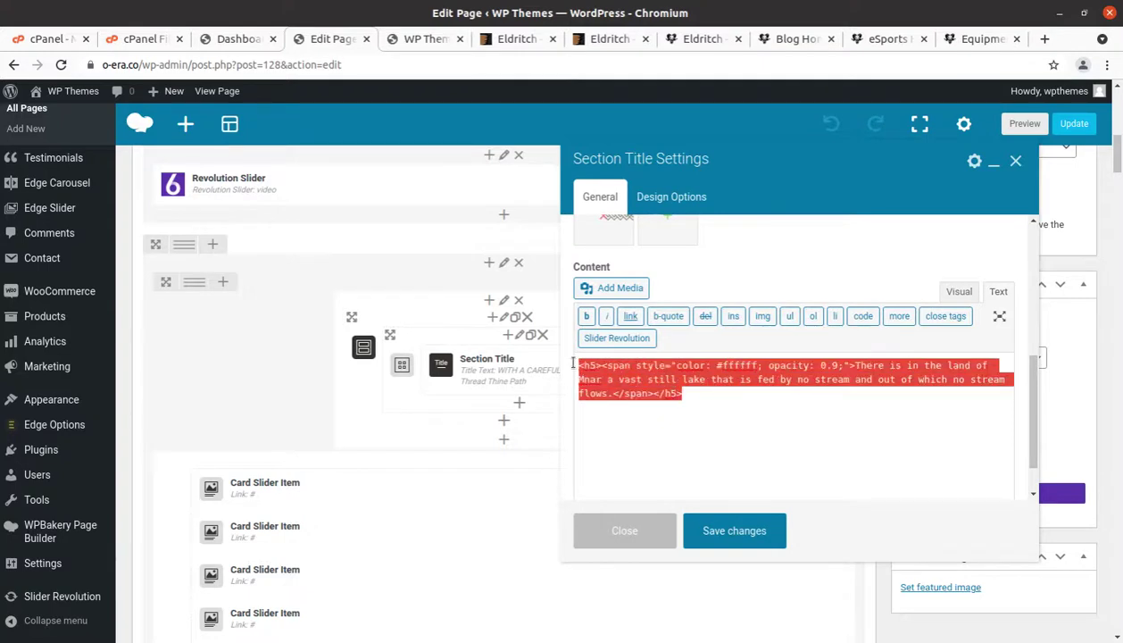
left_click(967, 295)
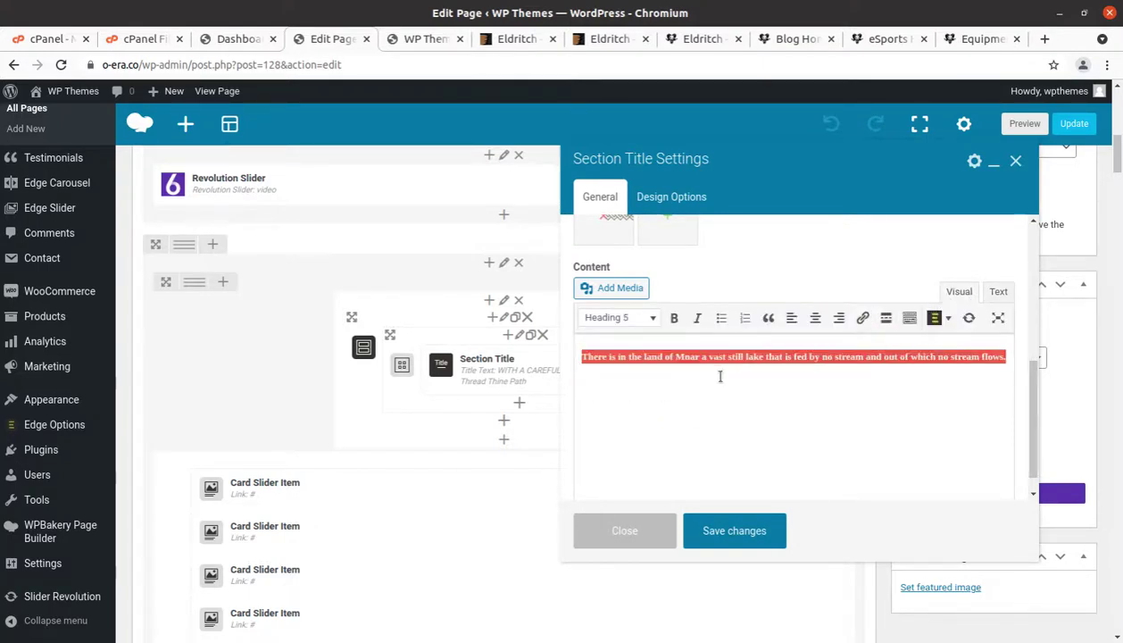
key("BackSpace")
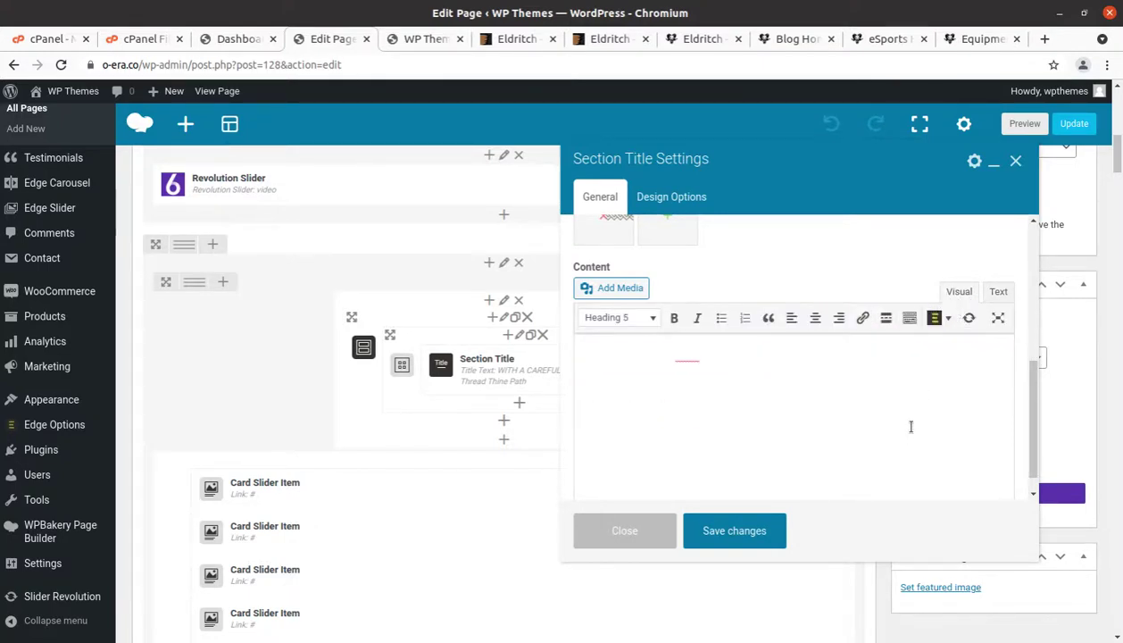
left_click(991, 293)
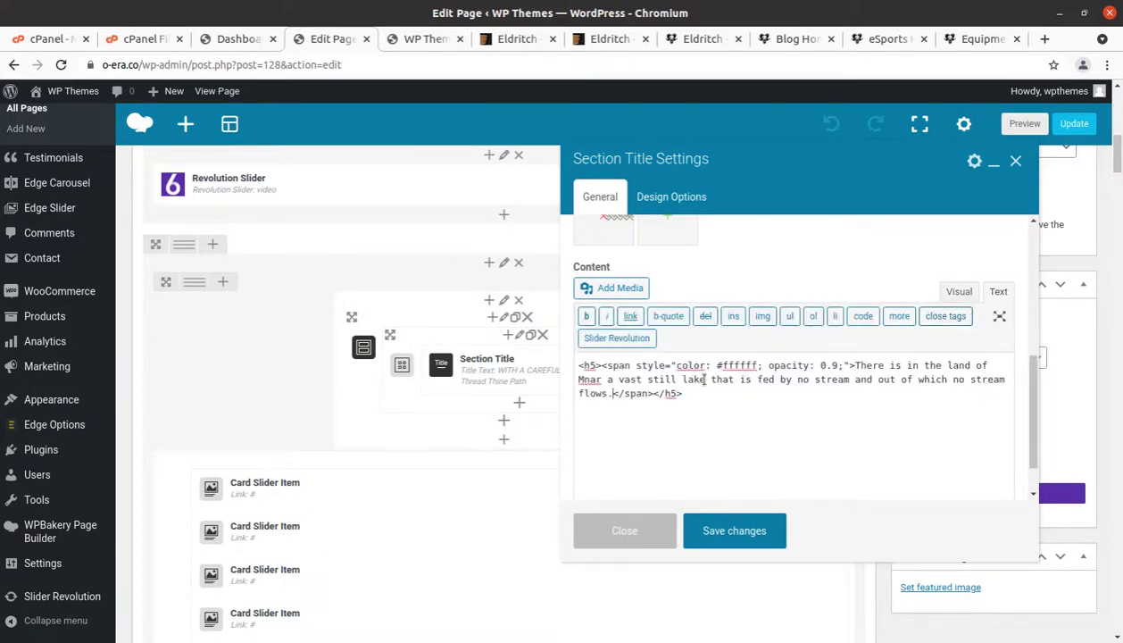
left_click(640, 532)
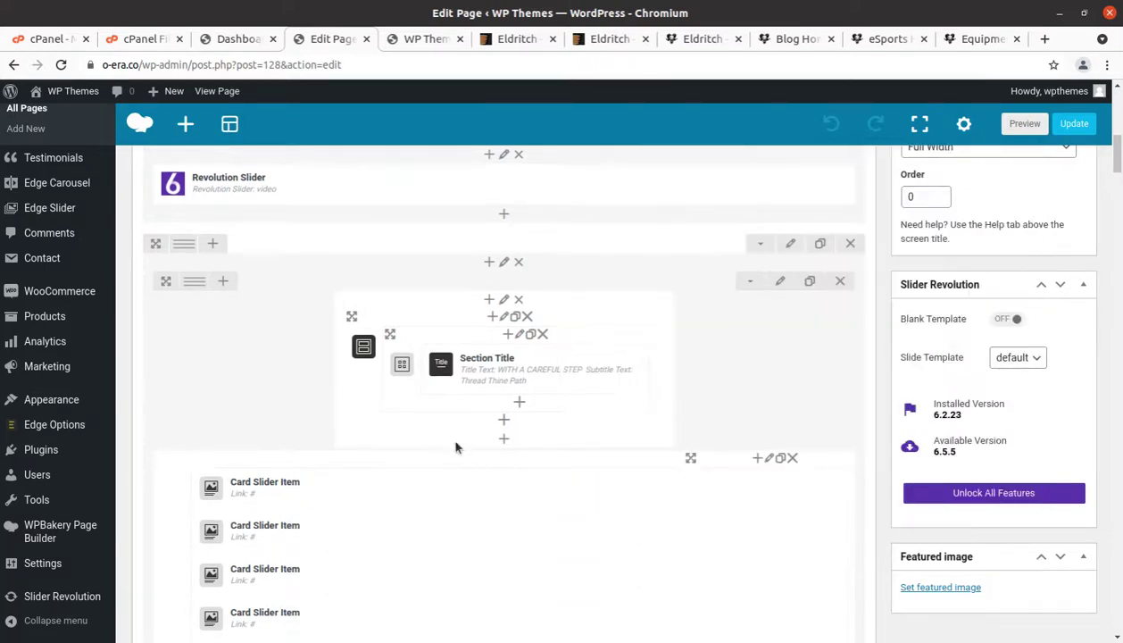
Look over the card slider, testimonials and contact form rows, collapsing and expanding the Testimonials row.
scroll(357, 411, "down", 2)
scroll(279, 387, "down", 5)
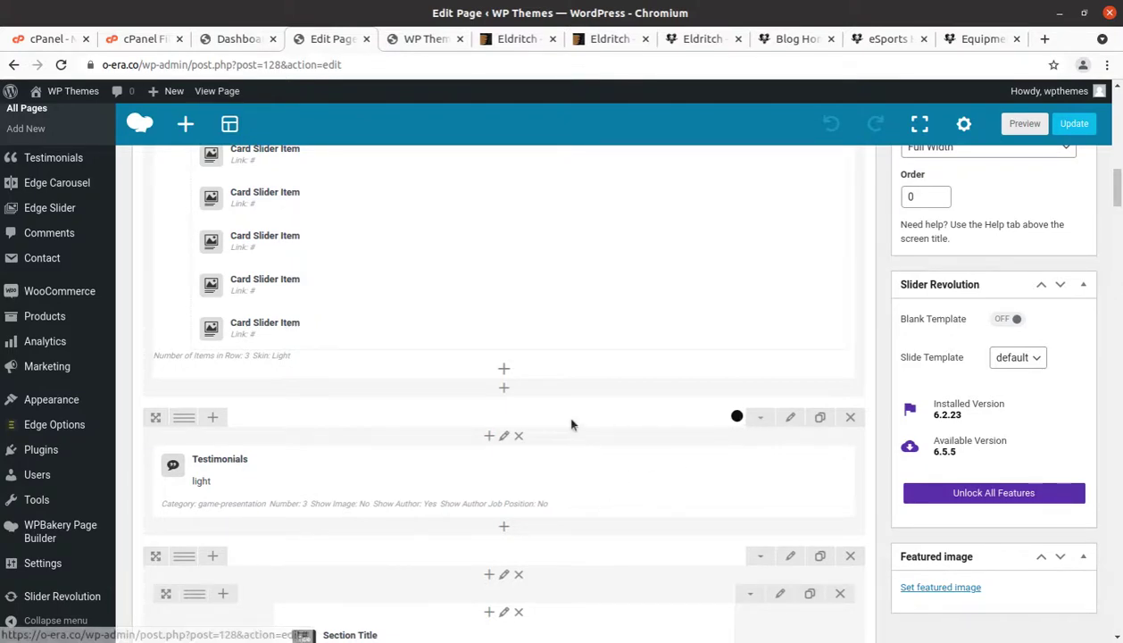
mouse_move(217, 128)
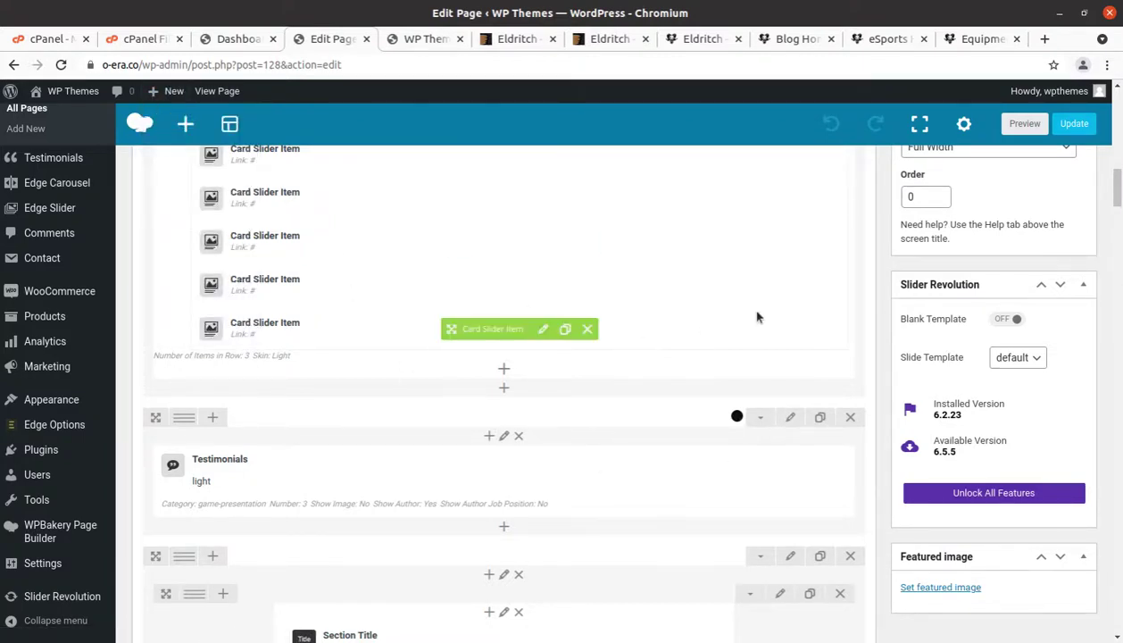
scroll(756, 317, "down", 5)
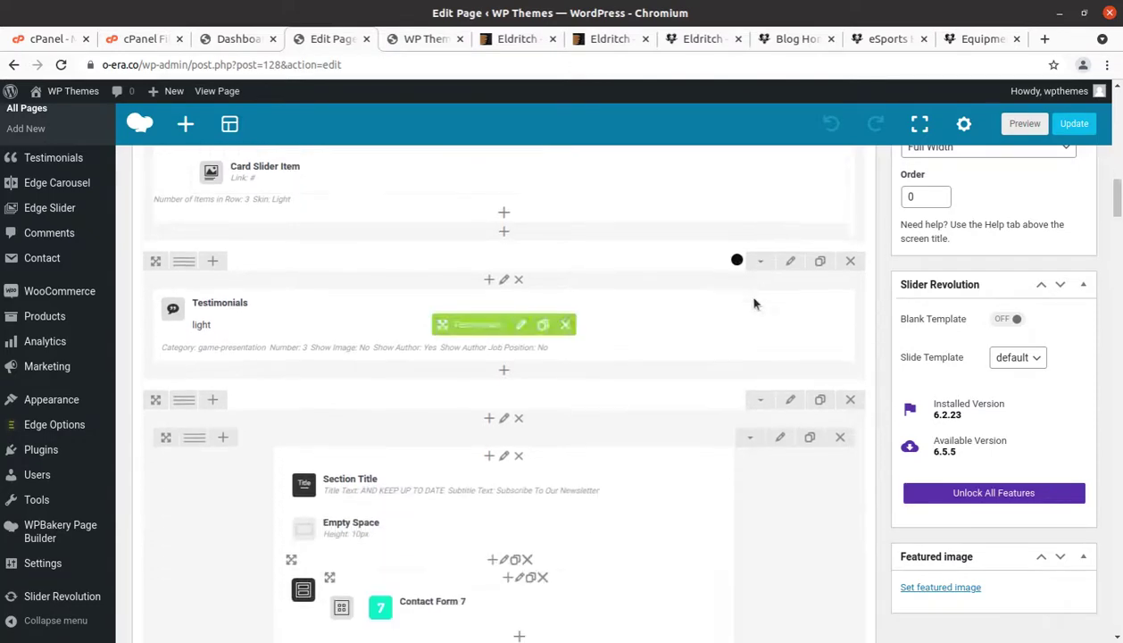
scroll(754, 304, "down", 4)
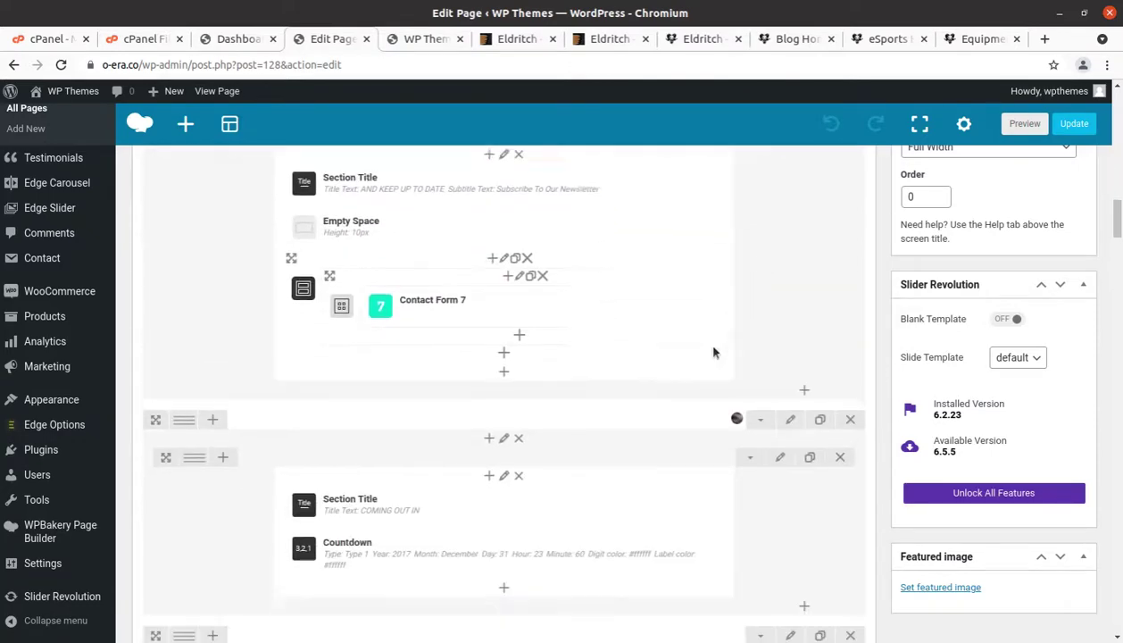
scroll(459, 447, "up", 4)
scroll(459, 446, "up", 4)
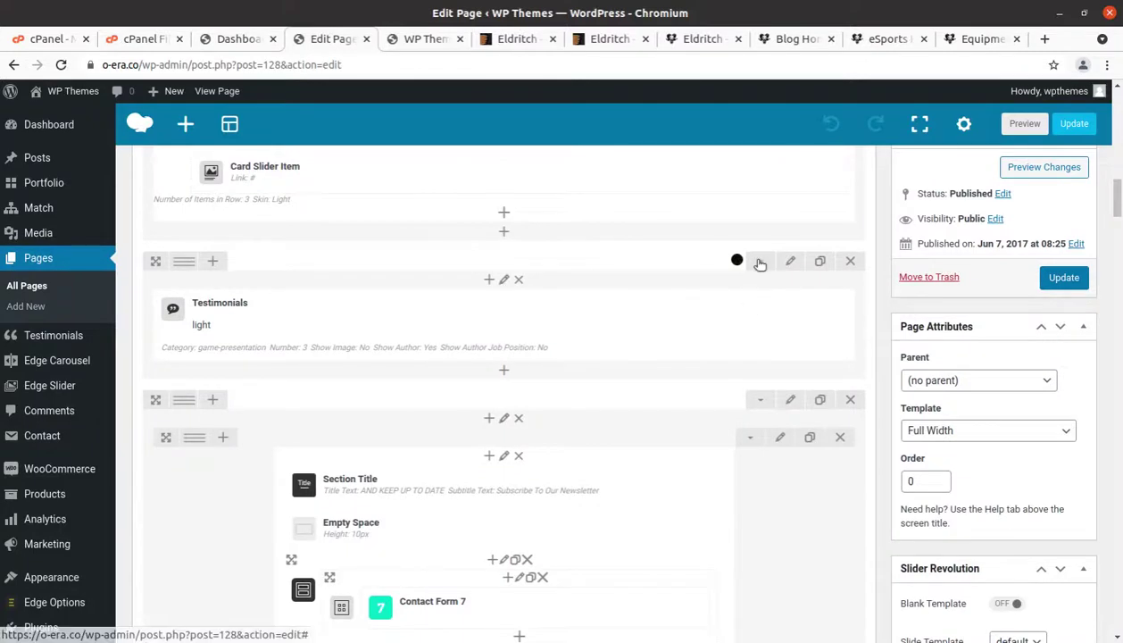
left_click(760, 262)
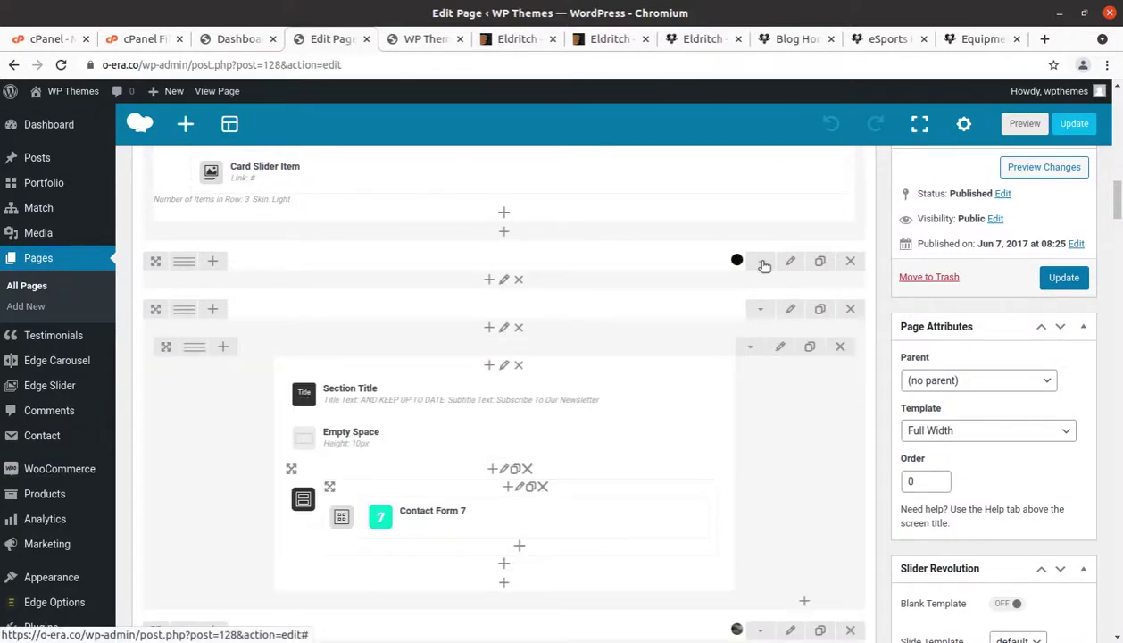
left_click(762, 263)
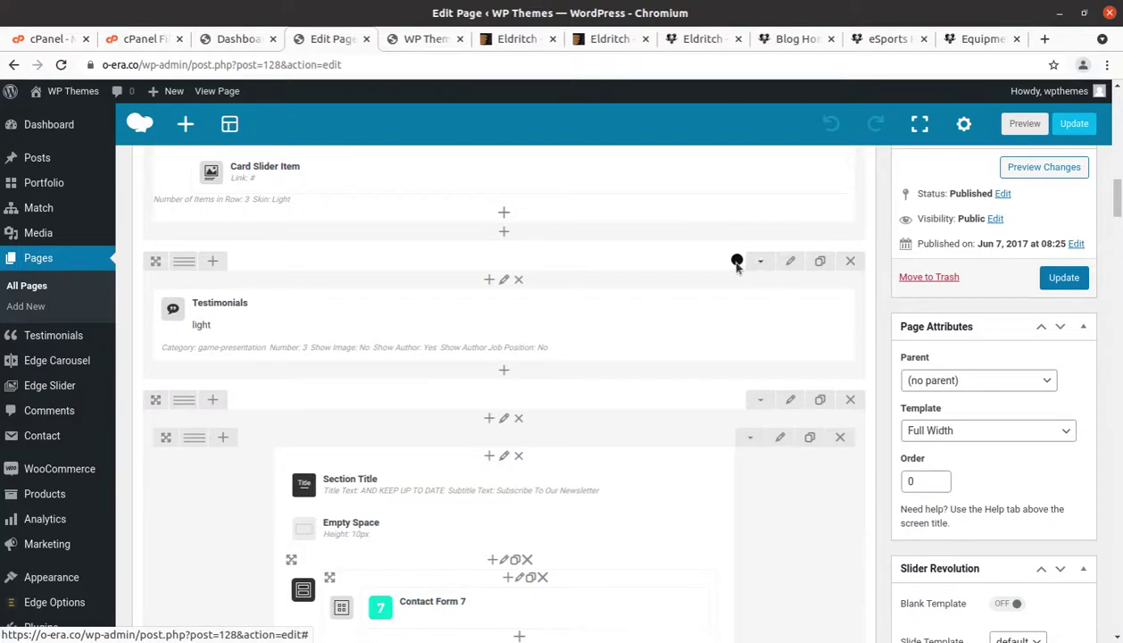
left_click(760, 262)
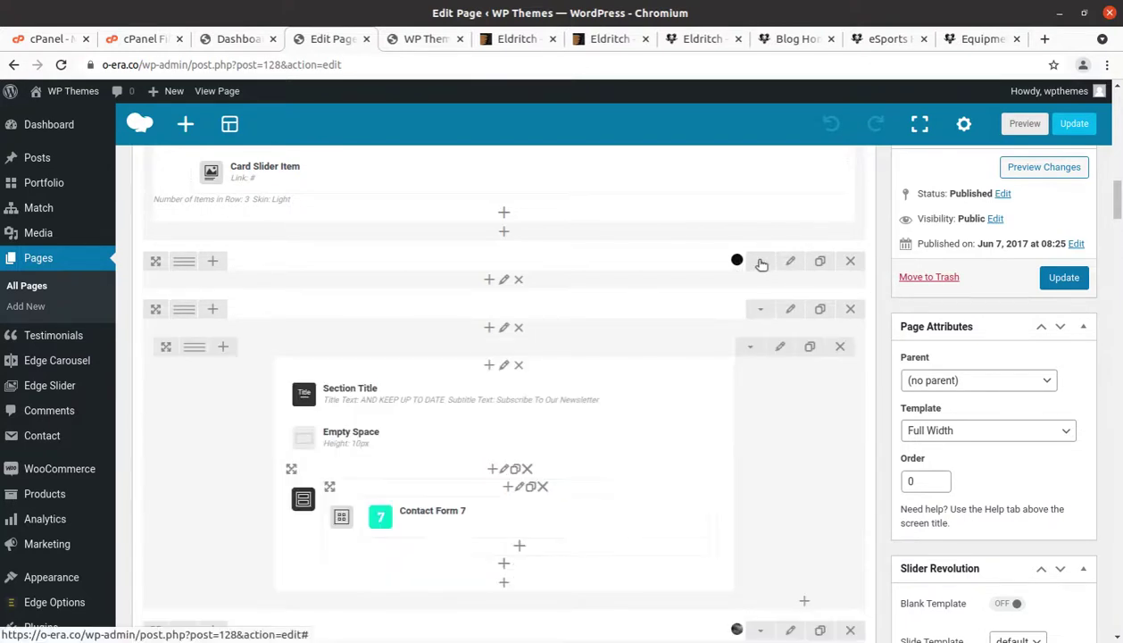
left_click(761, 263)
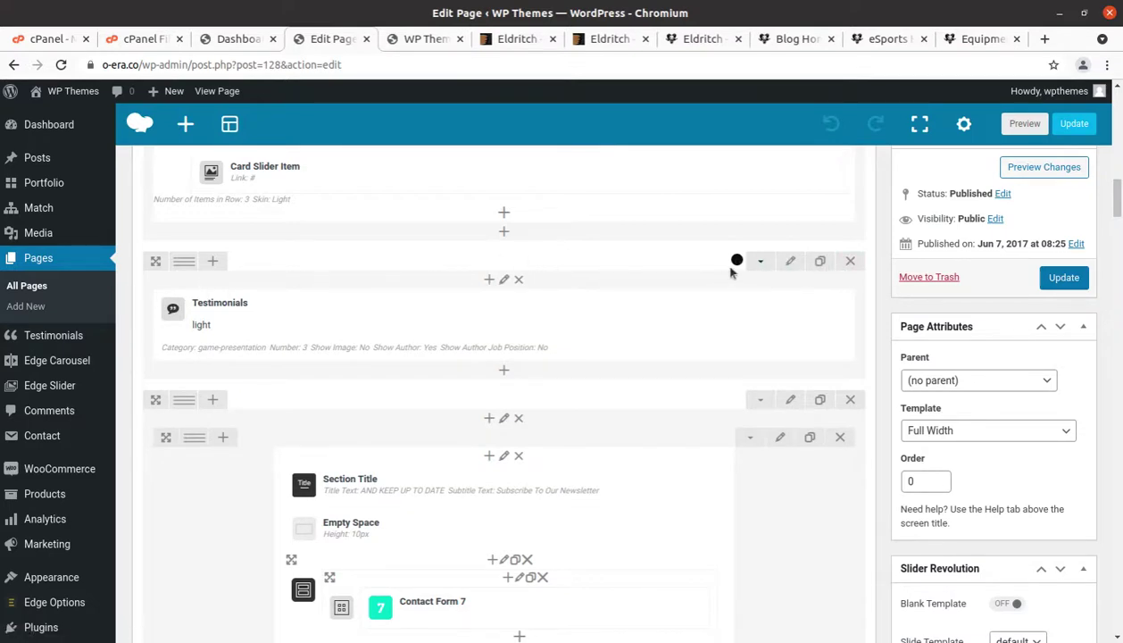
Open the Testimonials row's settings, review its background image in the Design Options, and close them without saving.
left_click(791, 263)
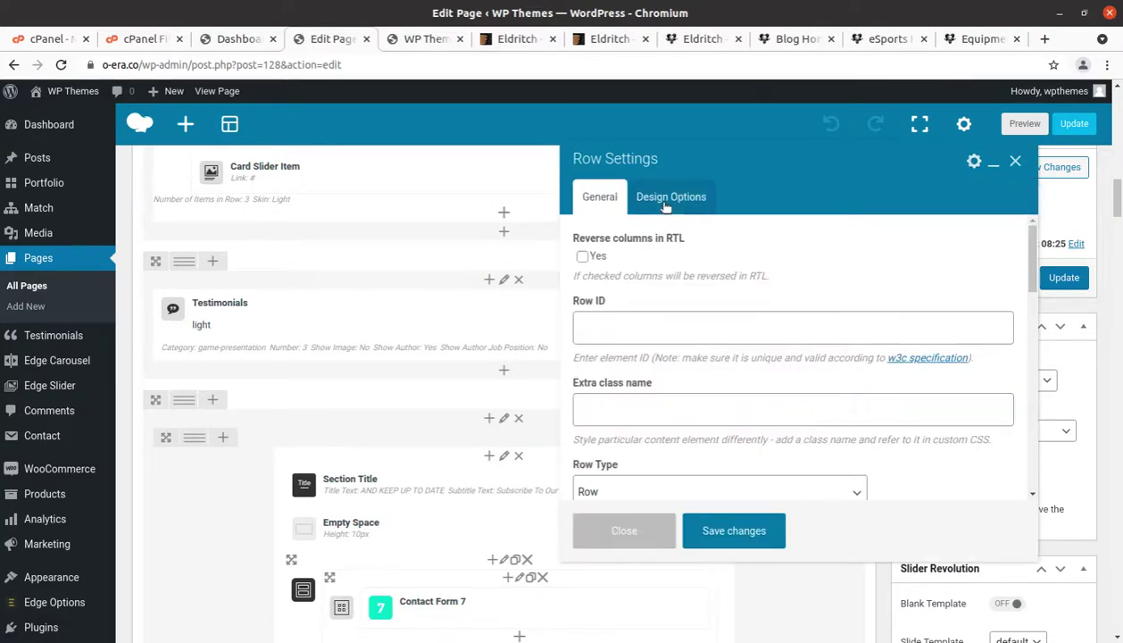
left_click(665, 204)
scroll(920, 429, "down", 3)
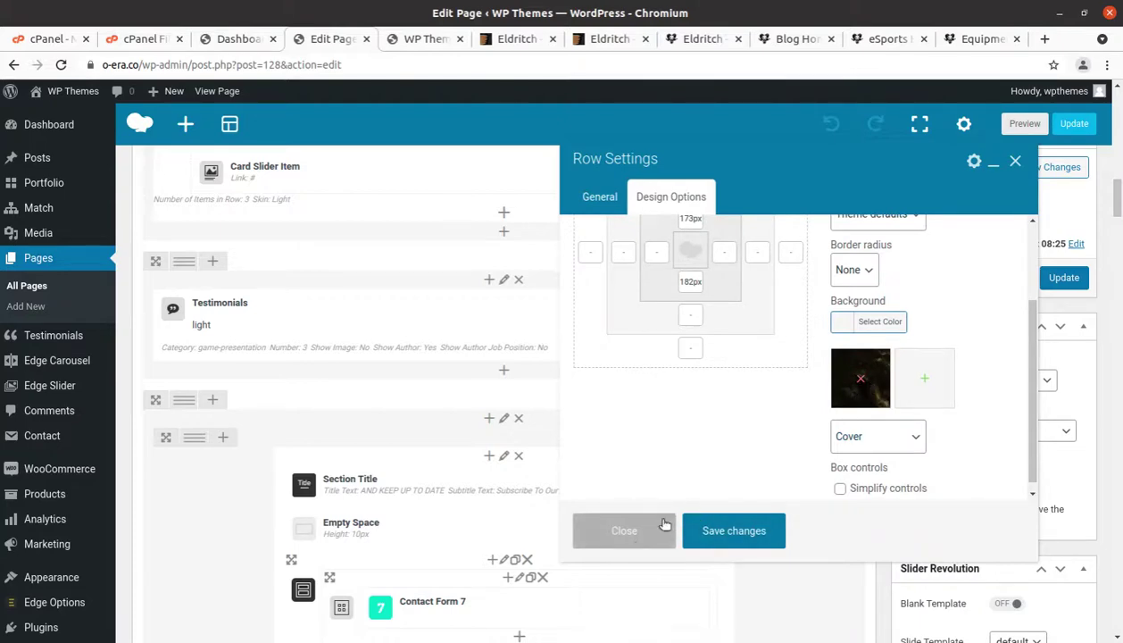
left_click(630, 532)
Examine the remaining page rows from the countdown to the portfolio list and the Edge Blog and Edge Footer settings below them.
scroll(736, 421, "down", 10)
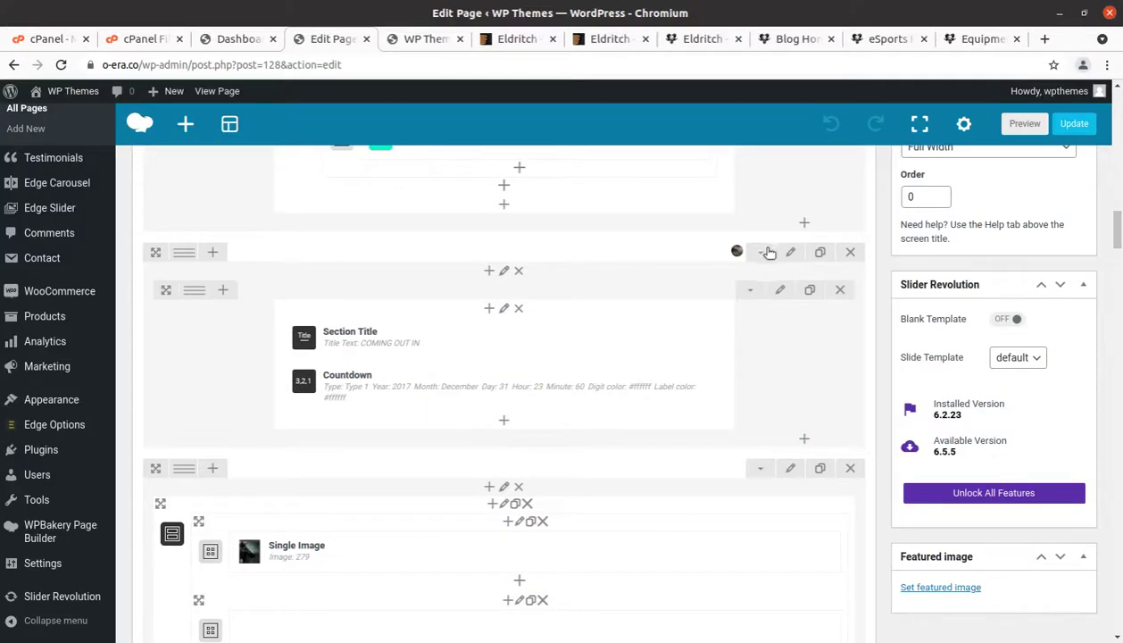
scroll(673, 379, "down", 5)
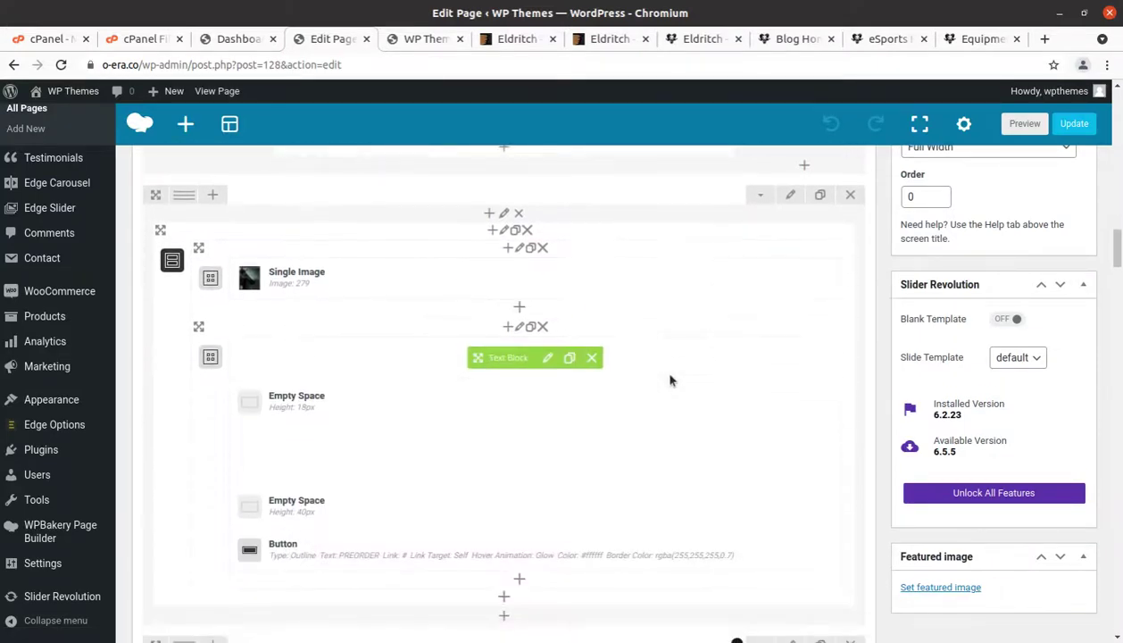
scroll(474, 423, "down", 4)
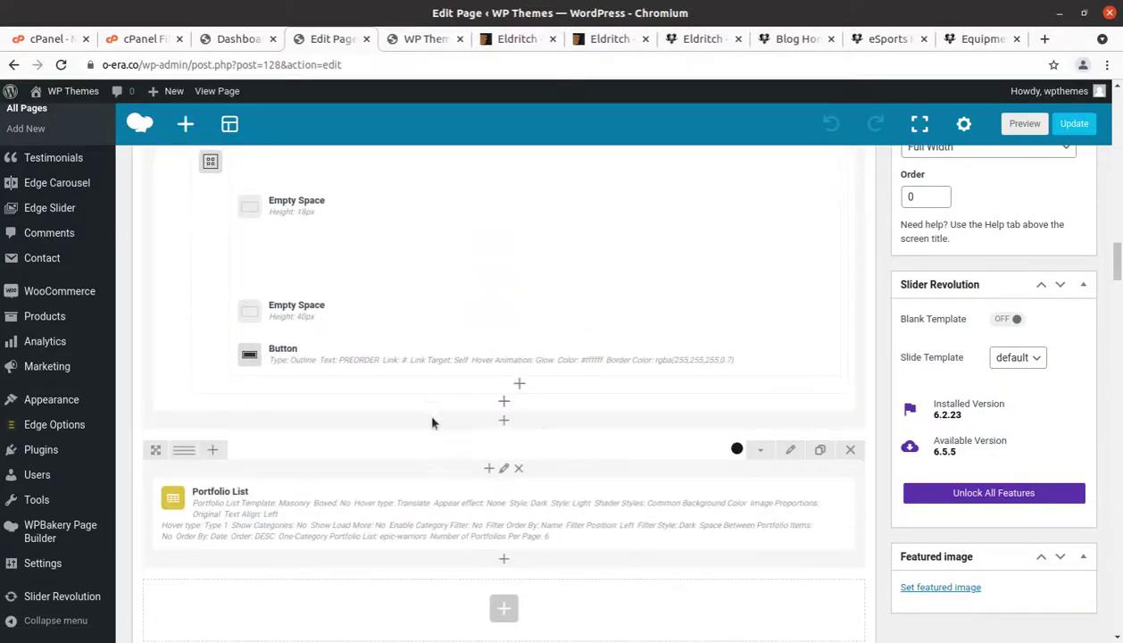
scroll(432, 422, "down", 6)
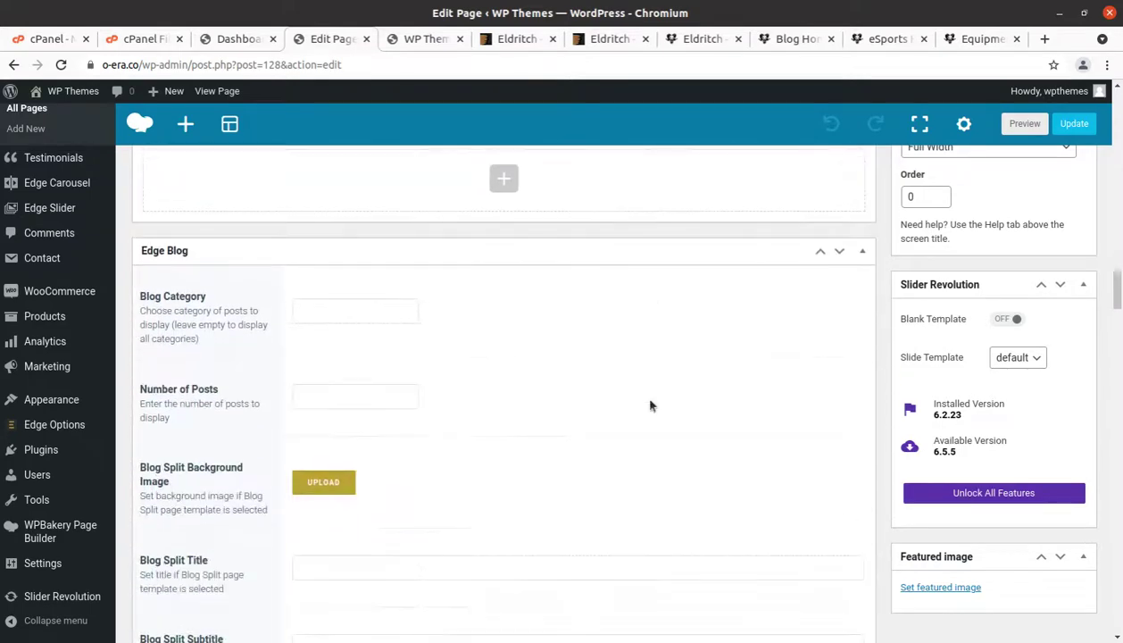
scroll(650, 406, "down", 6)
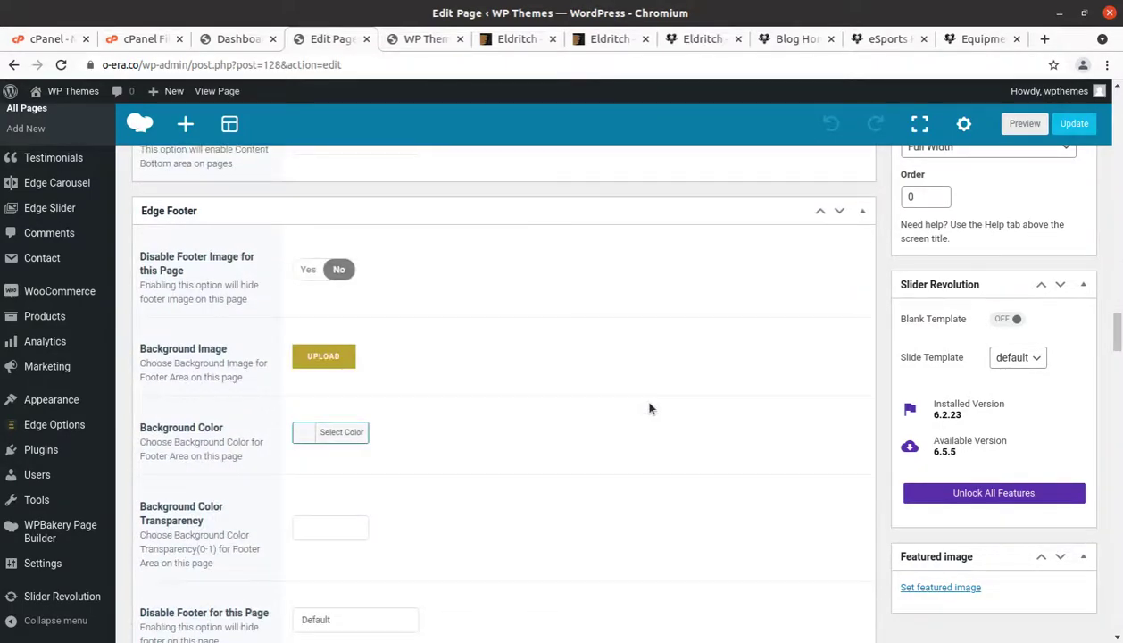
scroll(651, 408, "down", 2)
scroll(650, 408, "up", 10)
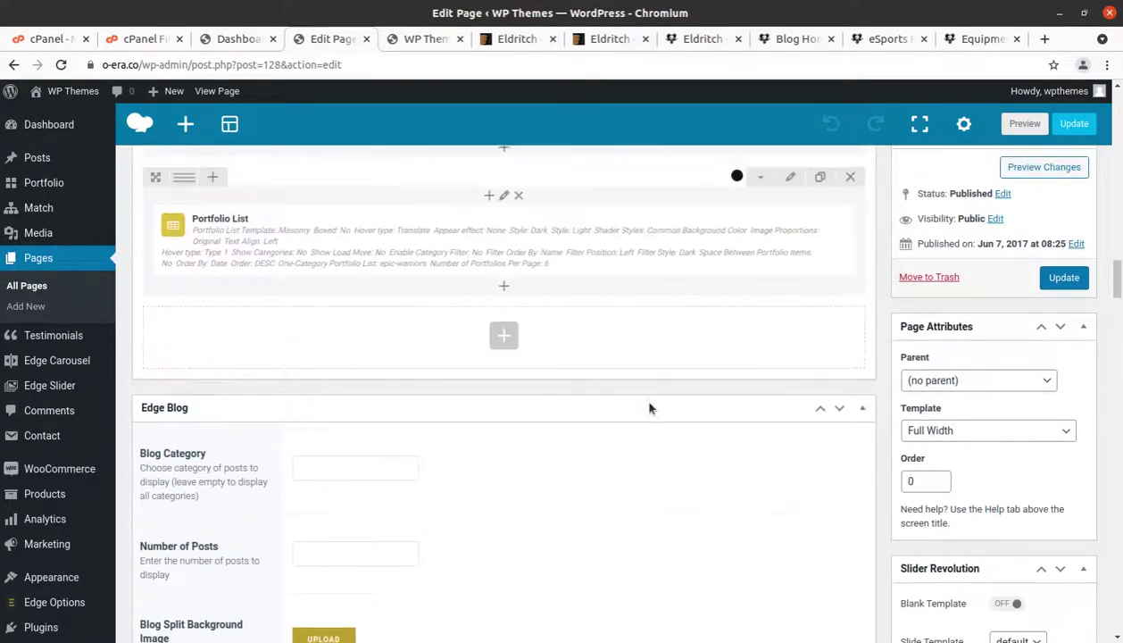
scroll(650, 409, "up", 10)
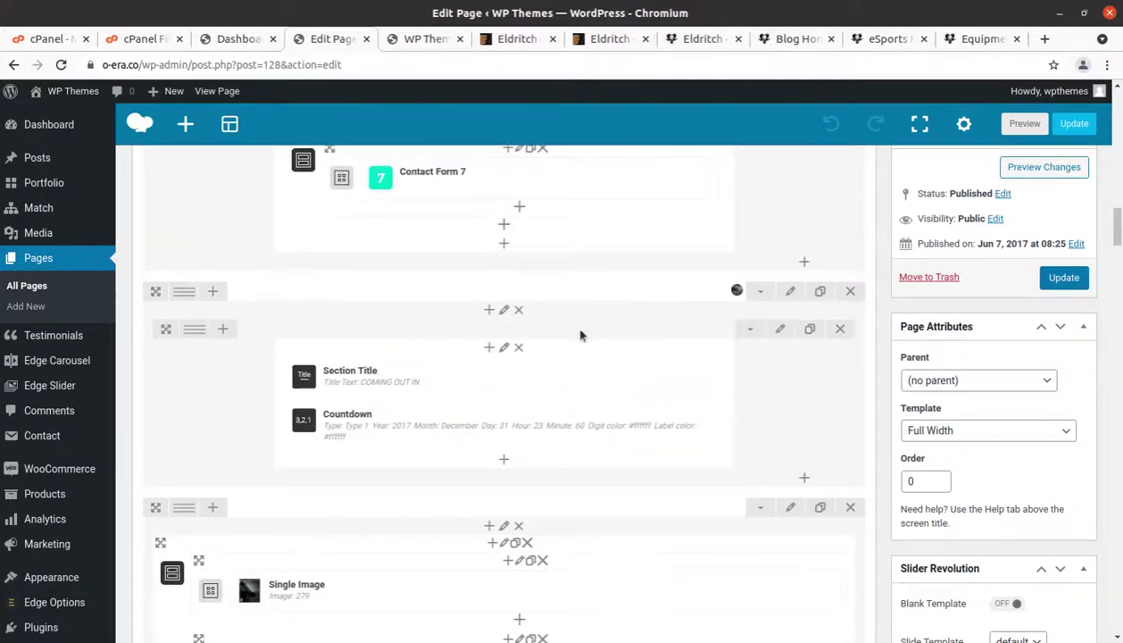
scroll(580, 334, "up", 10)
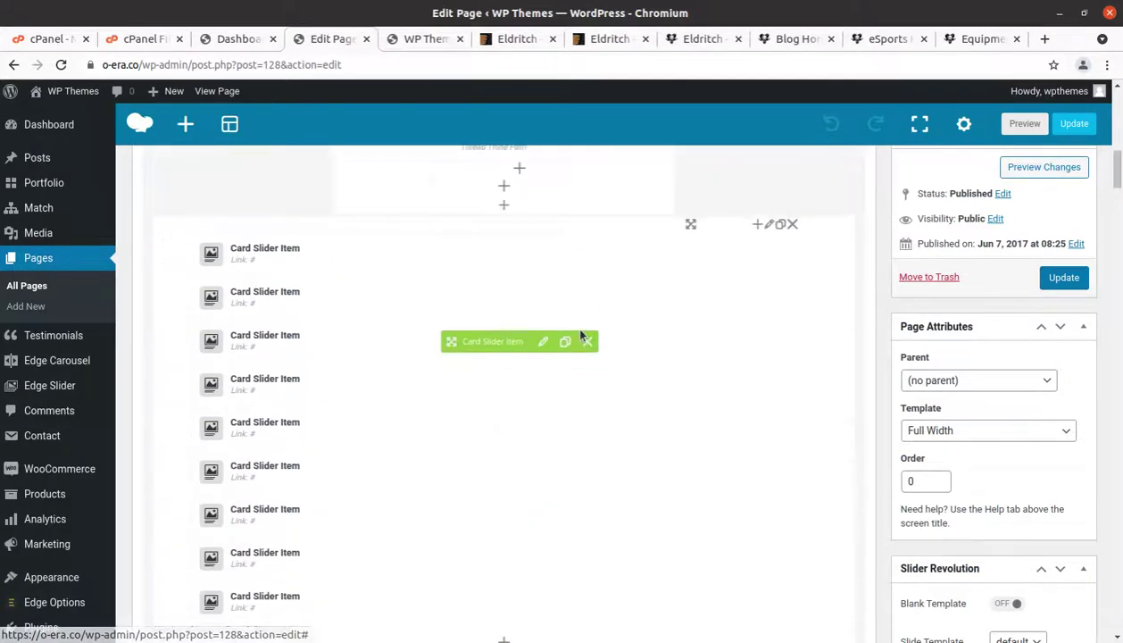
scroll(581, 334, "up", 10)
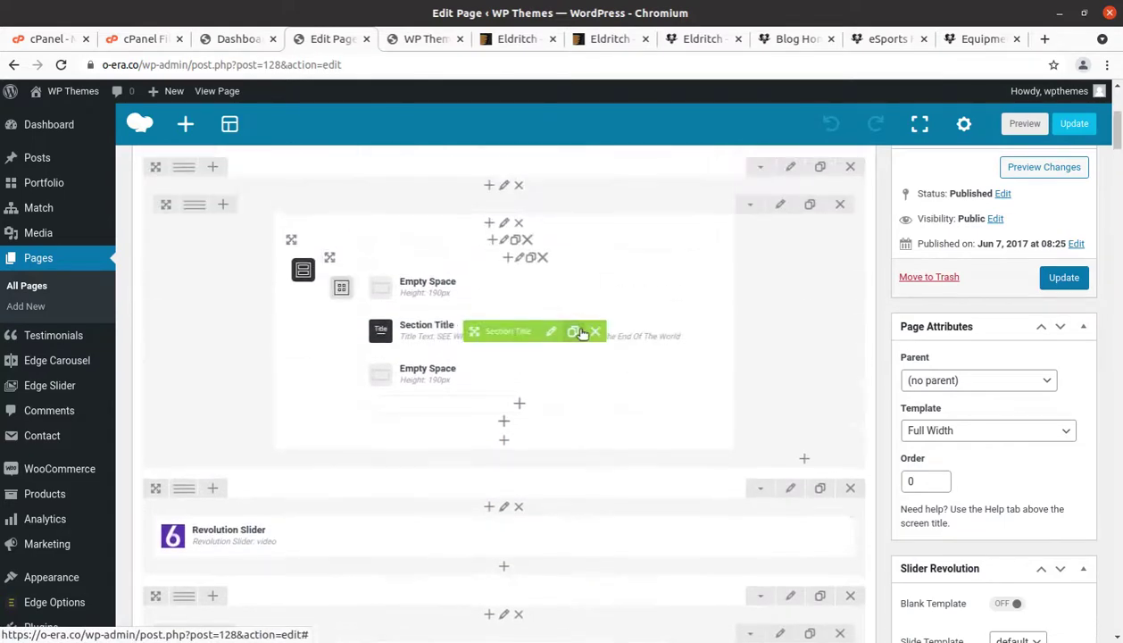
scroll(582, 332, "up", 5)
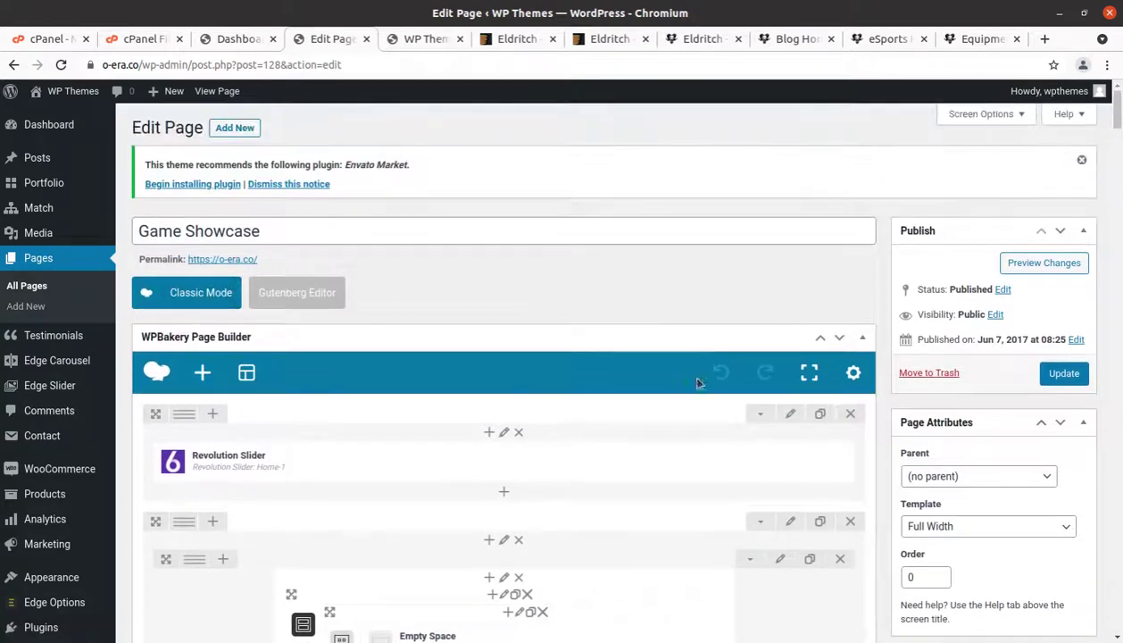
Visit the site's live home page and look through its slider, title and video sections.
left_click(59, 117)
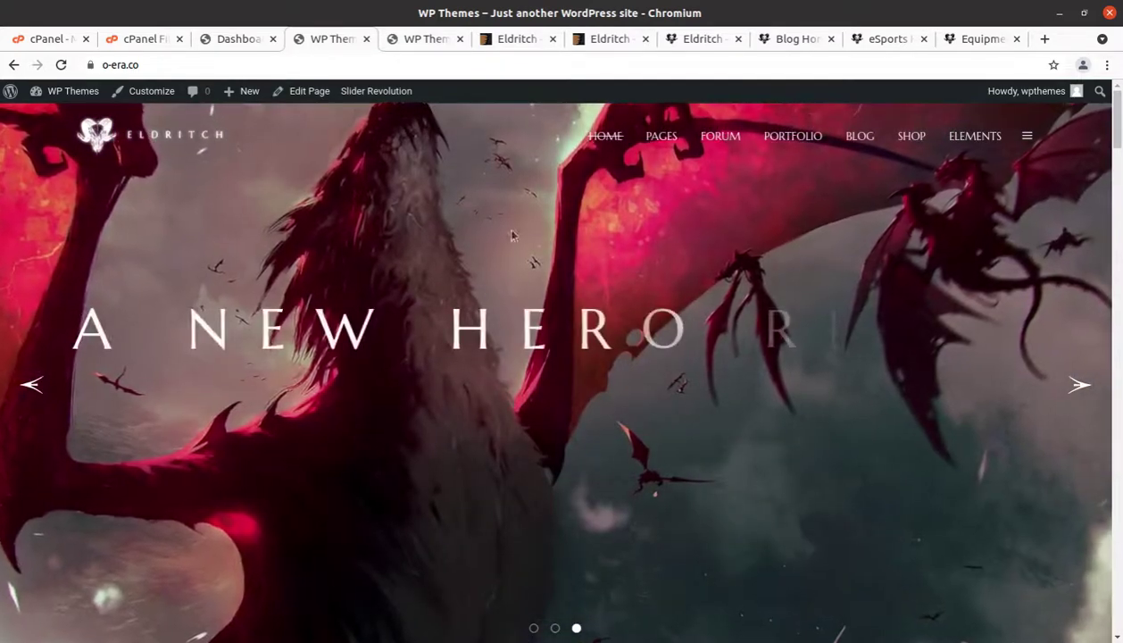
scroll(512, 235, "down", 4)
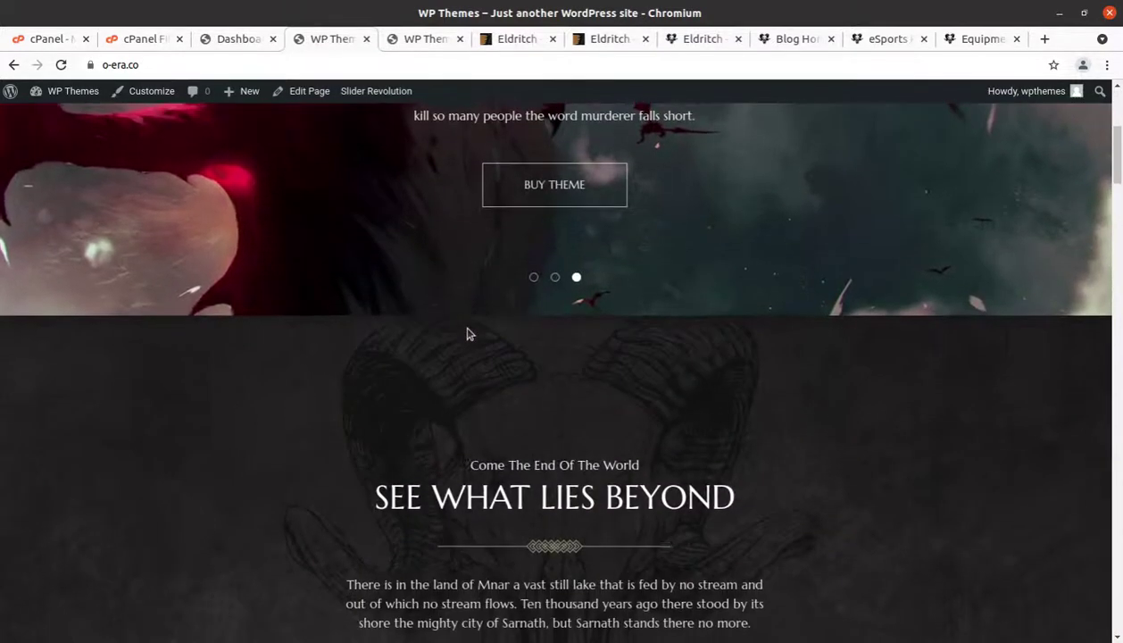
scroll(468, 330, "down", 5)
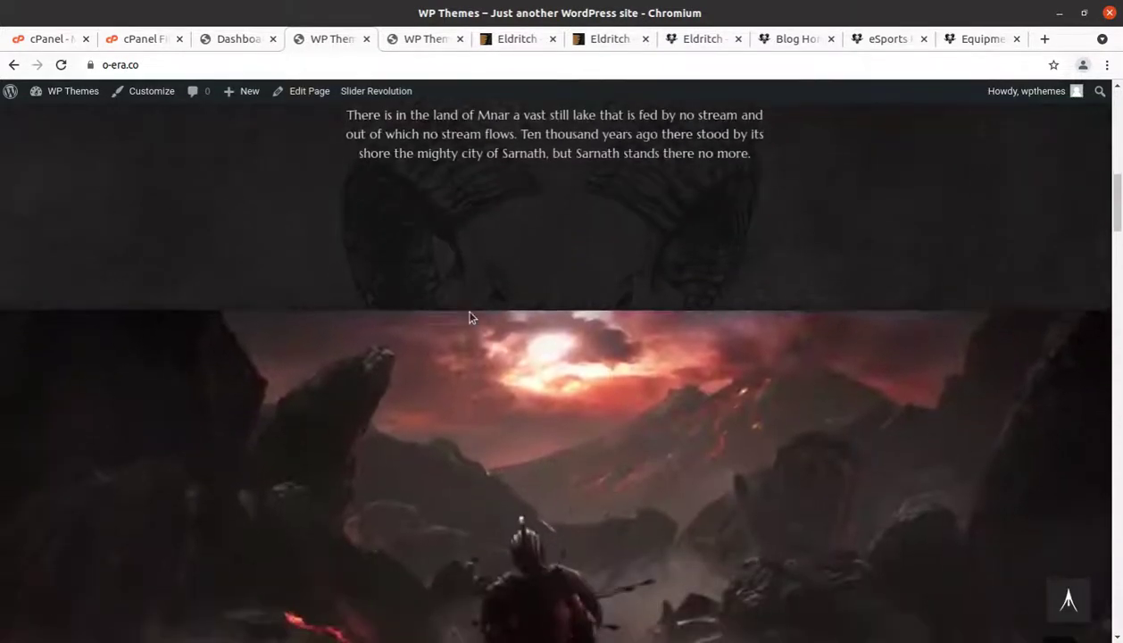
scroll(472, 318, "down", 5)
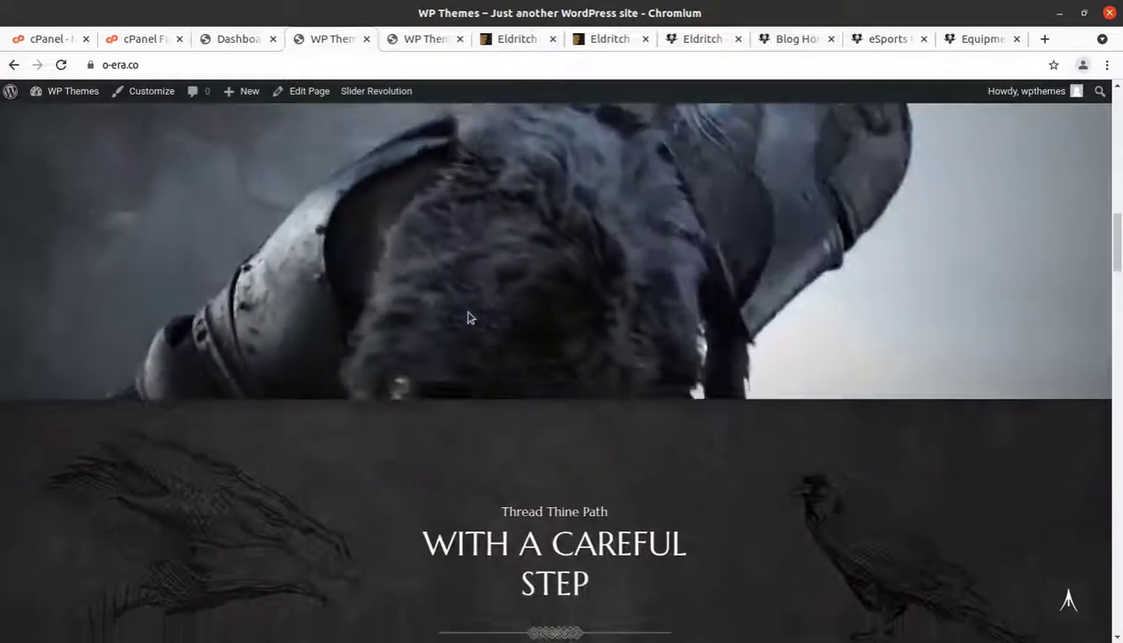
Examine the live home page's card slider, testimonials, contact form, countdown and preorder sections, and return to the opening slider.
scroll(468, 318, "down", 2)
scroll(391, 310, "down", 2)
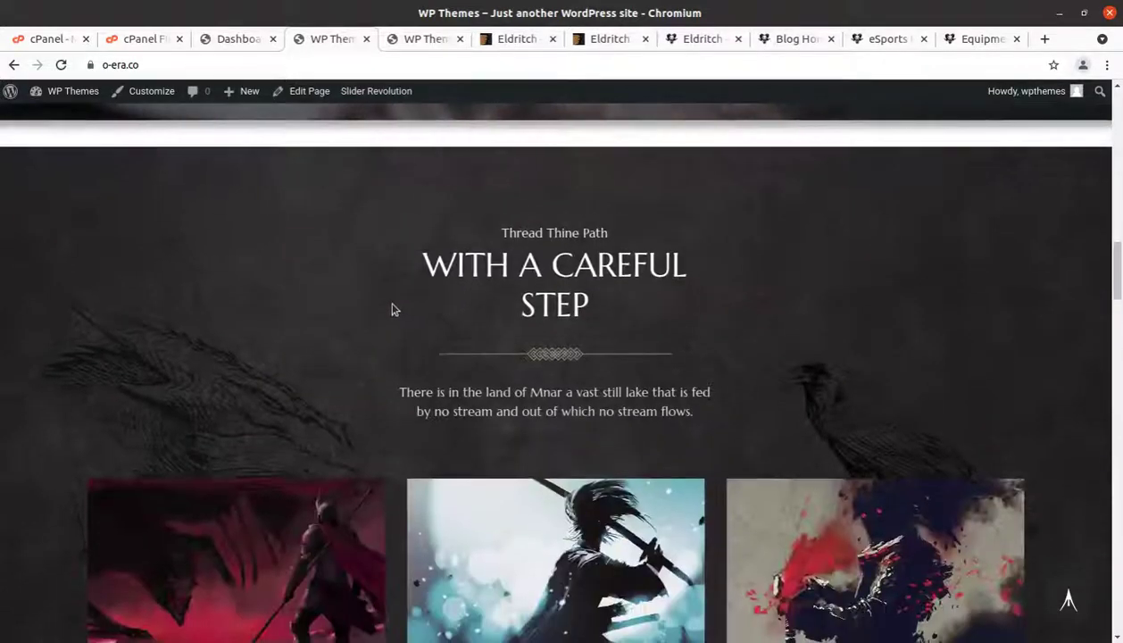
scroll(393, 309, "down", 3)
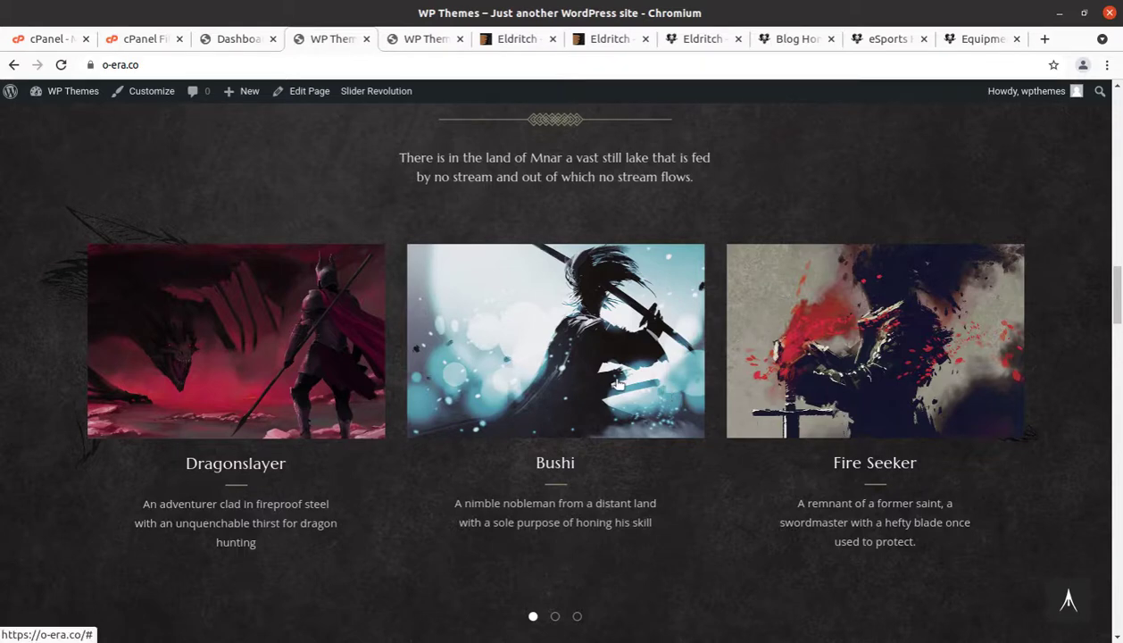
scroll(471, 379, "down", 5)
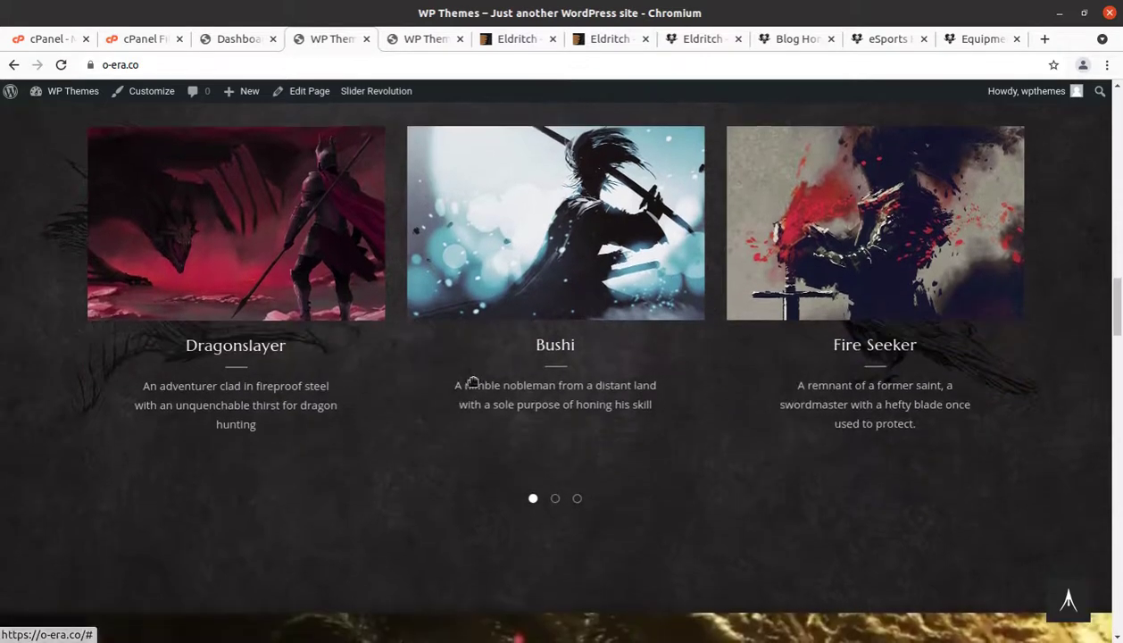
scroll(471, 375, "down", 2)
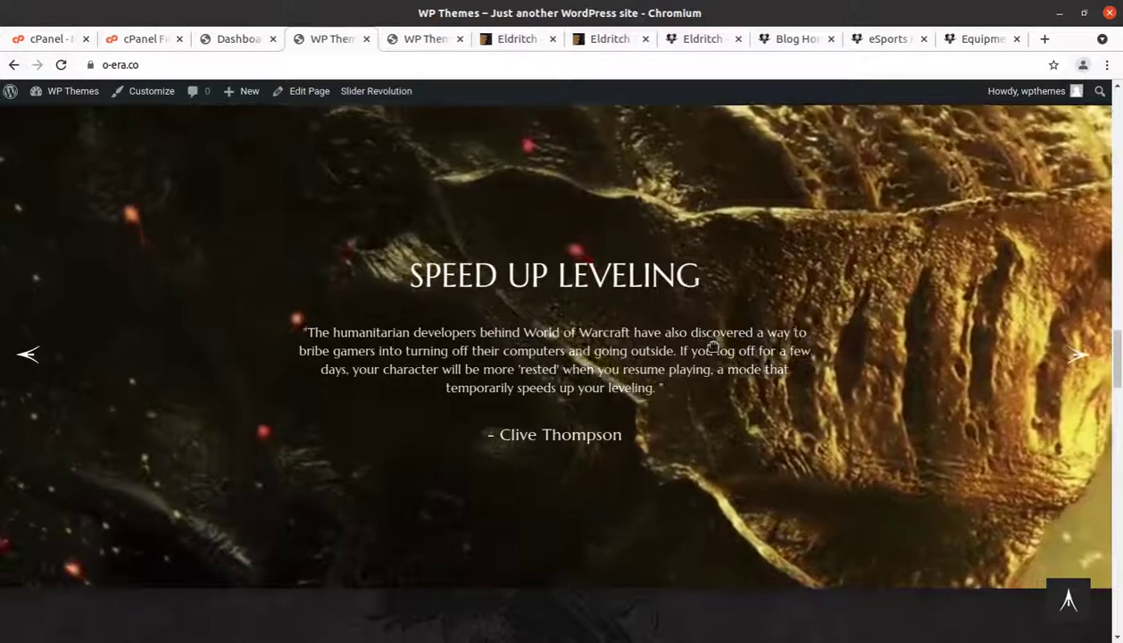
scroll(625, 345, "down", 5)
scroll(688, 341, "down", 7)
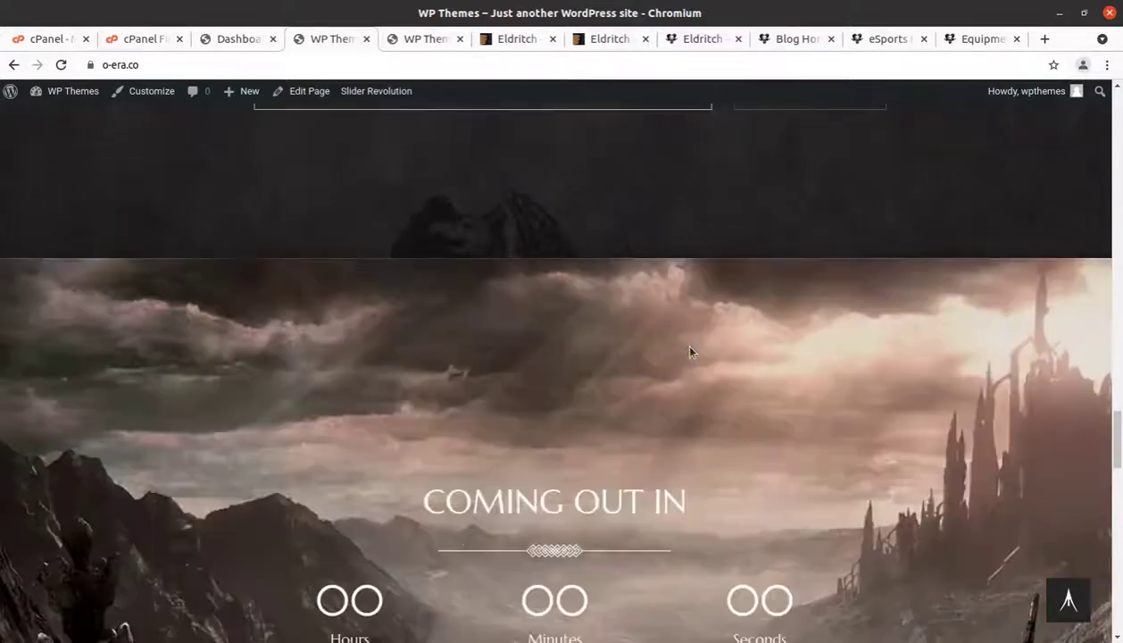
scroll(765, 326, "down", 5)
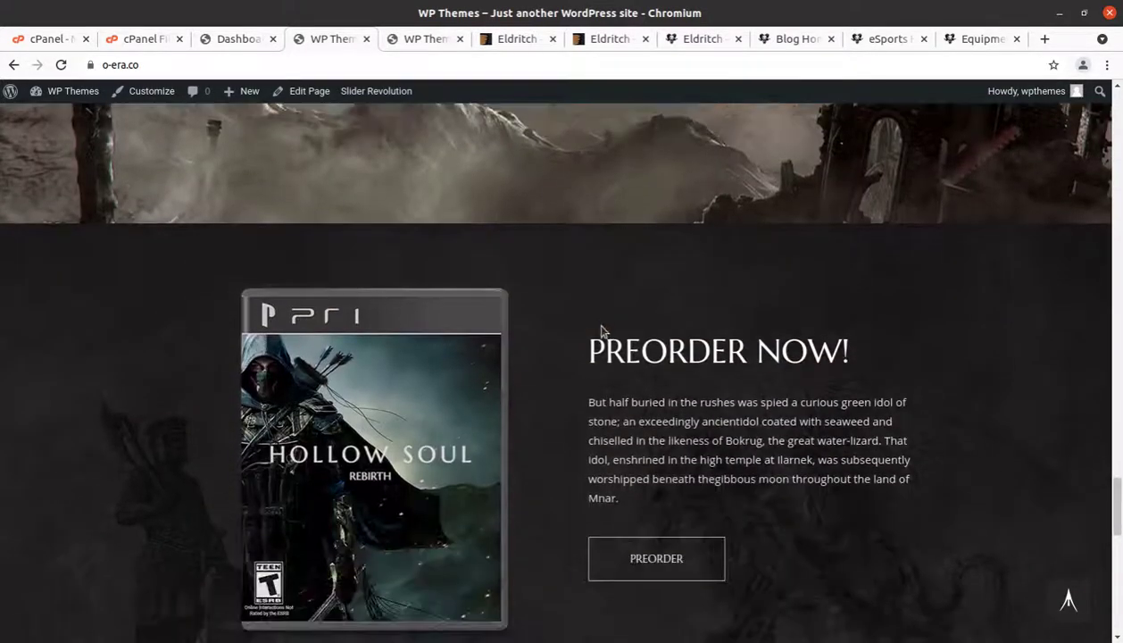
scroll(601, 325, "up", 3)
scroll(601, 325, "up", 15)
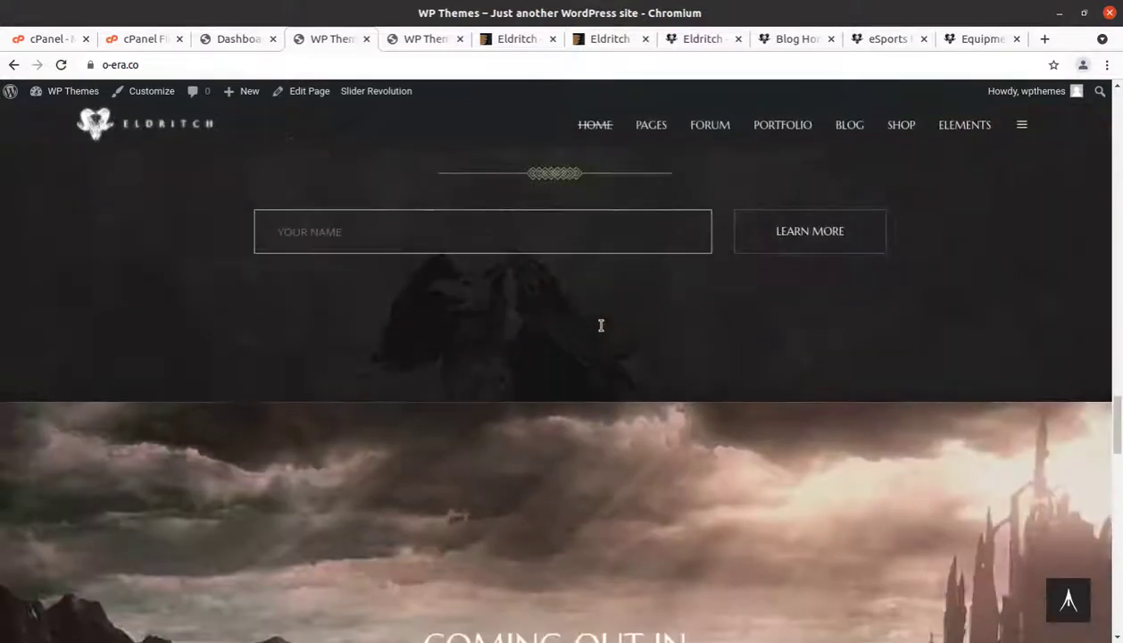
scroll(601, 330, "up", 15)
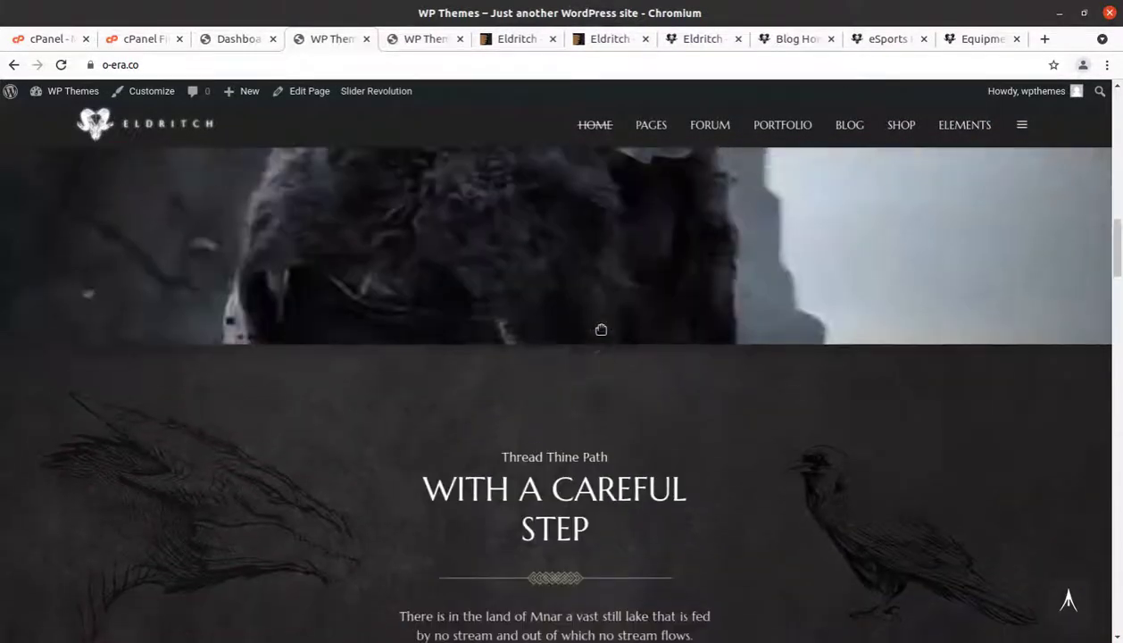
scroll(601, 332, "up", 10)
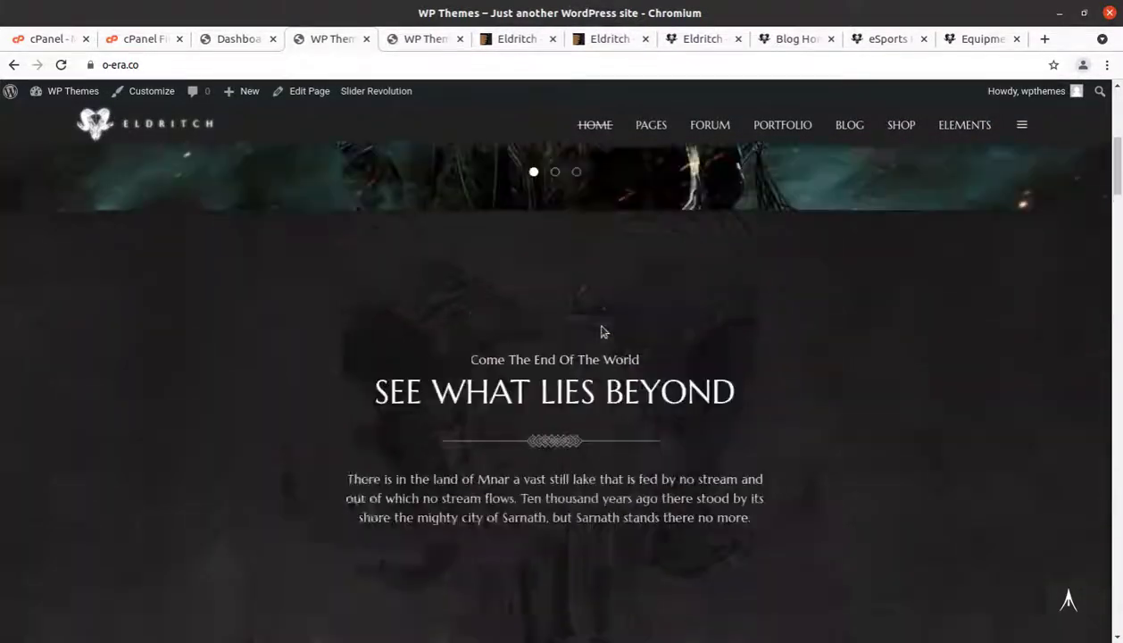
scroll(601, 330, "up", 2)
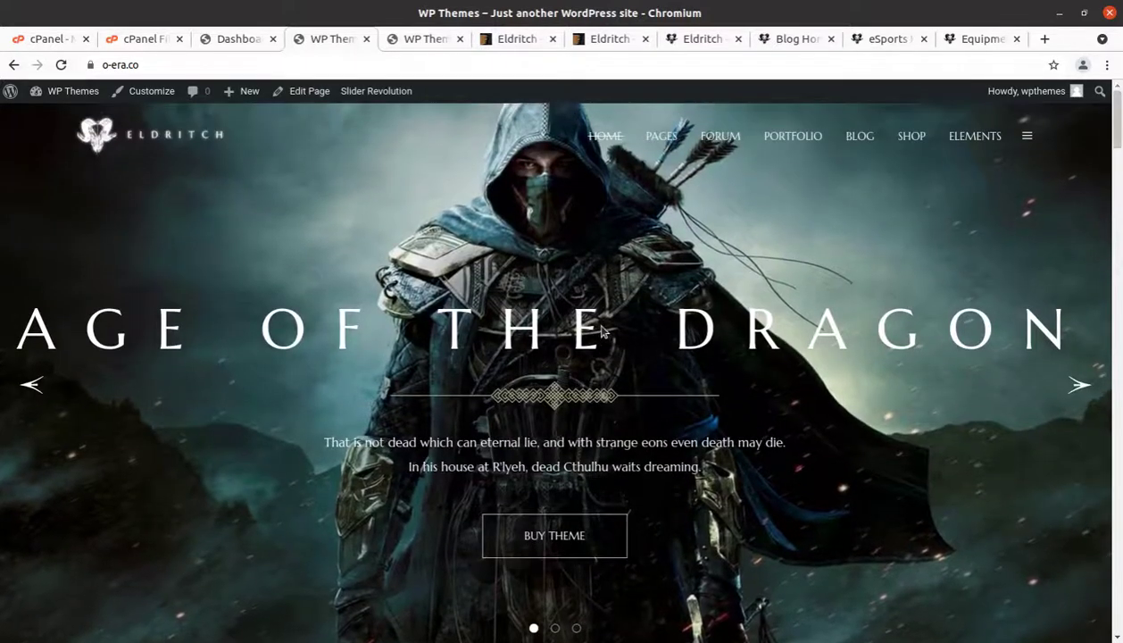